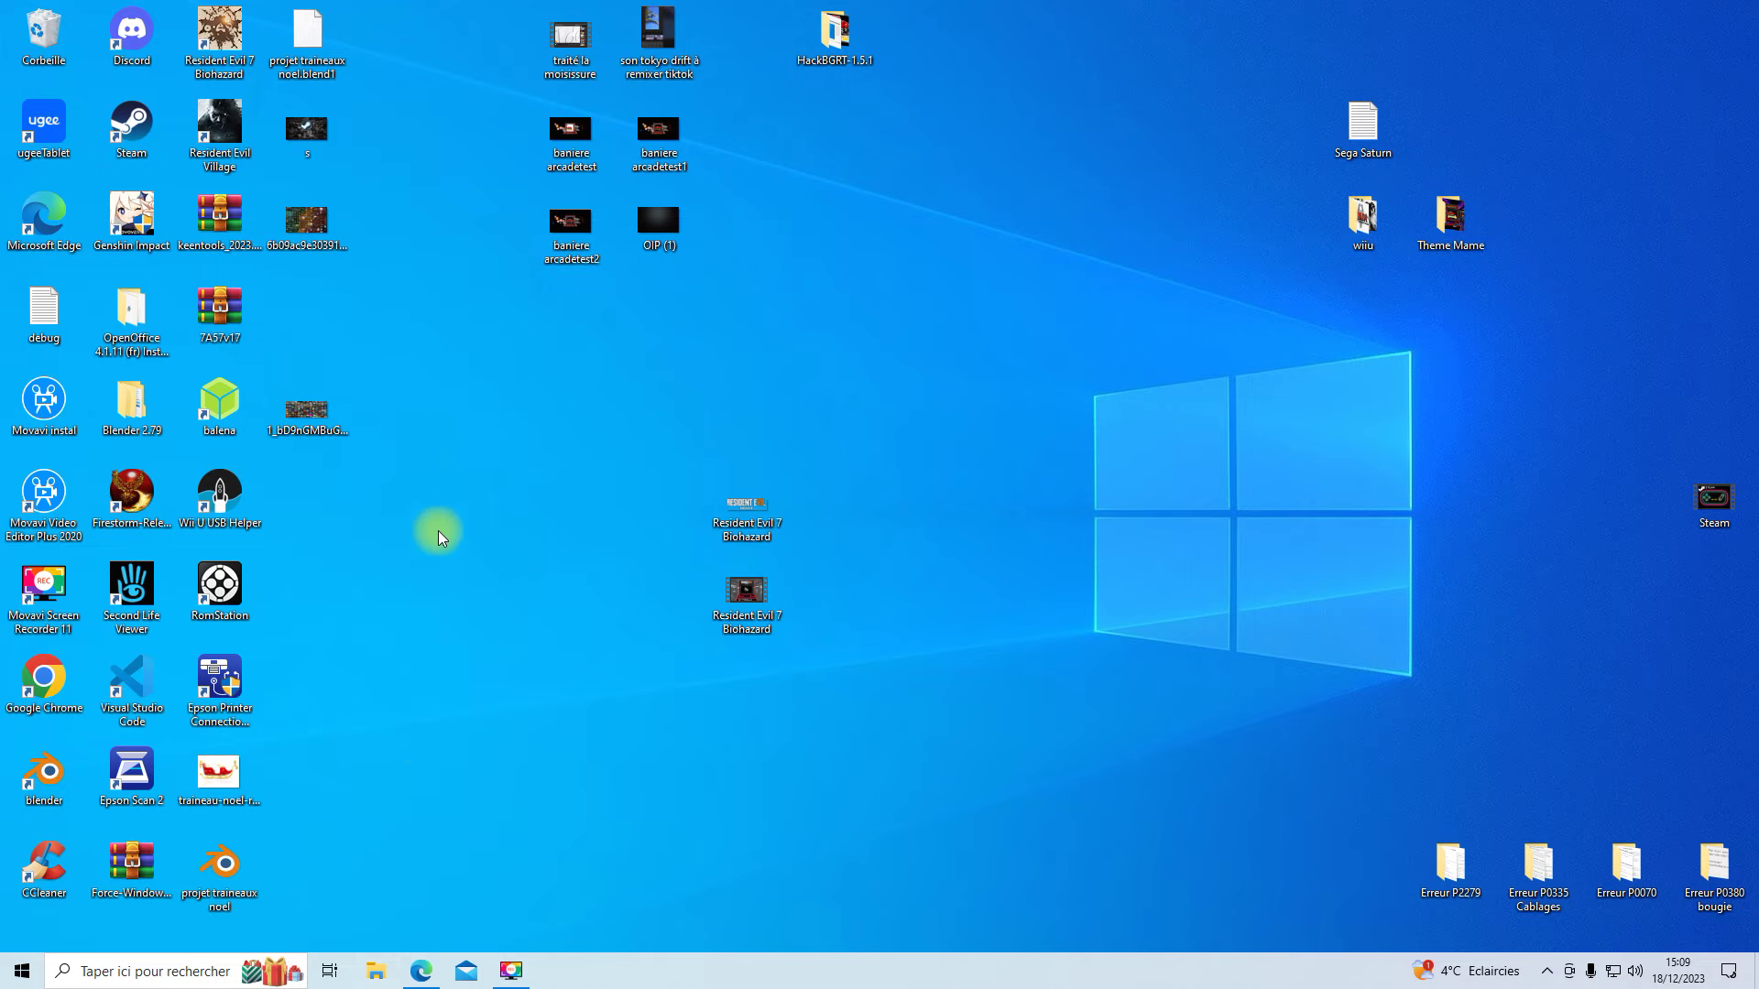
- Open All Systems.txt from C:\HyperSpin Attraction\HyperSpin Attraction - AIO\romlists in Notepad++
{"action": "left_click", "coordinate": [481, 482]}
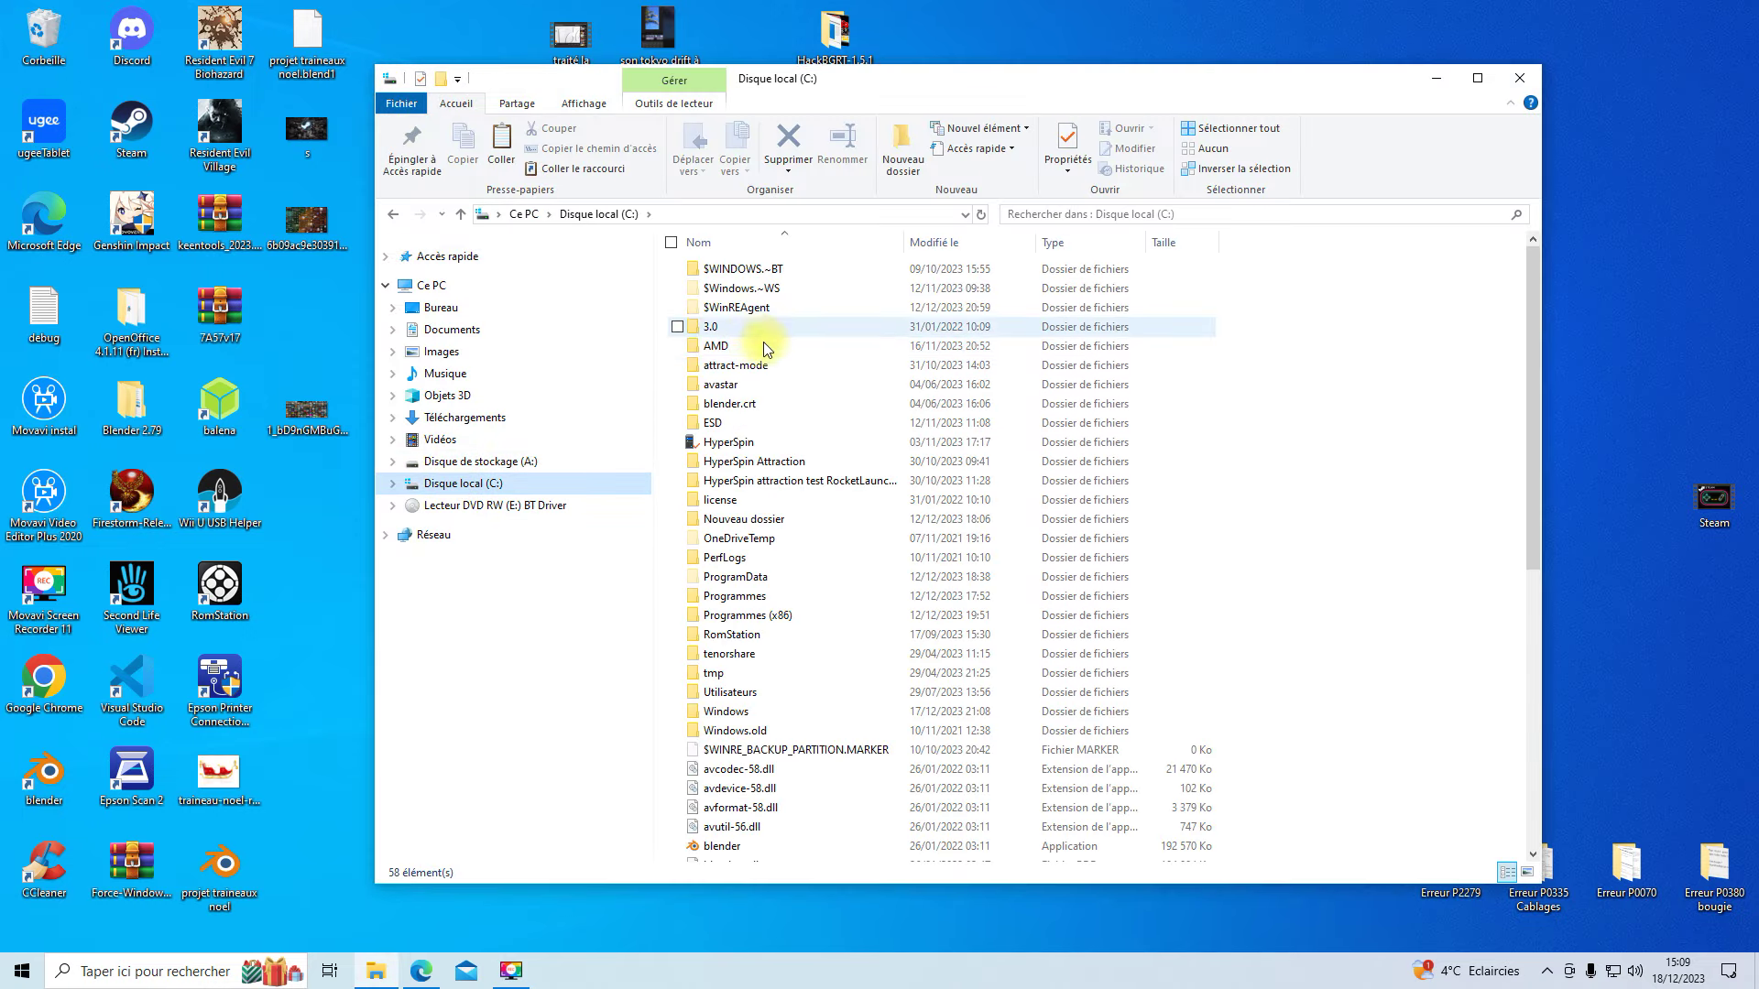
{"action": "double_click", "coordinate": [711, 462]}
{"action": "double_click", "coordinate": [733, 268]}
{"action": "double_click", "coordinate": [721, 499]}
{"action": "left_click", "coordinate": [733, 350]}
{"action": "right_click", "coordinate": [733, 350]}
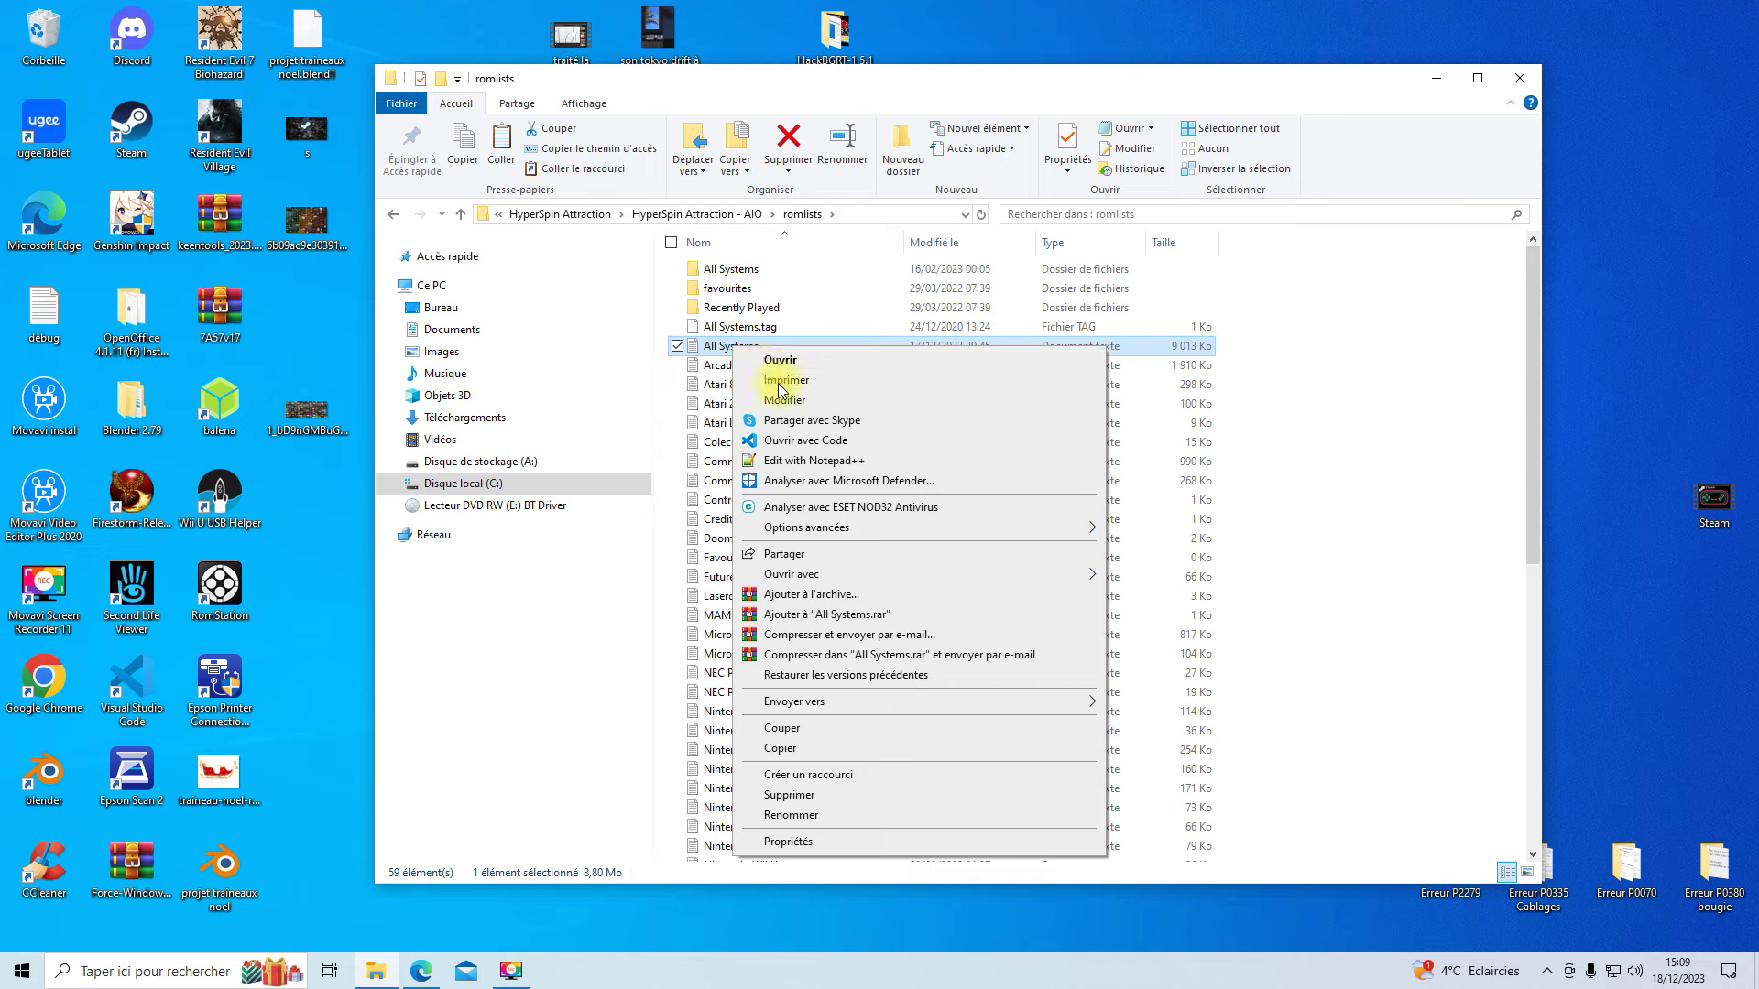
{"action": "left_click", "coordinate": [812, 463]}
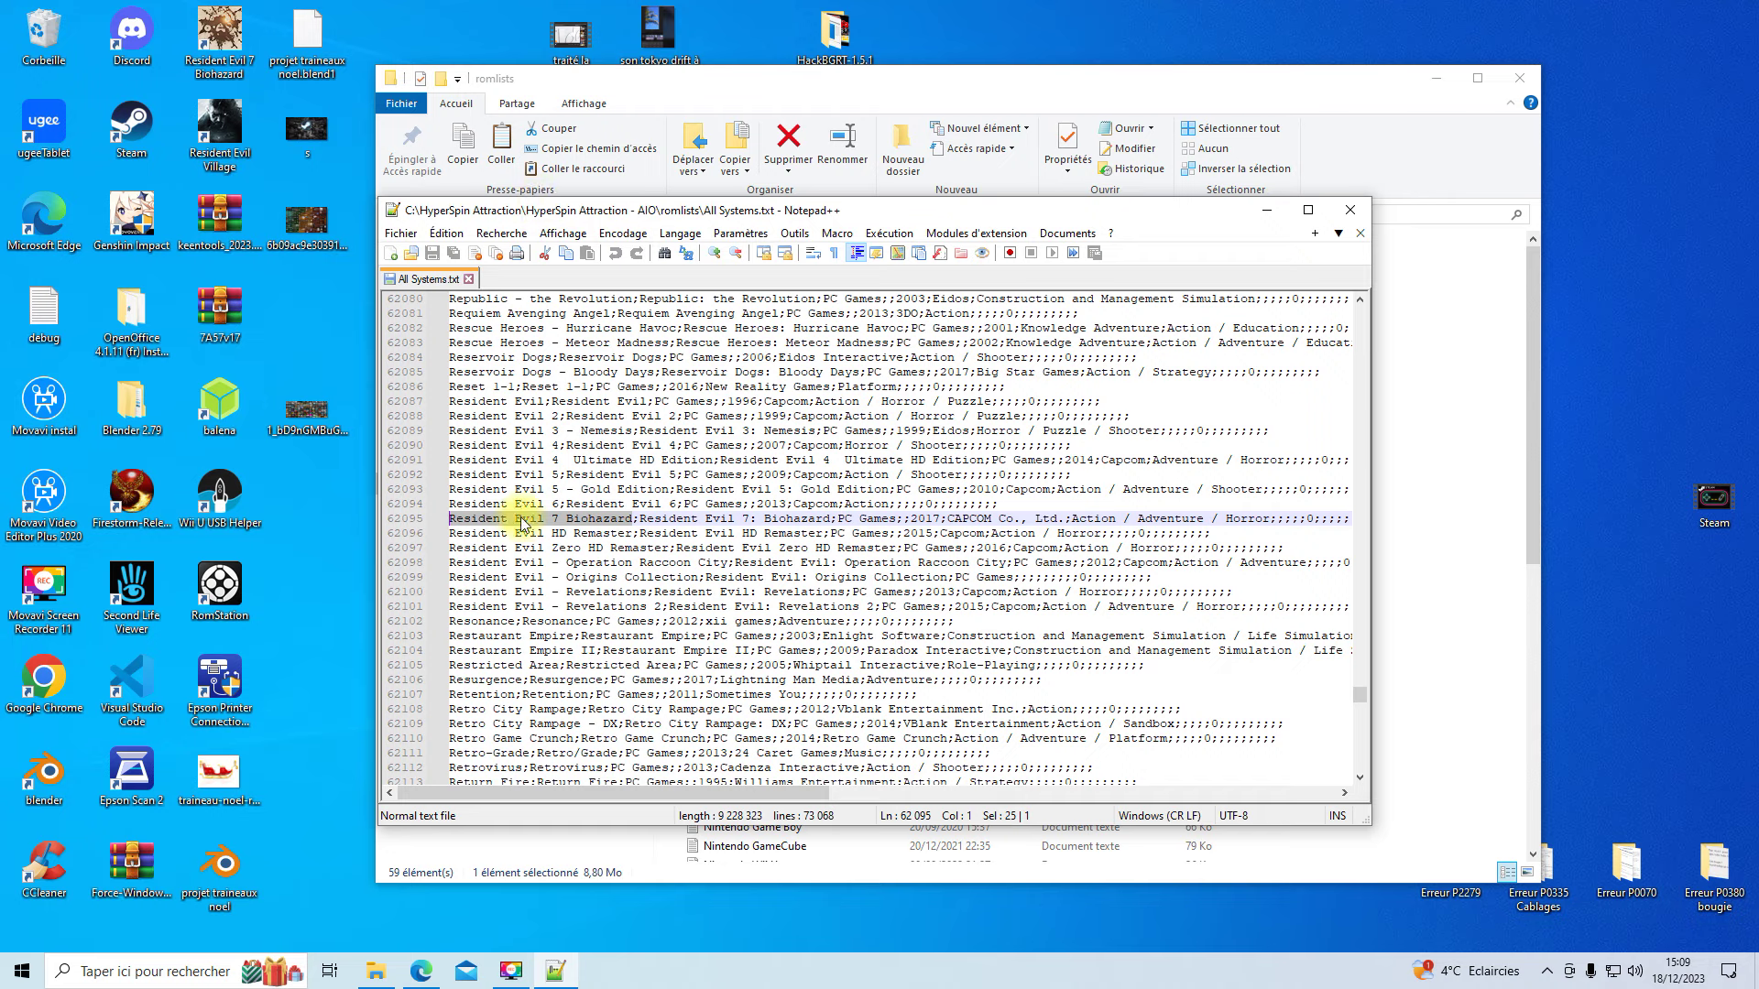
- Search All Systems for Resident Evil 7 Biohazard with Recherche > Rechercher
{"action": "left_click", "coordinate": [486, 234]}
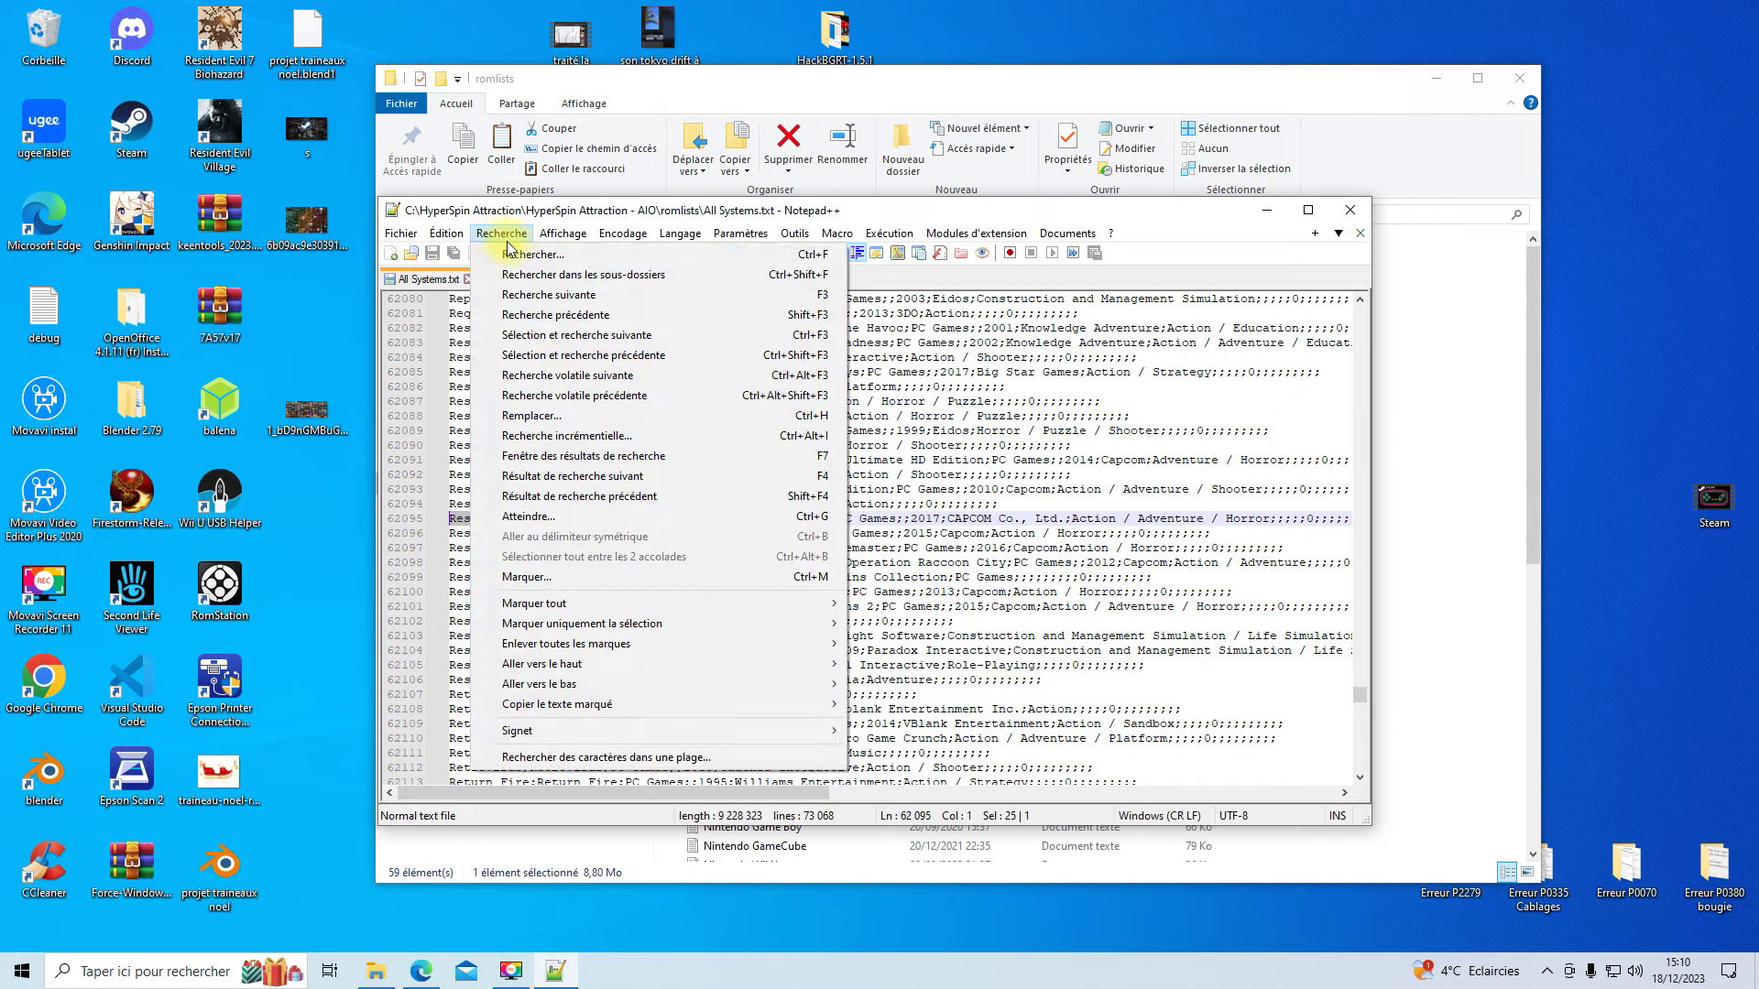
{"action": "left_click", "coordinate": [577, 264]}
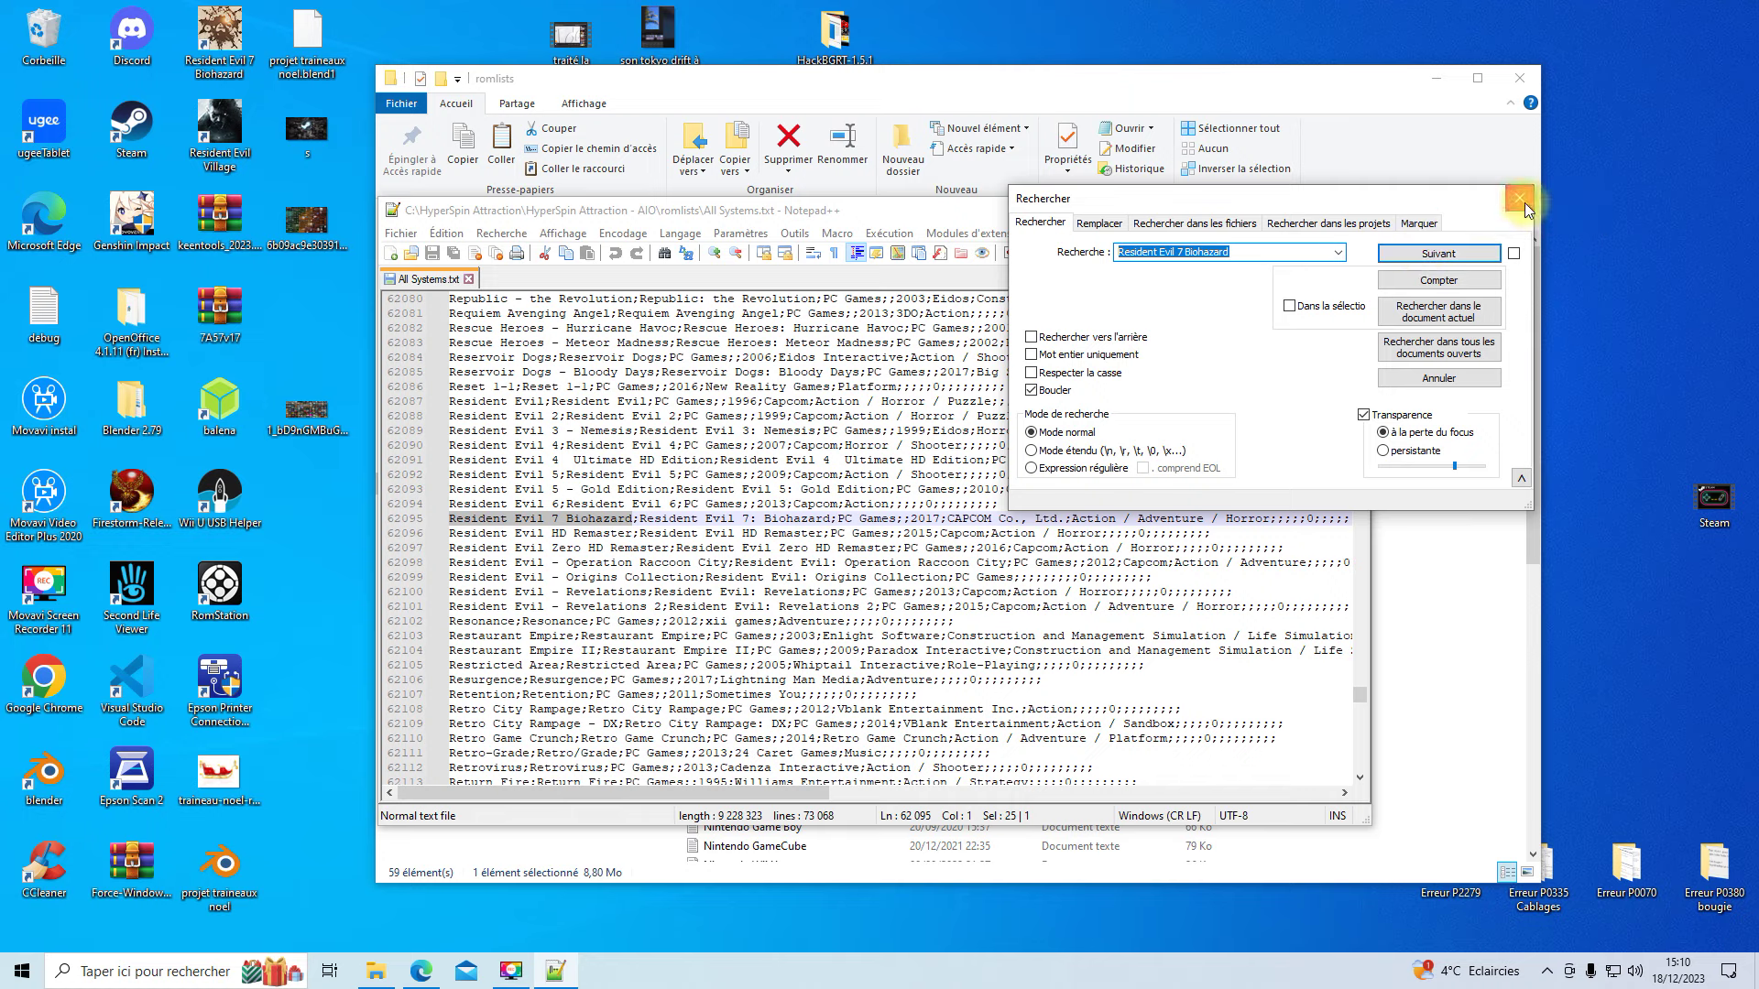
{"action": "left_click", "coordinate": [1522, 199]}
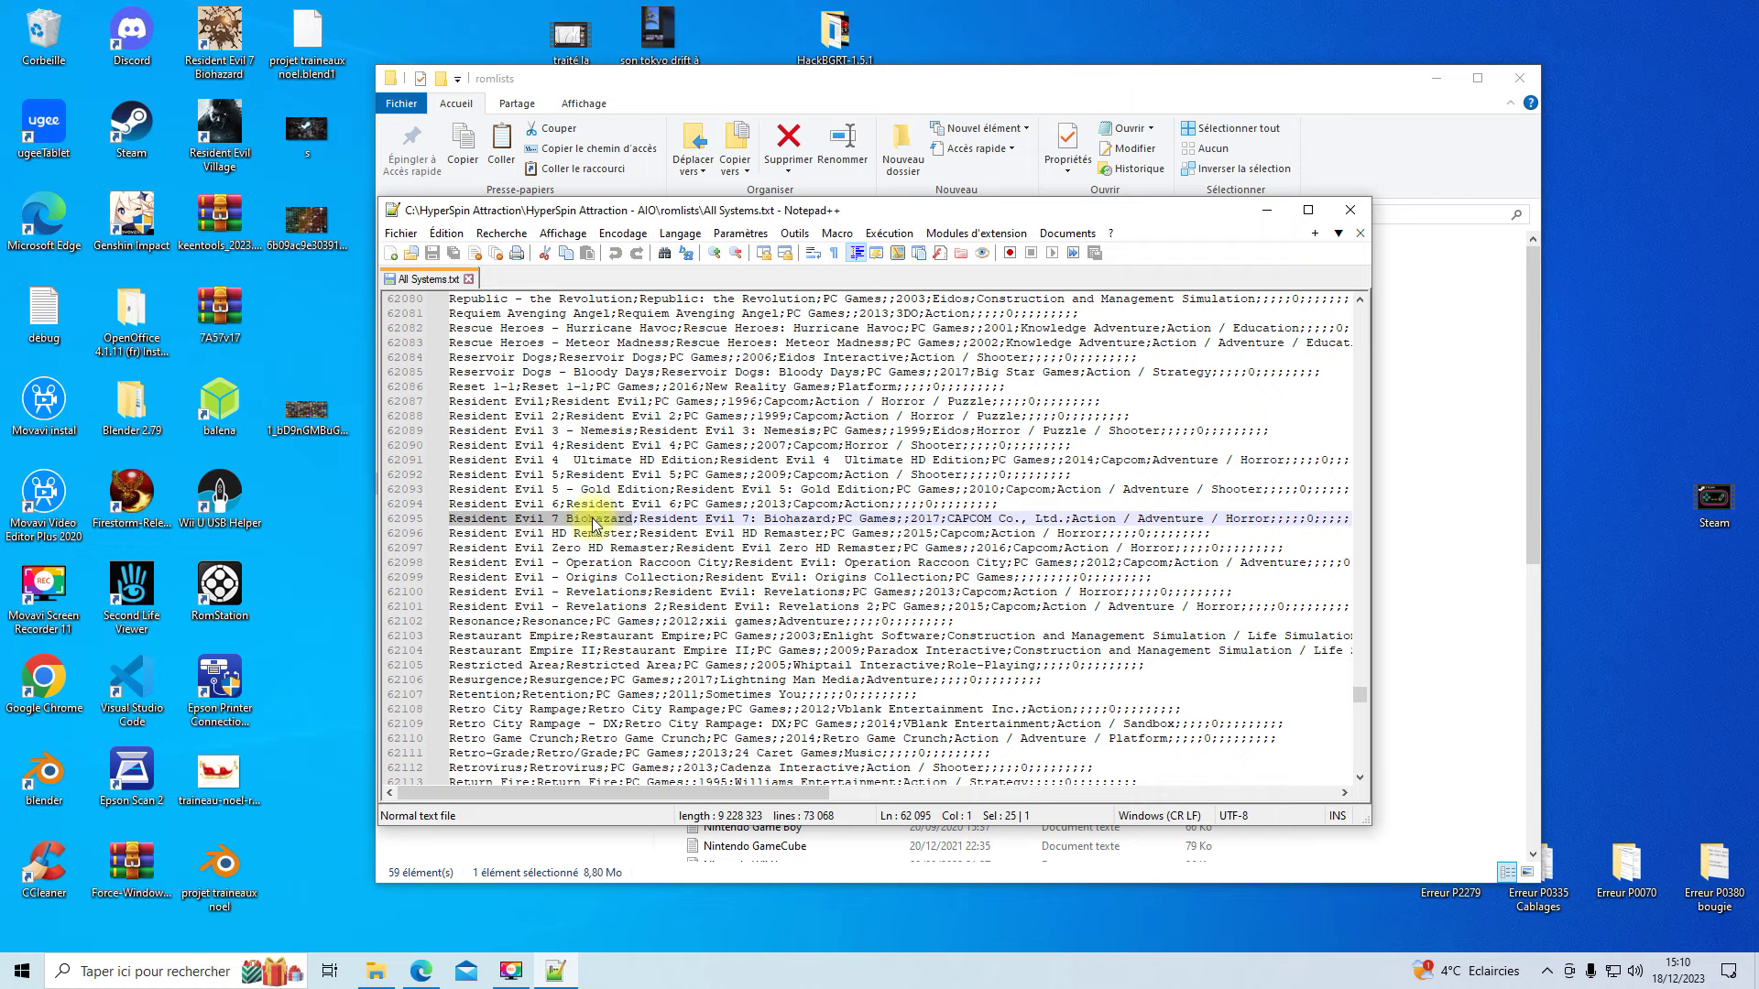
- Select the text of the Resident Evil 7 entry, then close Notepad++
{"action": "left_click", "coordinate": [631, 520]}
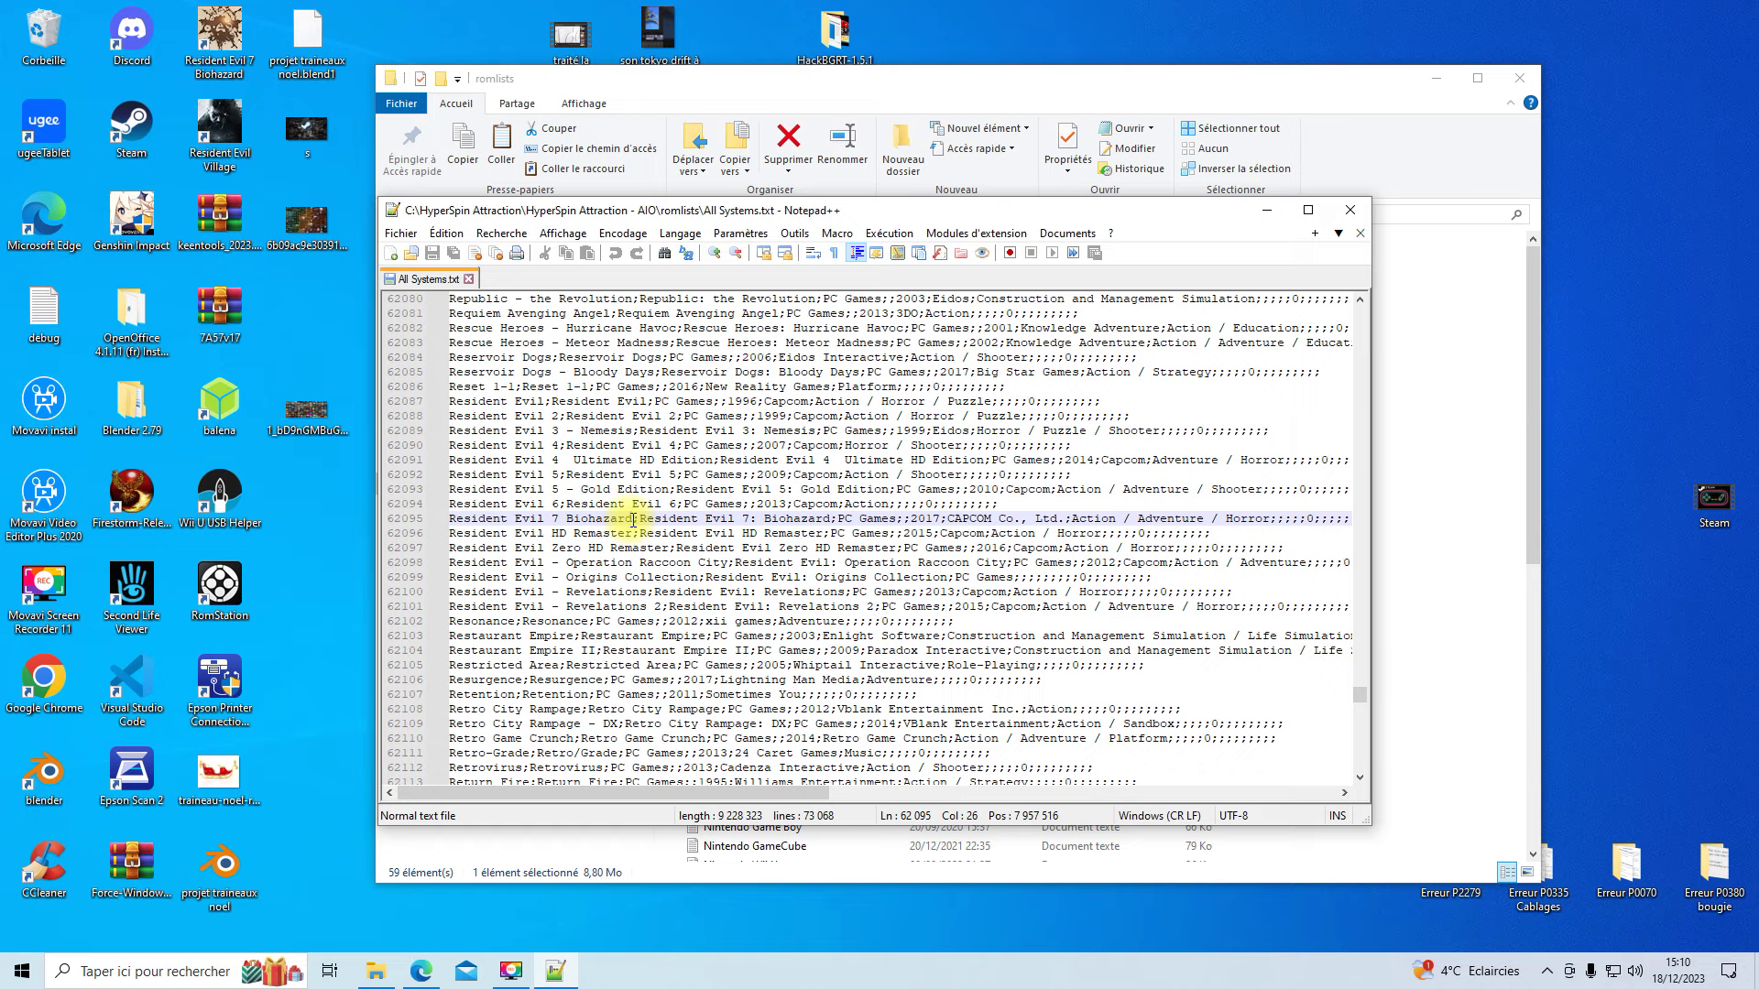
{"action": "left_click_drag", "start_coordinate": [609, 521], "coordinate": [447, 519]}
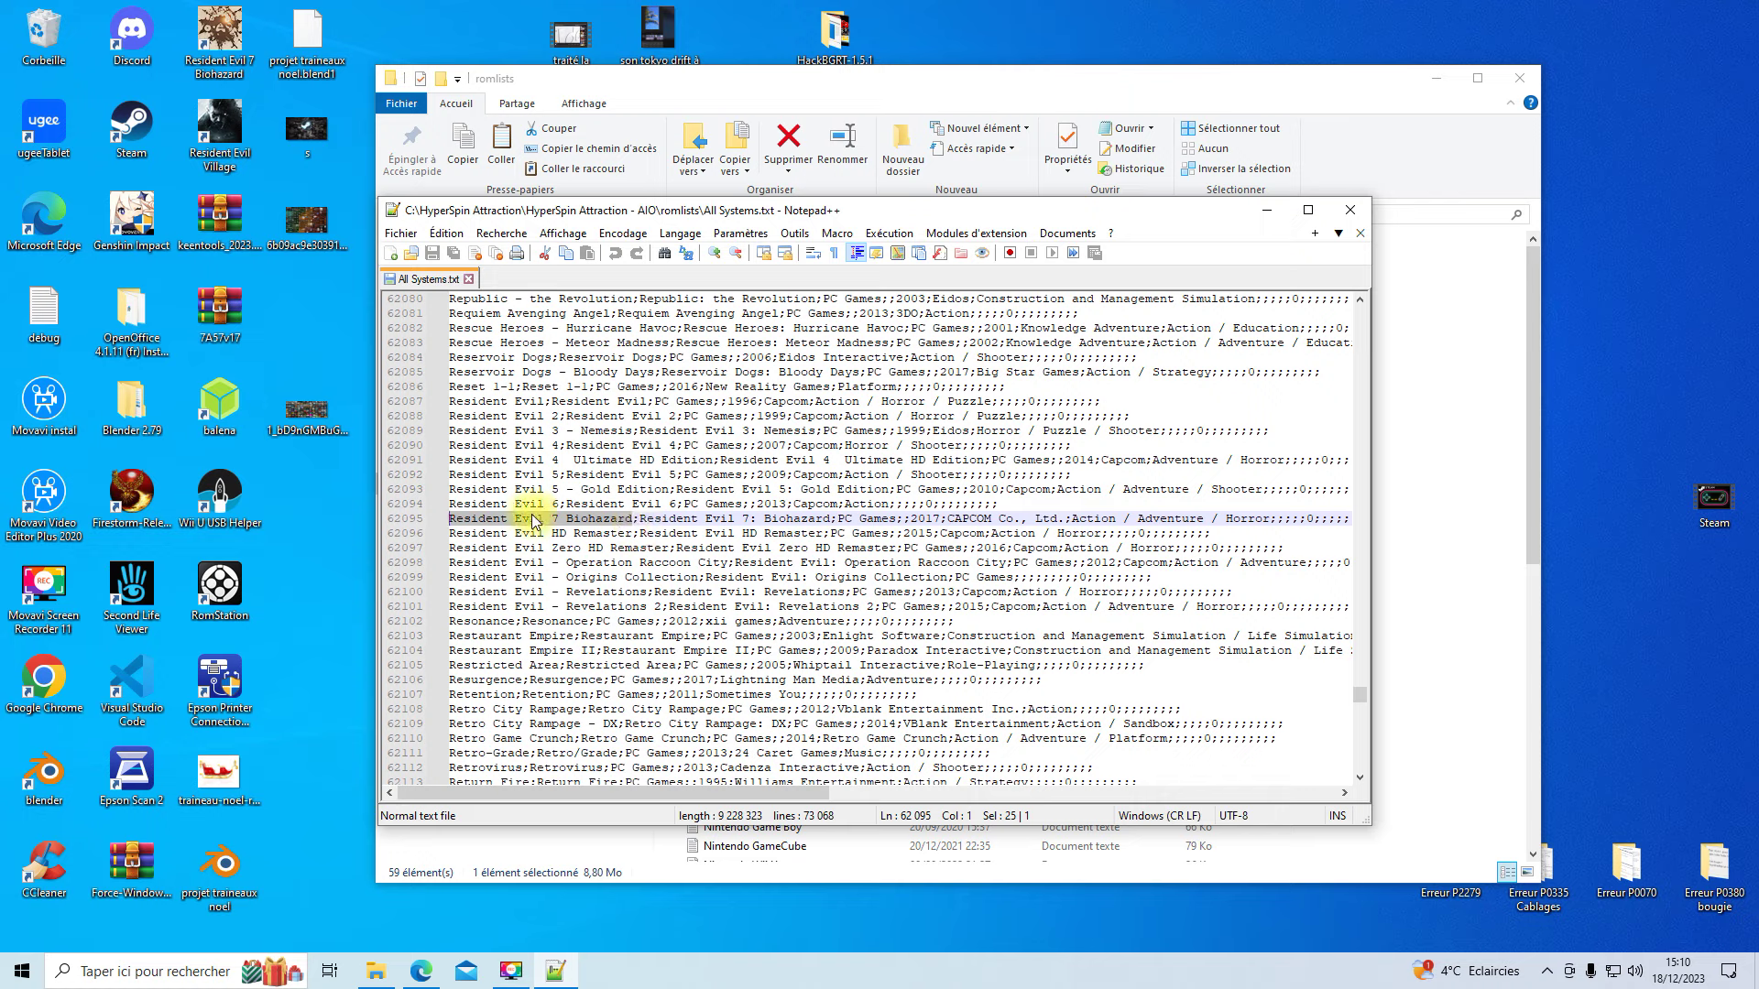
{"action": "left_click", "coordinate": [1357, 215]}
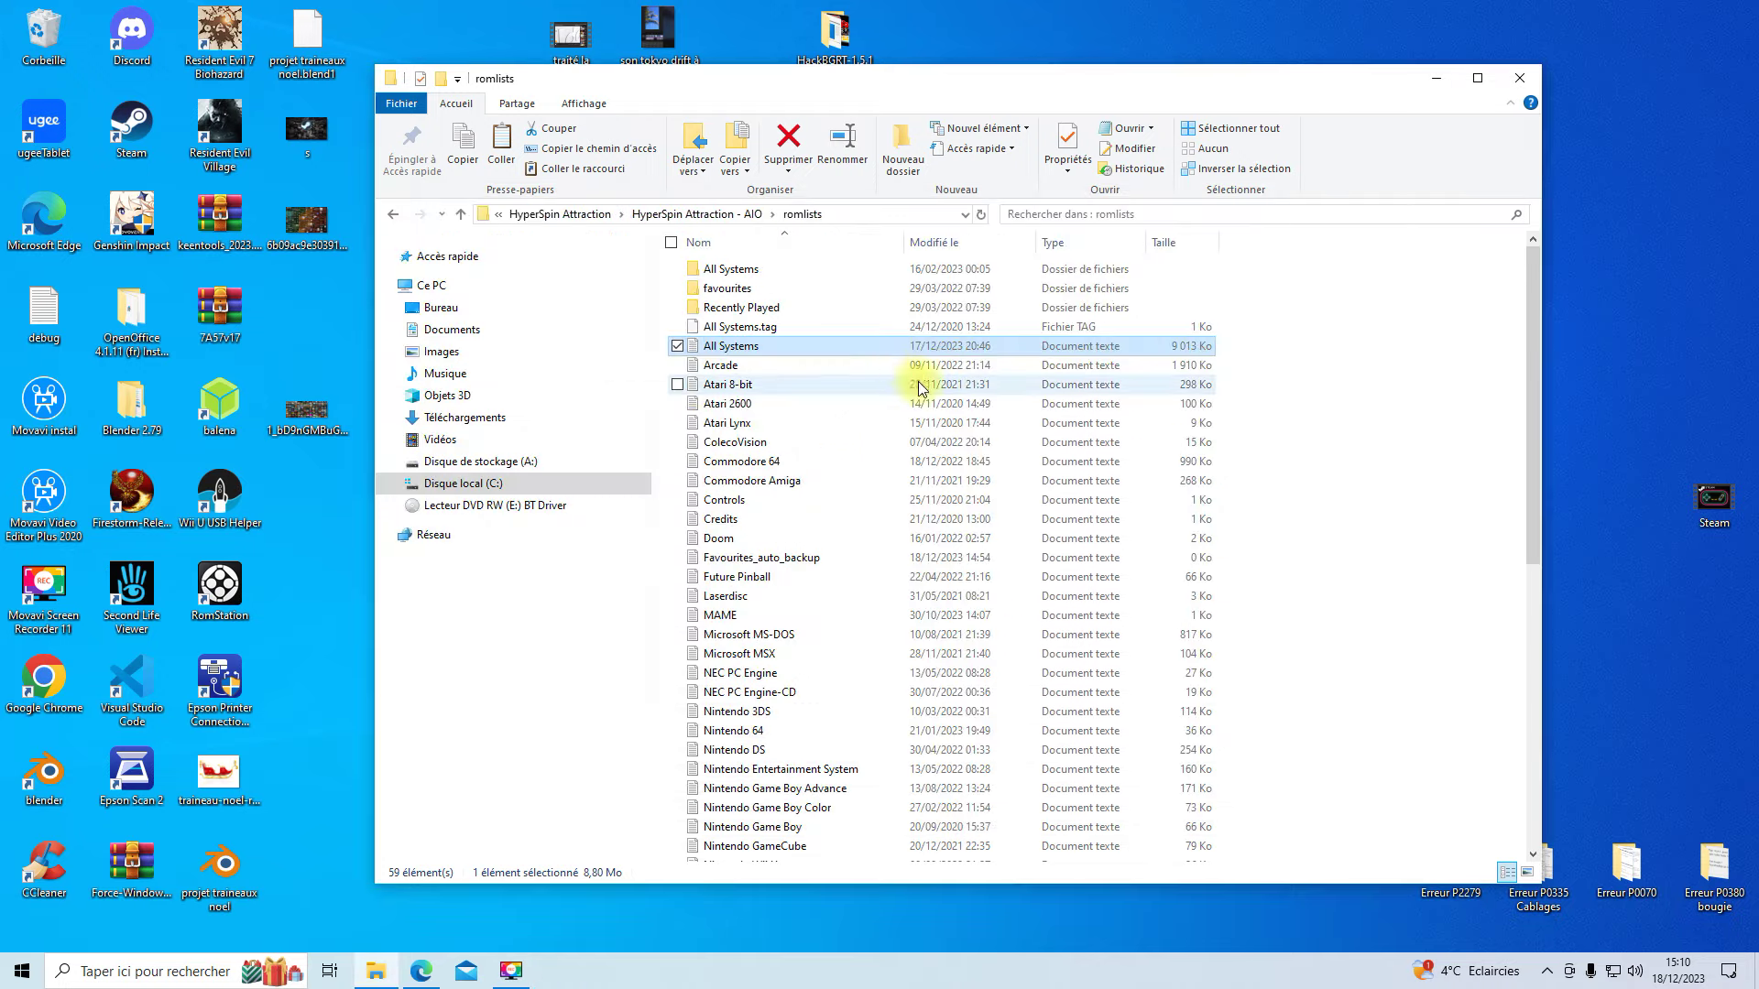
- Reopen File Explorer at C:\HyperSpin Attraction\HyperSpin Attraction - AIO\collections\PC Games
{"action": "left_click", "coordinate": [1516, 80]}
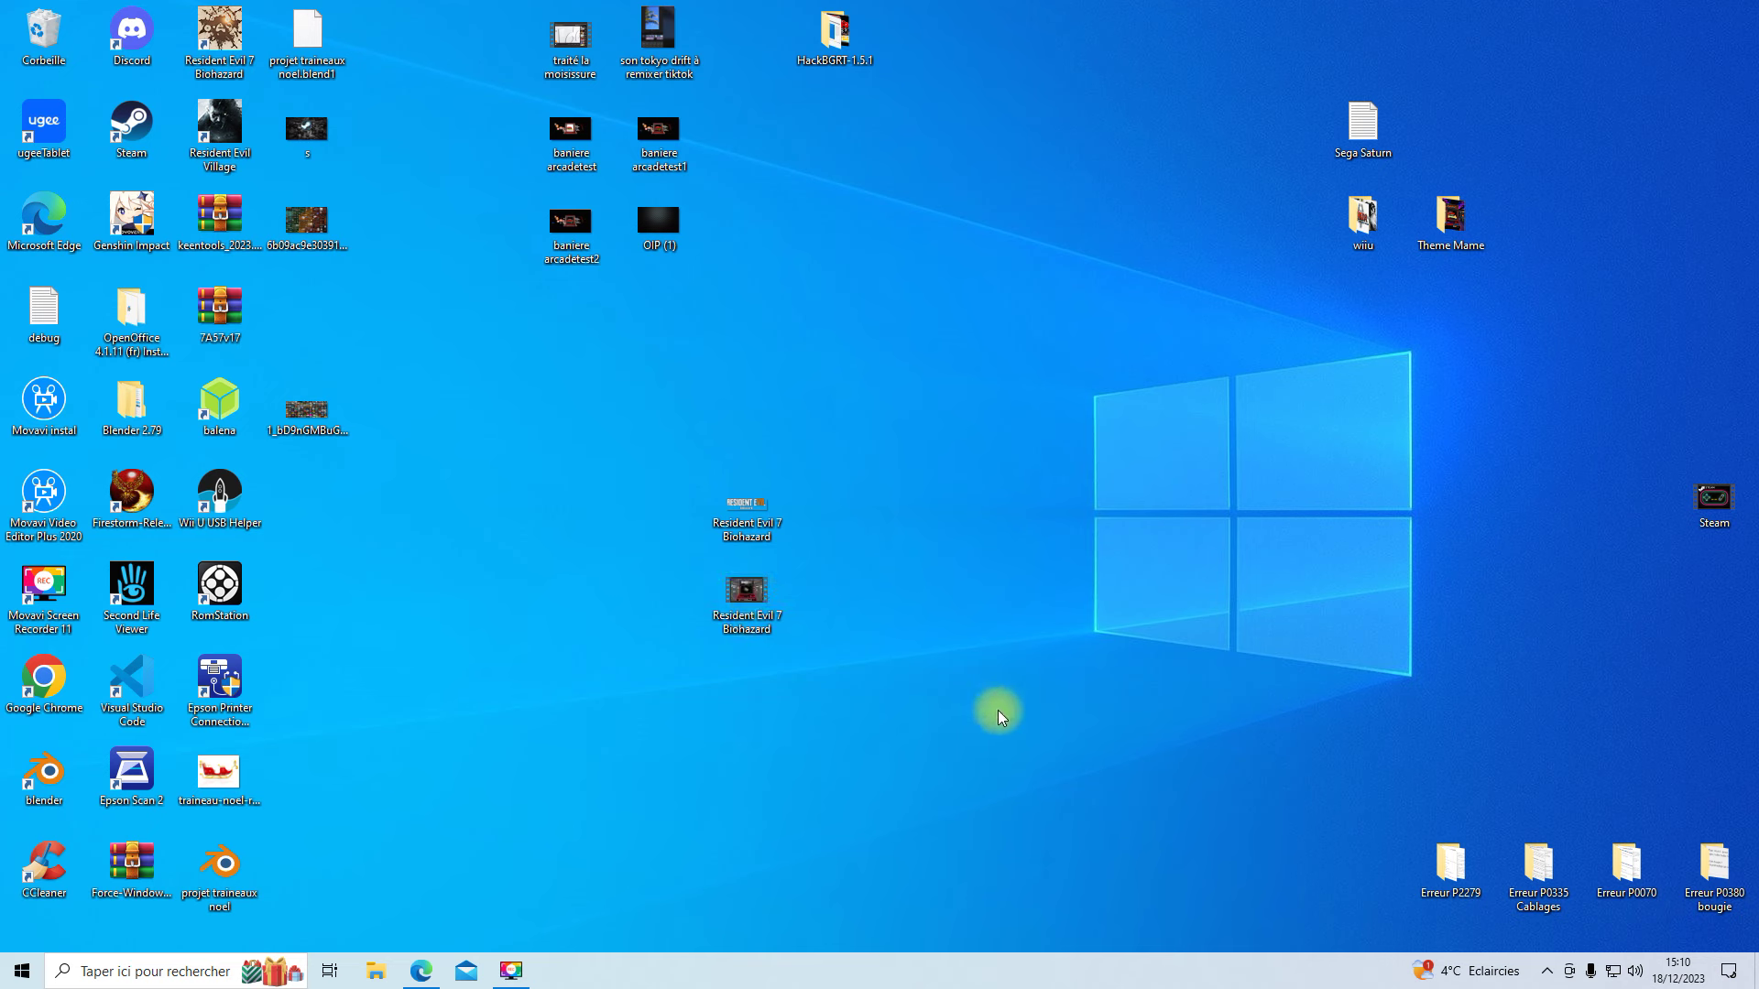
{"action": "left_click", "coordinate": [377, 973]}
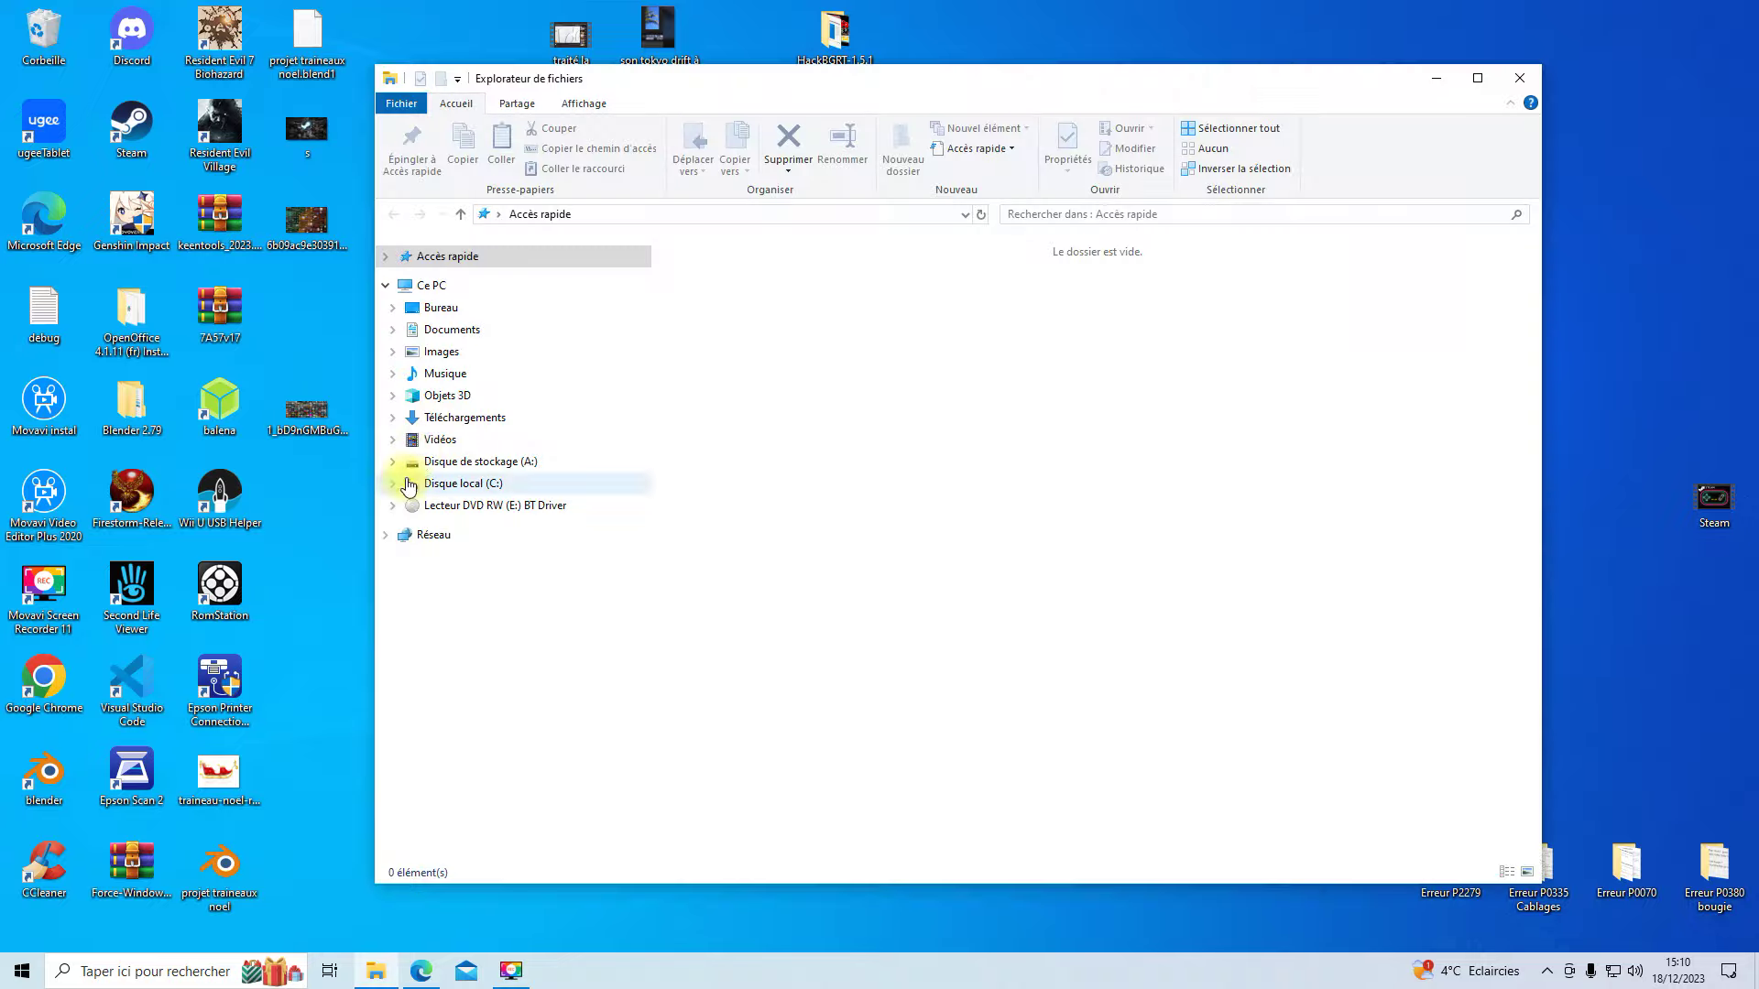
{"action": "left_click", "coordinate": [473, 485]}
{"action": "left_click", "coordinate": [749, 462]}
{"action": "double_click", "coordinate": [749, 463]}
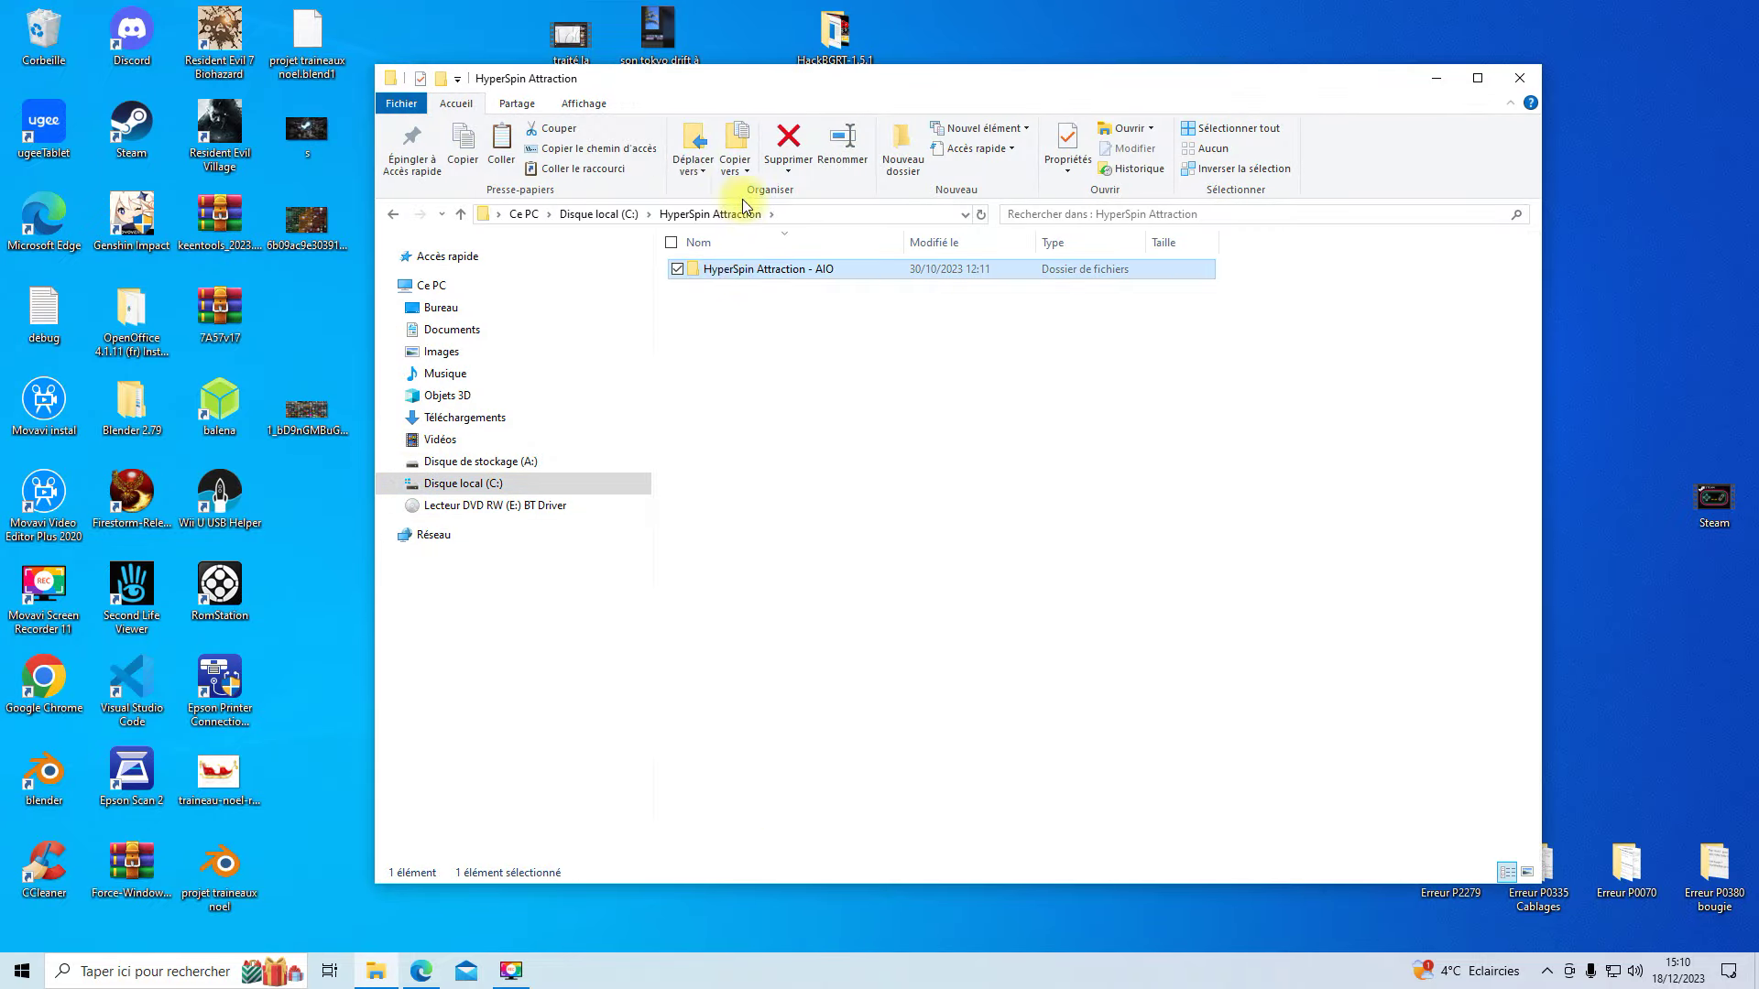
{"action": "double_click", "coordinate": [714, 268]}
{"action": "left_click", "coordinate": [714, 270]}
{"action": "double_click", "coordinate": [714, 271]}
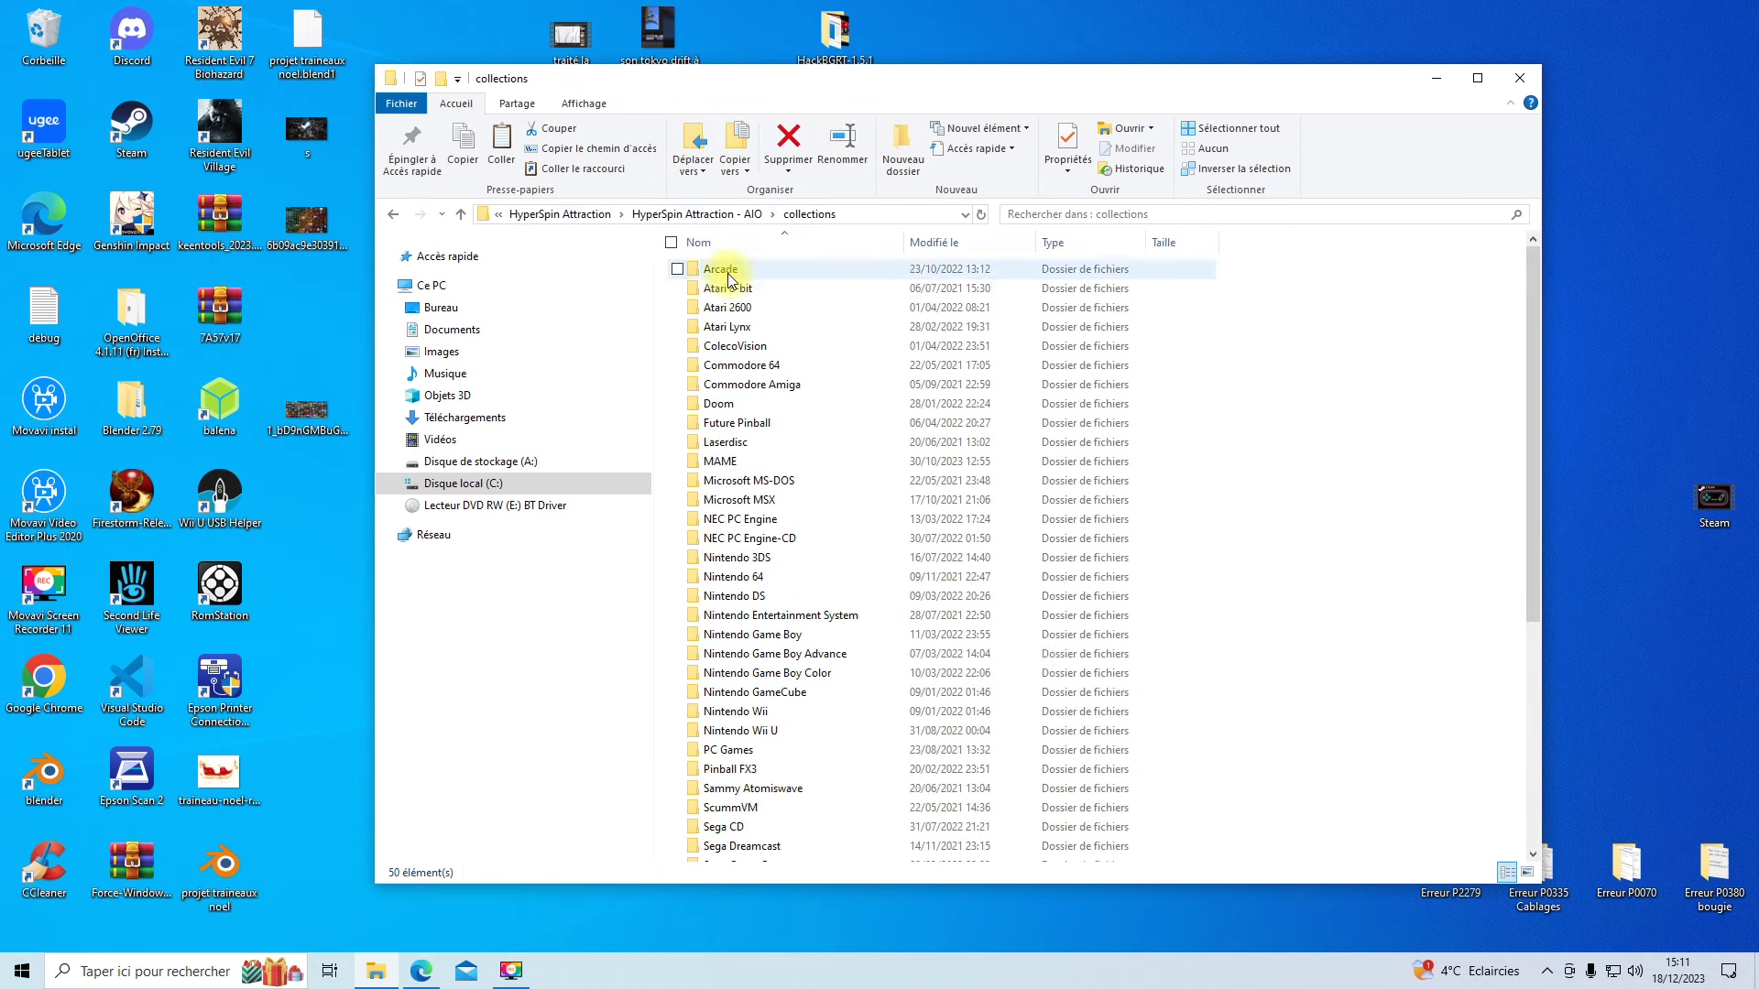
{"action": "double_click", "coordinate": [738, 749]}
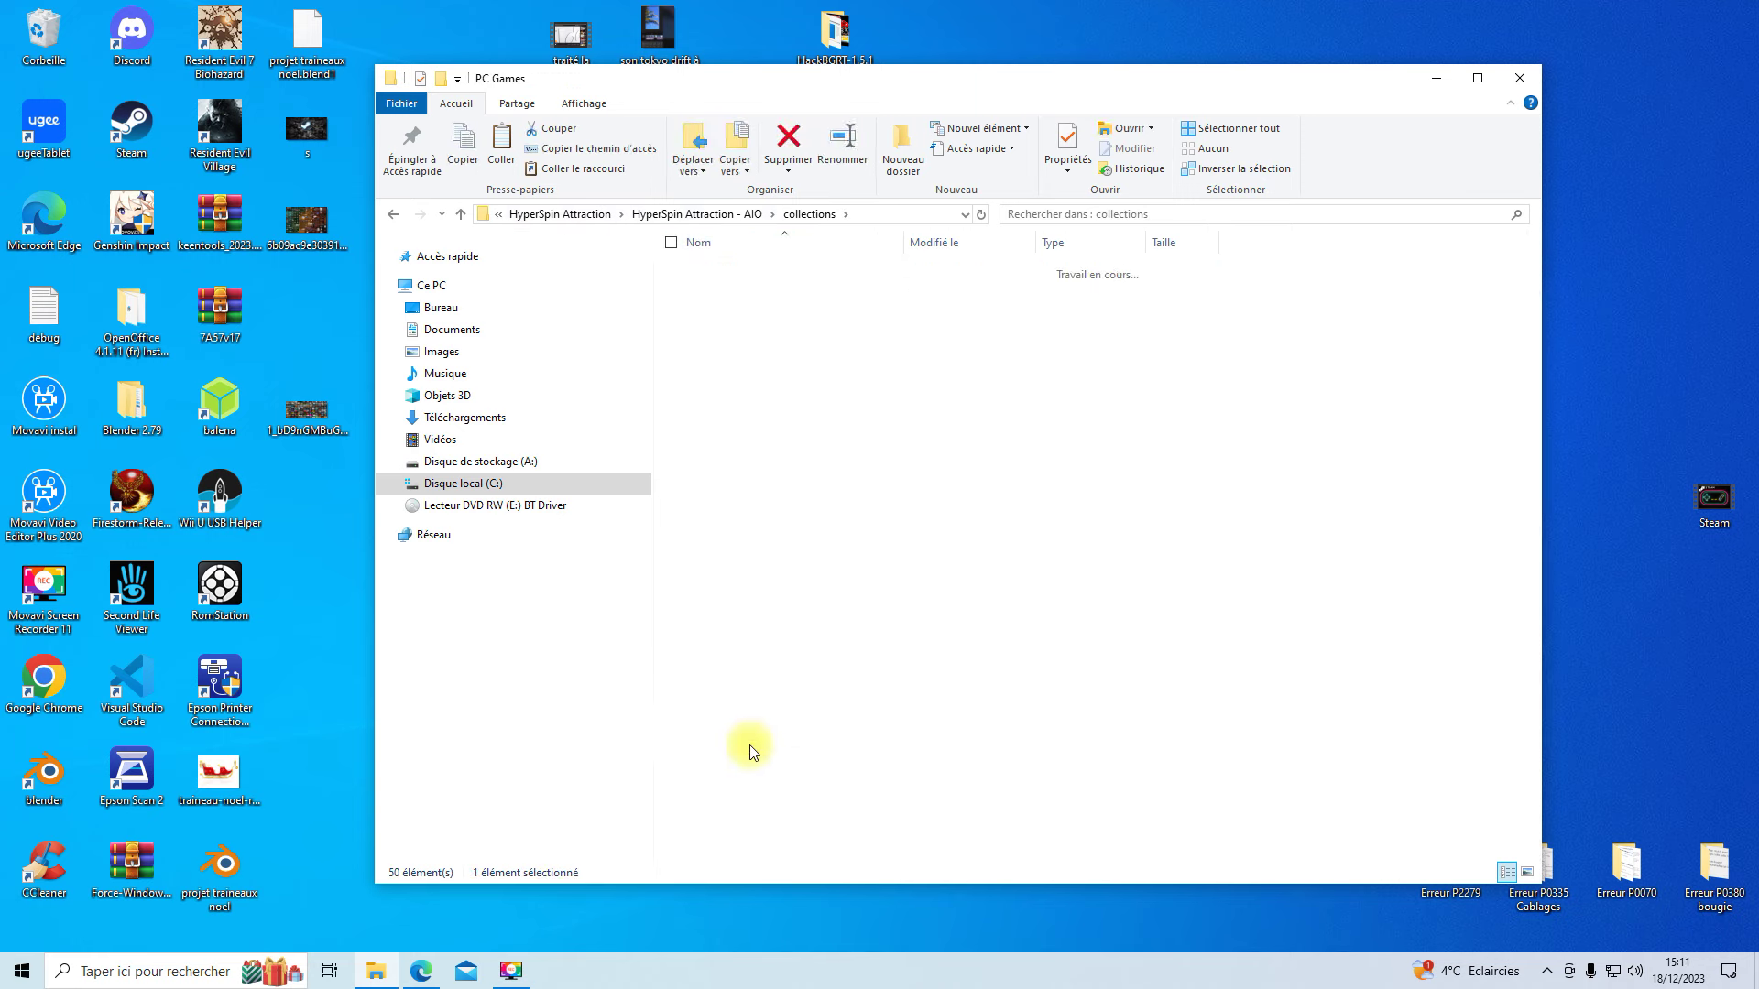
- Move the Resident Evil 7 logo from the desktop into the PC Games logo folder
{"action": "left_click_drag", "start_coordinate": [904, 80], "coordinate": [1420, 126]}
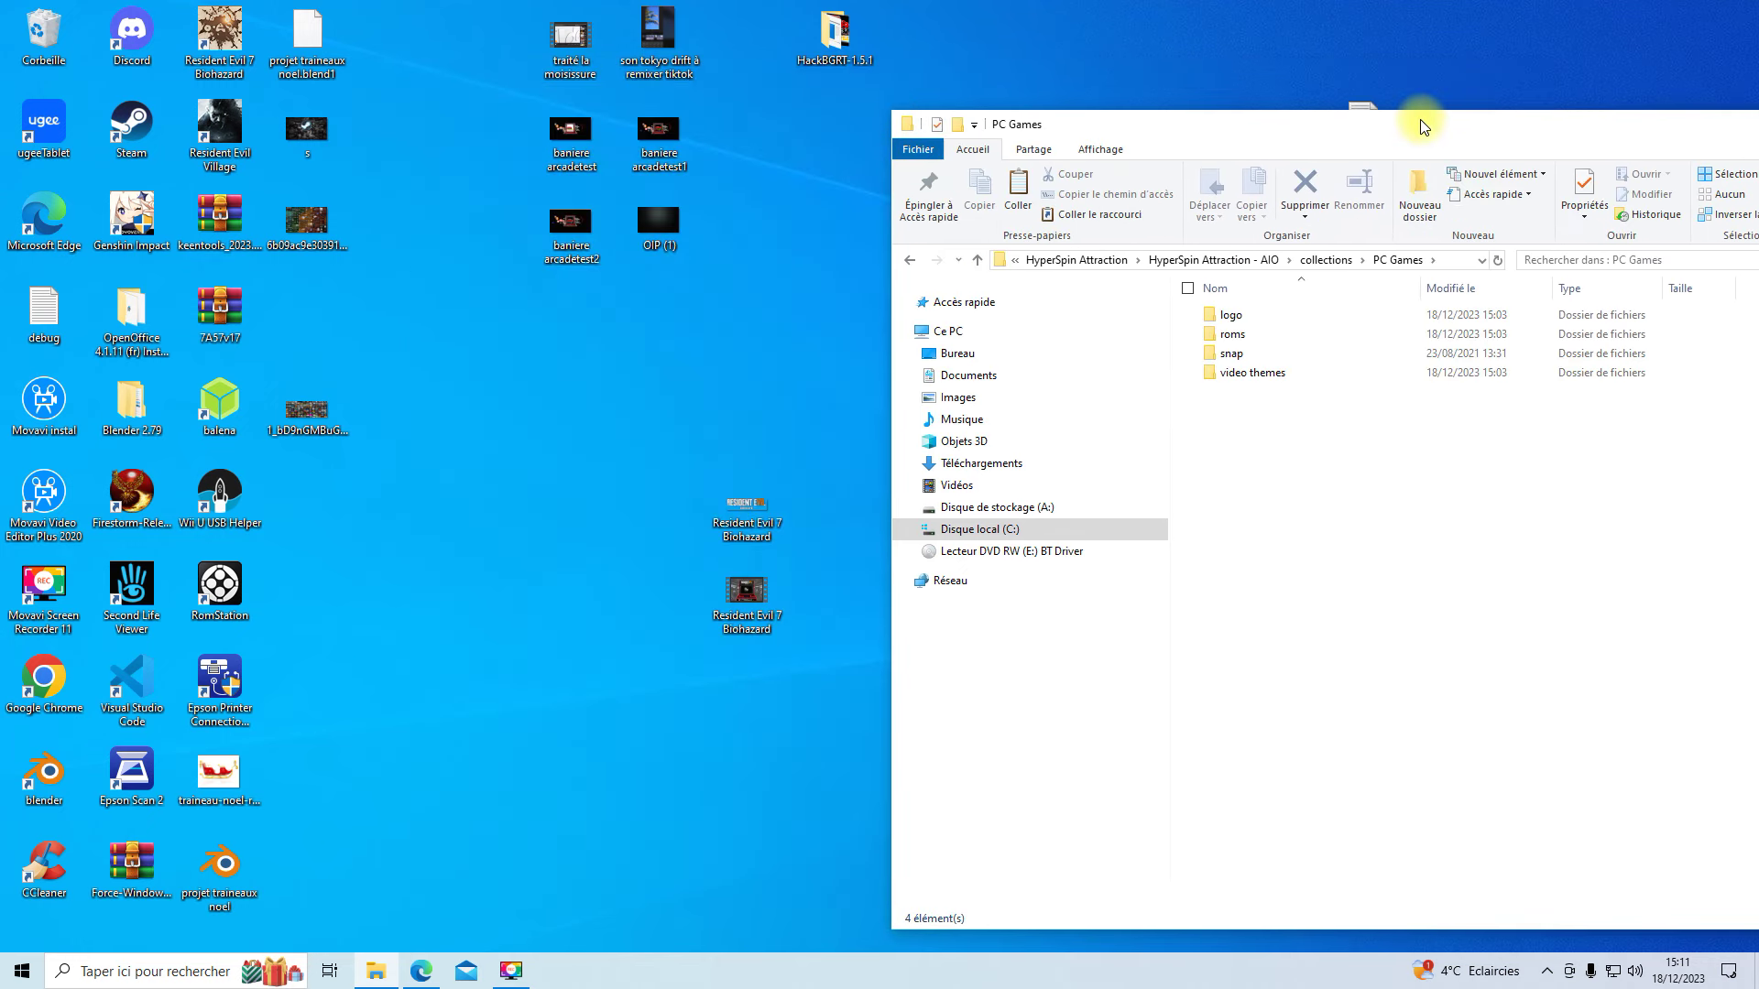
{"action": "double_click", "coordinate": [1232, 316]}
{"action": "left_click_drag", "start_coordinate": [747, 509], "coordinate": [1485, 476]}
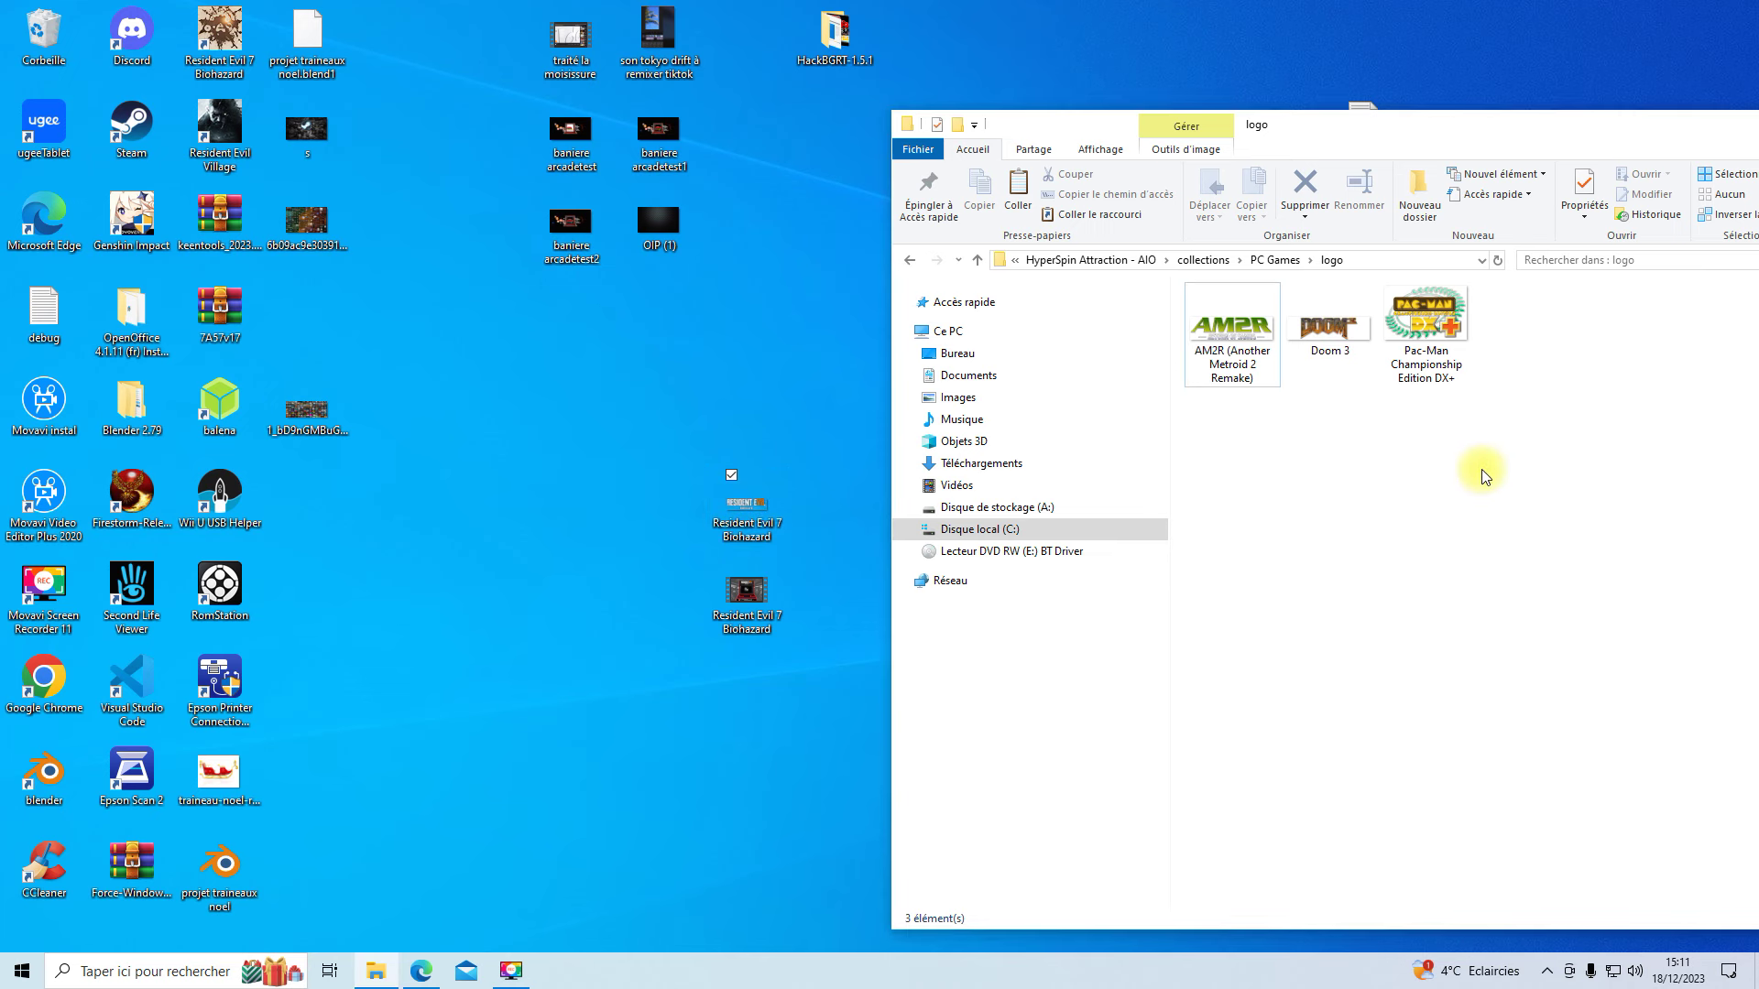
{"action": "left_click", "coordinate": [1273, 260]}
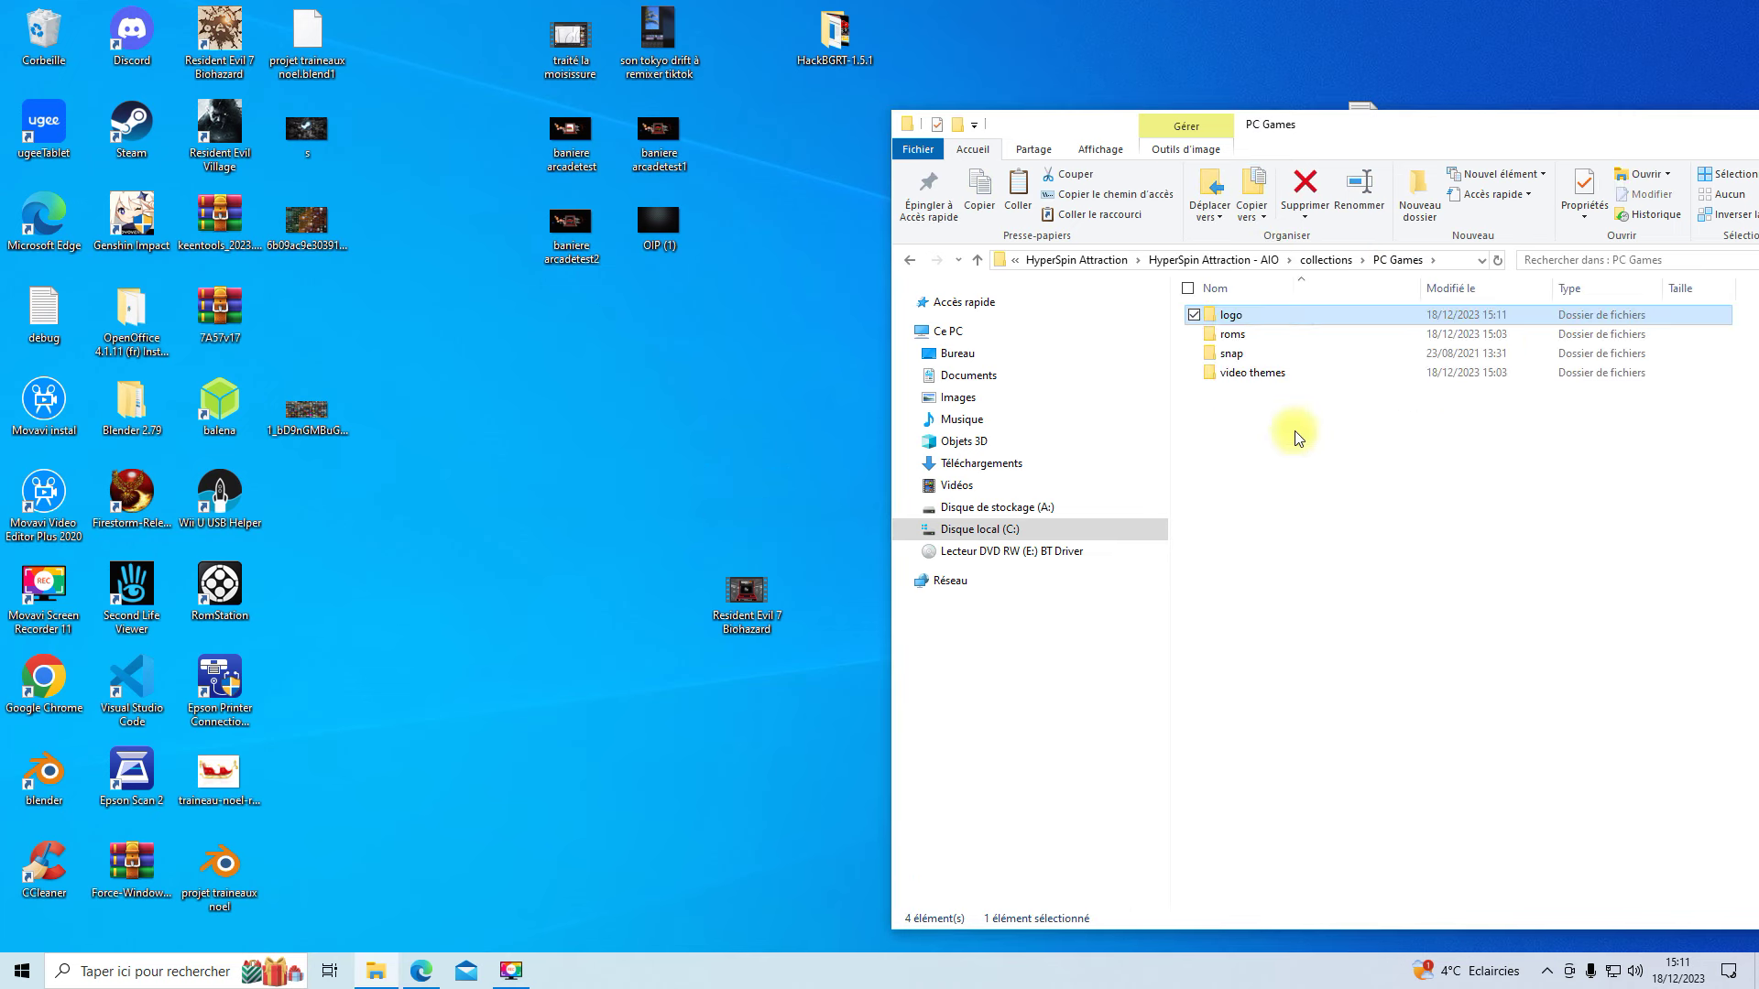
- Move the Resident Evil 7 video into the video themes folder, then open roms
{"action": "double_click", "coordinate": [1242, 375]}
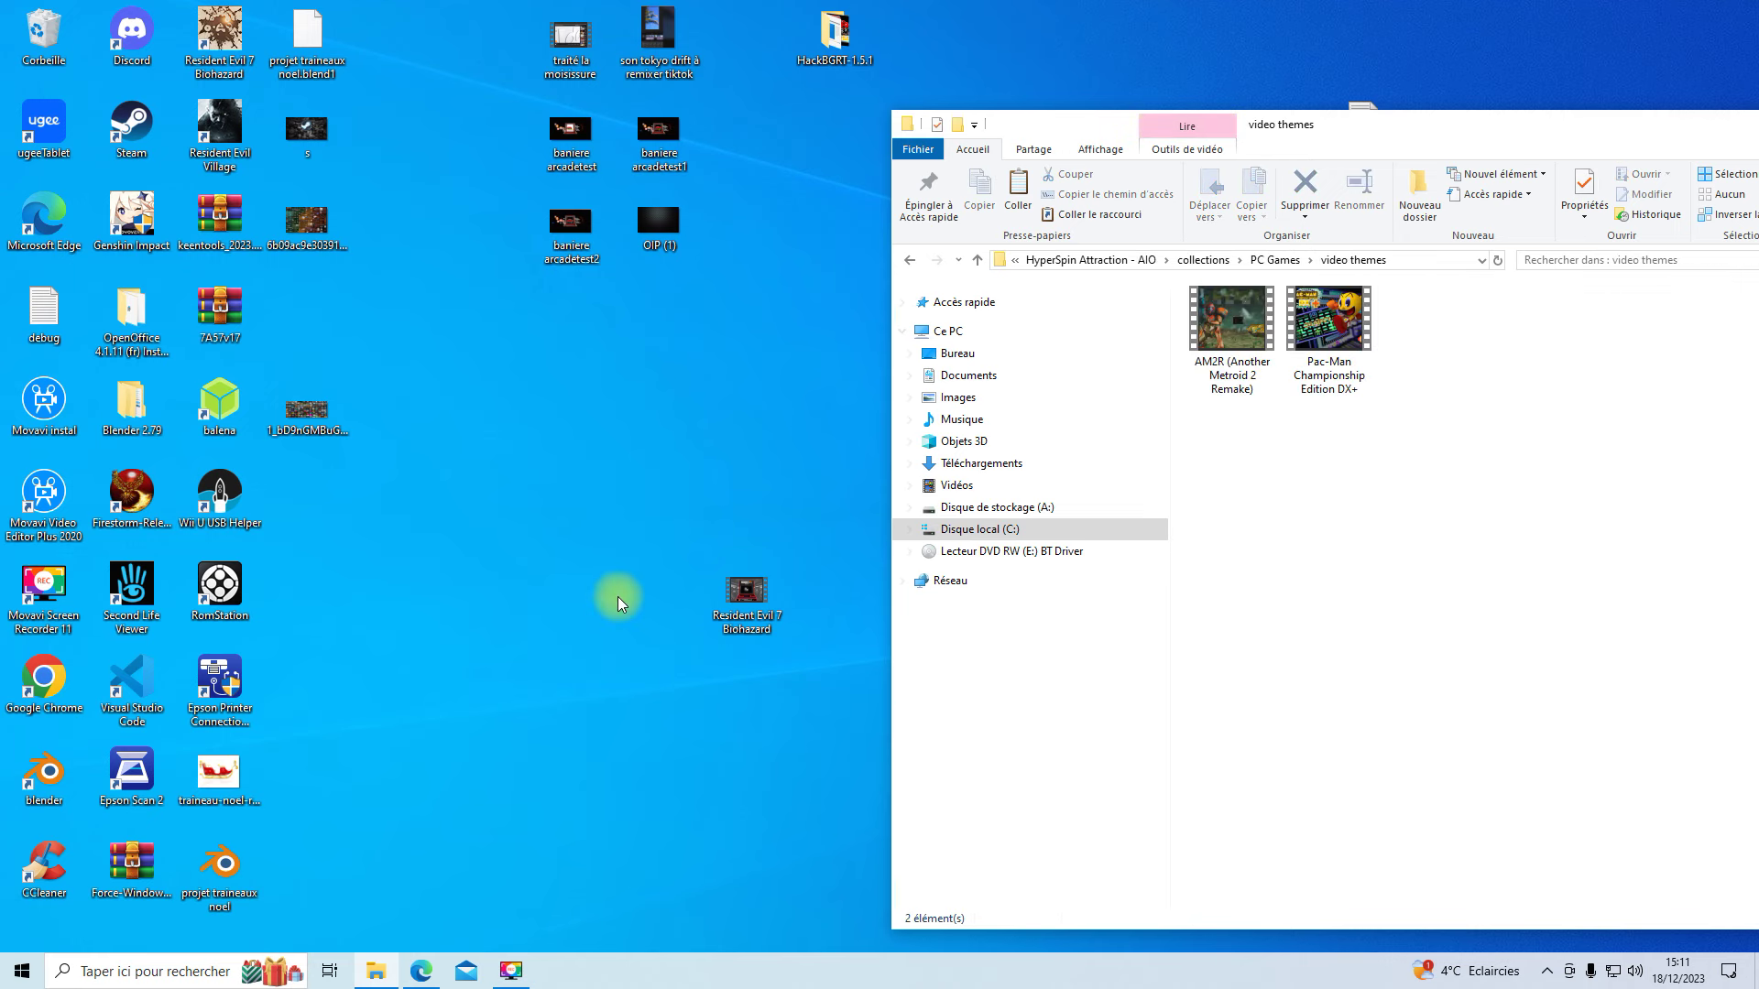
{"action": "left_click_drag", "start_coordinate": [758, 602], "coordinate": [1438, 486]}
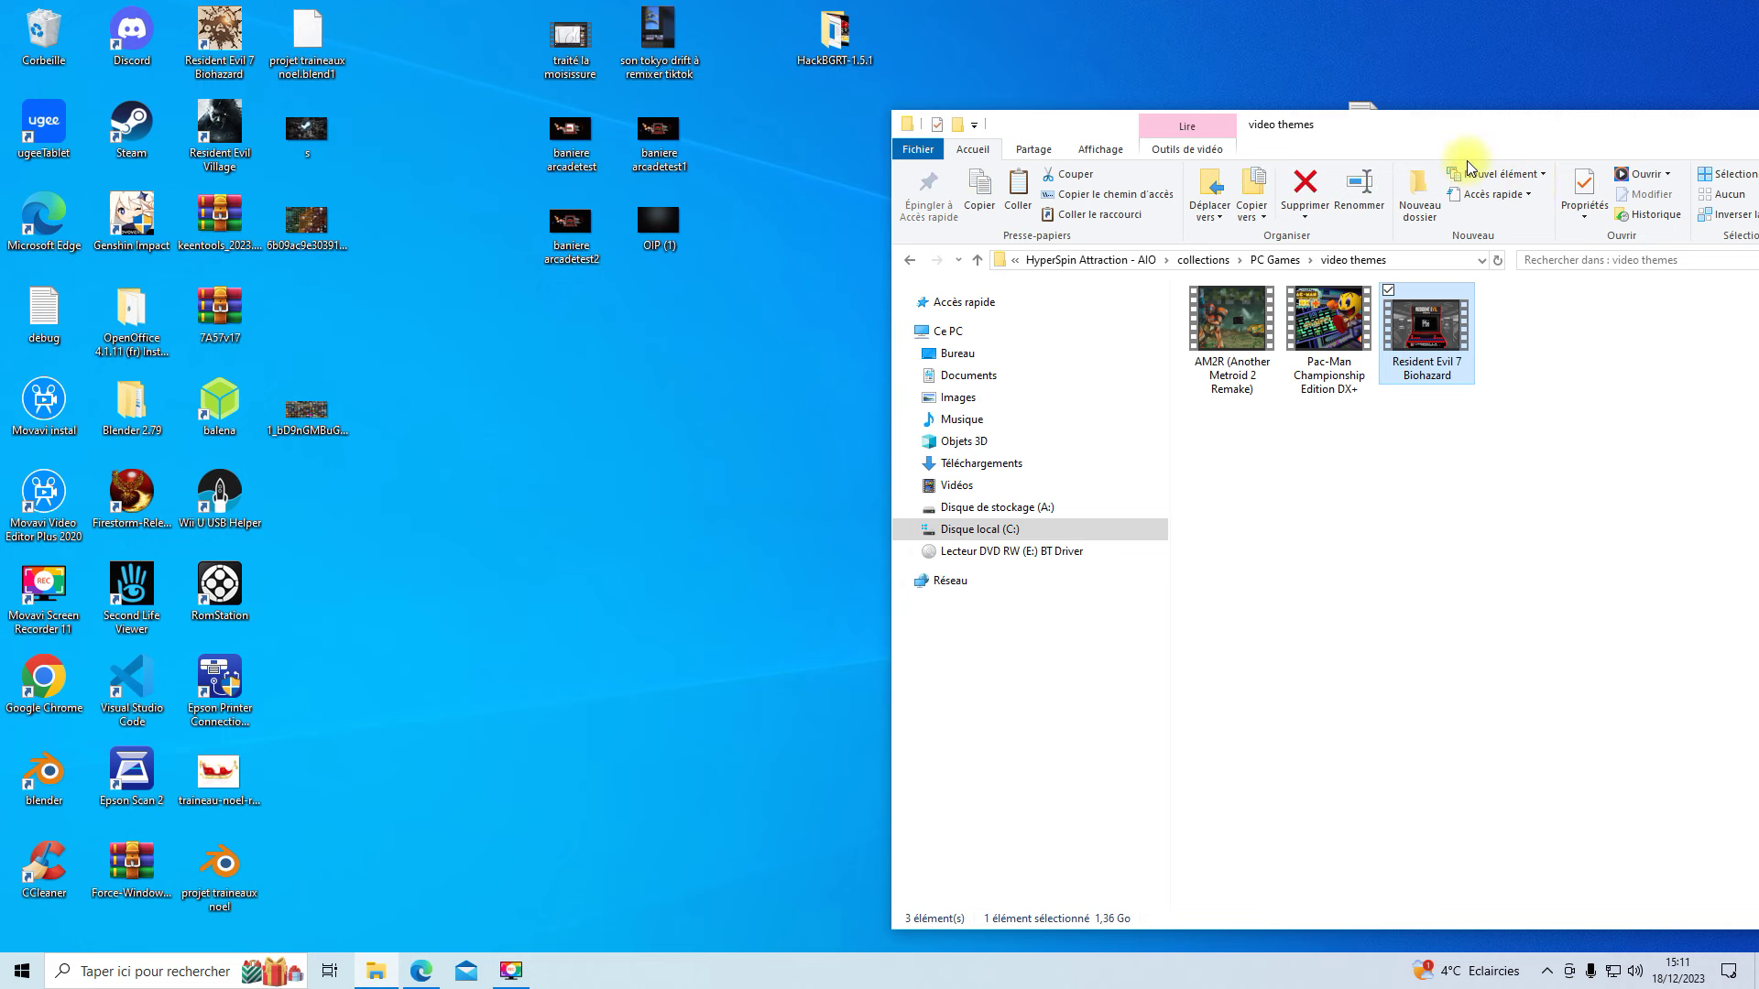
{"action": "left_click_drag", "start_coordinate": [1463, 136], "coordinate": [1038, 103]}
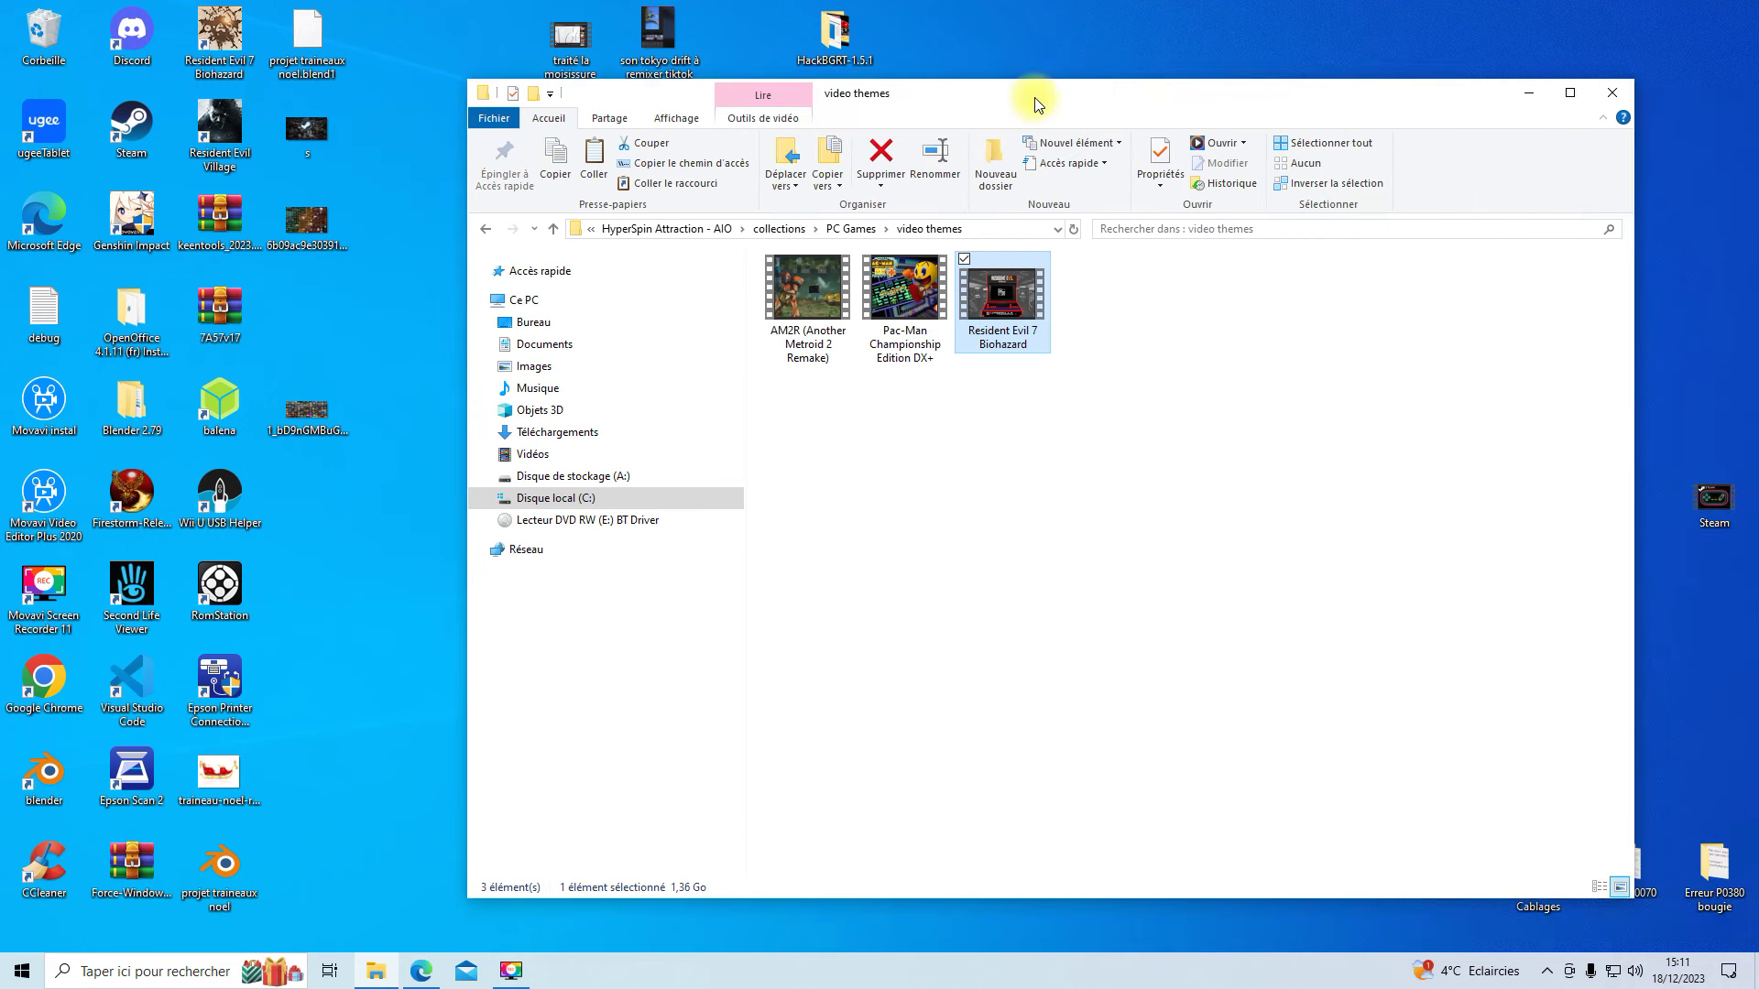
{"action": "left_click", "coordinate": [845, 228]}
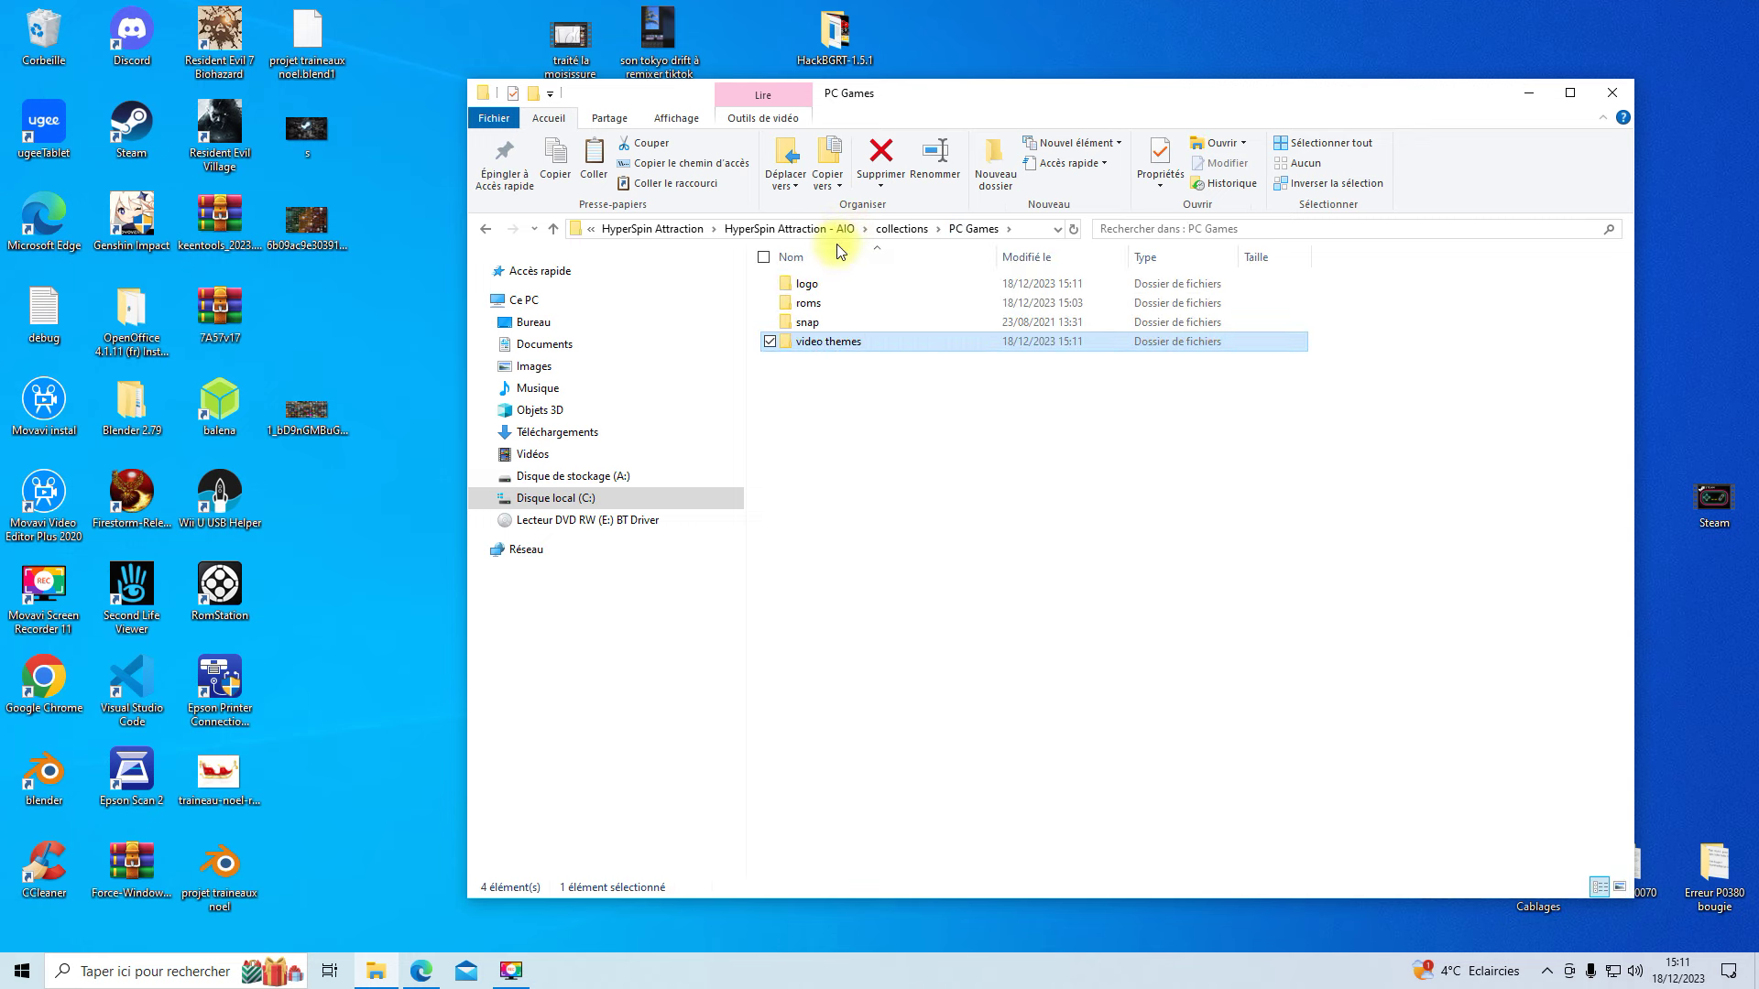
{"action": "double_click", "coordinate": [808, 304]}
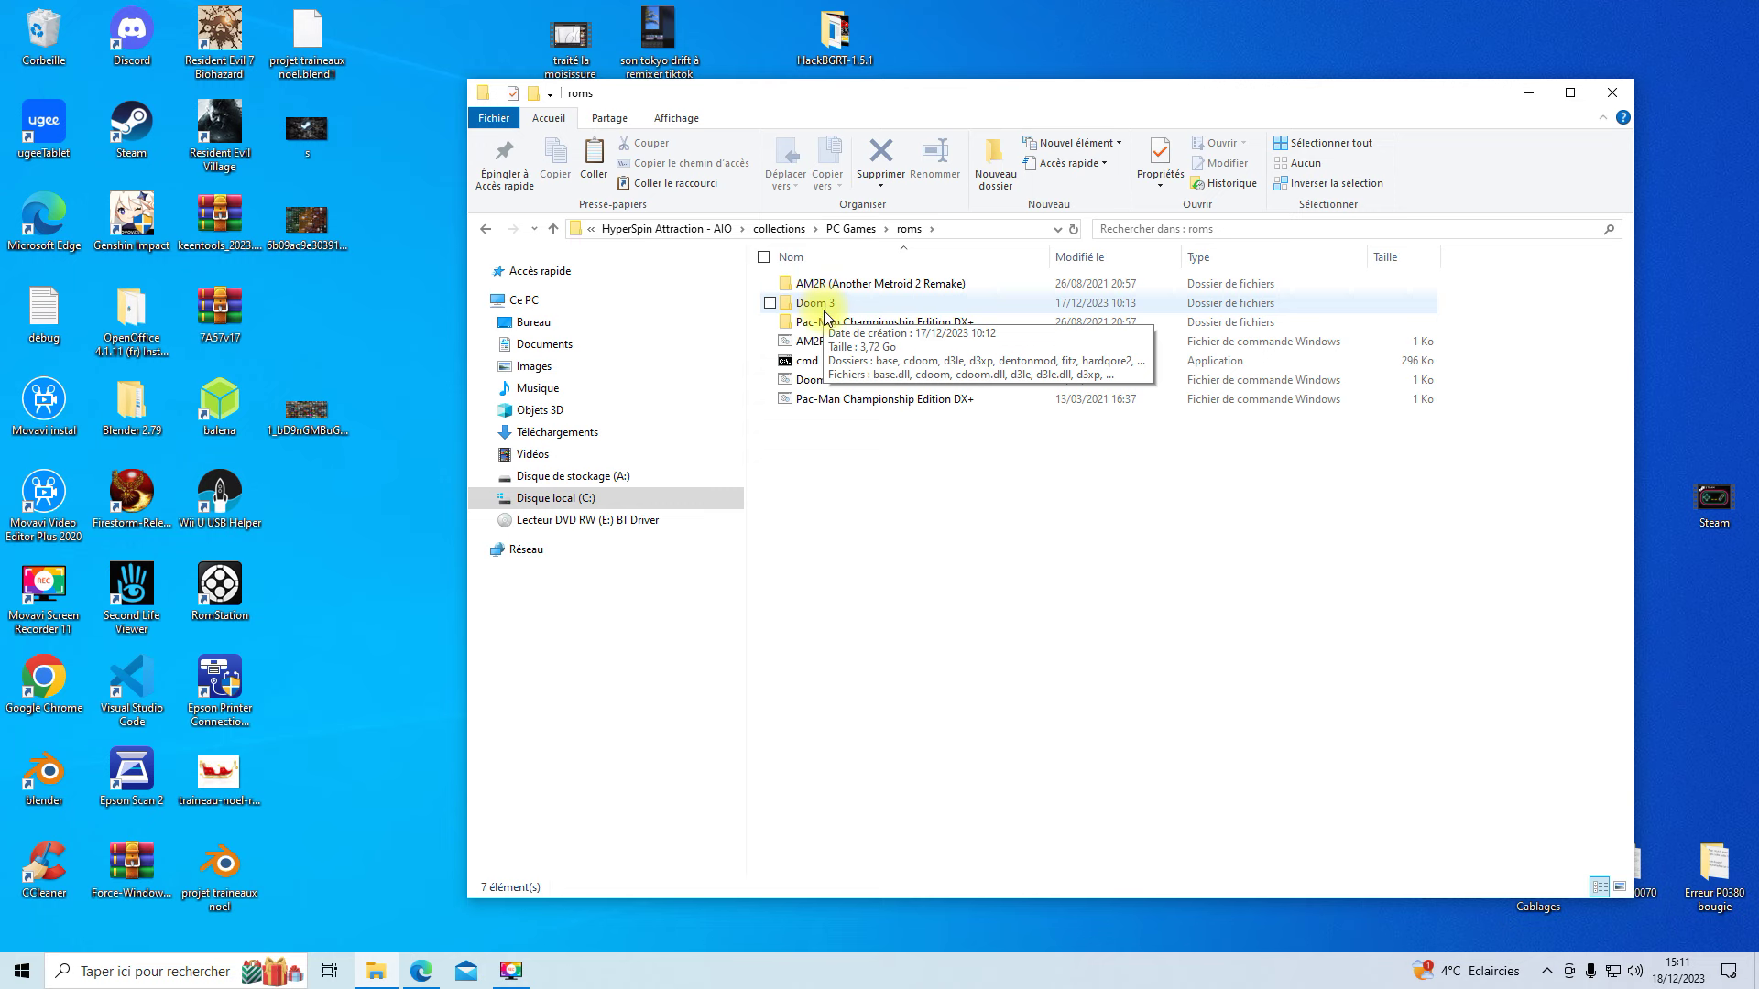
- Create a new folder, Nouveau dossier, inside the PC Games roms folder
{"action": "right_click", "coordinate": [827, 503]}
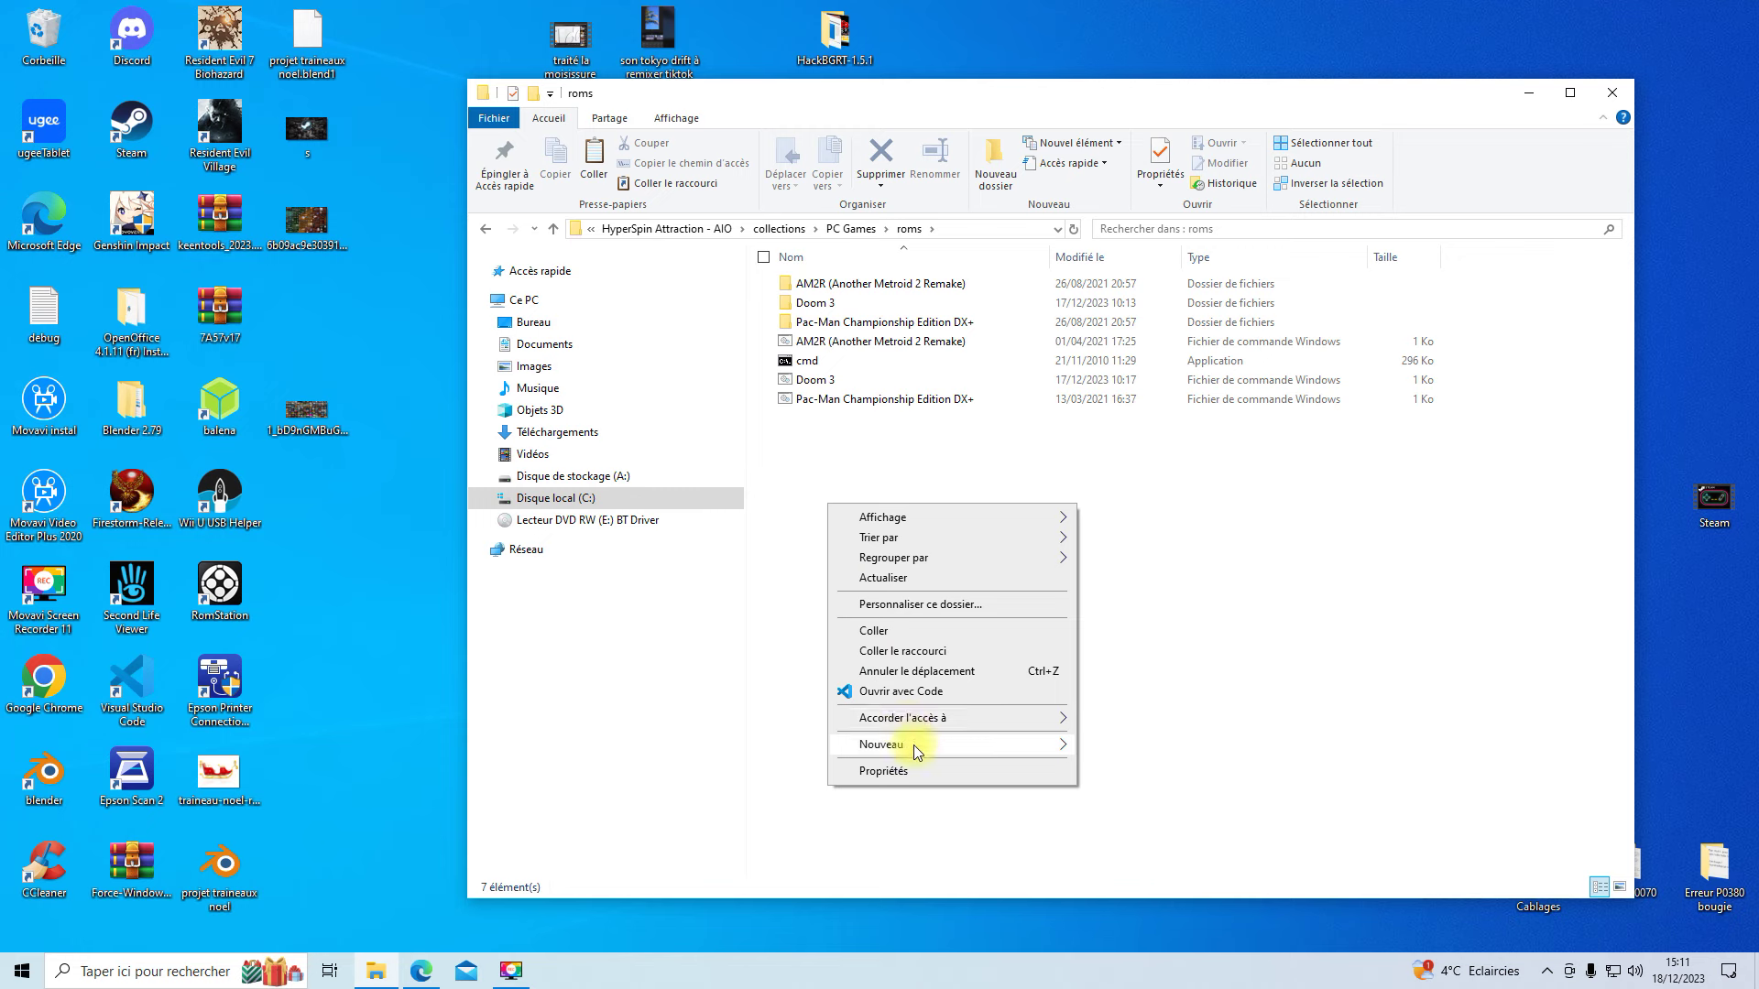
{"action": "mouse_move", "coordinate": [955, 744]}
{"action": "left_click", "coordinate": [1113, 747]}
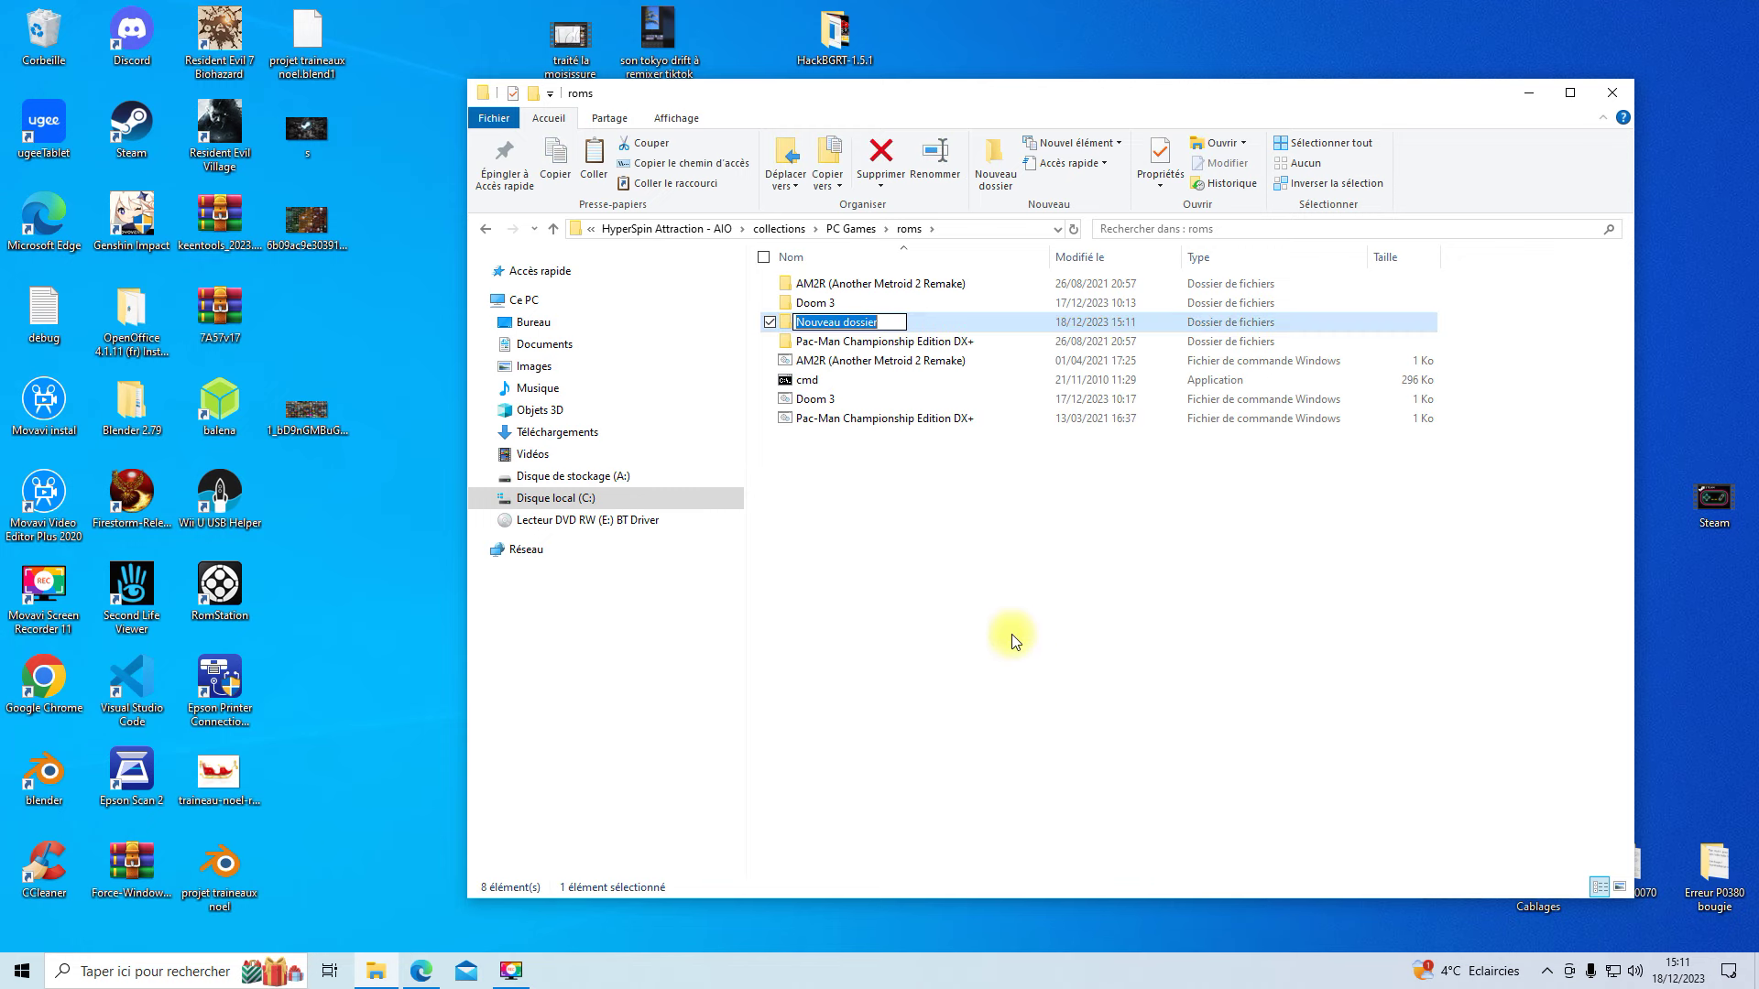
{"action": "left_click", "coordinate": [924, 596]}
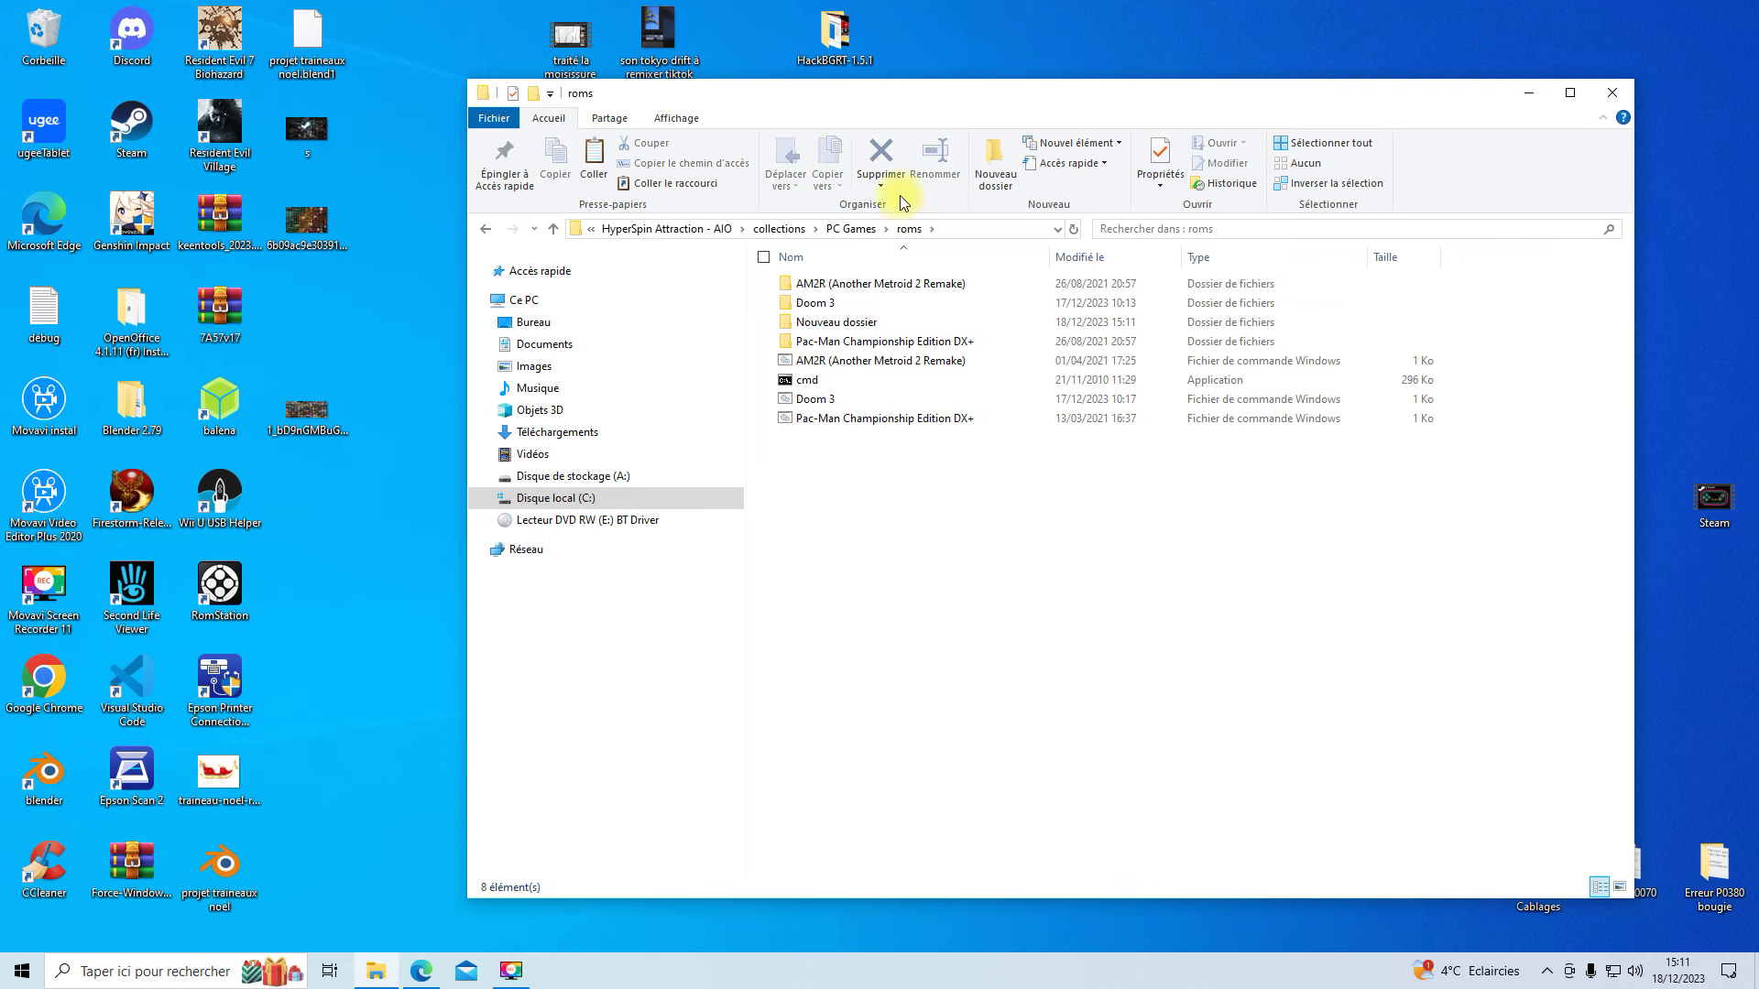
{"action": "left_click_drag", "start_coordinate": [892, 102], "coordinate": [947, 159]}
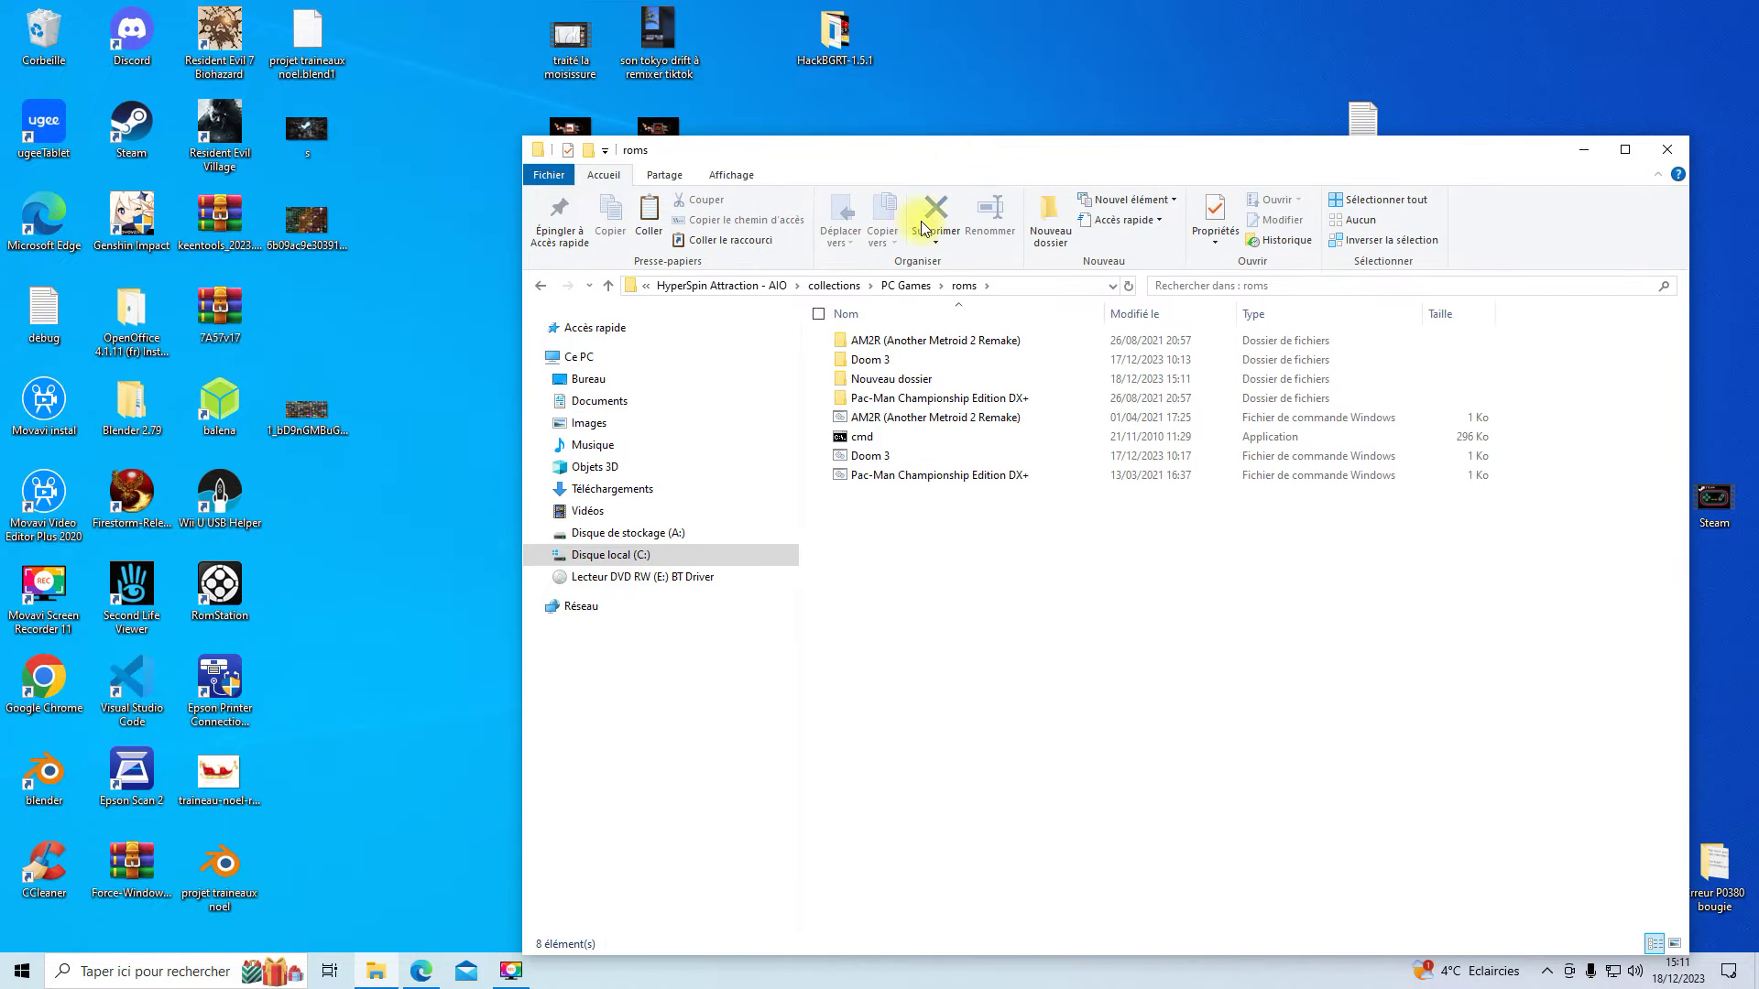
- Copy the logo file's name, Resident Evil 7 Biohazard, without renaming it
{"action": "left_click", "coordinate": [911, 284]}
{"action": "double_click", "coordinate": [877, 344]}
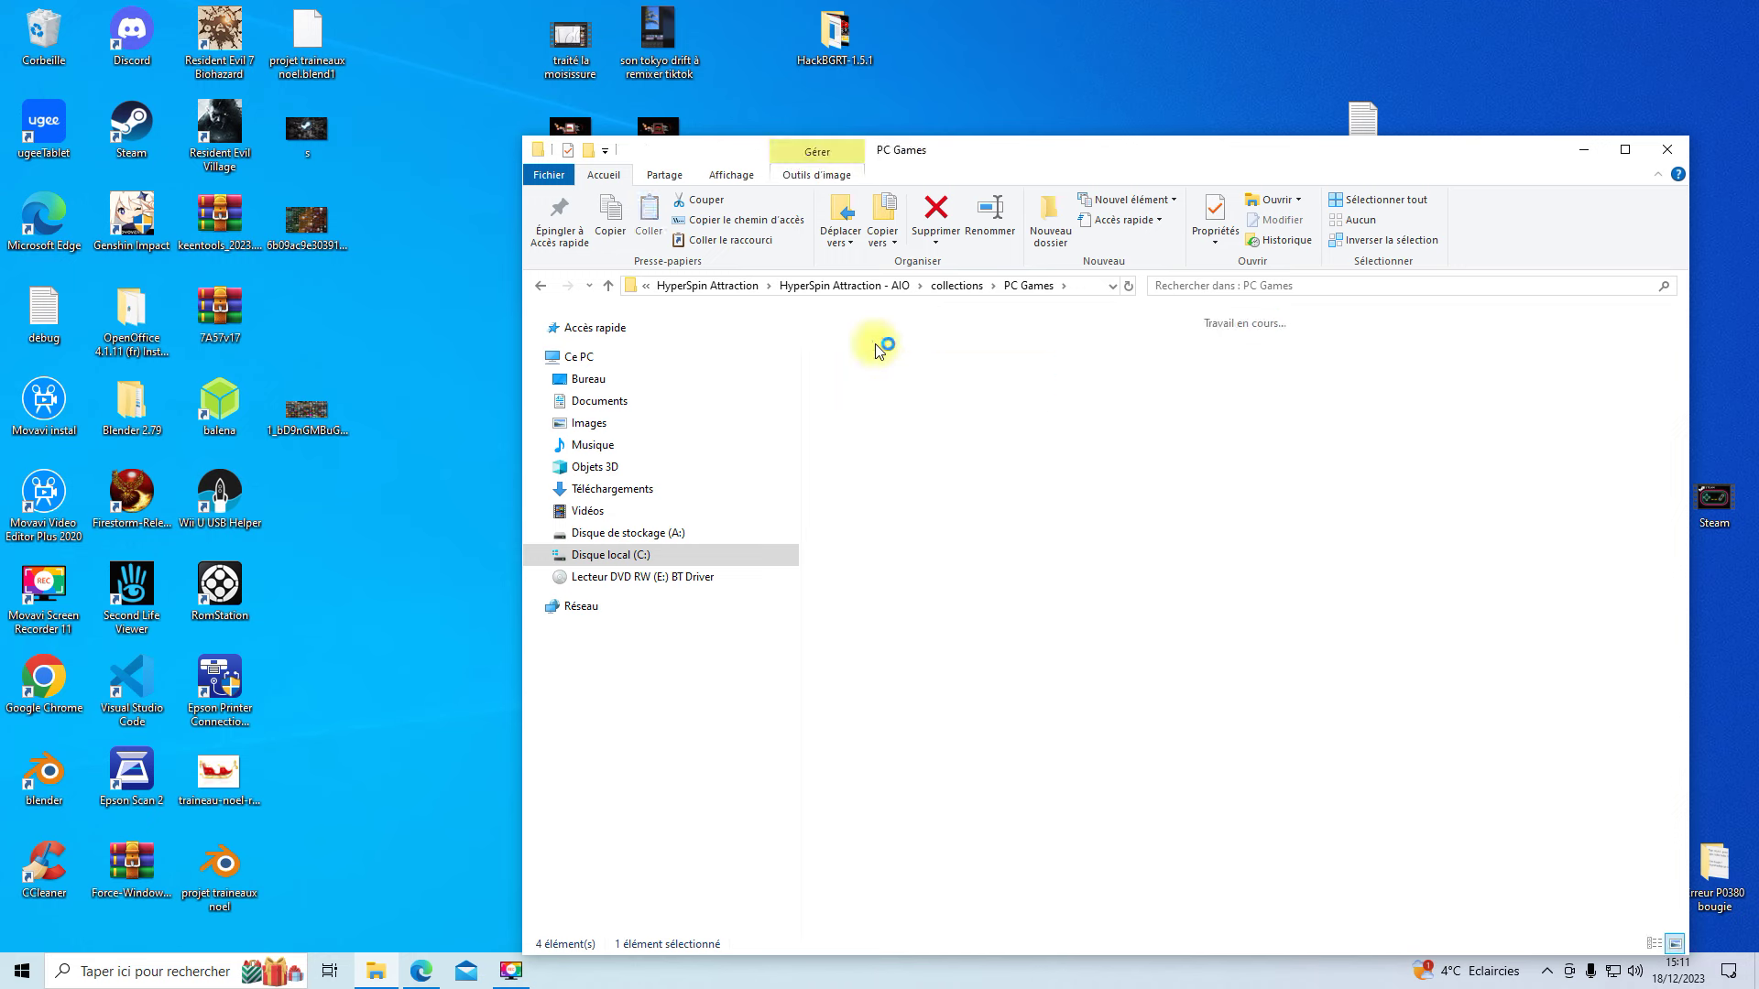
{"action": "right_click", "coordinate": [1152, 391]}
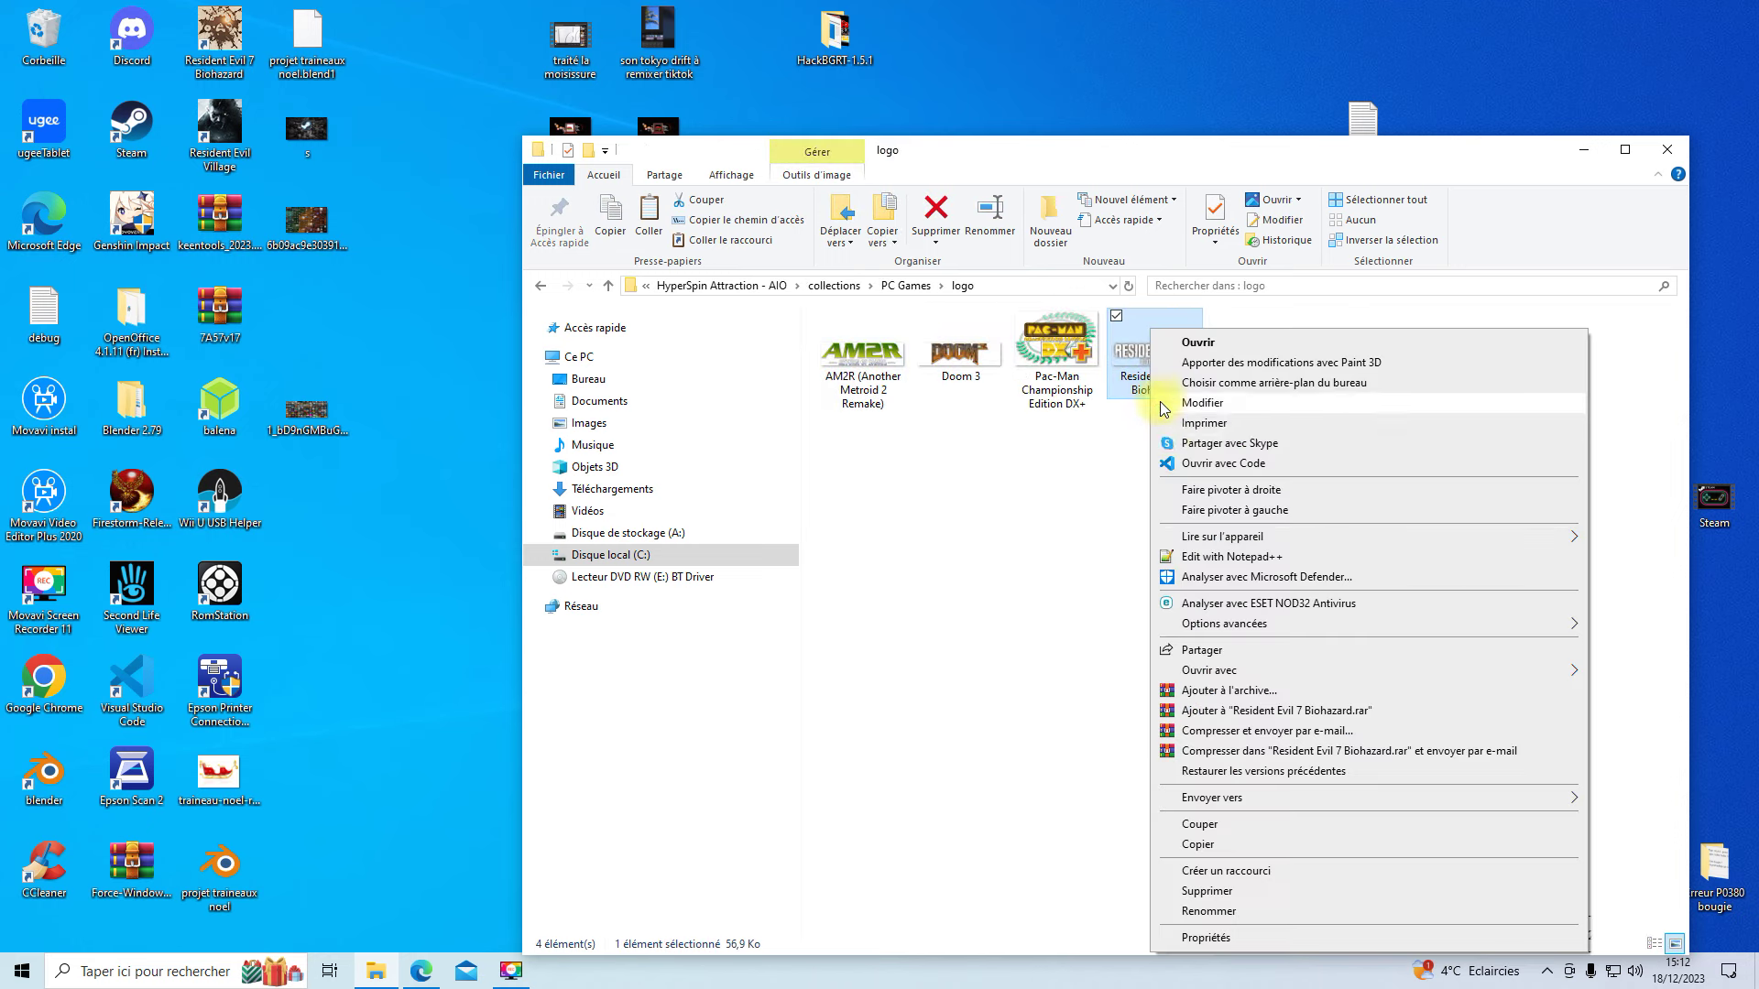
{"action": "left_click", "coordinate": [1232, 912]}
{"action": "key", "text": "super+c"}
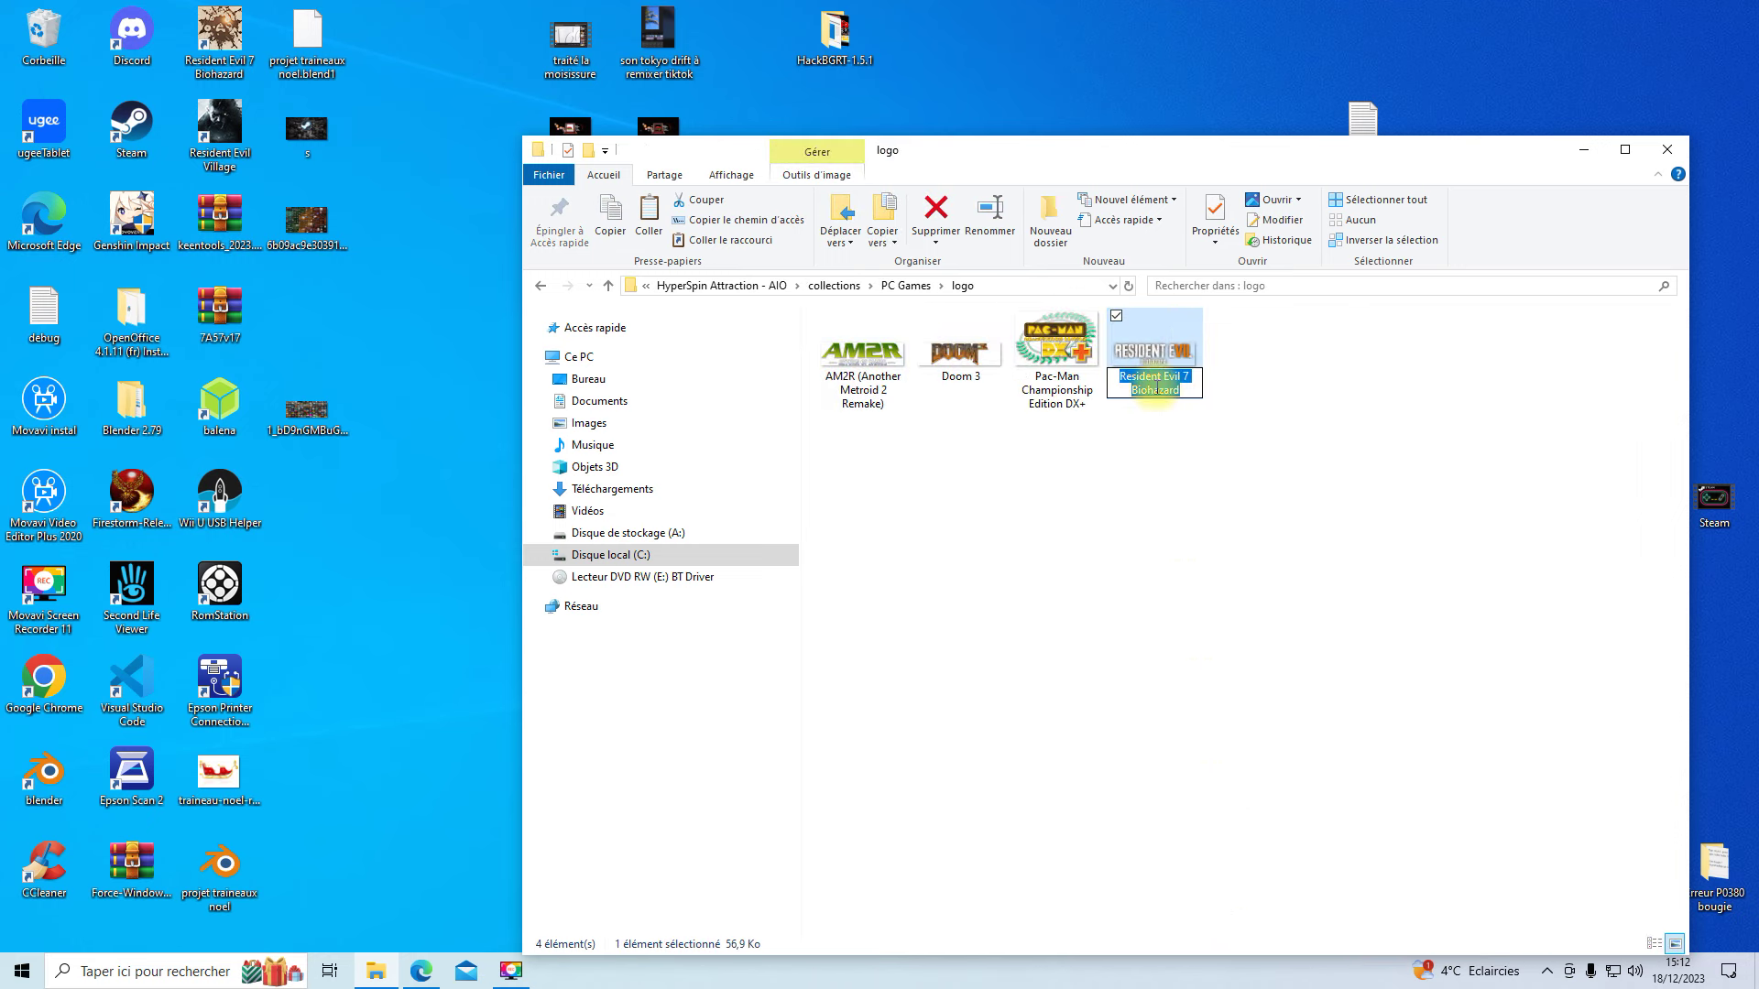
{"action": "right_click", "coordinate": [1156, 394]}
{"action": "left_click", "coordinate": [1207, 452]}
{"action": "left_click", "coordinate": [1162, 615]}
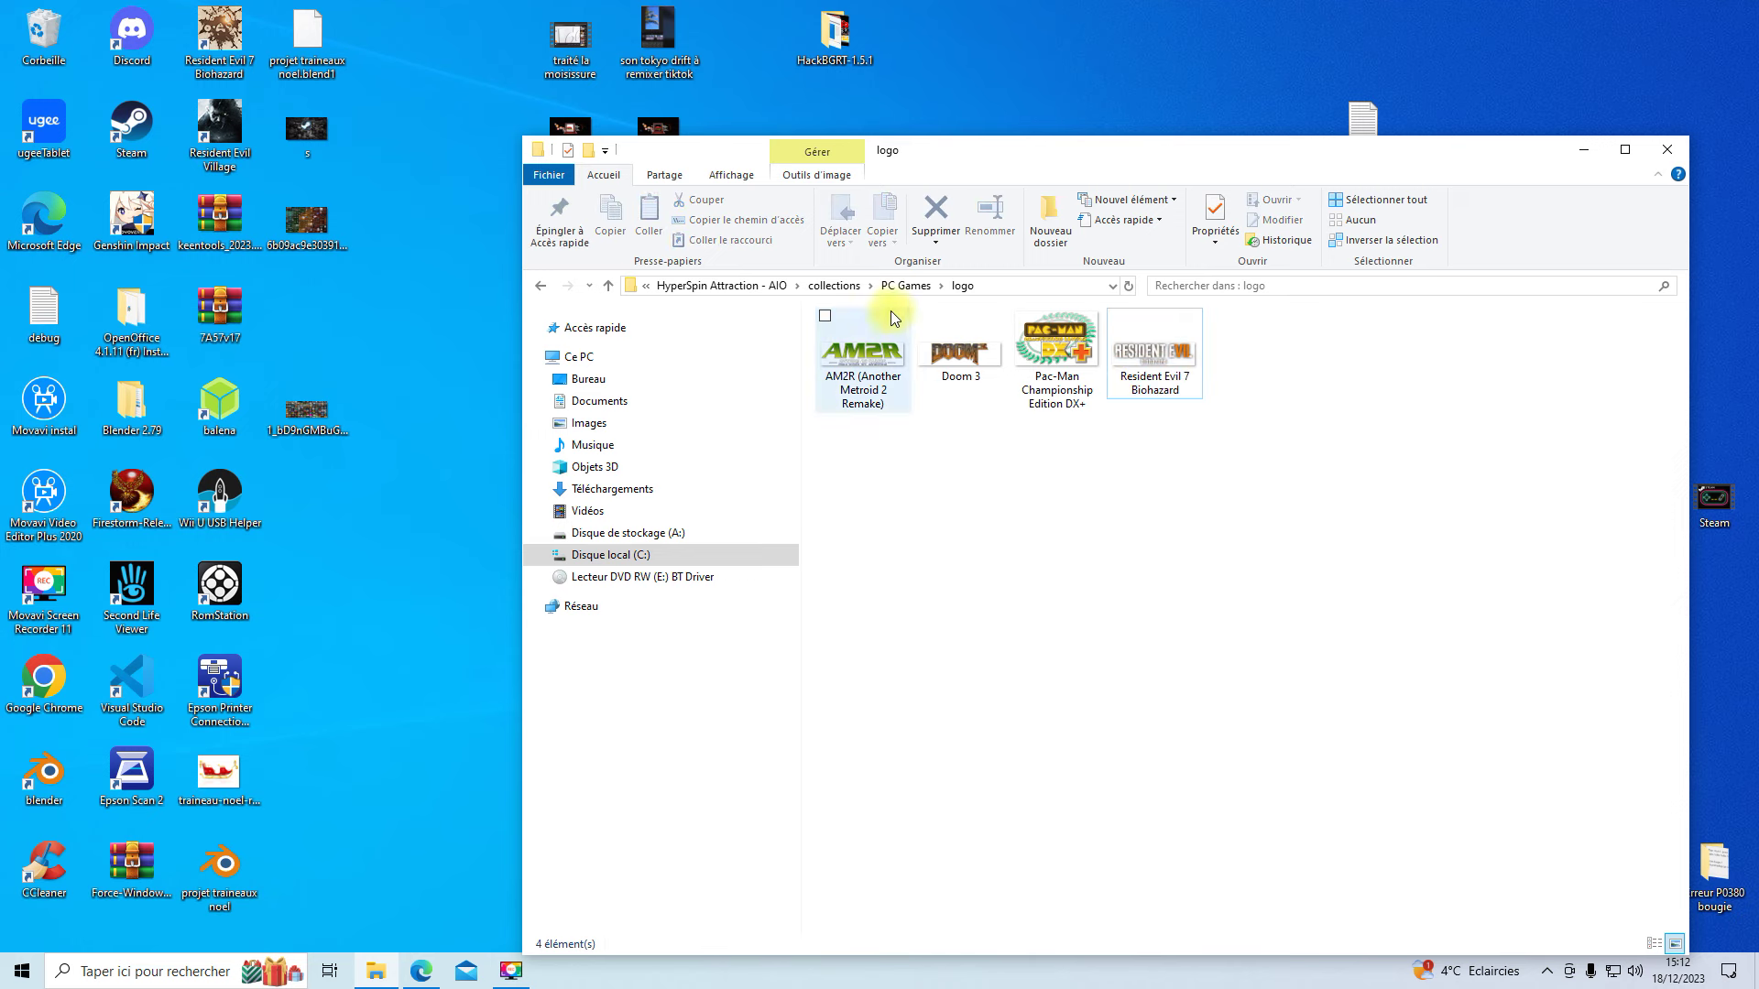
- Rename the new roms folder to Resident Evil 7 Biohazard by pasting the copied name
{"action": "left_click", "coordinate": [905, 285]}
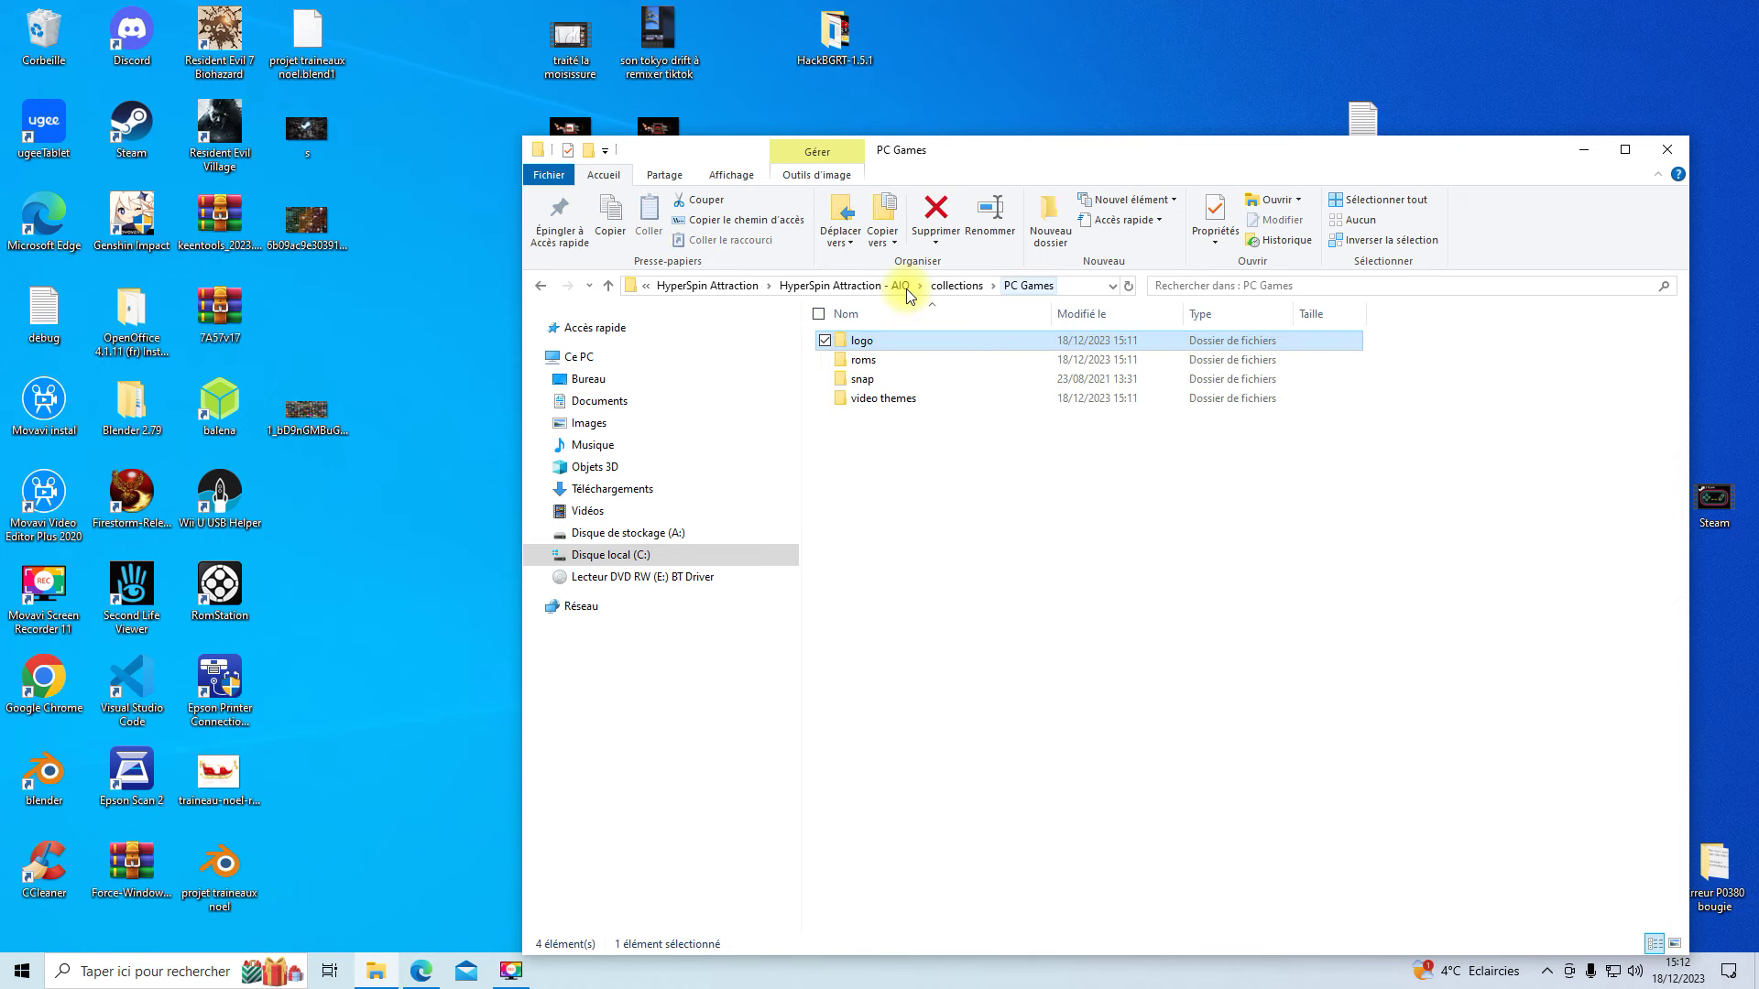
{"action": "double_click", "coordinate": [866, 360]}
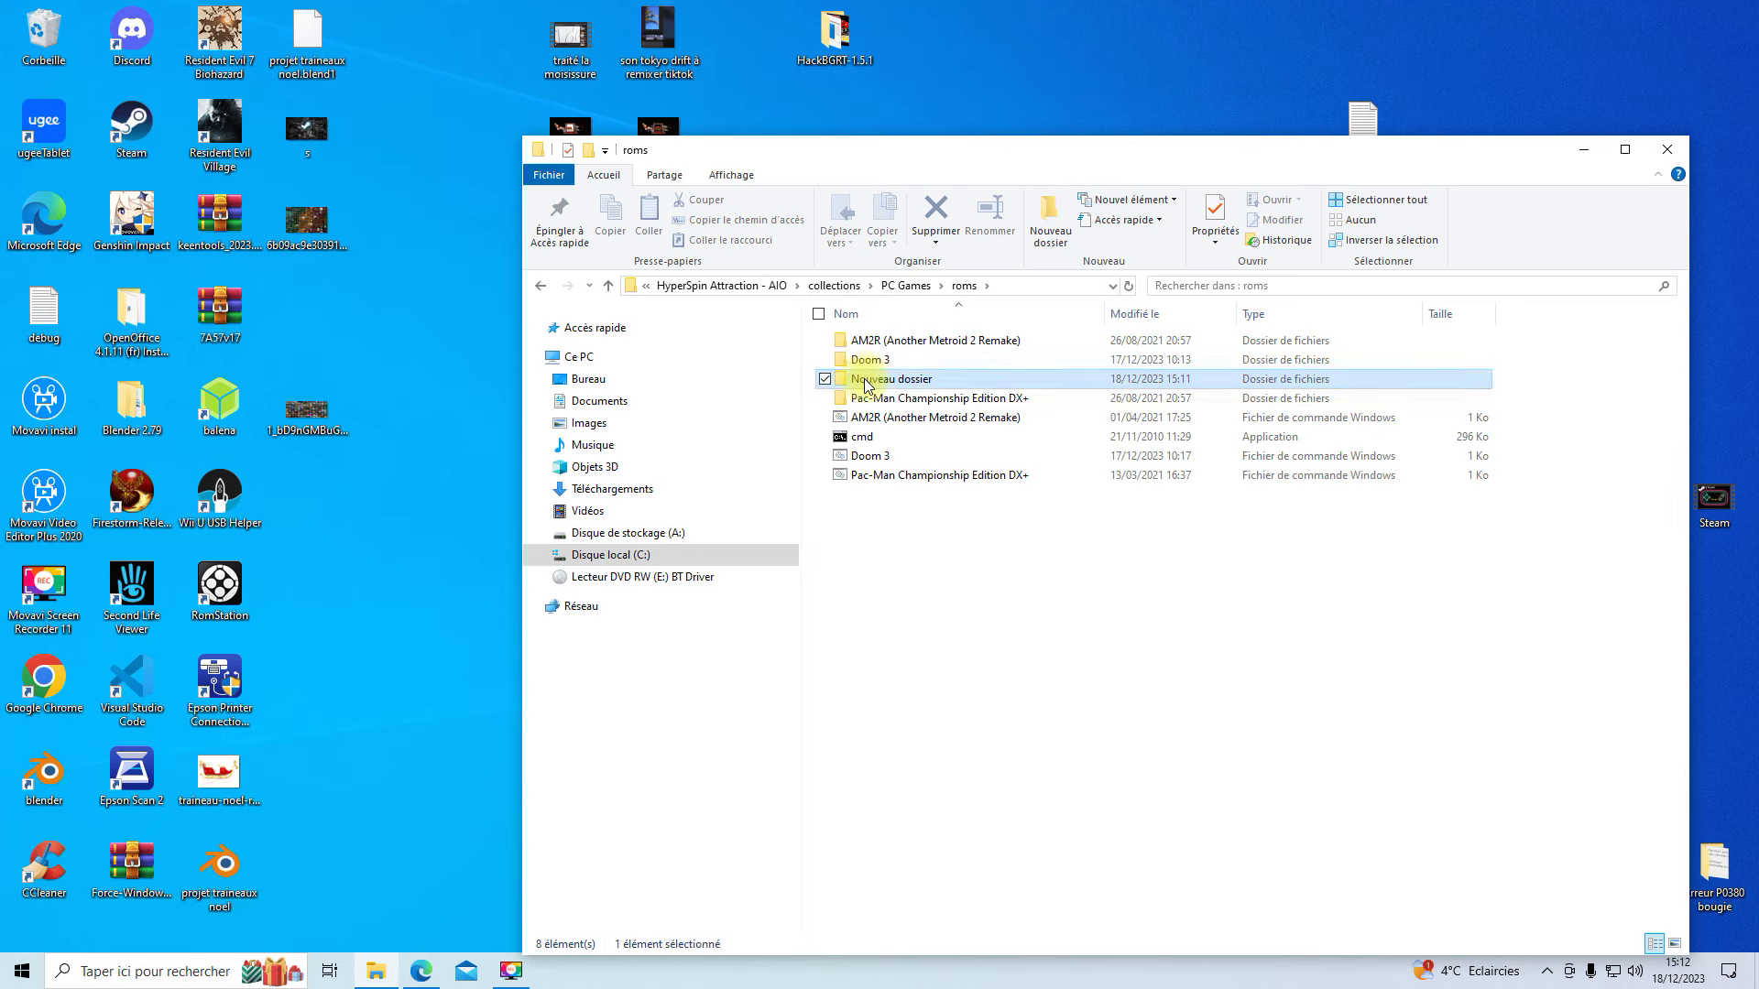
{"action": "right_click", "coordinate": [866, 383]}
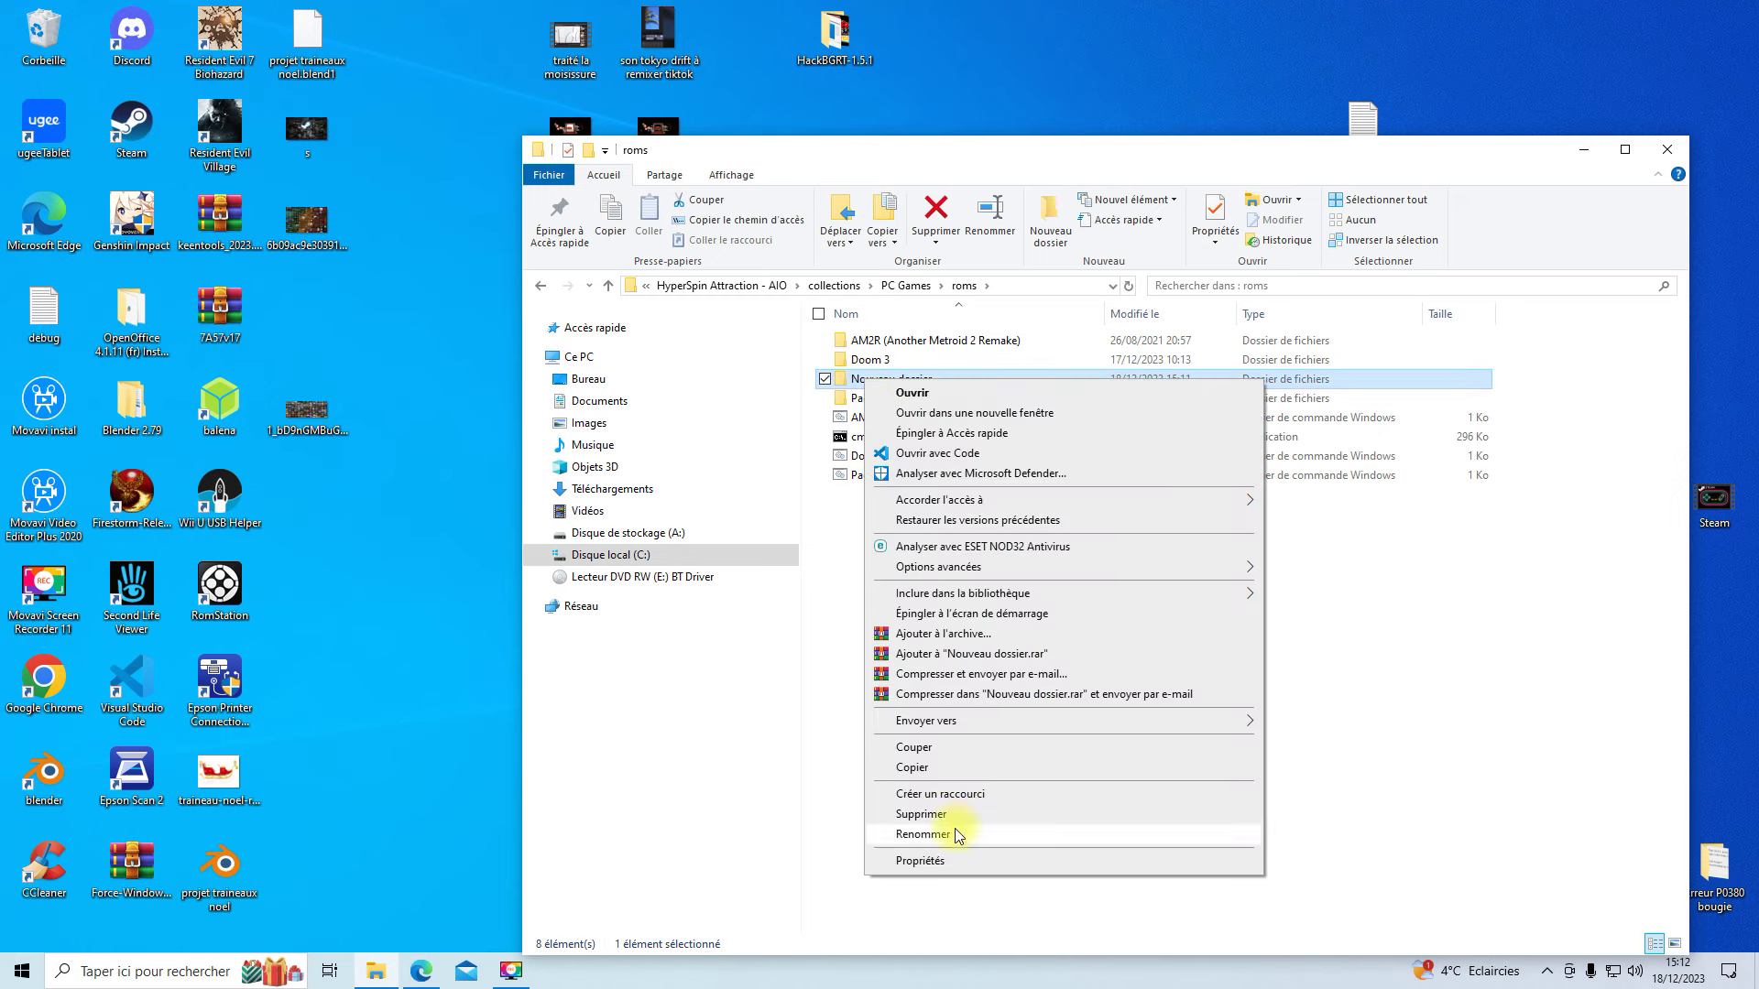
{"action": "left_click", "coordinate": [922, 833]}
{"action": "right_click", "coordinate": [916, 379]}
{"action": "left_click", "coordinate": [961, 454]}
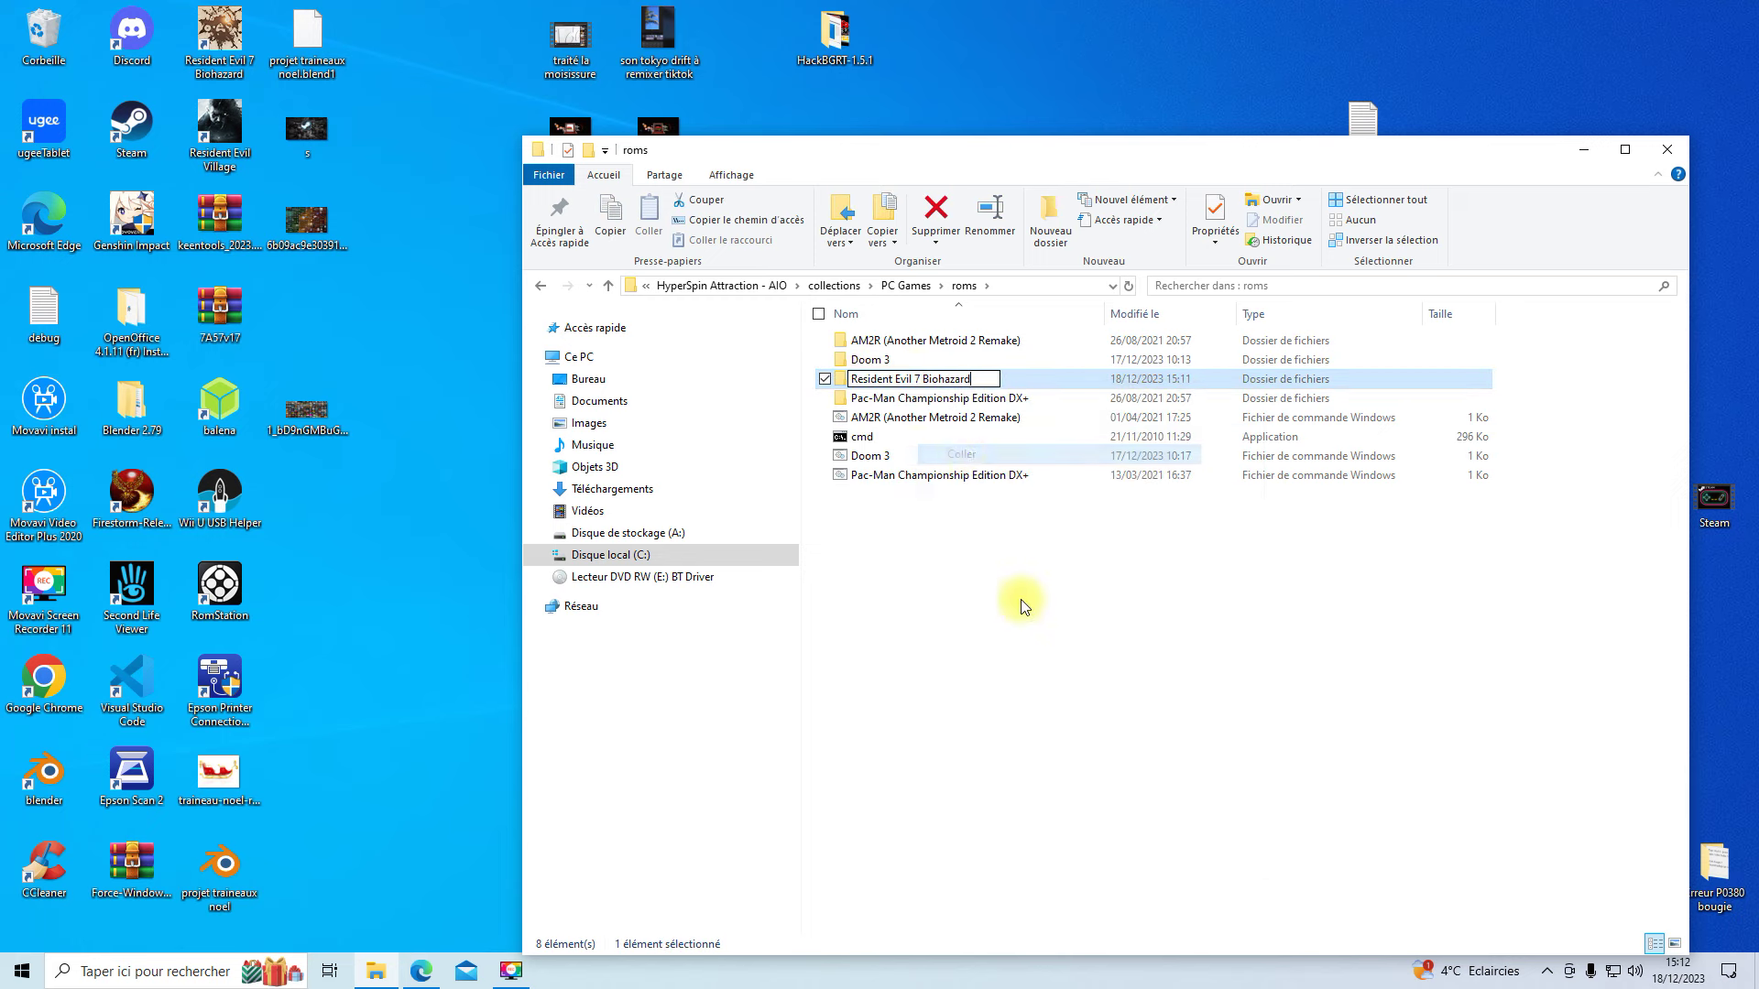
{"action": "left_click", "coordinate": [1011, 570]}
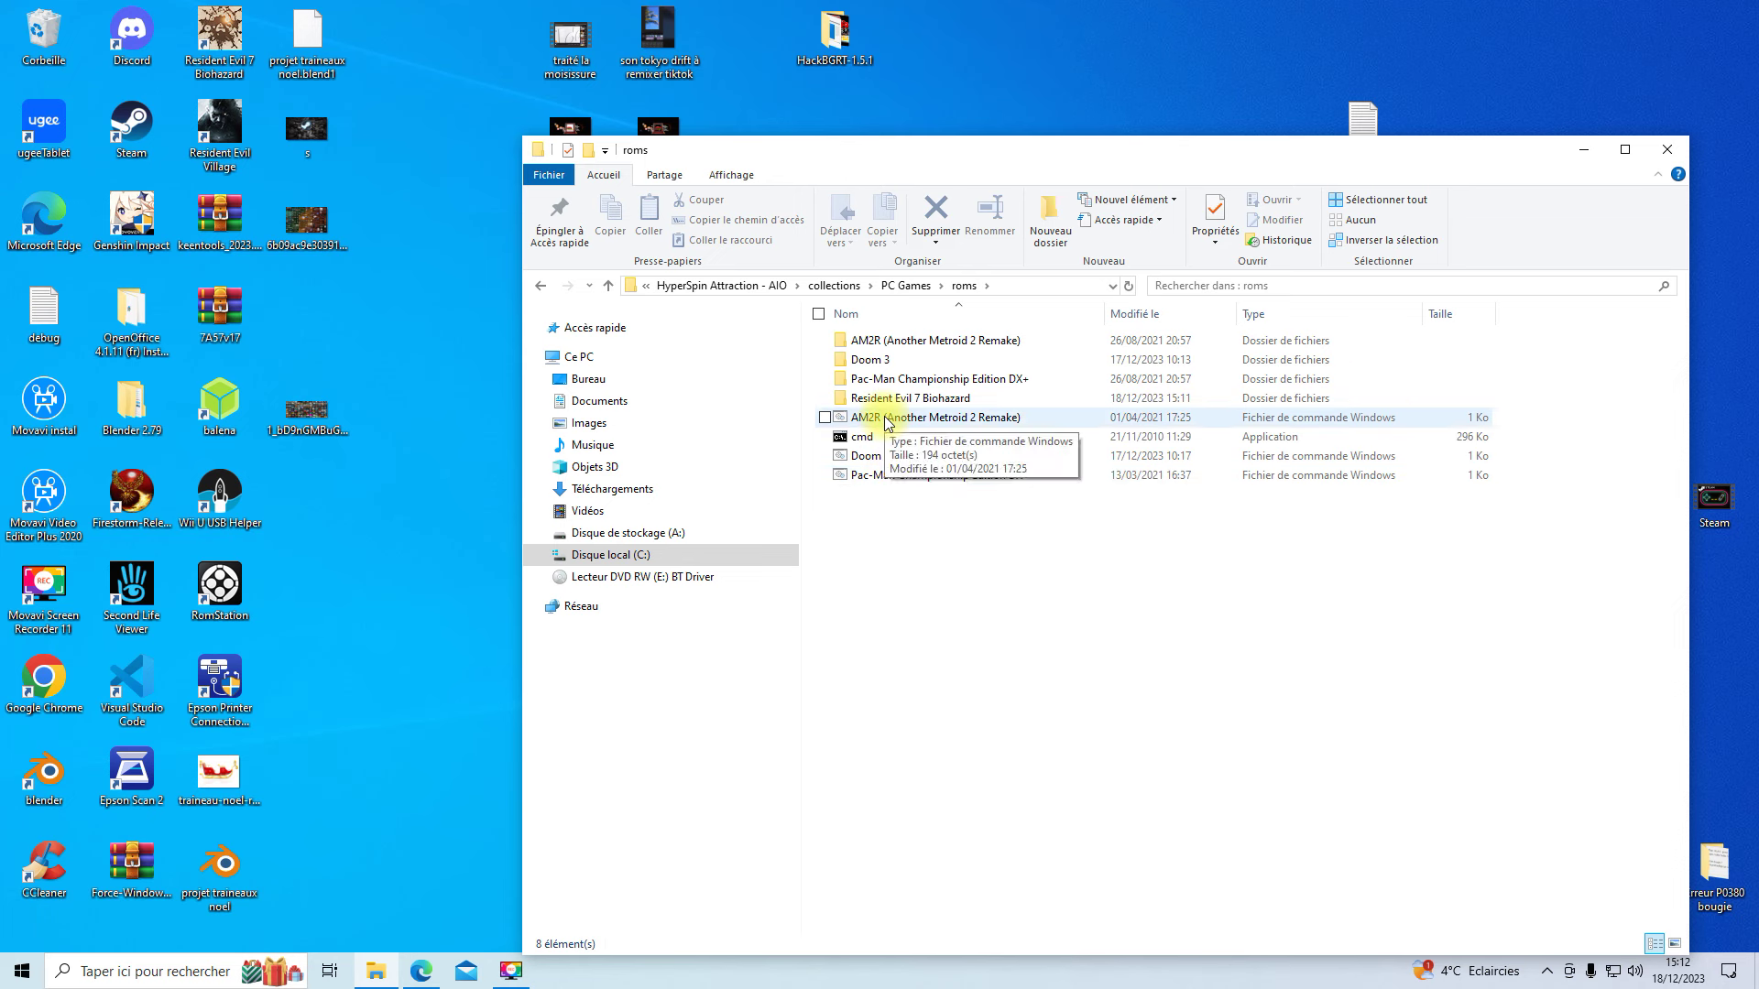
- Copy and paste the AM2R launch script in the roms folder
{"action": "right_click", "coordinate": [886, 422]}
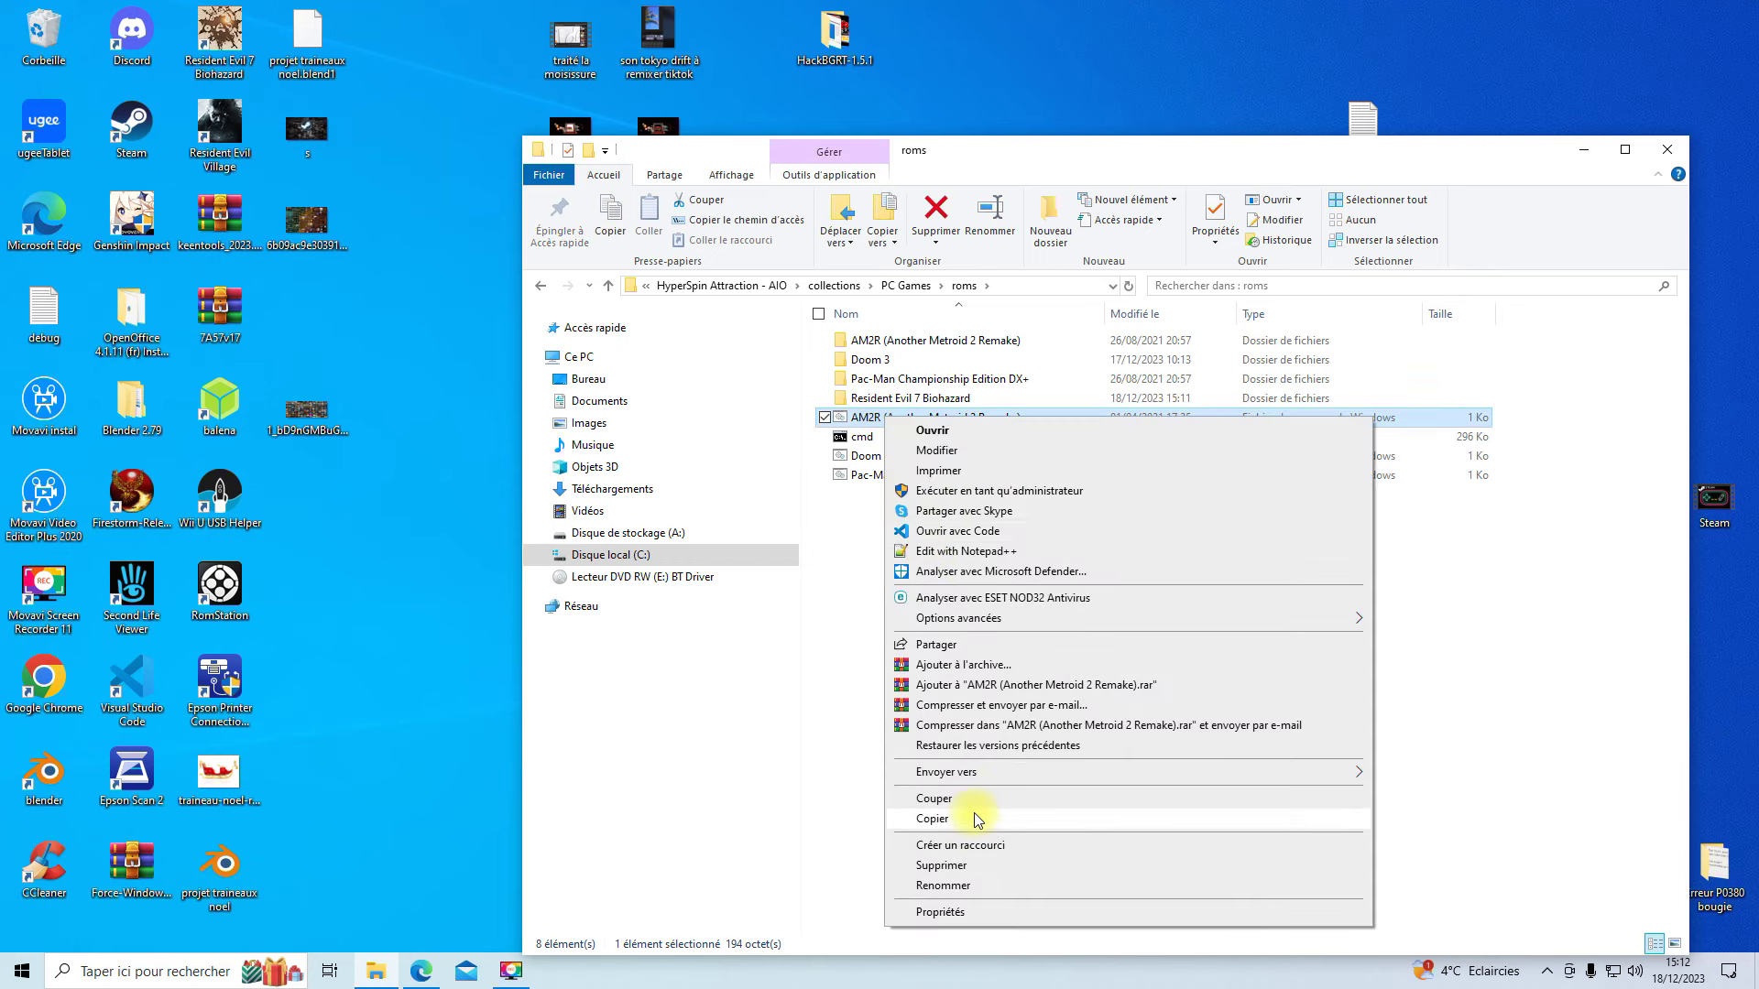
{"action": "left_click", "coordinate": [974, 815]}
{"action": "right_click", "coordinate": [982, 608]}
{"action": "left_click", "coordinate": [1028, 736]}
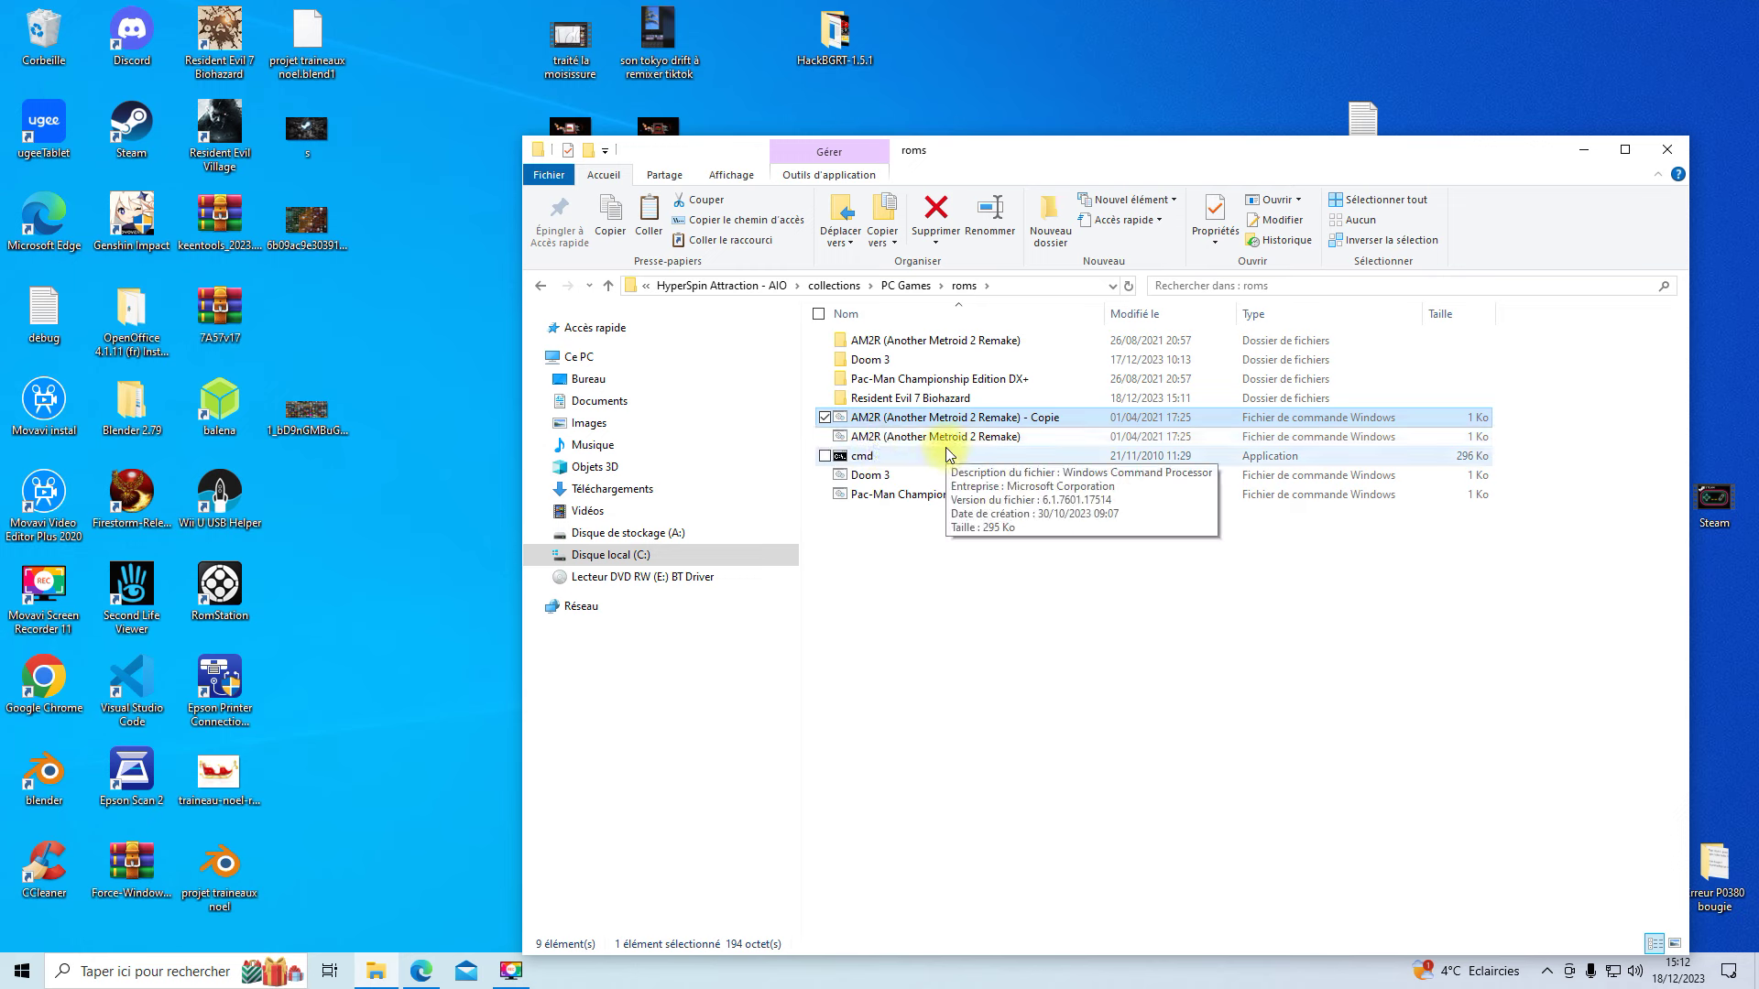
- Rename the AM2R script copy to Resident Evil 7 Biohazard, using the folder's copied name
{"action": "right_click", "coordinate": [874, 405]}
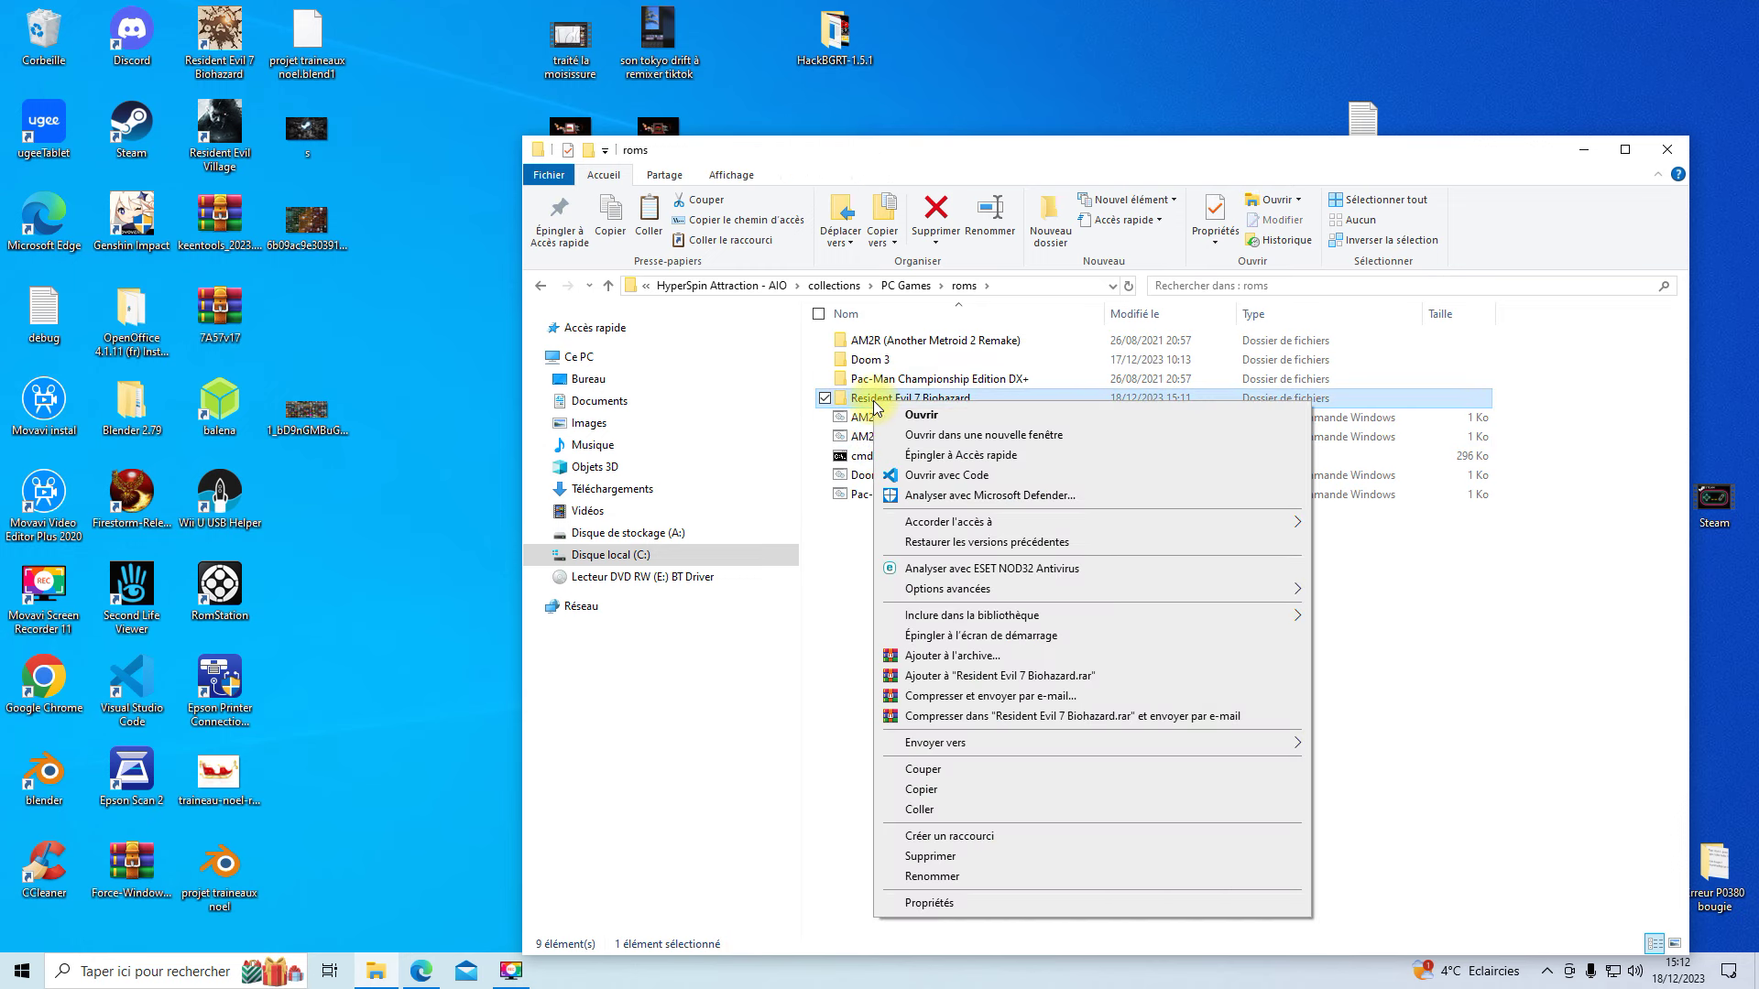
{"action": "left_click", "coordinate": [969, 873]}
{"action": "key", "text": "super+c"}
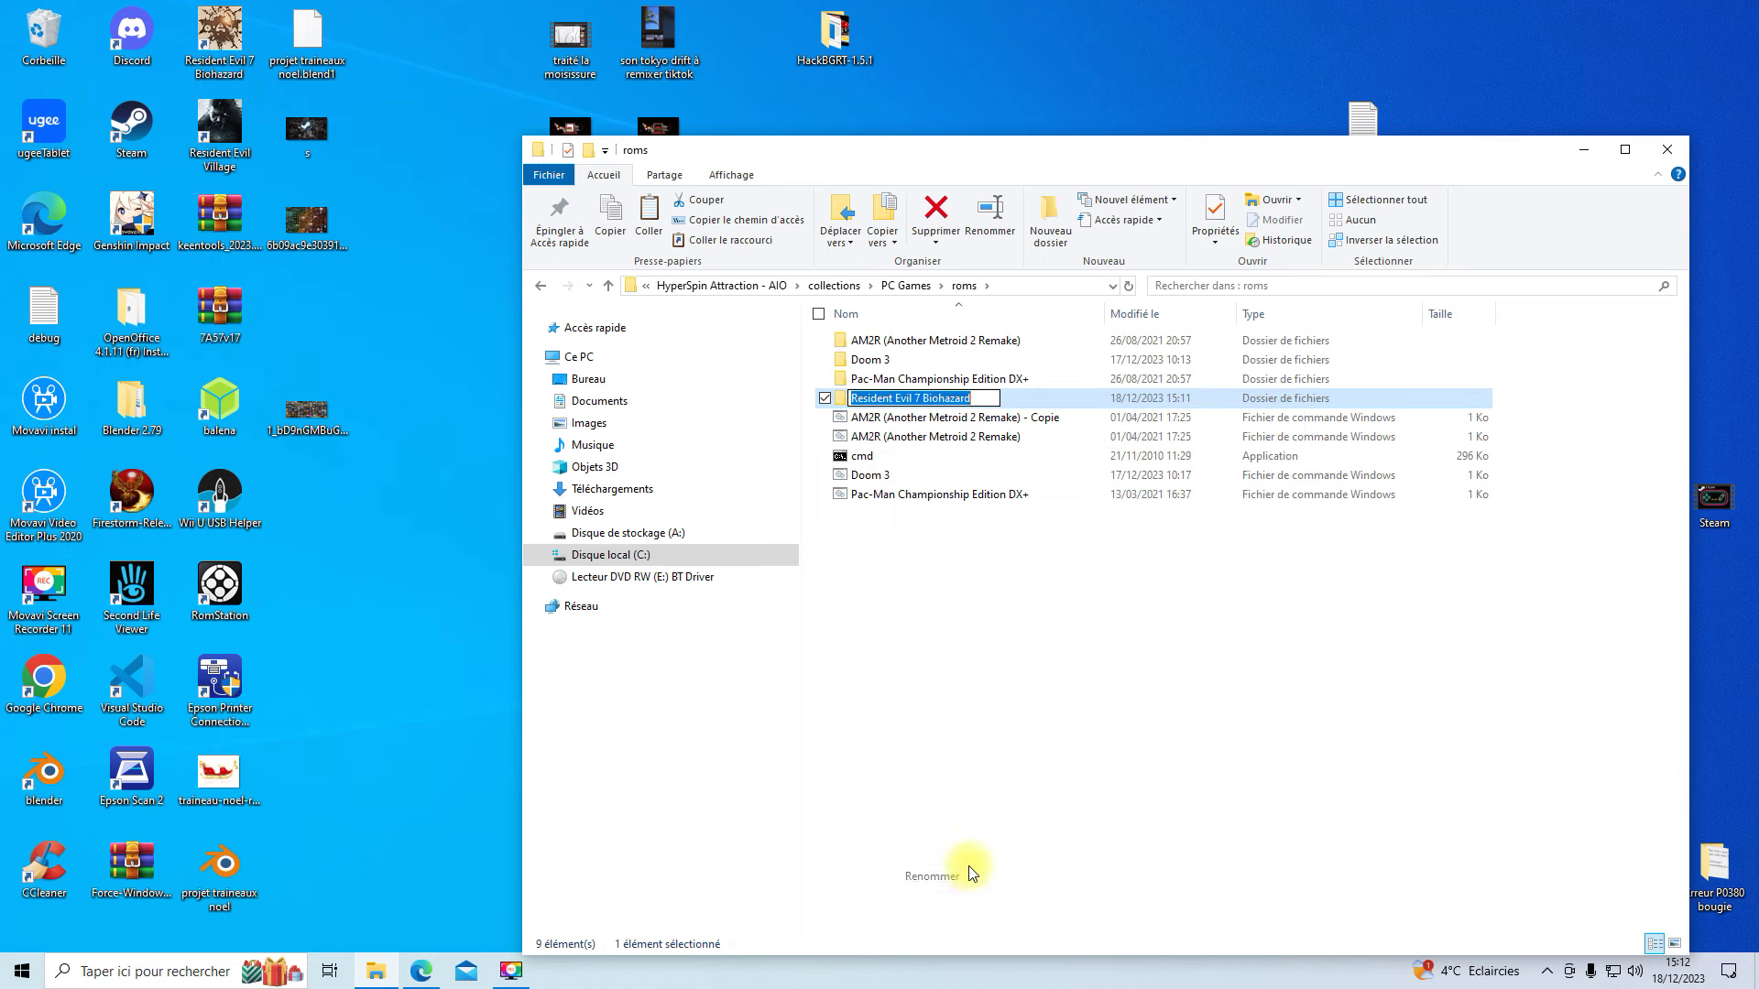
{"action": "right_click", "coordinate": [909, 398]}
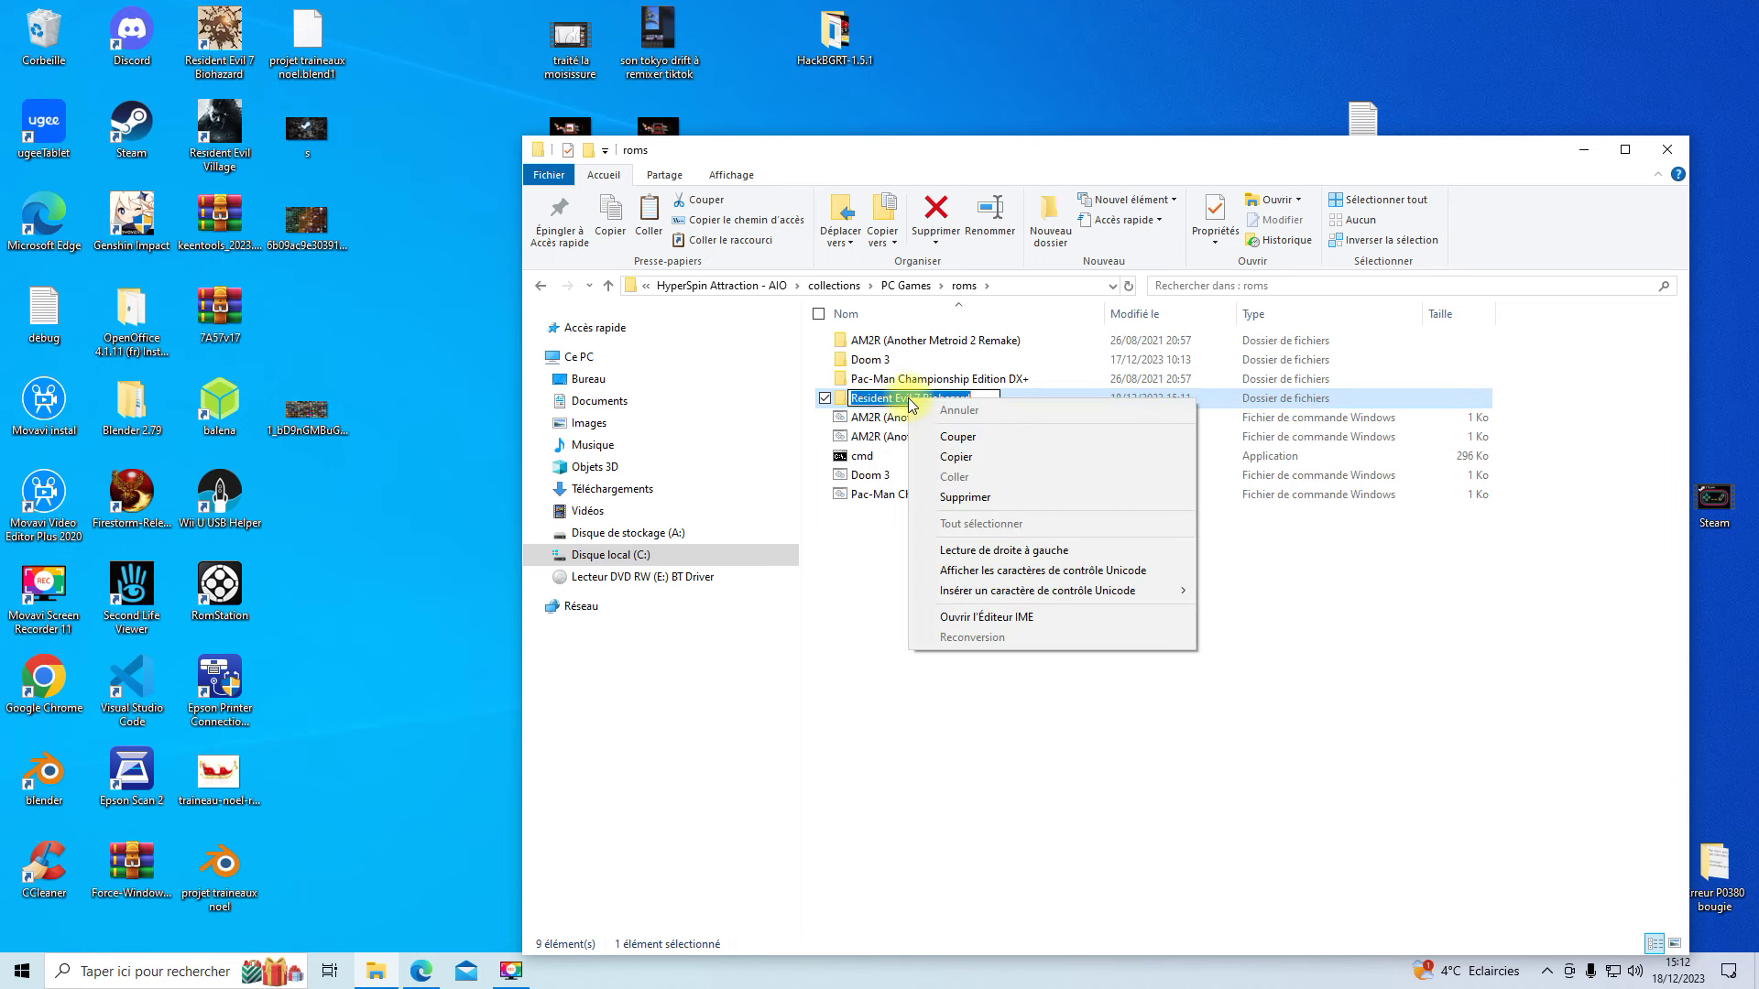
{"action": "left_click", "coordinate": [957, 457]}
{"action": "left_click", "coordinate": [986, 617]}
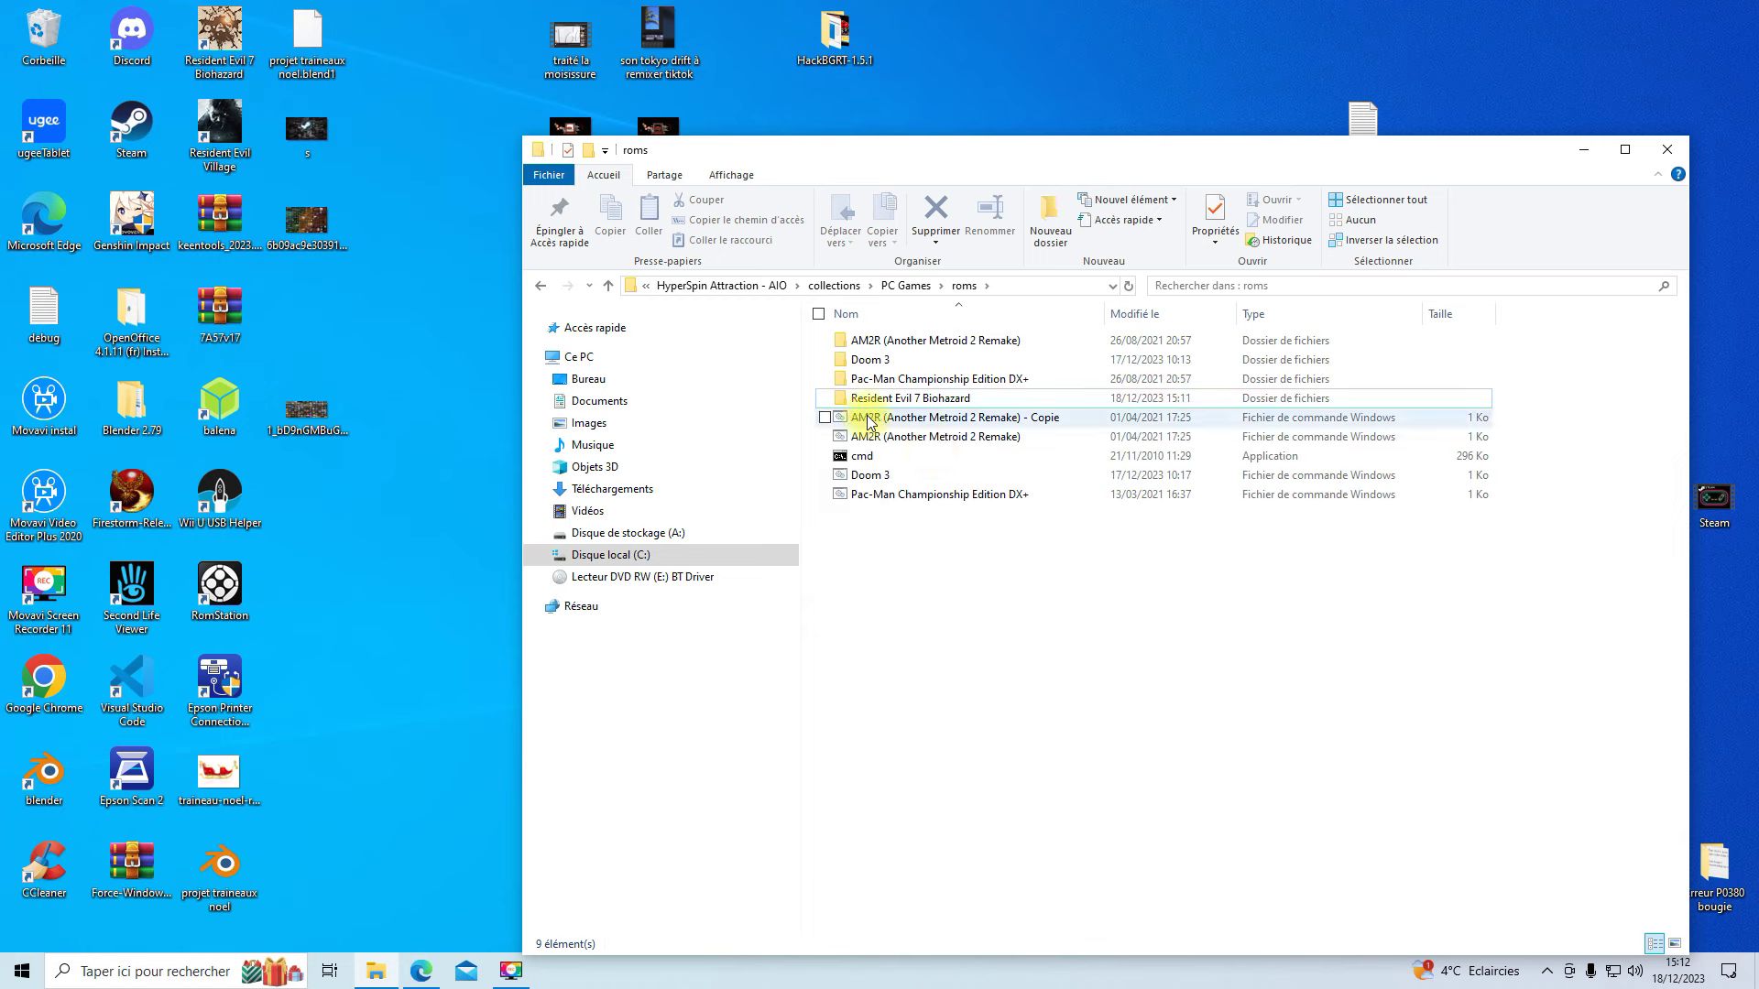
{"action": "right_click", "coordinate": [964, 422]}
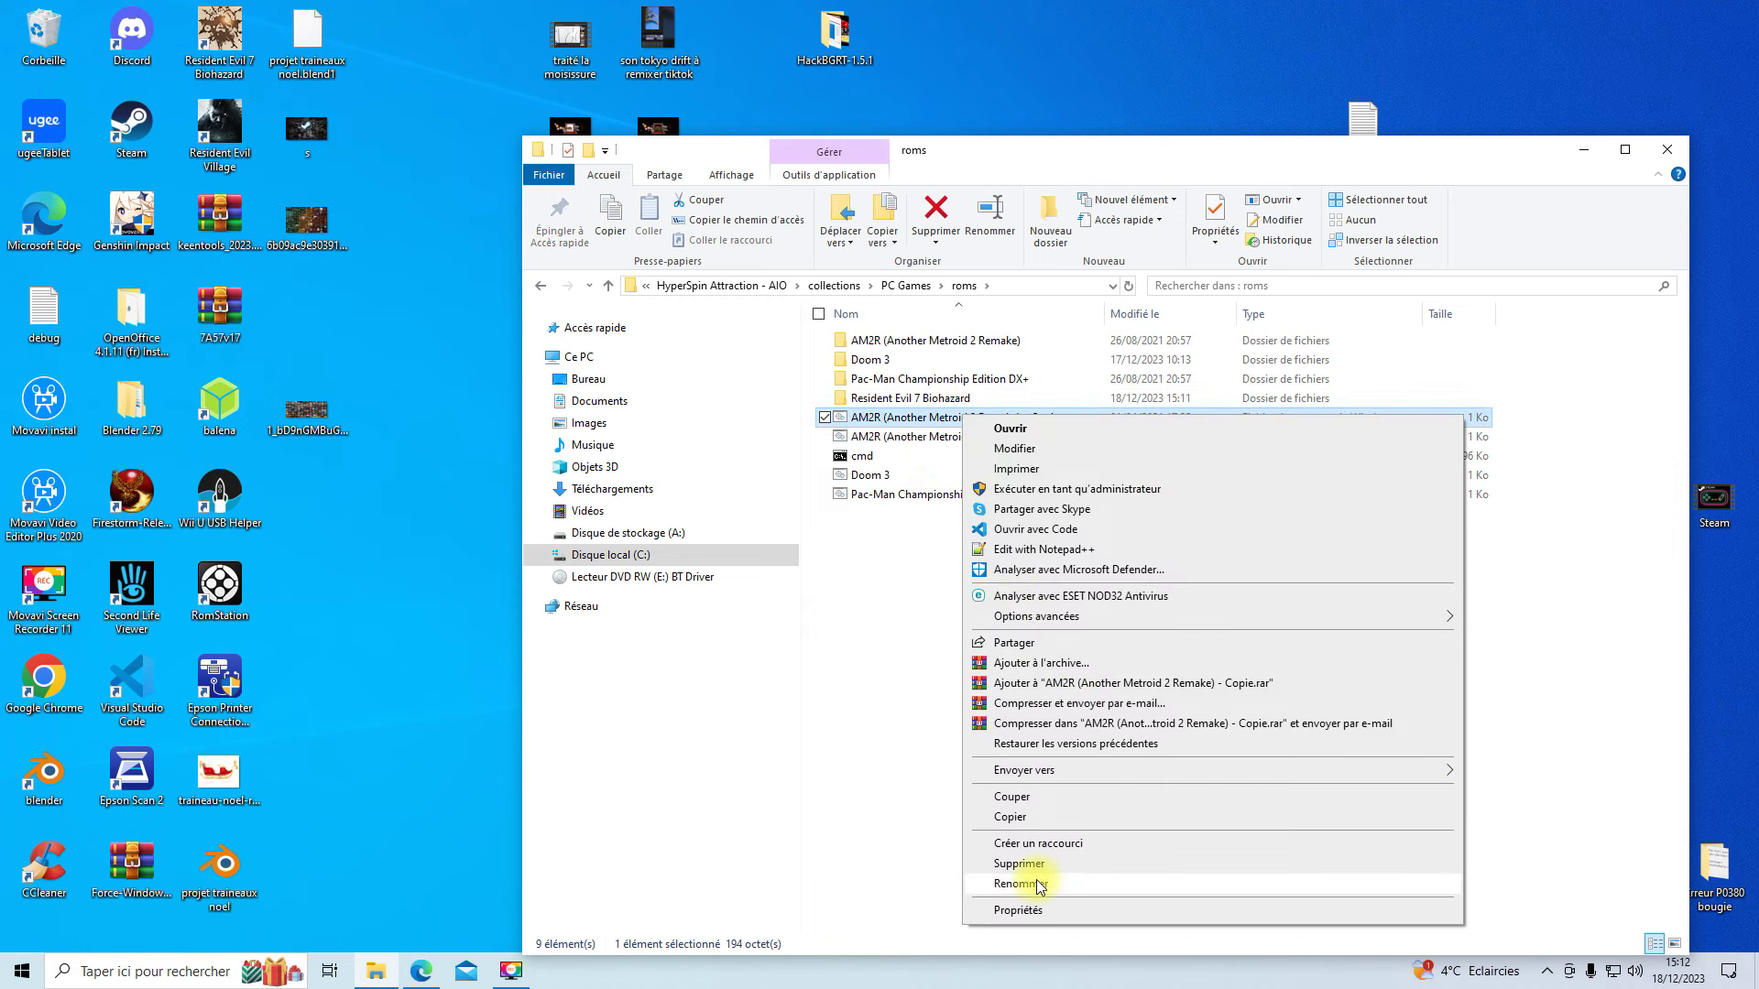
{"action": "left_click", "coordinate": [1036, 881]}
{"action": "right_click", "coordinate": [893, 414]}
{"action": "left_click", "coordinate": [934, 486]}
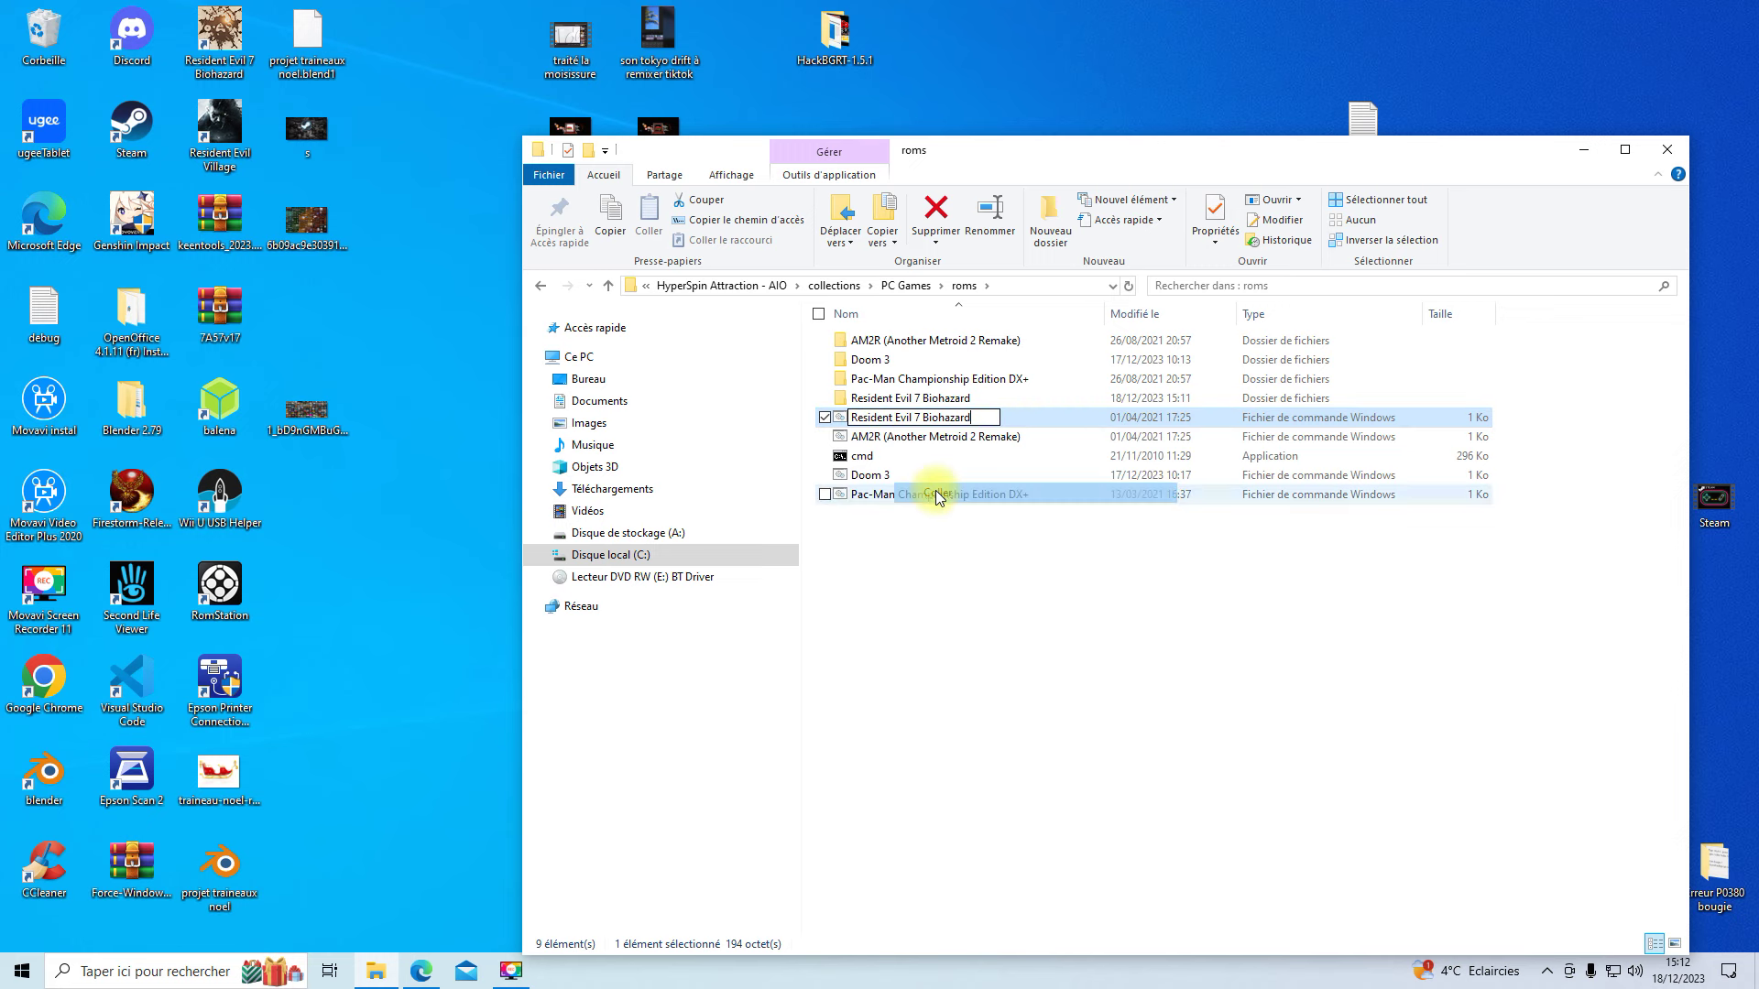
{"action": "left_click", "coordinate": [1014, 645]}
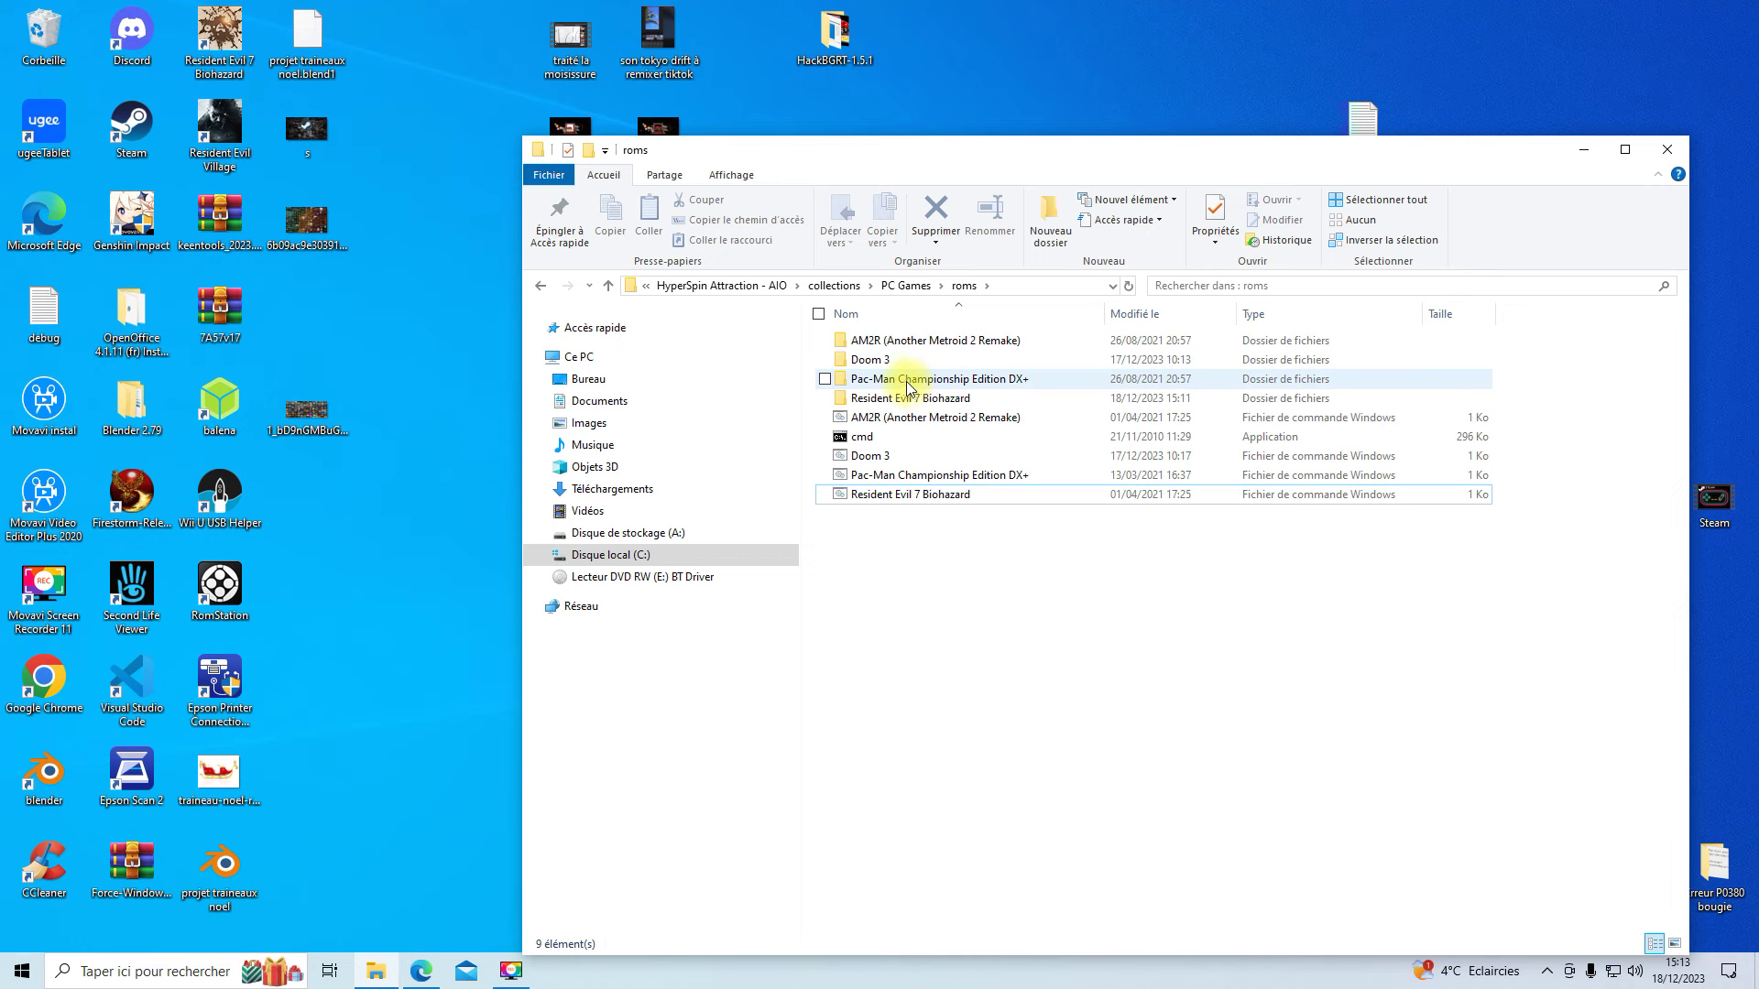
- Open the Resident Evil 7 Biohazard script with Edit with Notepad++
{"action": "left_click", "coordinate": [905, 493]}
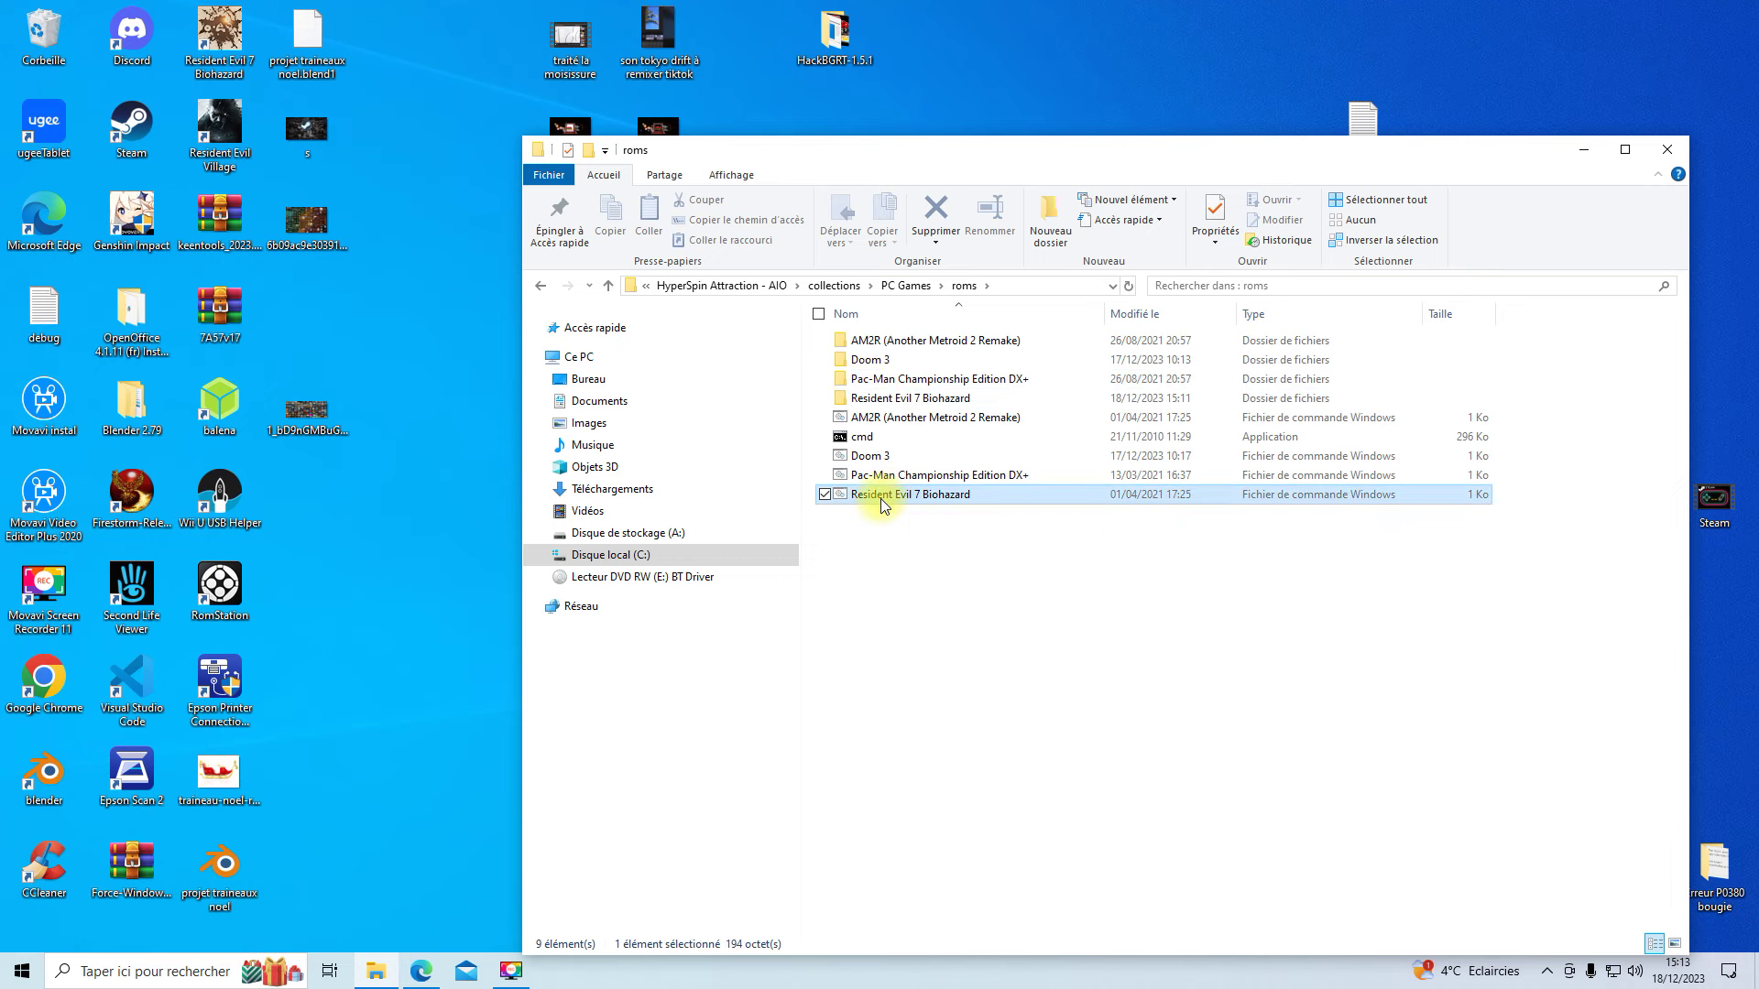
{"action": "right_click", "coordinate": [882, 495]}
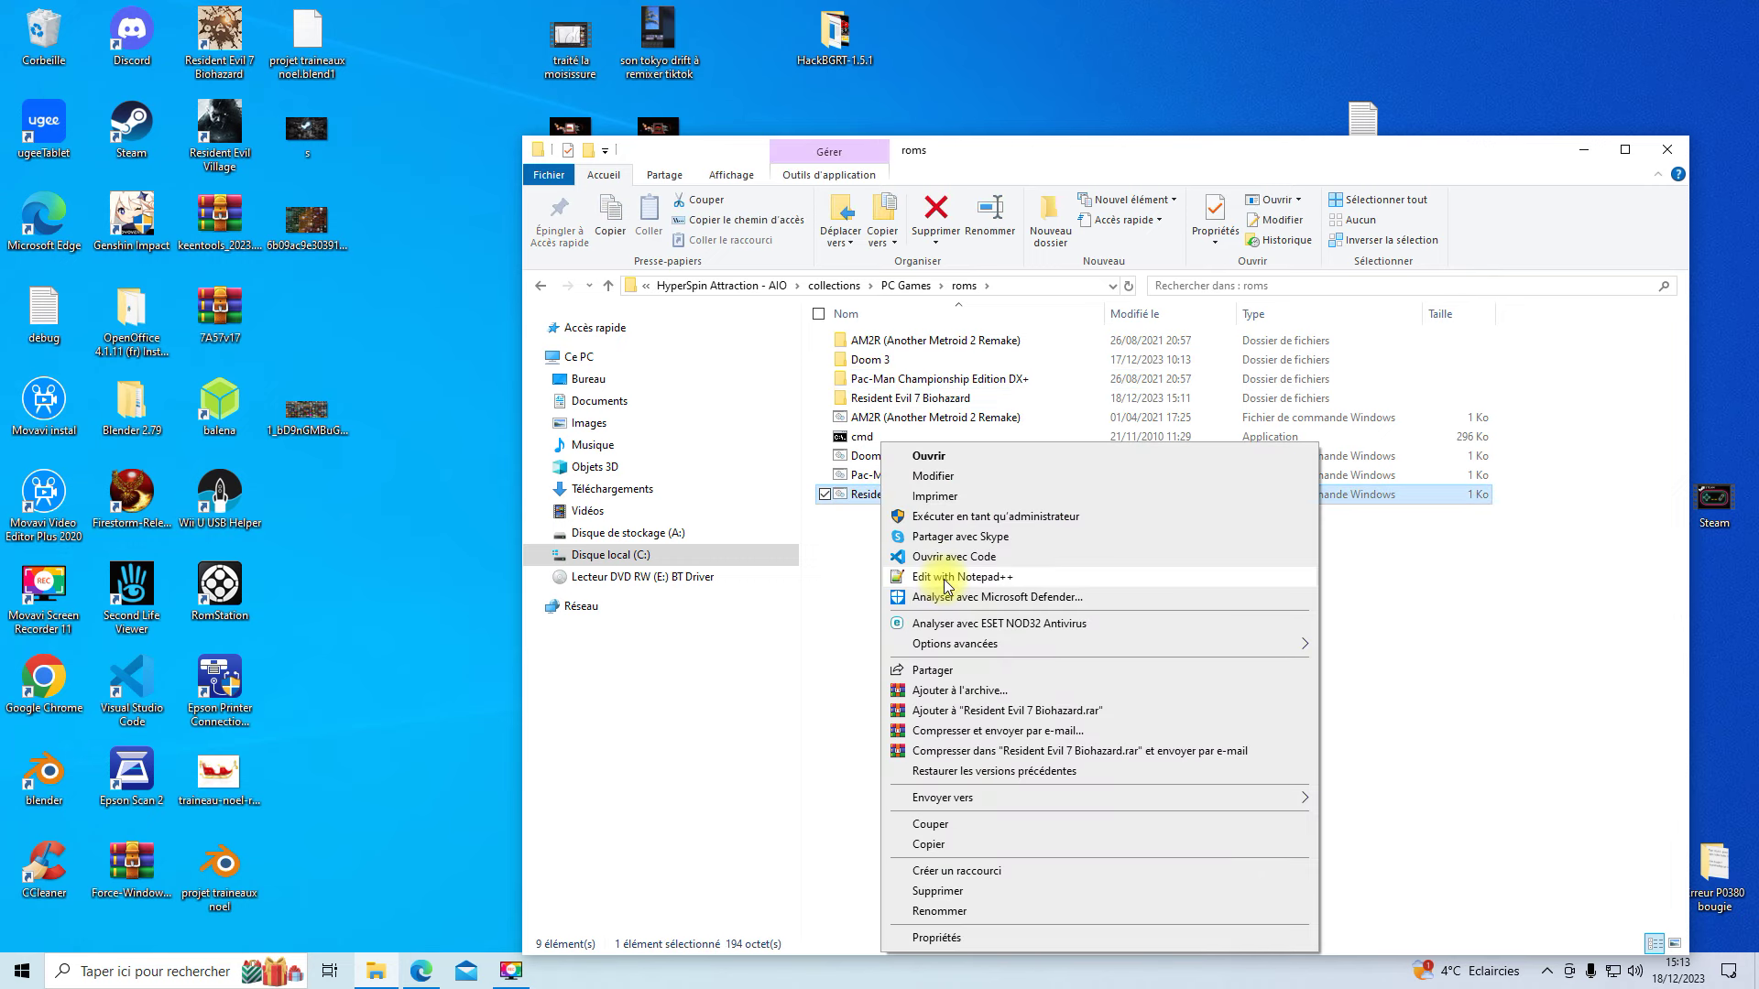
{"action": "left_click", "coordinate": [947, 577]}
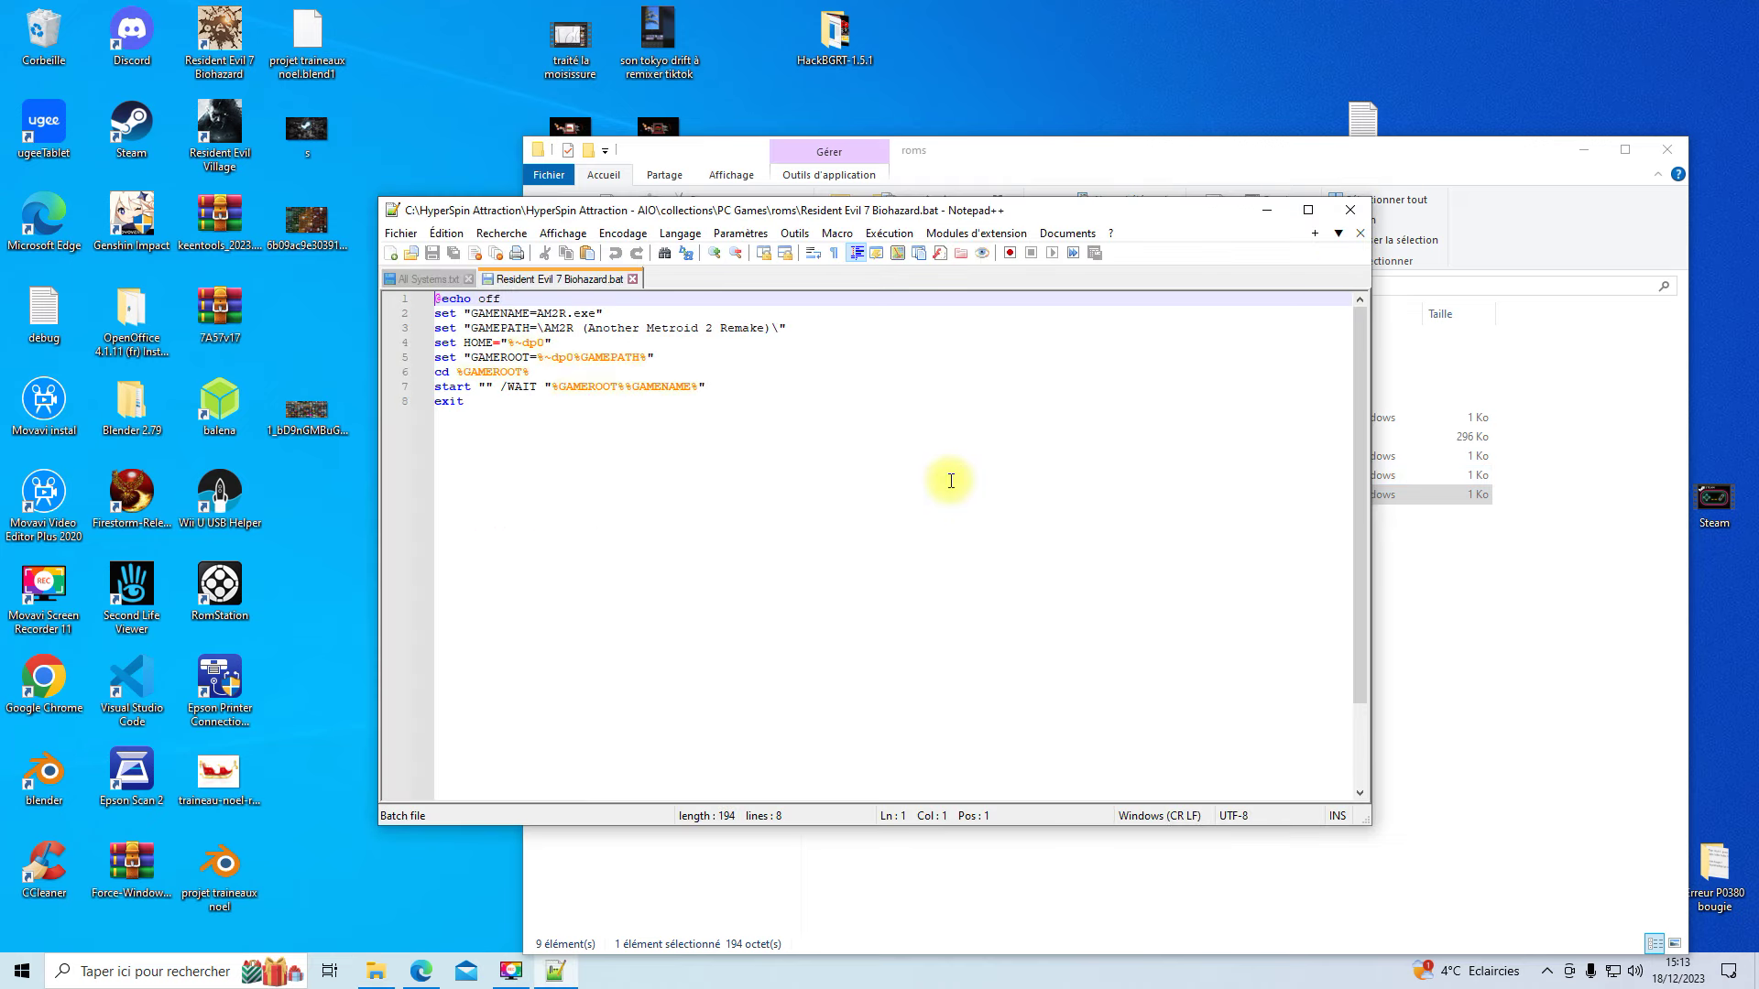
- Replace AM2R with Resident Evil 7 Biohazard in the GAMENAME and GAMEPATH lines, then save
{"action": "left_click_drag", "start_coordinate": [834, 210], "coordinate": [1116, 243]}
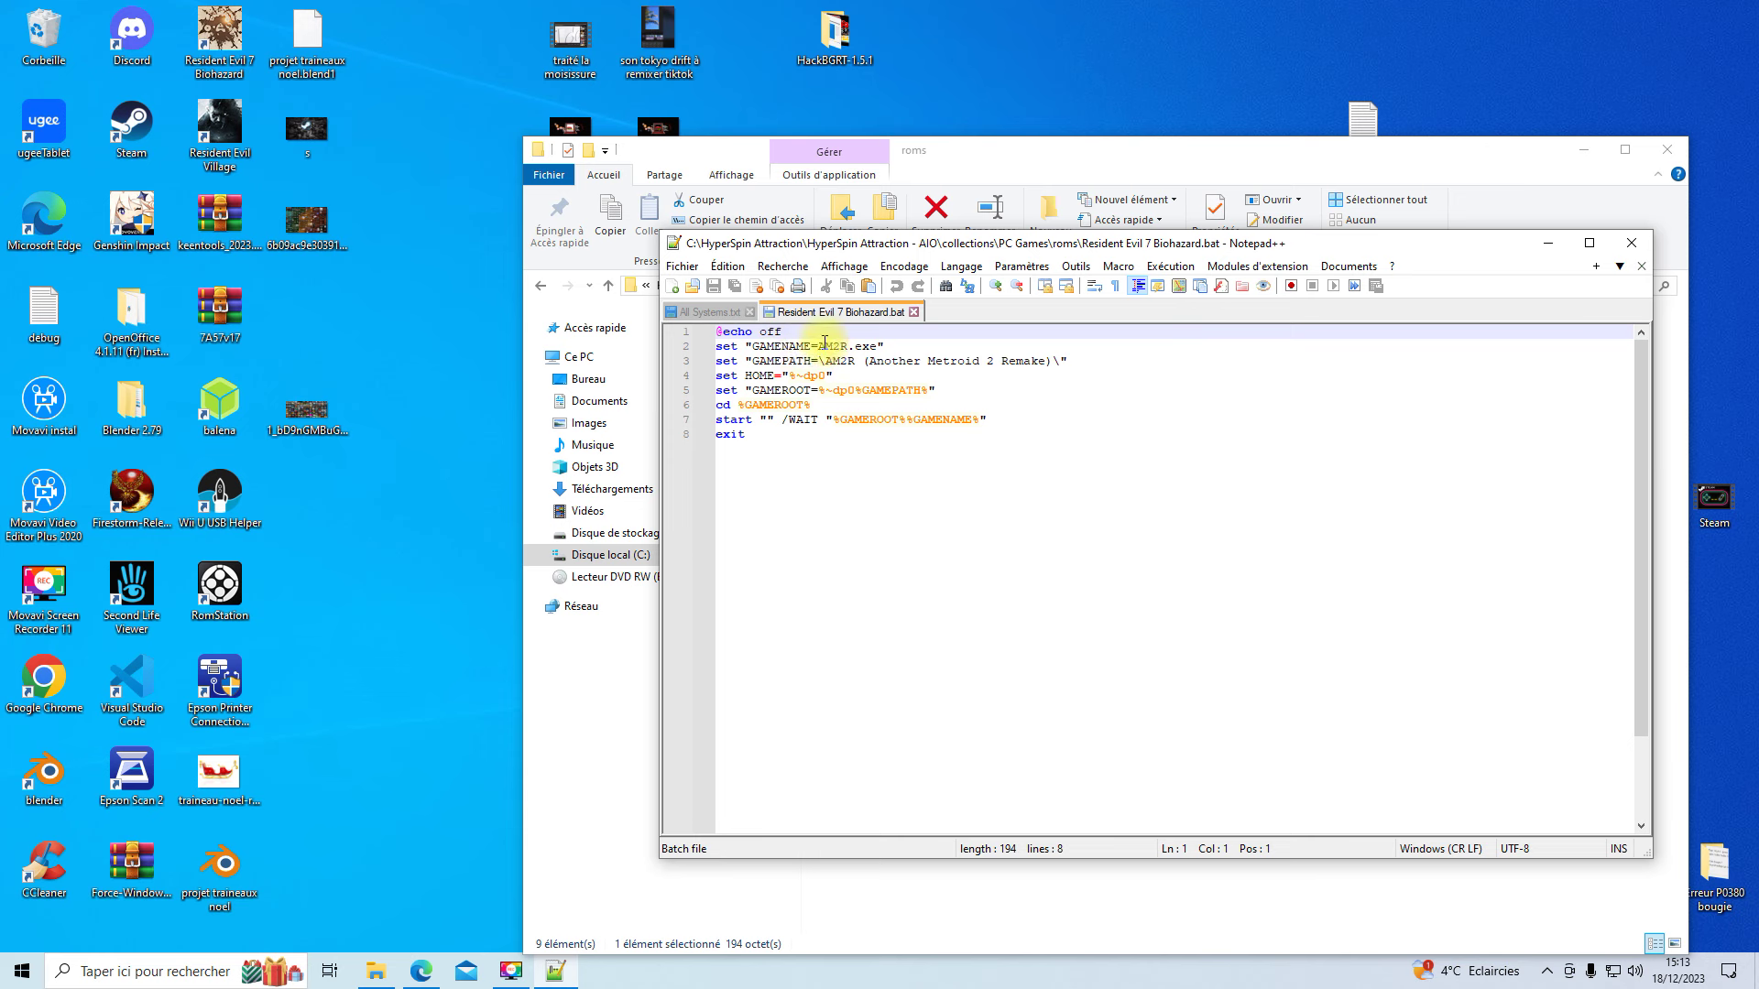
{"action": "left_click", "coordinate": [821, 345]}
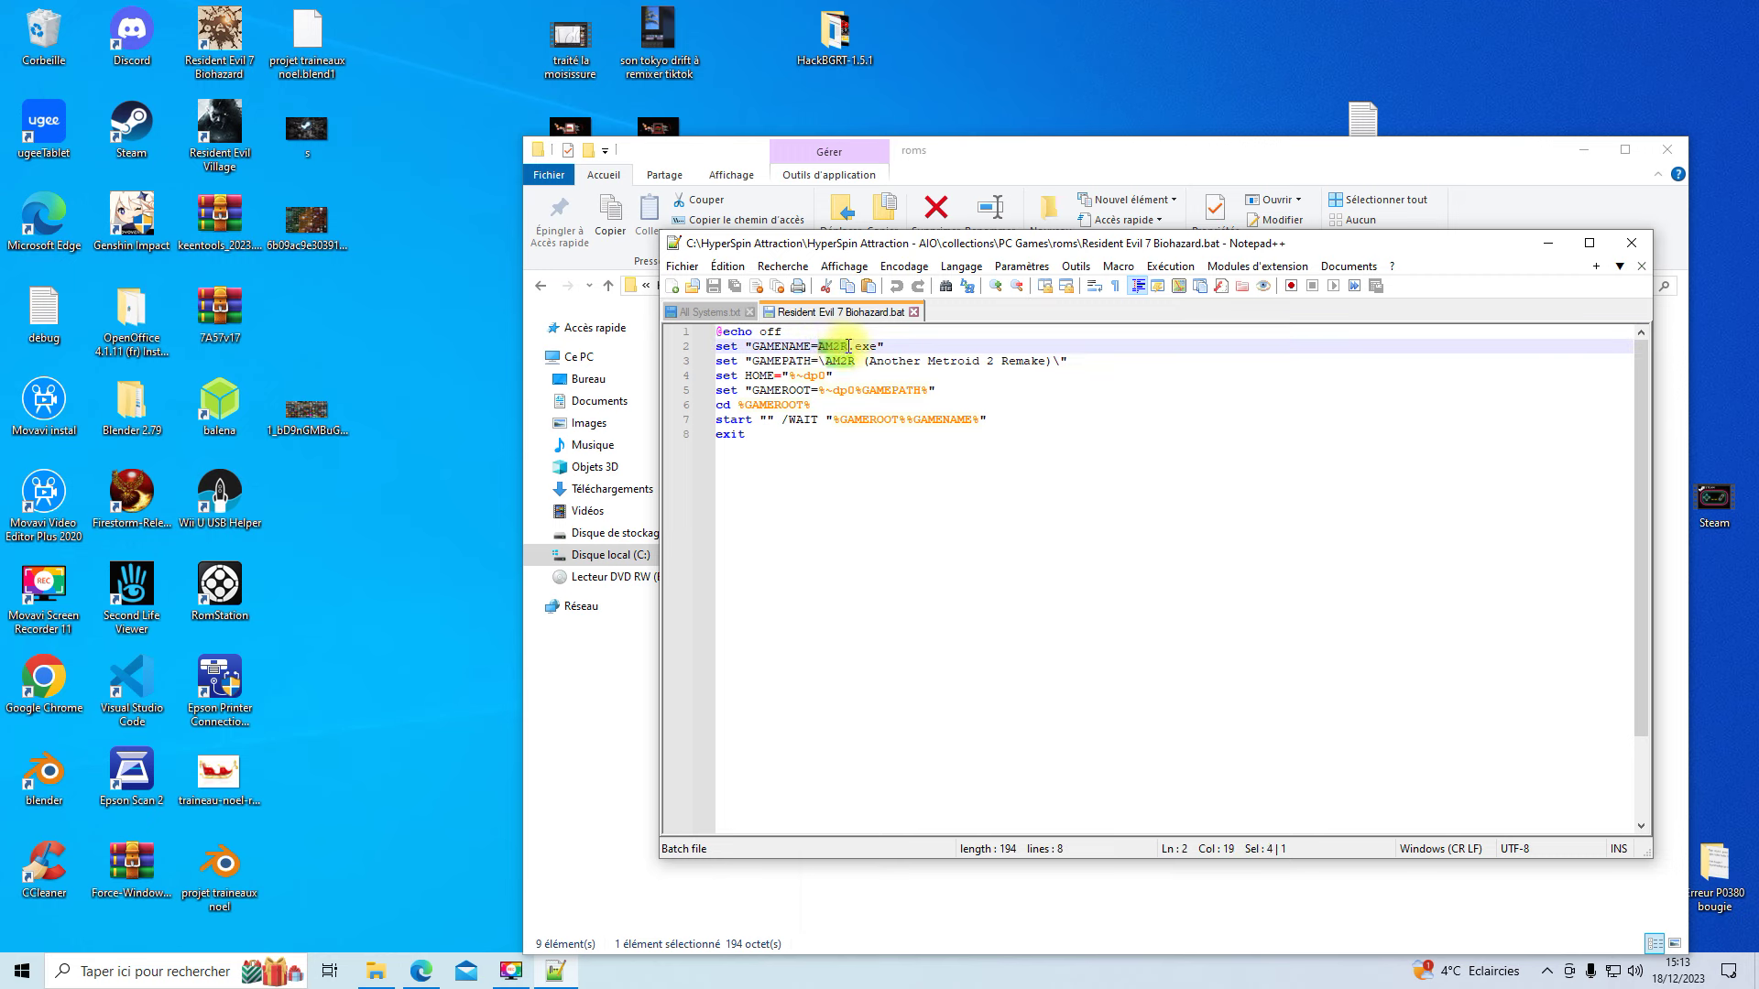
{"action": "right_click", "coordinate": [835, 350]}
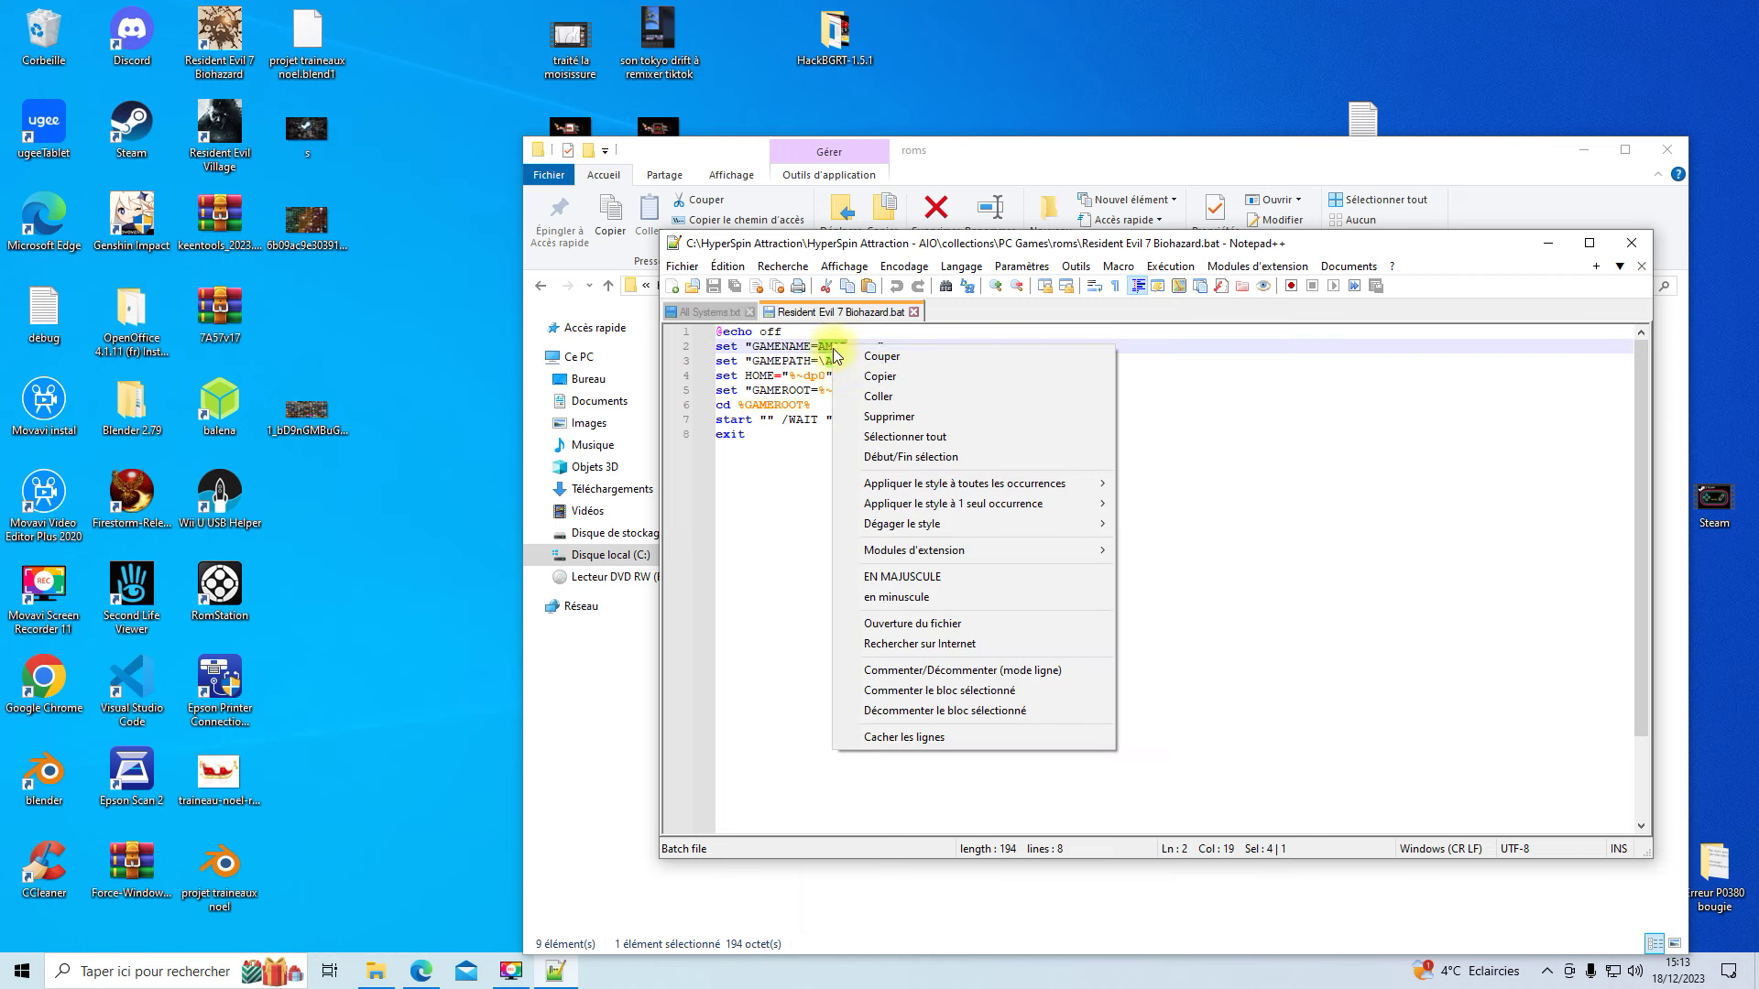
{"action": "left_click", "coordinate": [882, 394]}
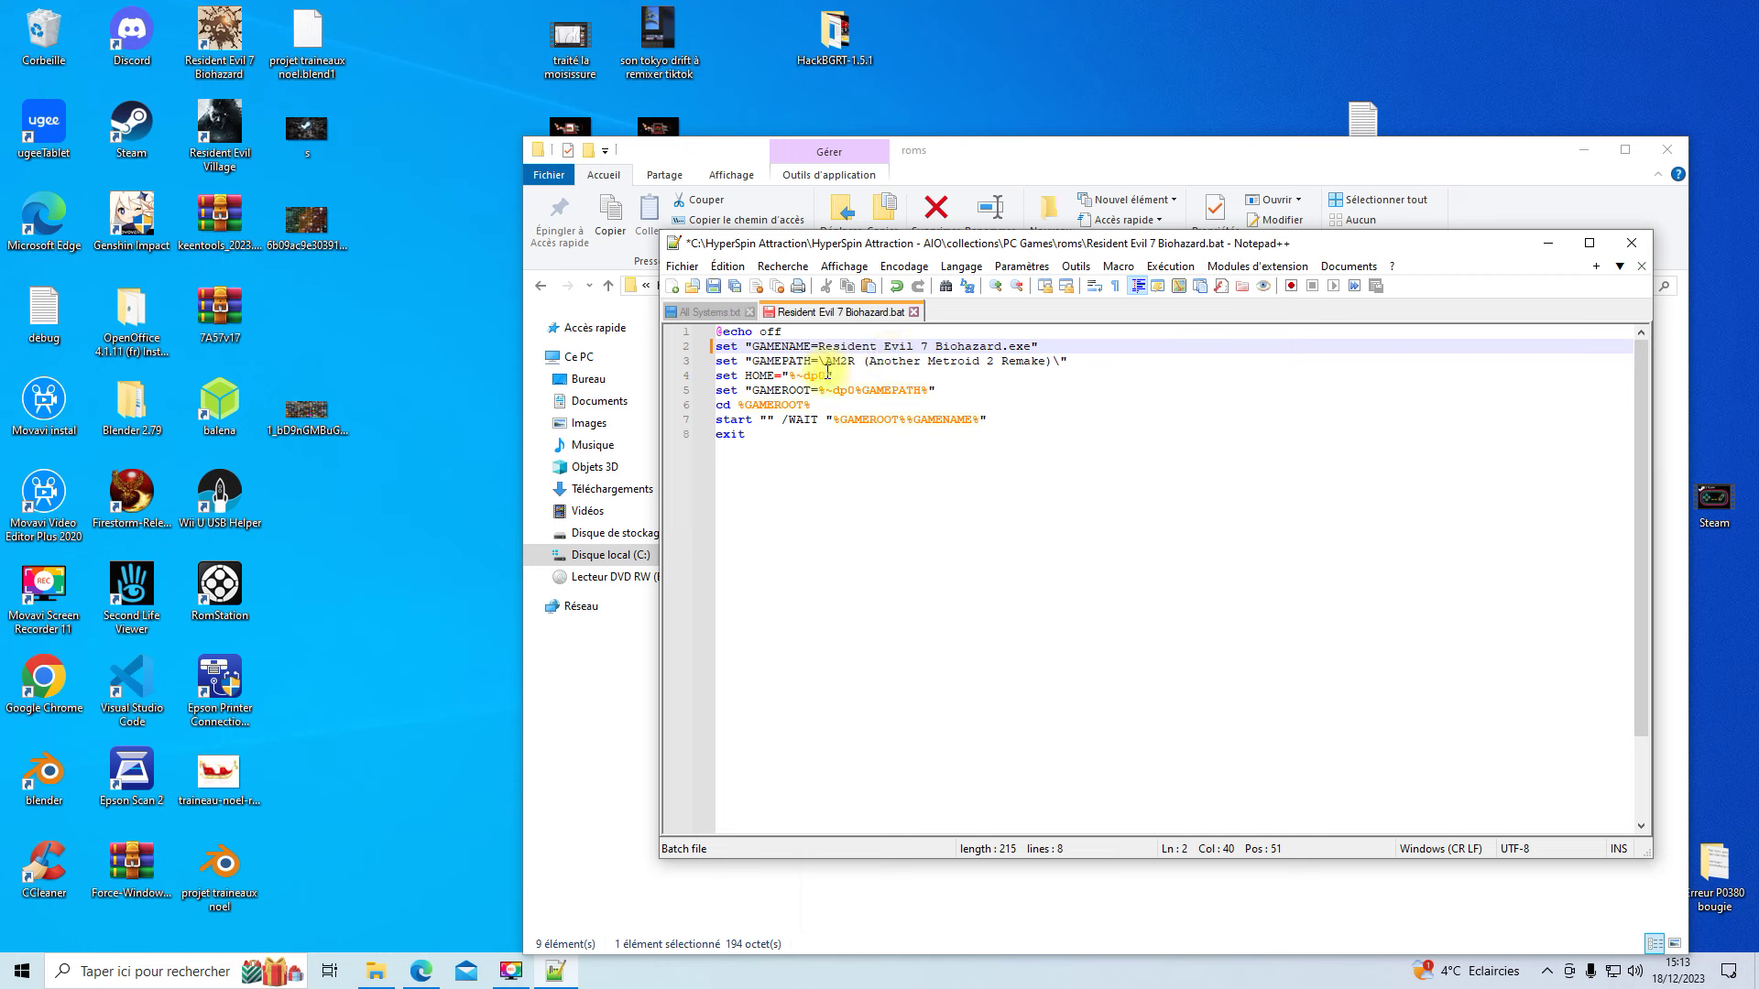
{"action": "left_click_drag", "start_coordinate": [825, 364], "coordinate": [1003, 363]}
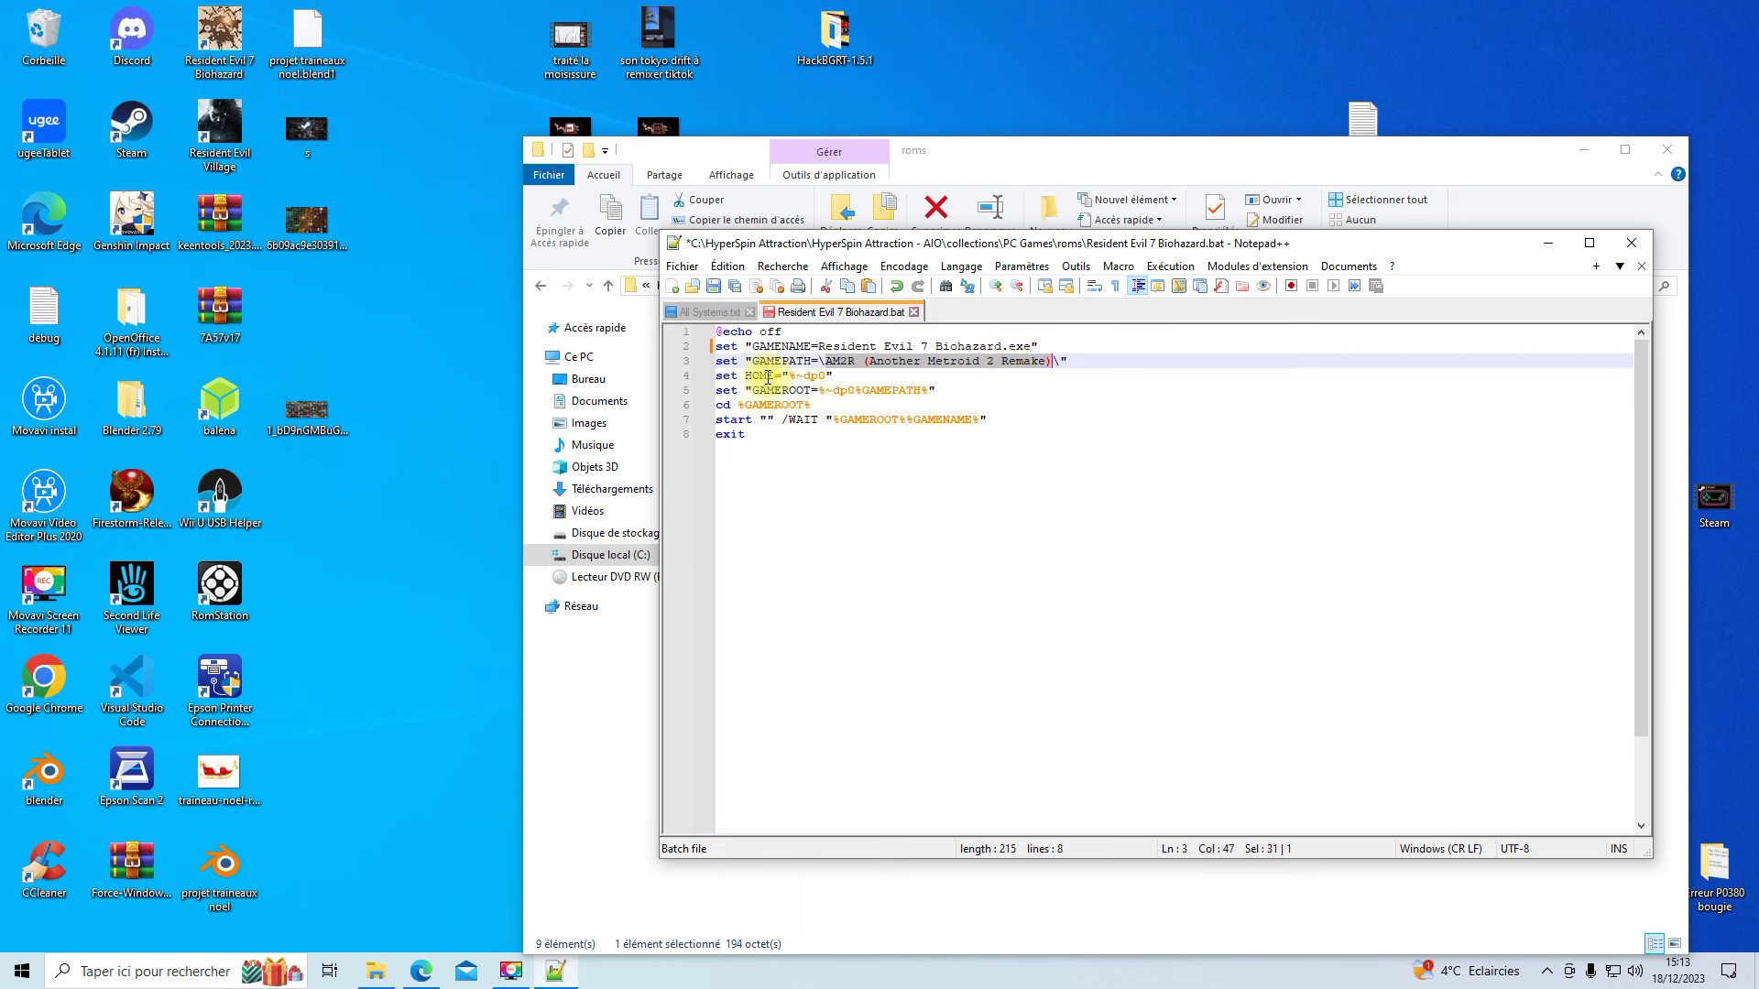
{"action": "right_click", "coordinate": [951, 364]}
{"action": "left_click", "coordinate": [978, 414]}
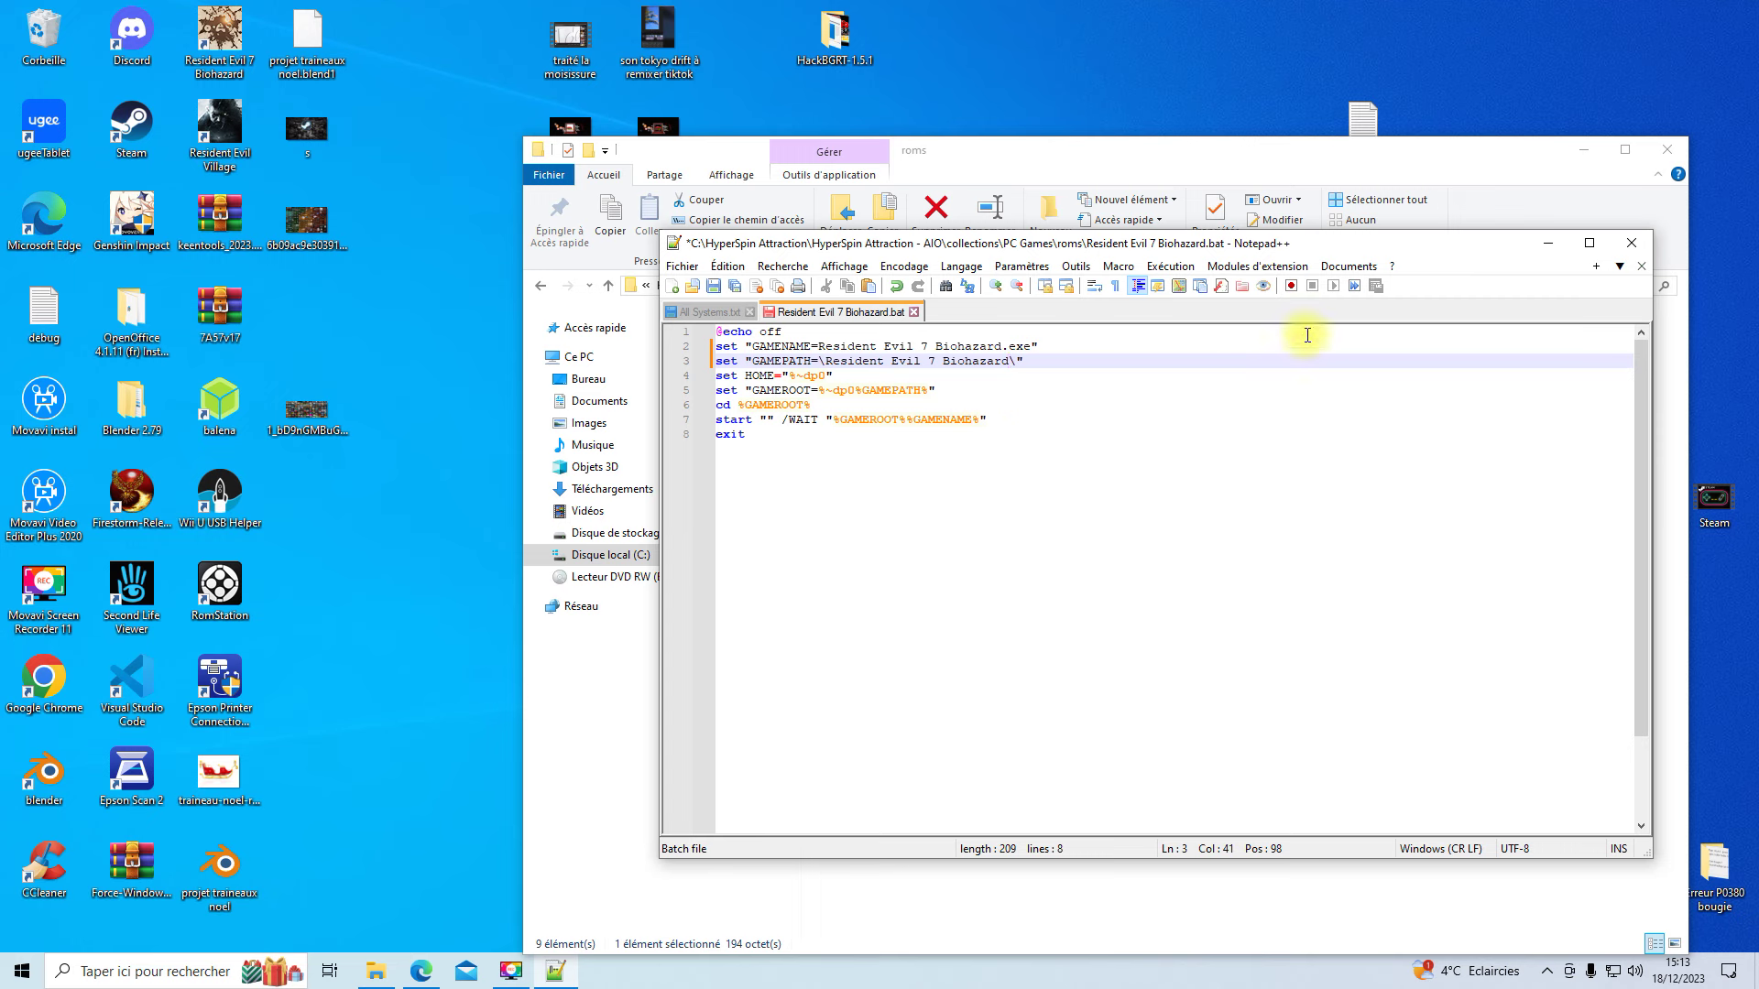
{"action": "left_click", "coordinate": [713, 287]}
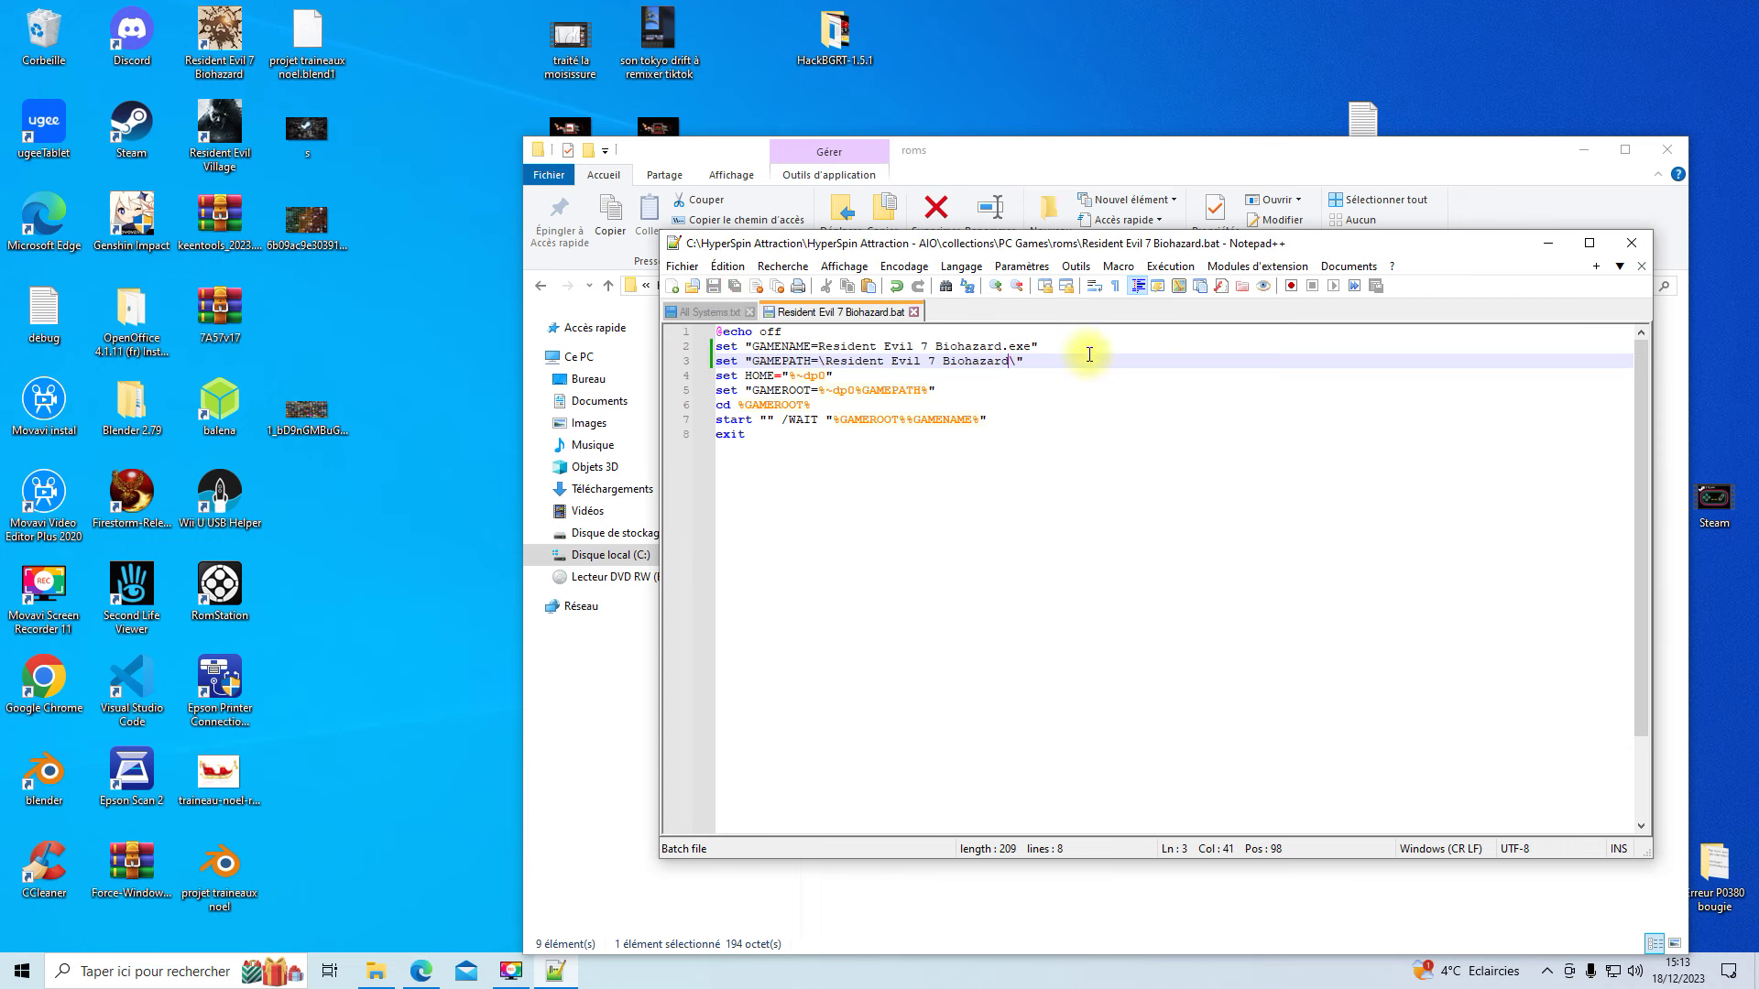
{"action": "left_click", "coordinate": [914, 313]}
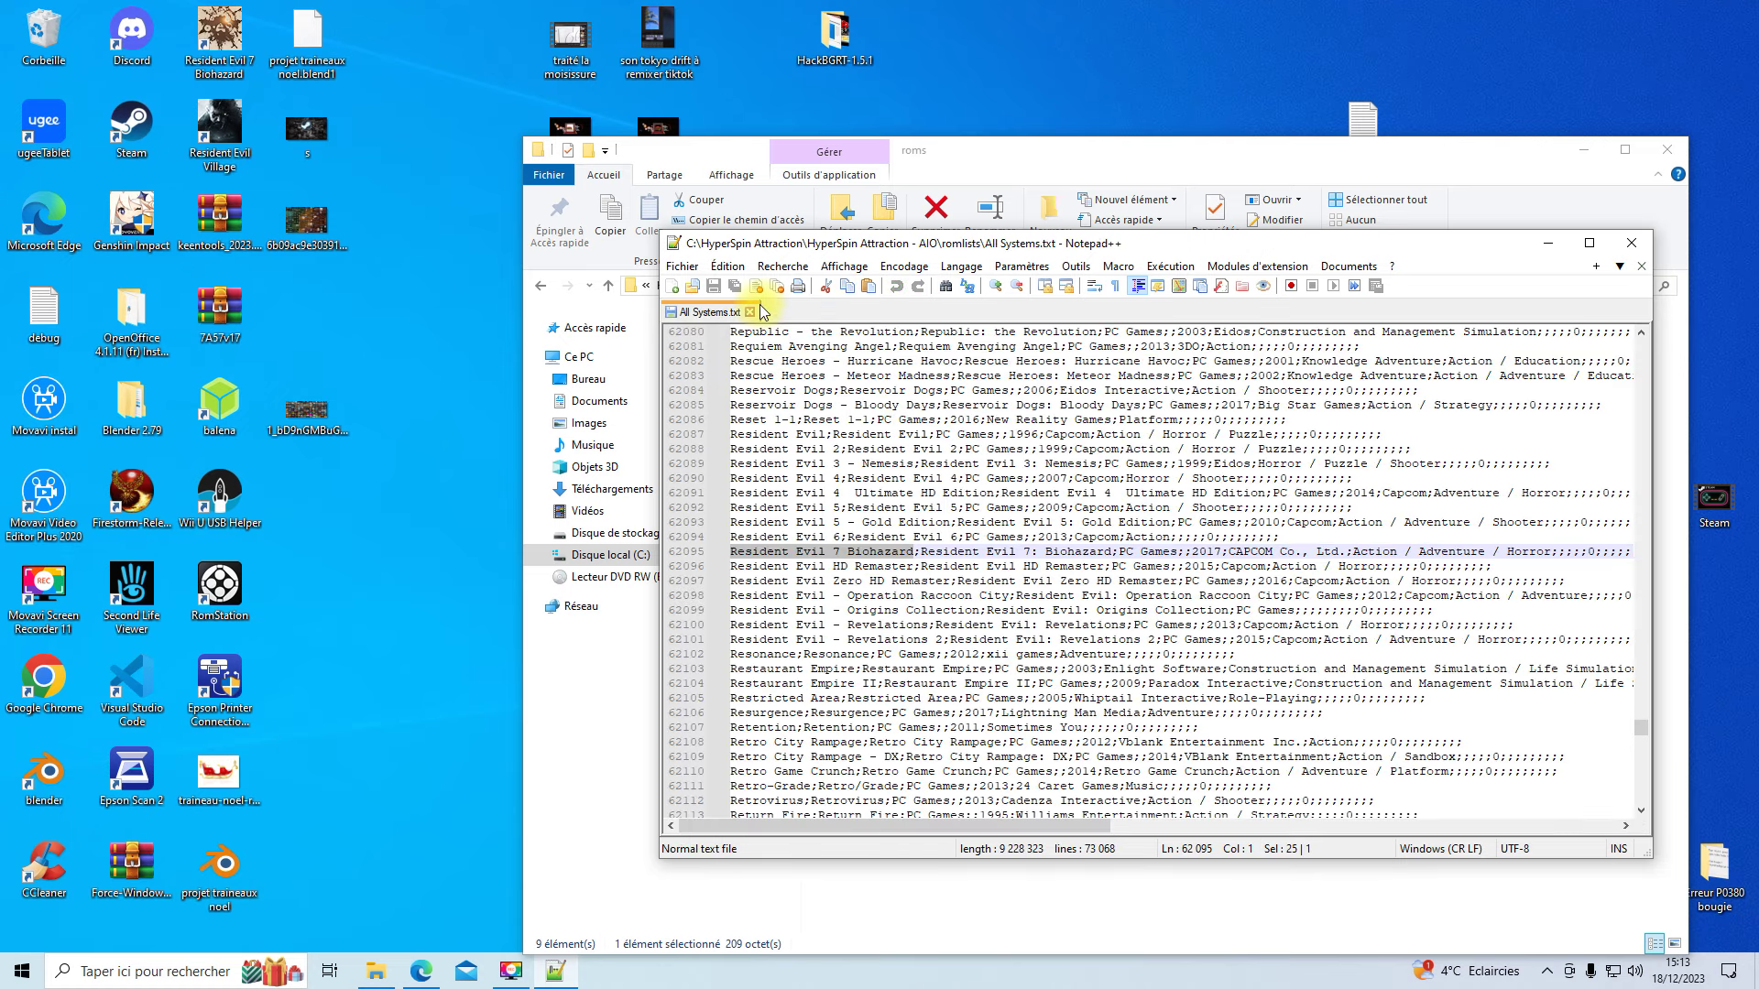
- Close Notepad++ and open the empty Resident Evil 7 Biohazard folder in roms
{"action": "left_click", "coordinate": [750, 314]}
{"action": "left_click", "coordinate": [1633, 241]}
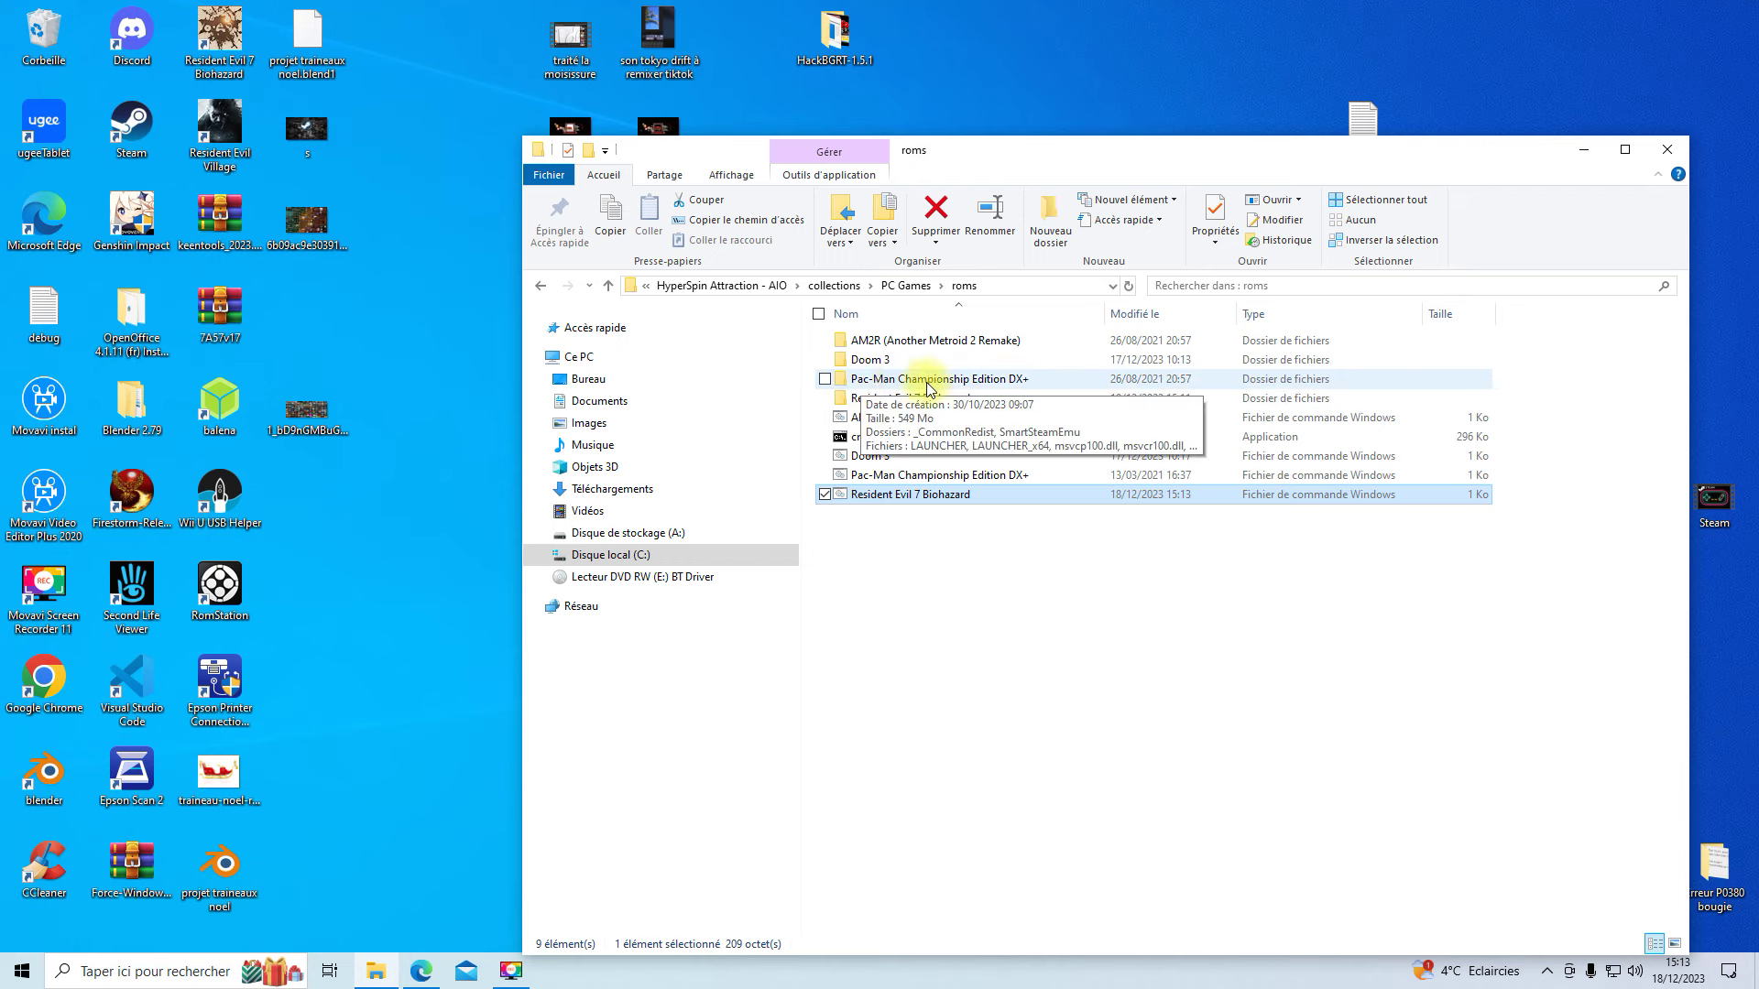
{"action": "double_click", "coordinate": [928, 384]}
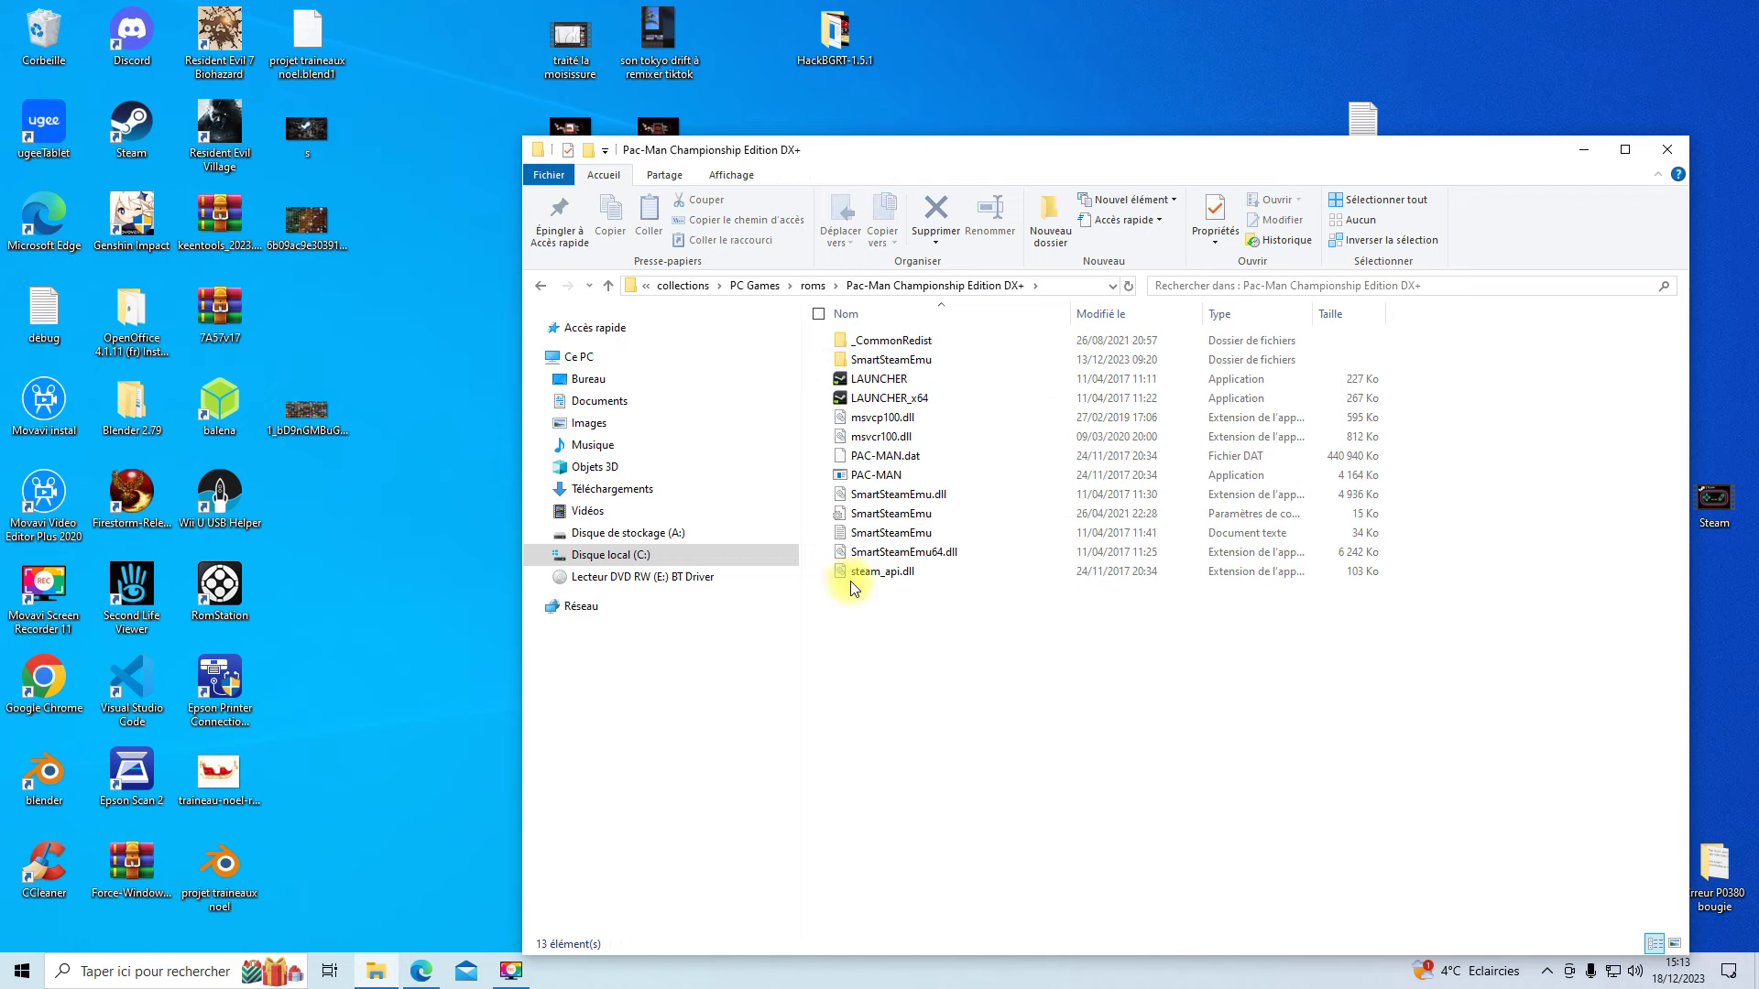
{"action": "left_click", "coordinate": [811, 287]}
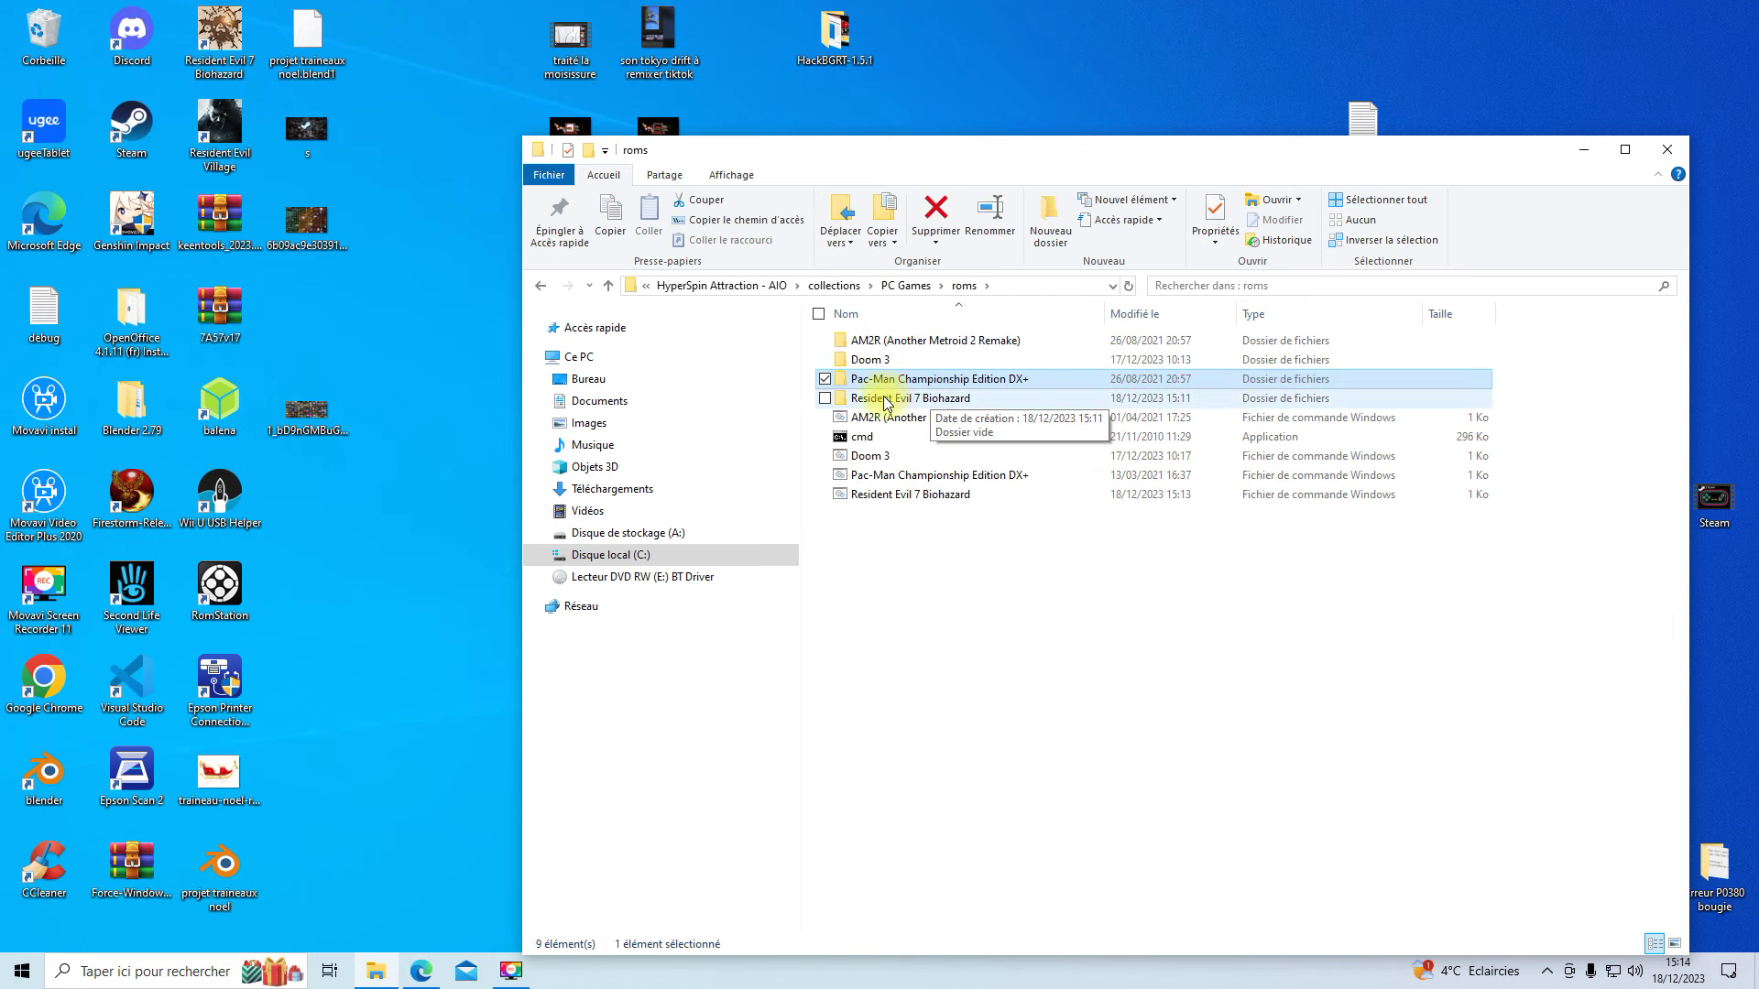
{"action": "double_click", "coordinate": [886, 400]}
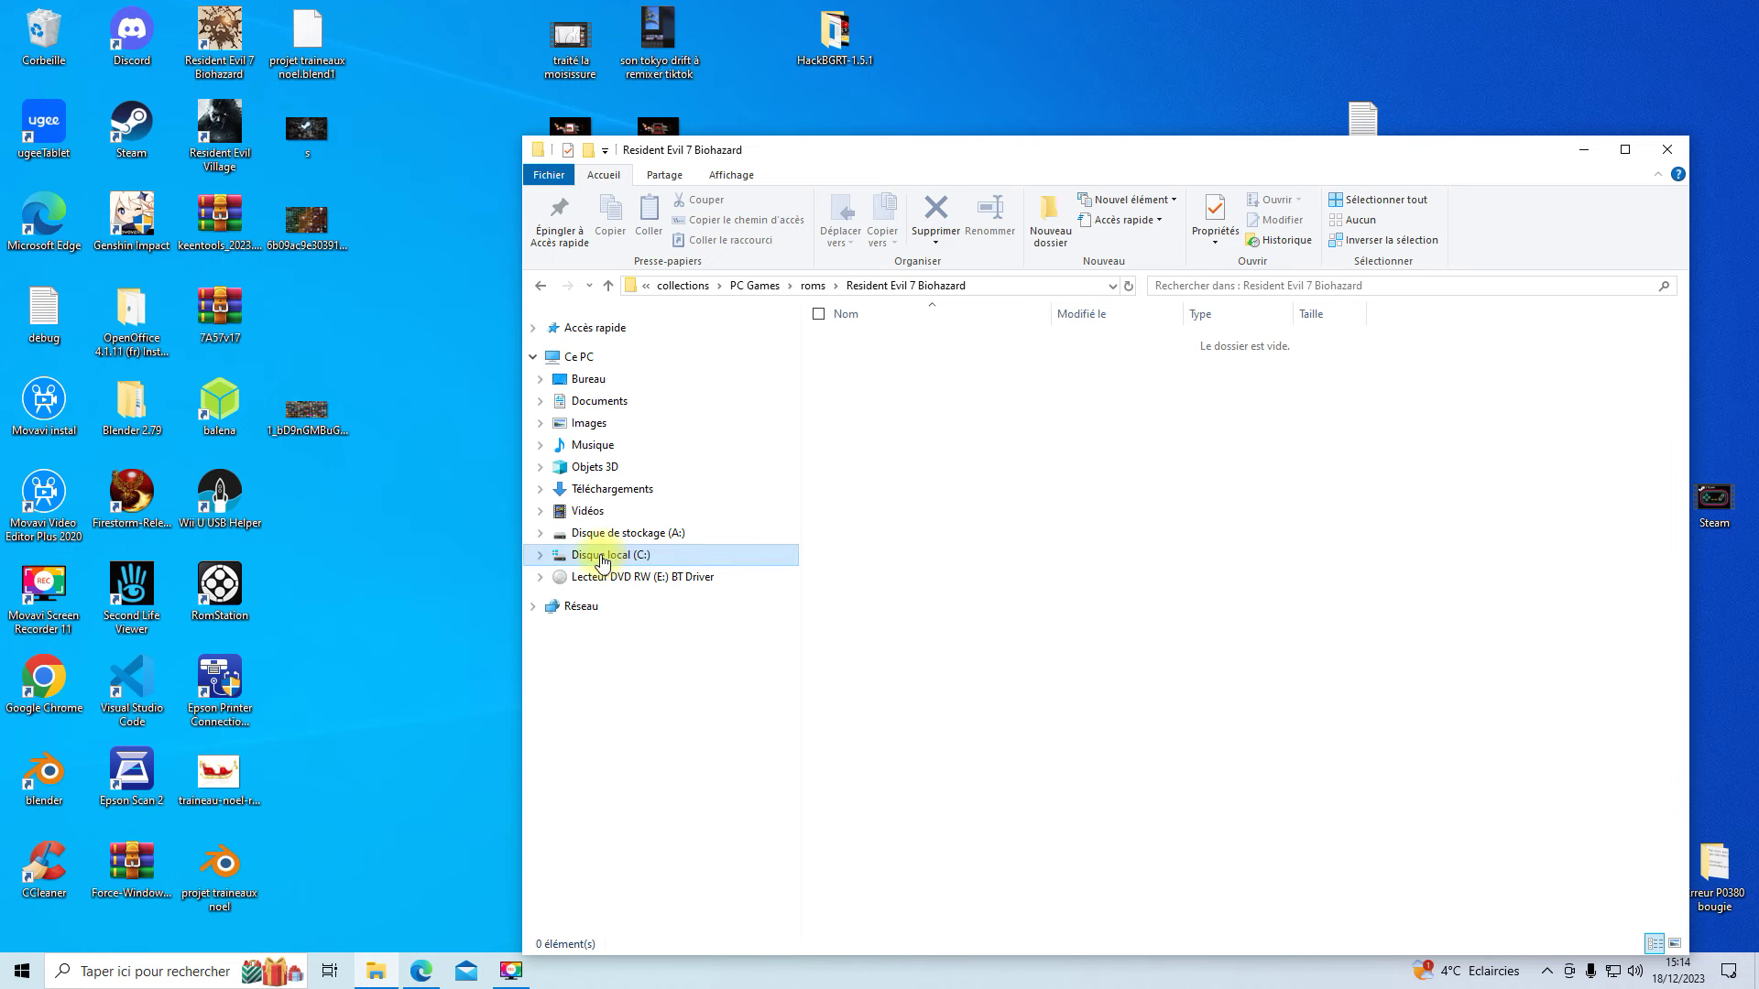
- In a new window, browse to Programmes (x86)\Steam\steamapps\common\RESIDENT EVIL 7 biohazard
{"action": "right_click", "coordinate": [602, 560]}
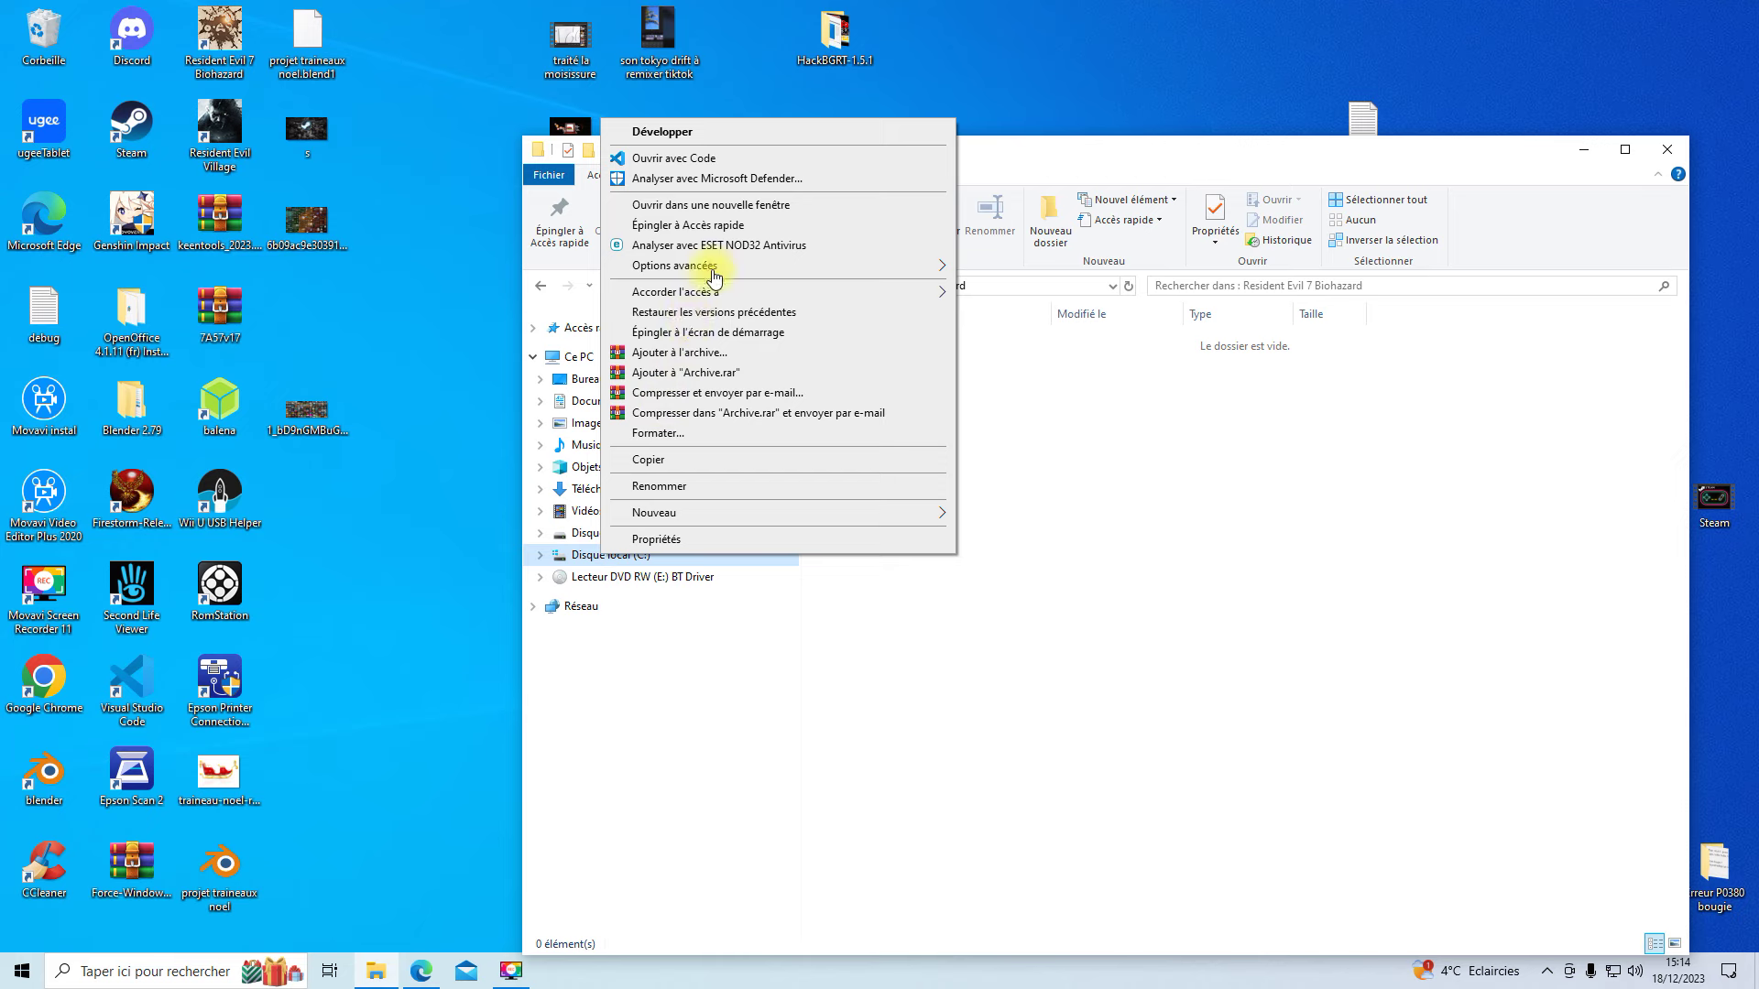
{"action": "left_click", "coordinate": [730, 205]}
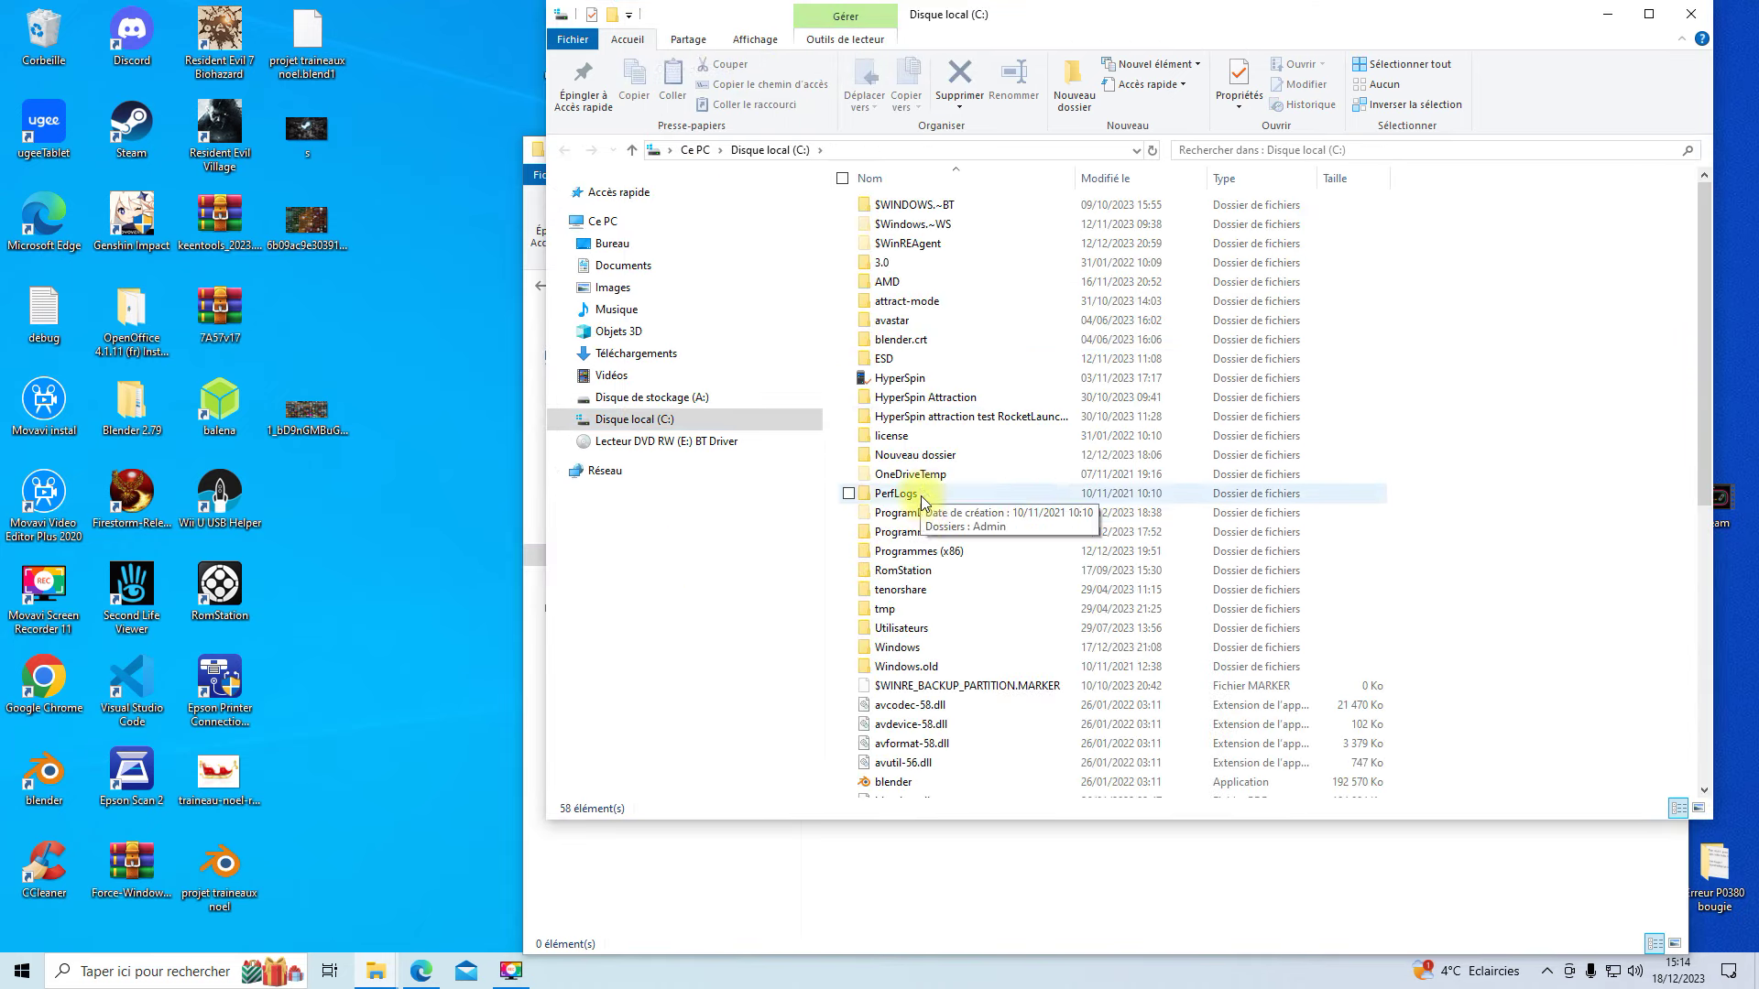
{"action": "left_click", "coordinate": [904, 554]}
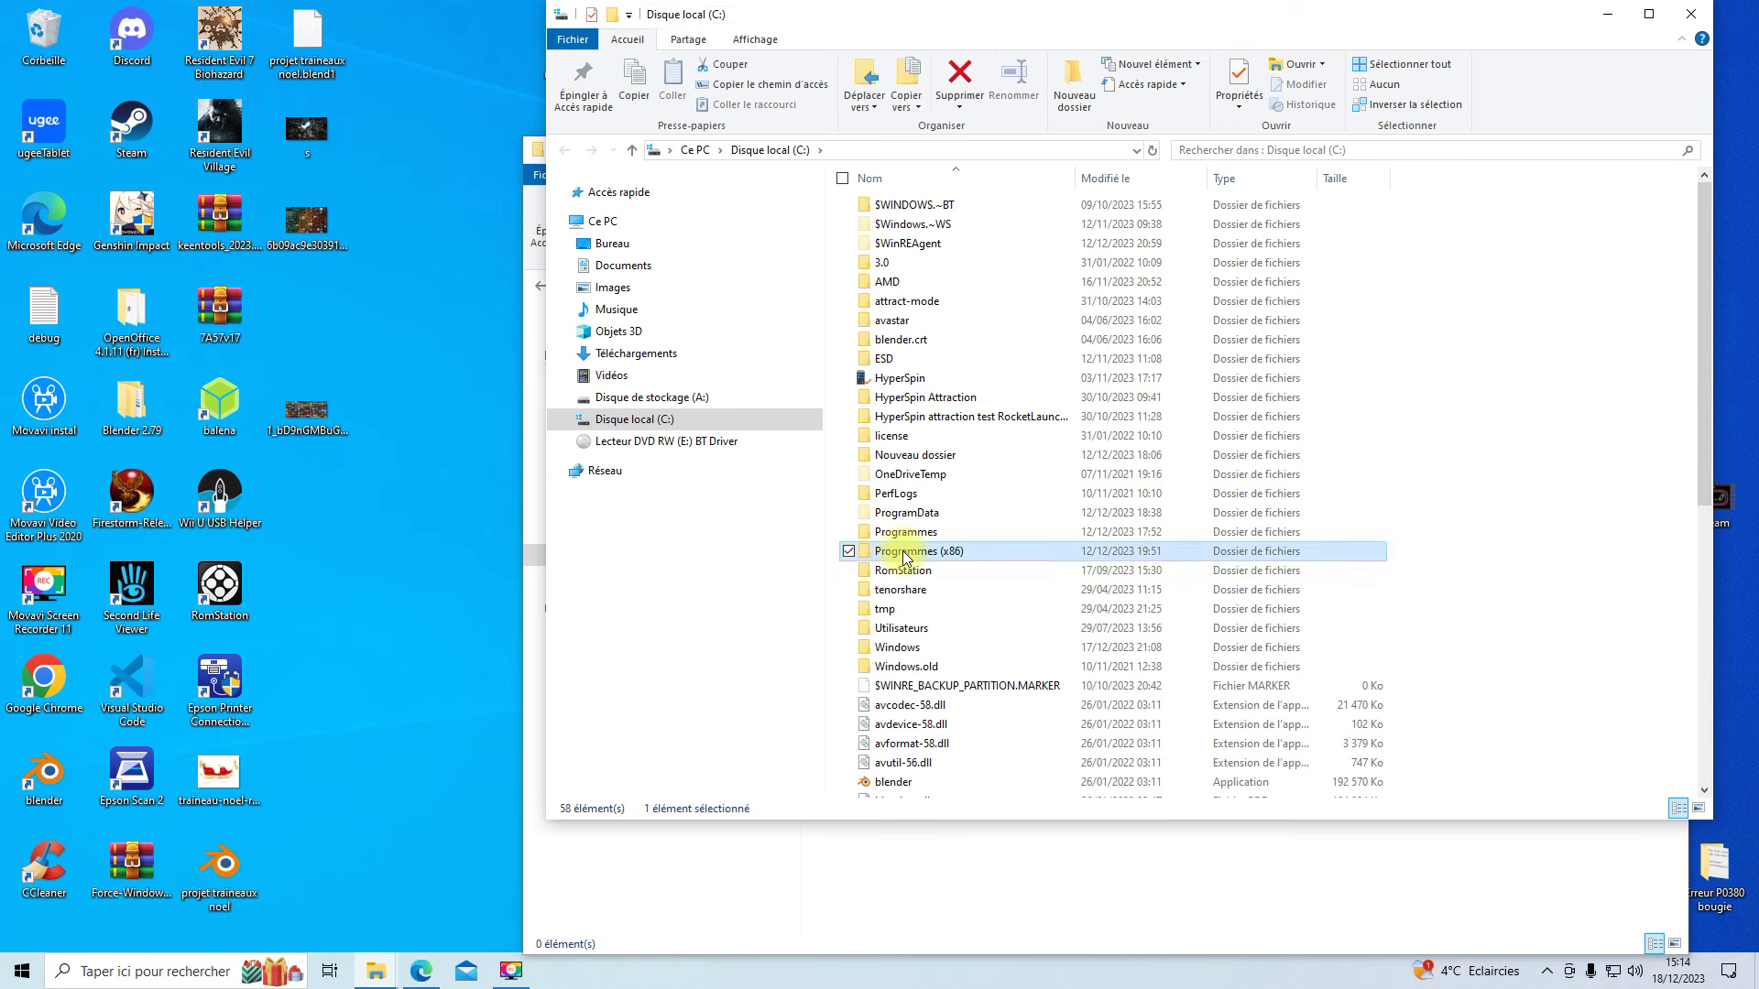
{"action": "double_click", "coordinate": [903, 554]}
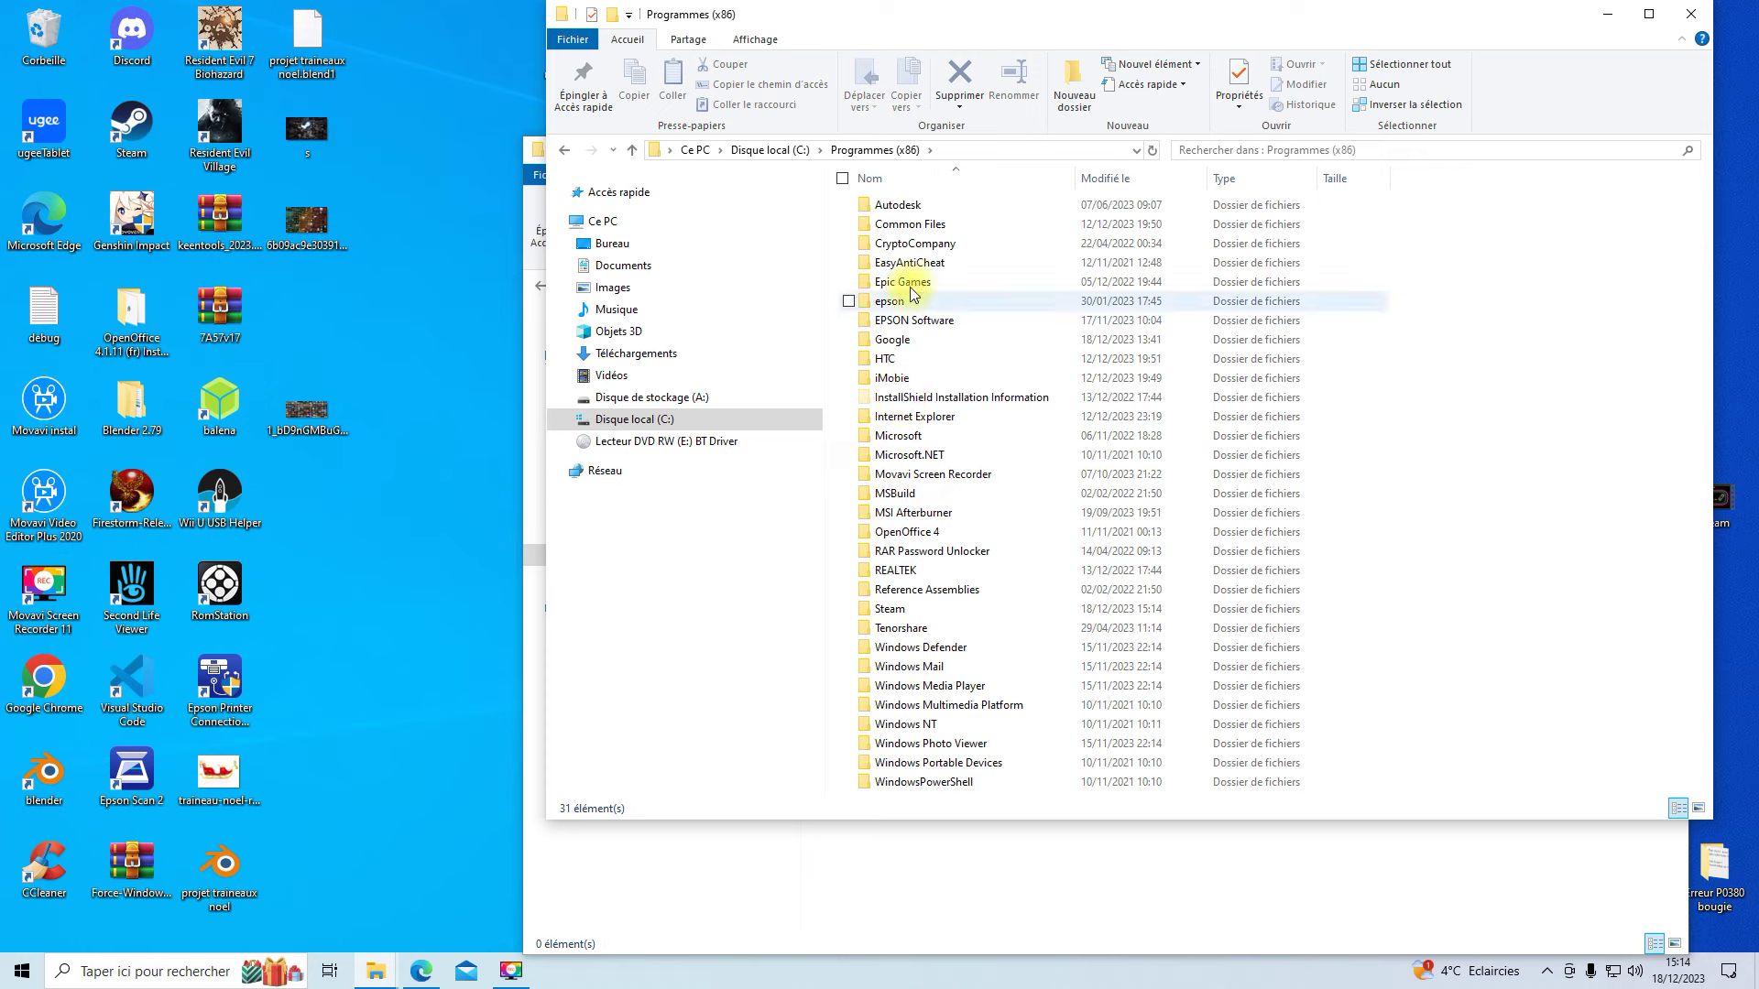
{"action": "double_click", "coordinate": [895, 608]}
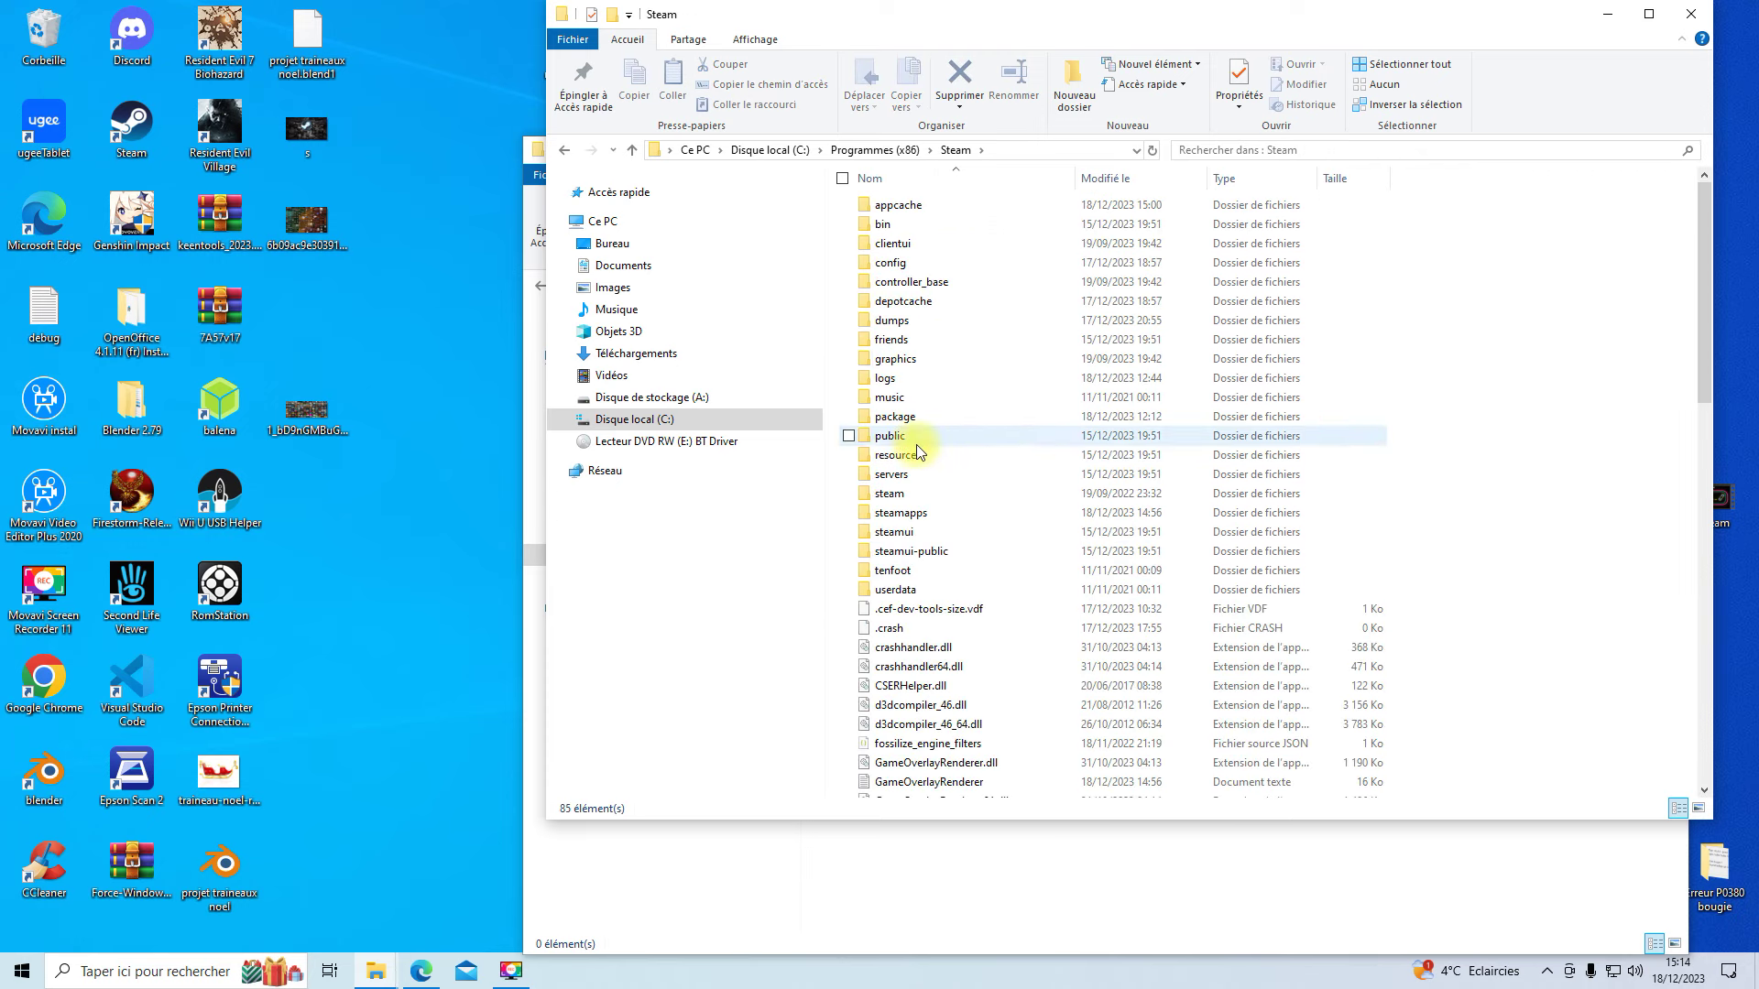
{"action": "mouse_move", "coordinate": [905, 519]}
{"action": "double_click", "coordinate": [902, 513]}
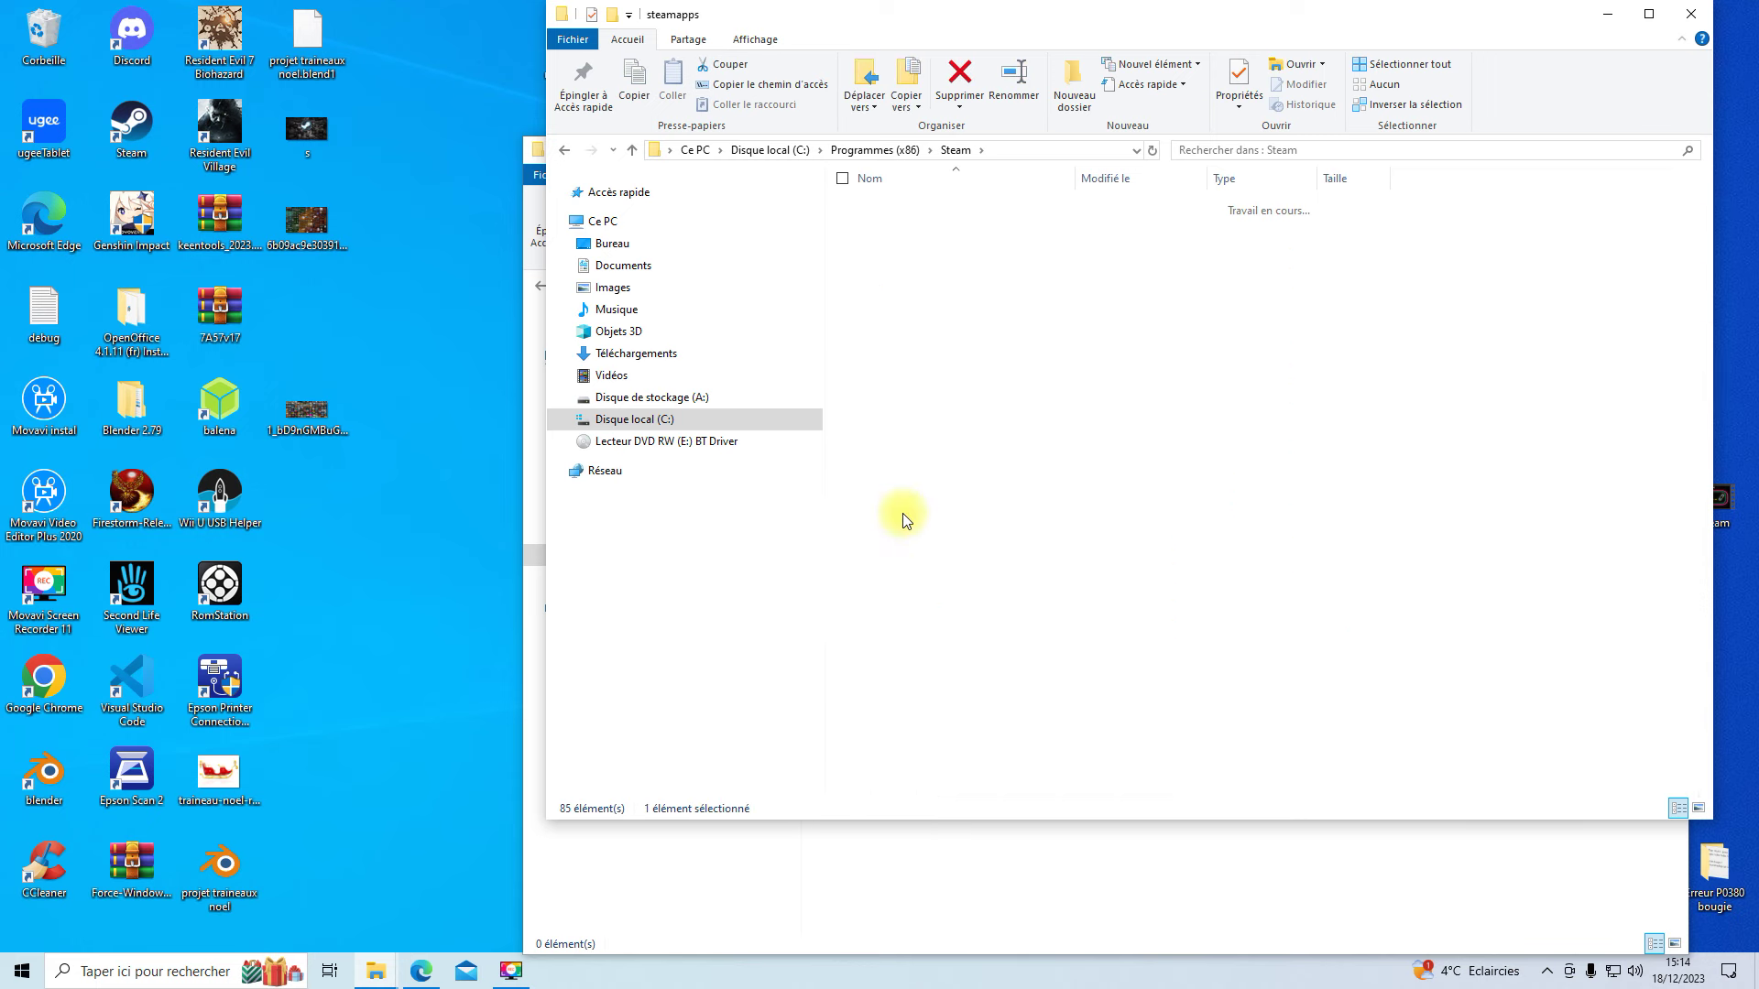
{"action": "double_click", "coordinate": [896, 207]}
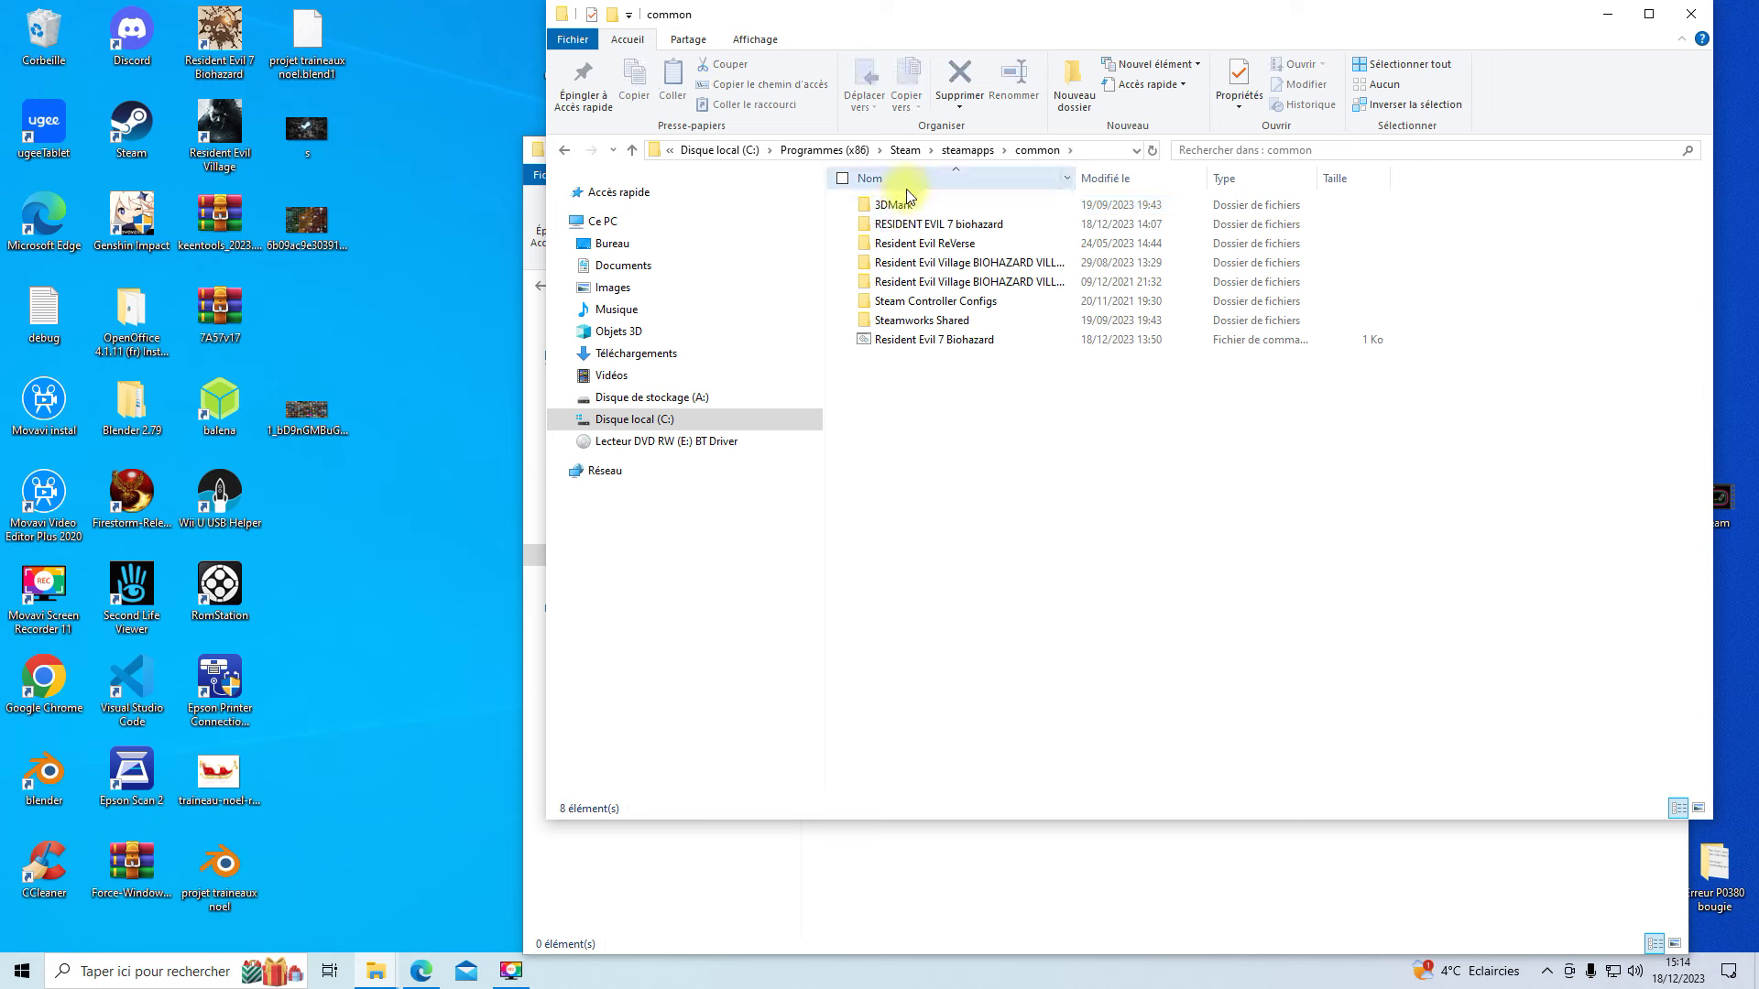
{"action": "mouse_move", "coordinate": [925, 231]}
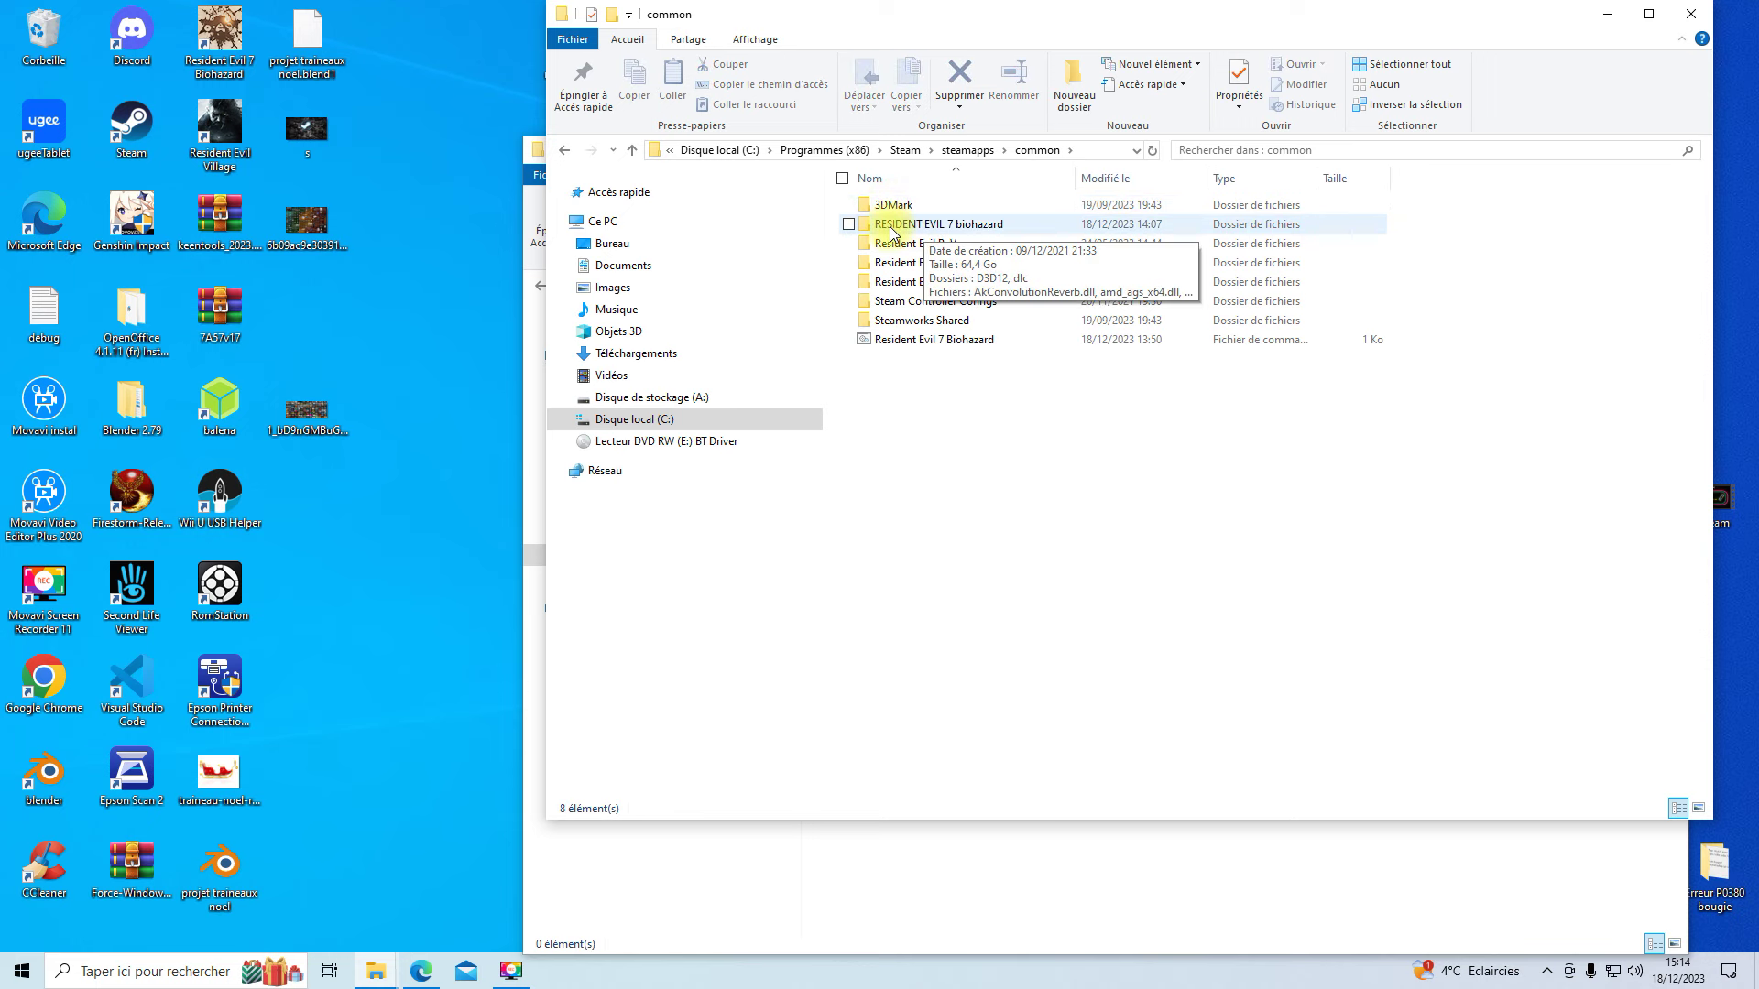
{"action": "double_click", "coordinate": [905, 229]}
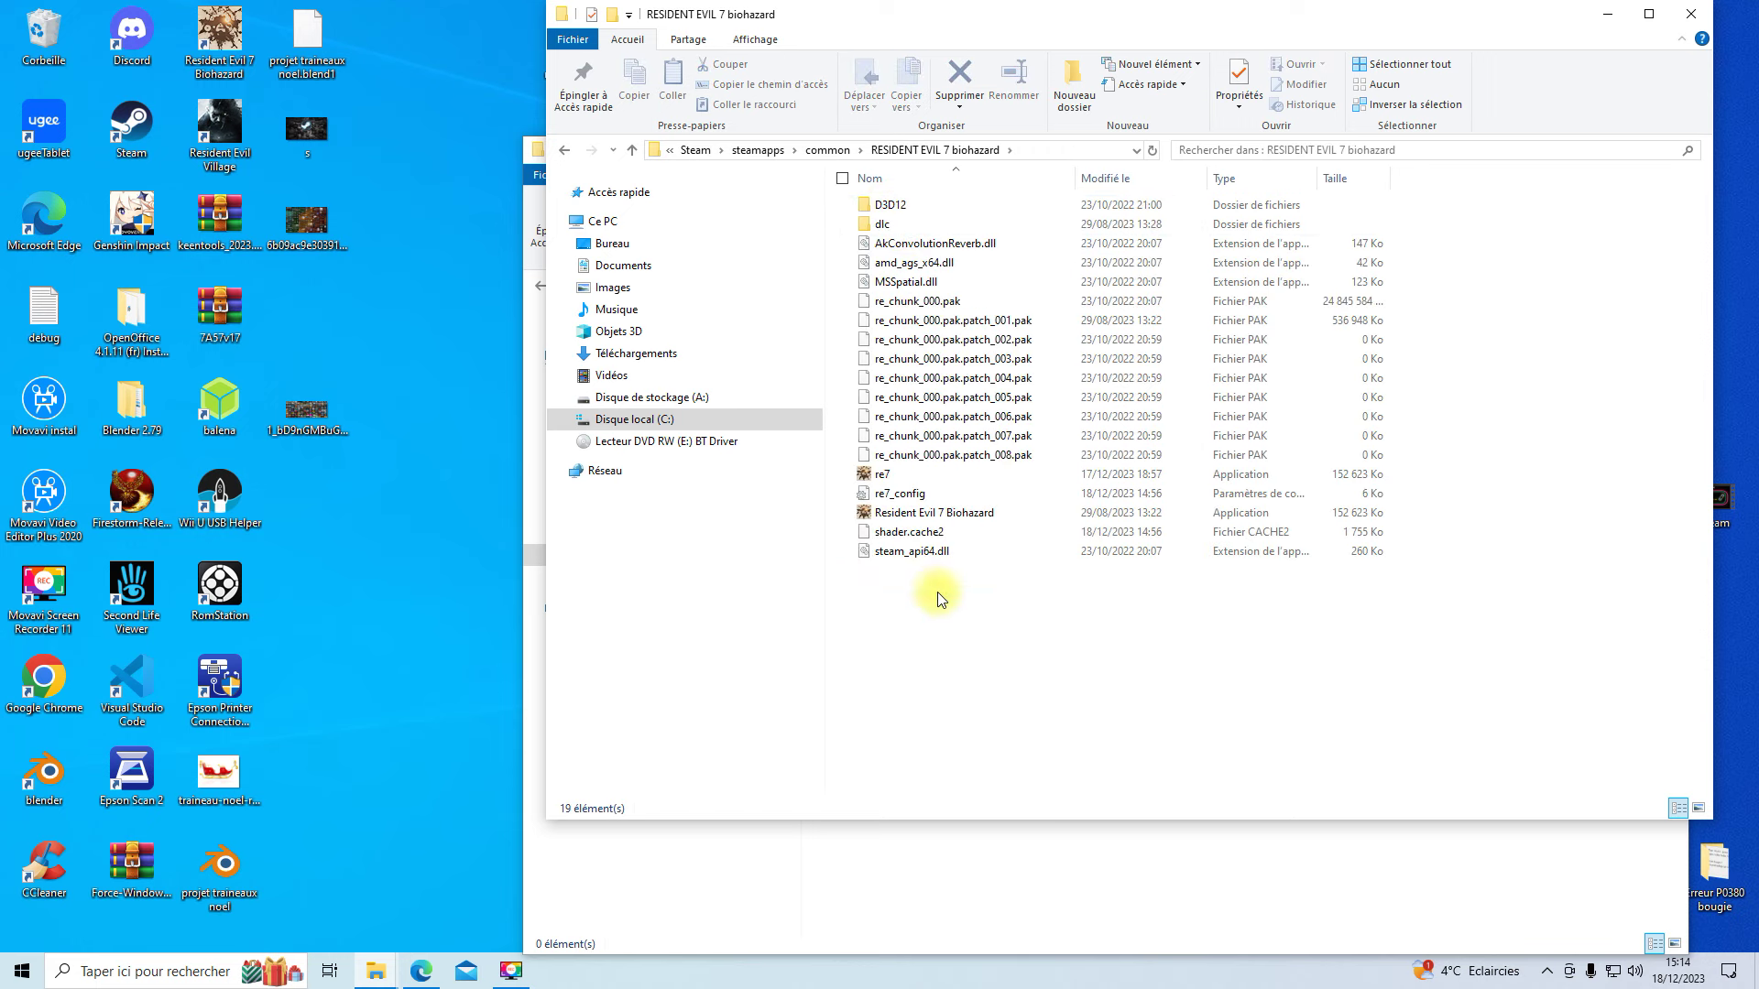
- Select and copy all 19 game files, then bring the empty roms folder forward
{"action": "left_click_drag", "start_coordinate": [930, 556], "coordinate": [905, 206]}
{"action": "right_click", "coordinate": [905, 207]}
{"action": "left_click", "coordinate": [957, 449]}
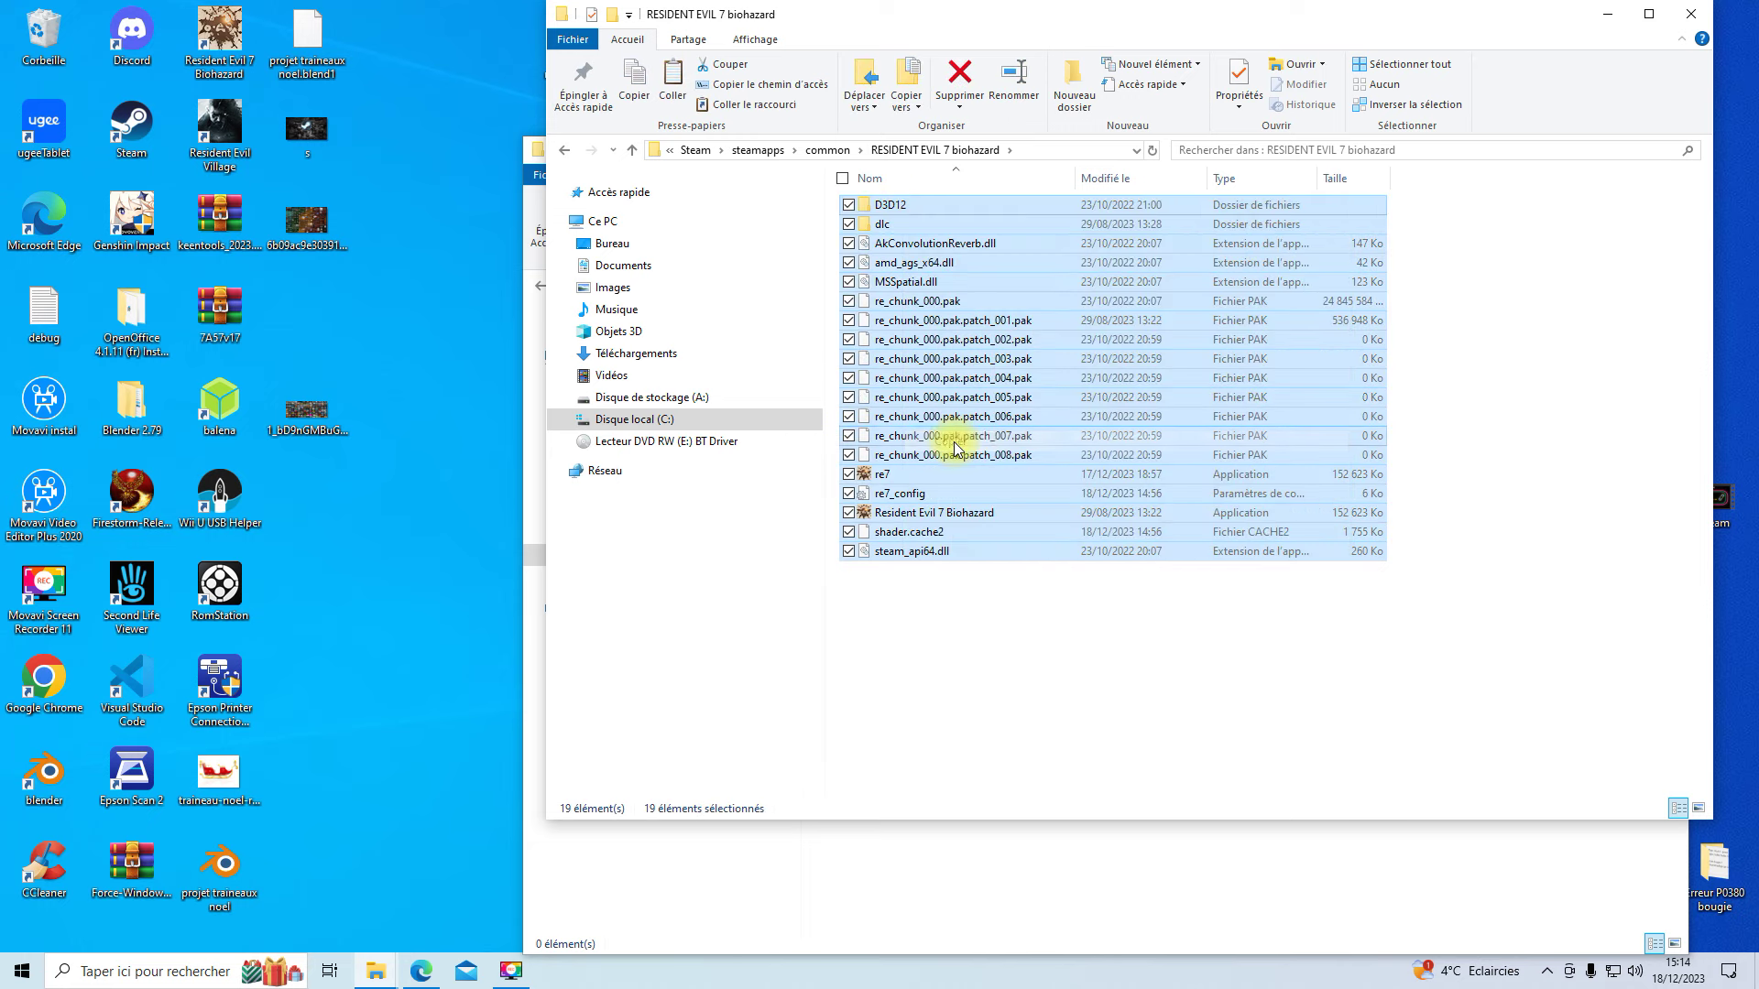
{"action": "left_click_drag", "start_coordinate": [1171, 22], "coordinate": [355, 99]}
{"action": "left_click", "coordinate": [1188, 639]}
- Paste the 19 copied game files into the Resident Evil 7 Biohazard folder and return to roms
{"action": "right_click", "coordinate": [990, 445]}
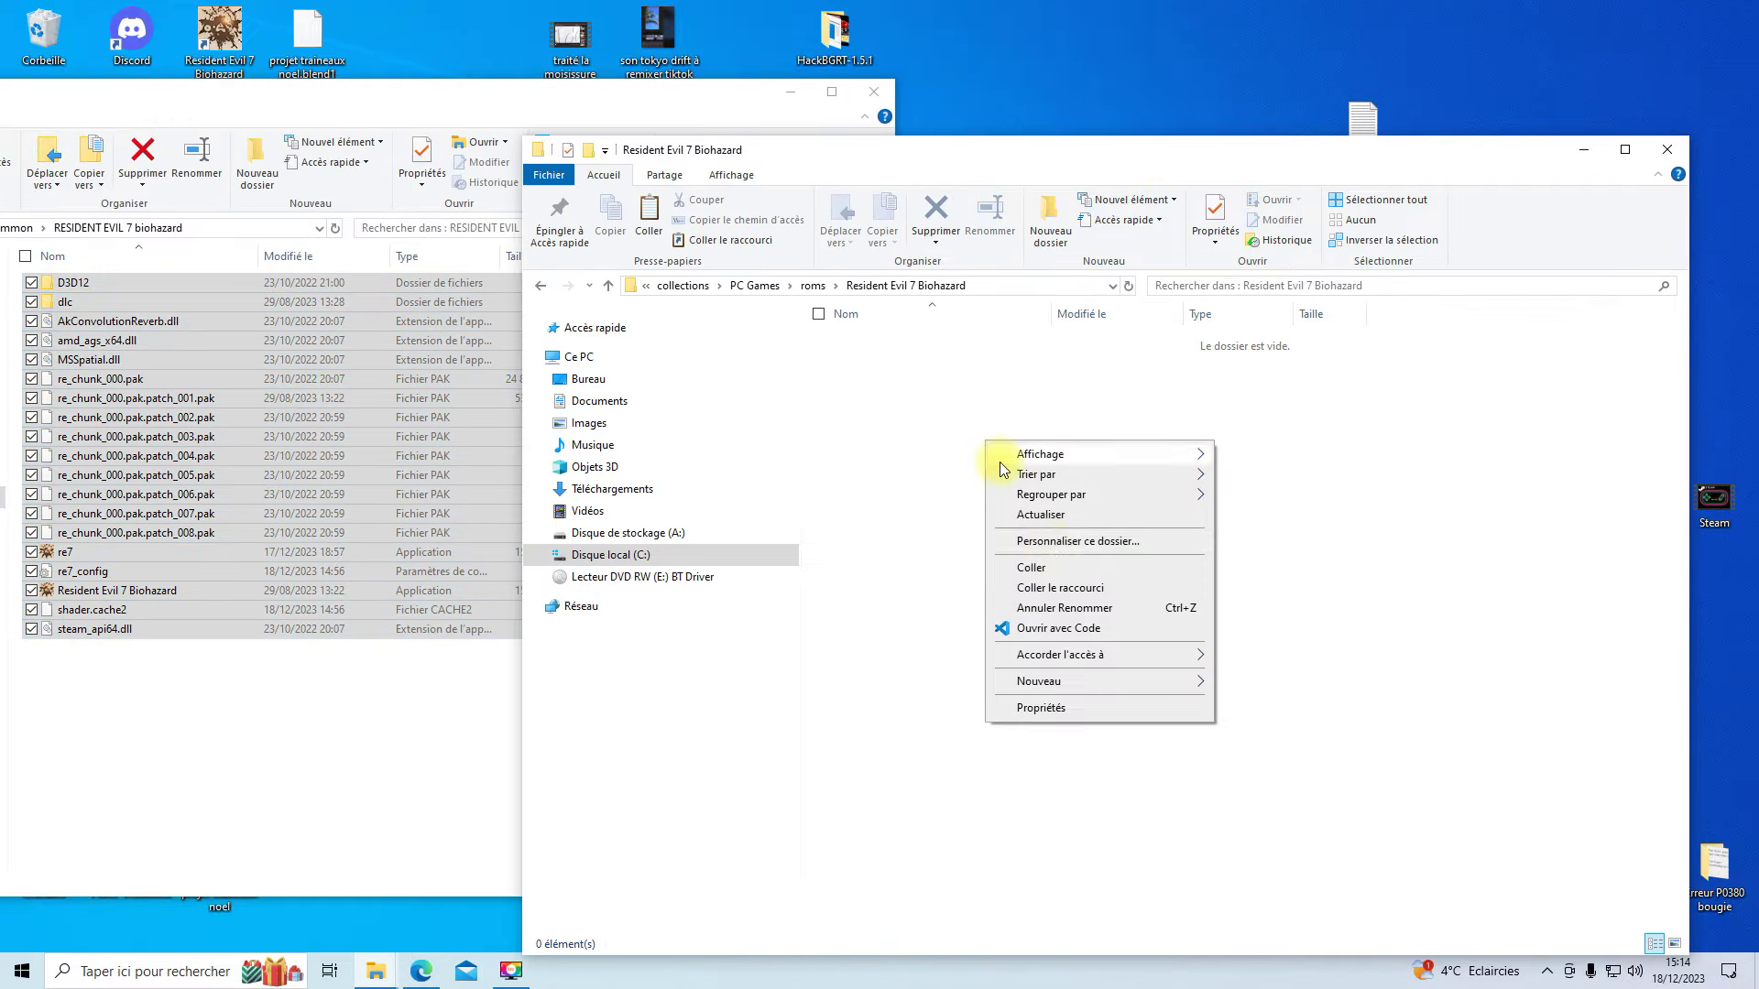
{"action": "left_click", "coordinate": [1054, 566]}
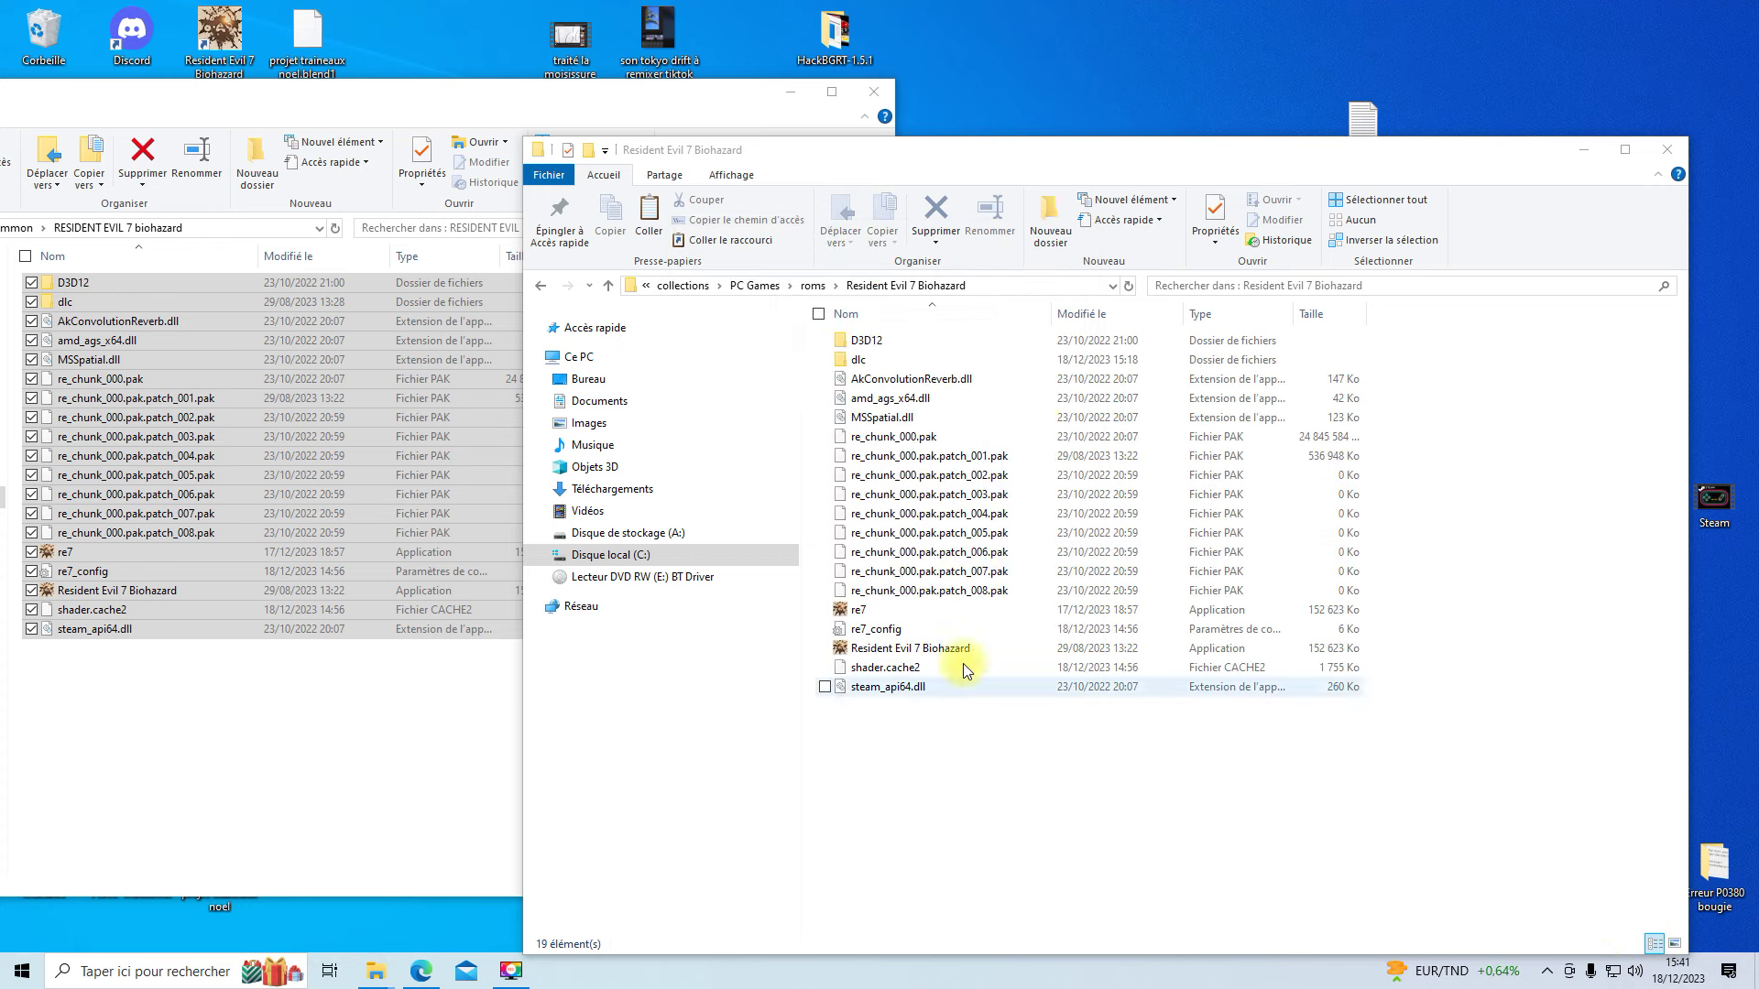
{"action": "left_click", "coordinate": [811, 286]}
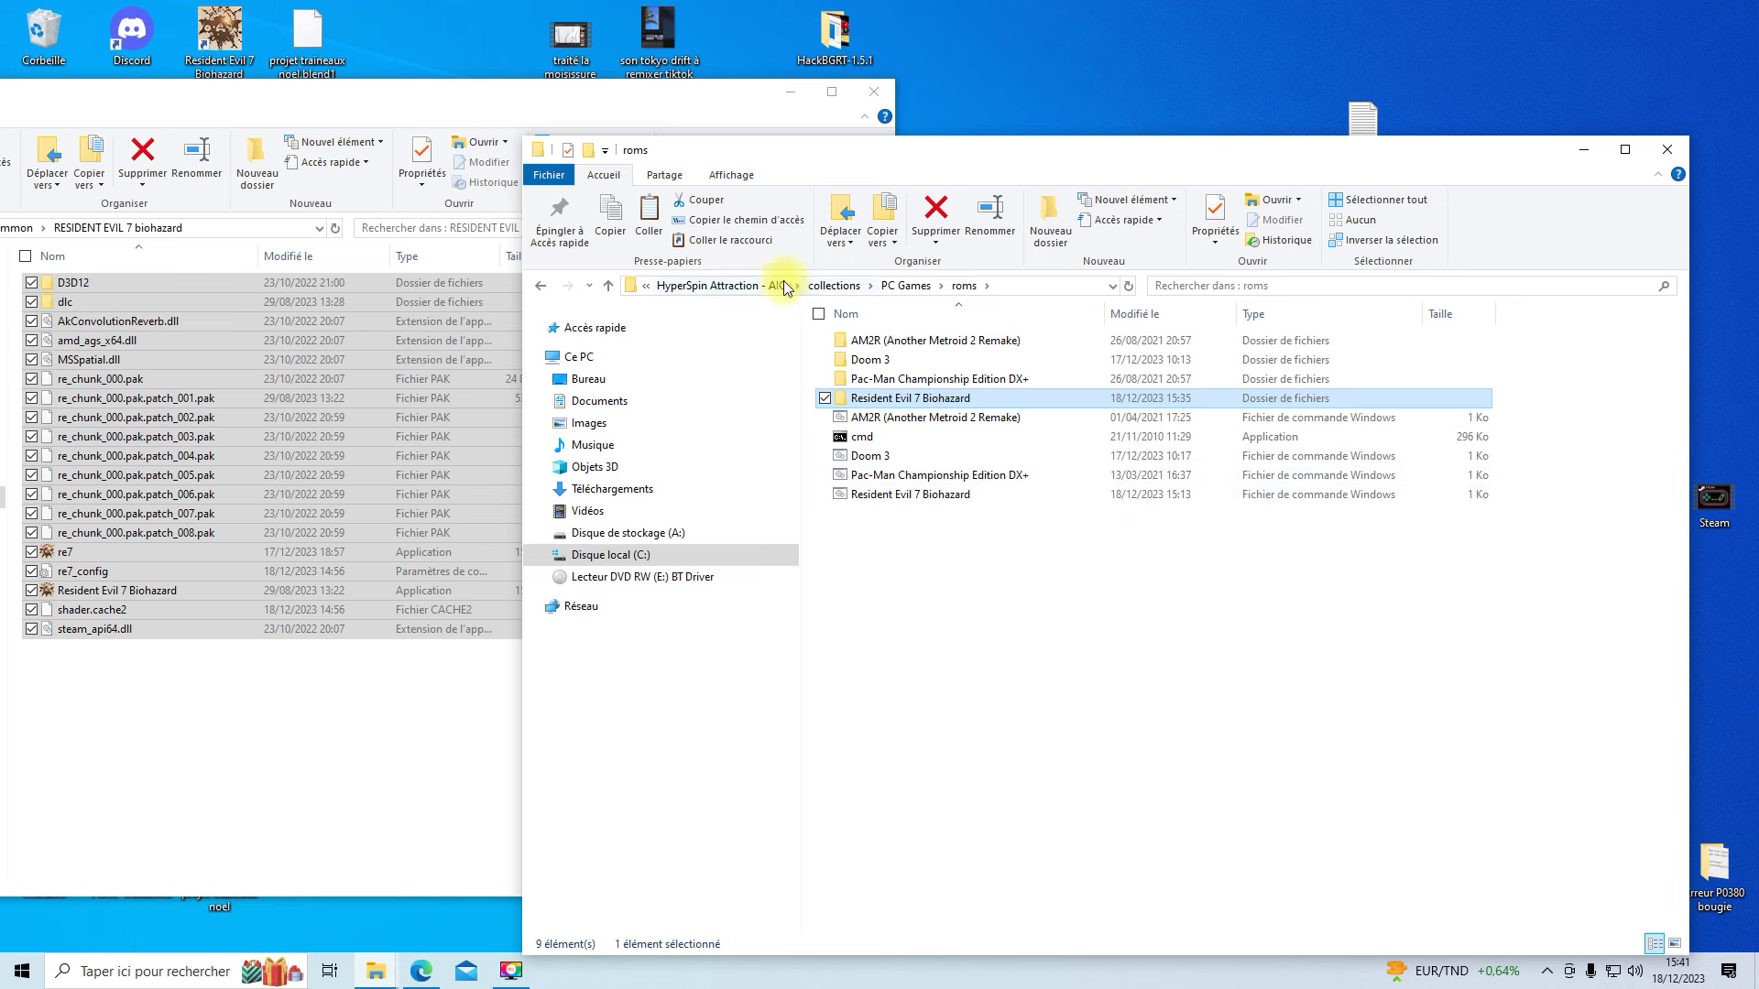
- Run RocketLauncherUI.exe from HyperSpin Attraction - AIO\RocketLauncher\RocketLauncherUI
{"action": "left_click", "coordinate": [706, 285]}
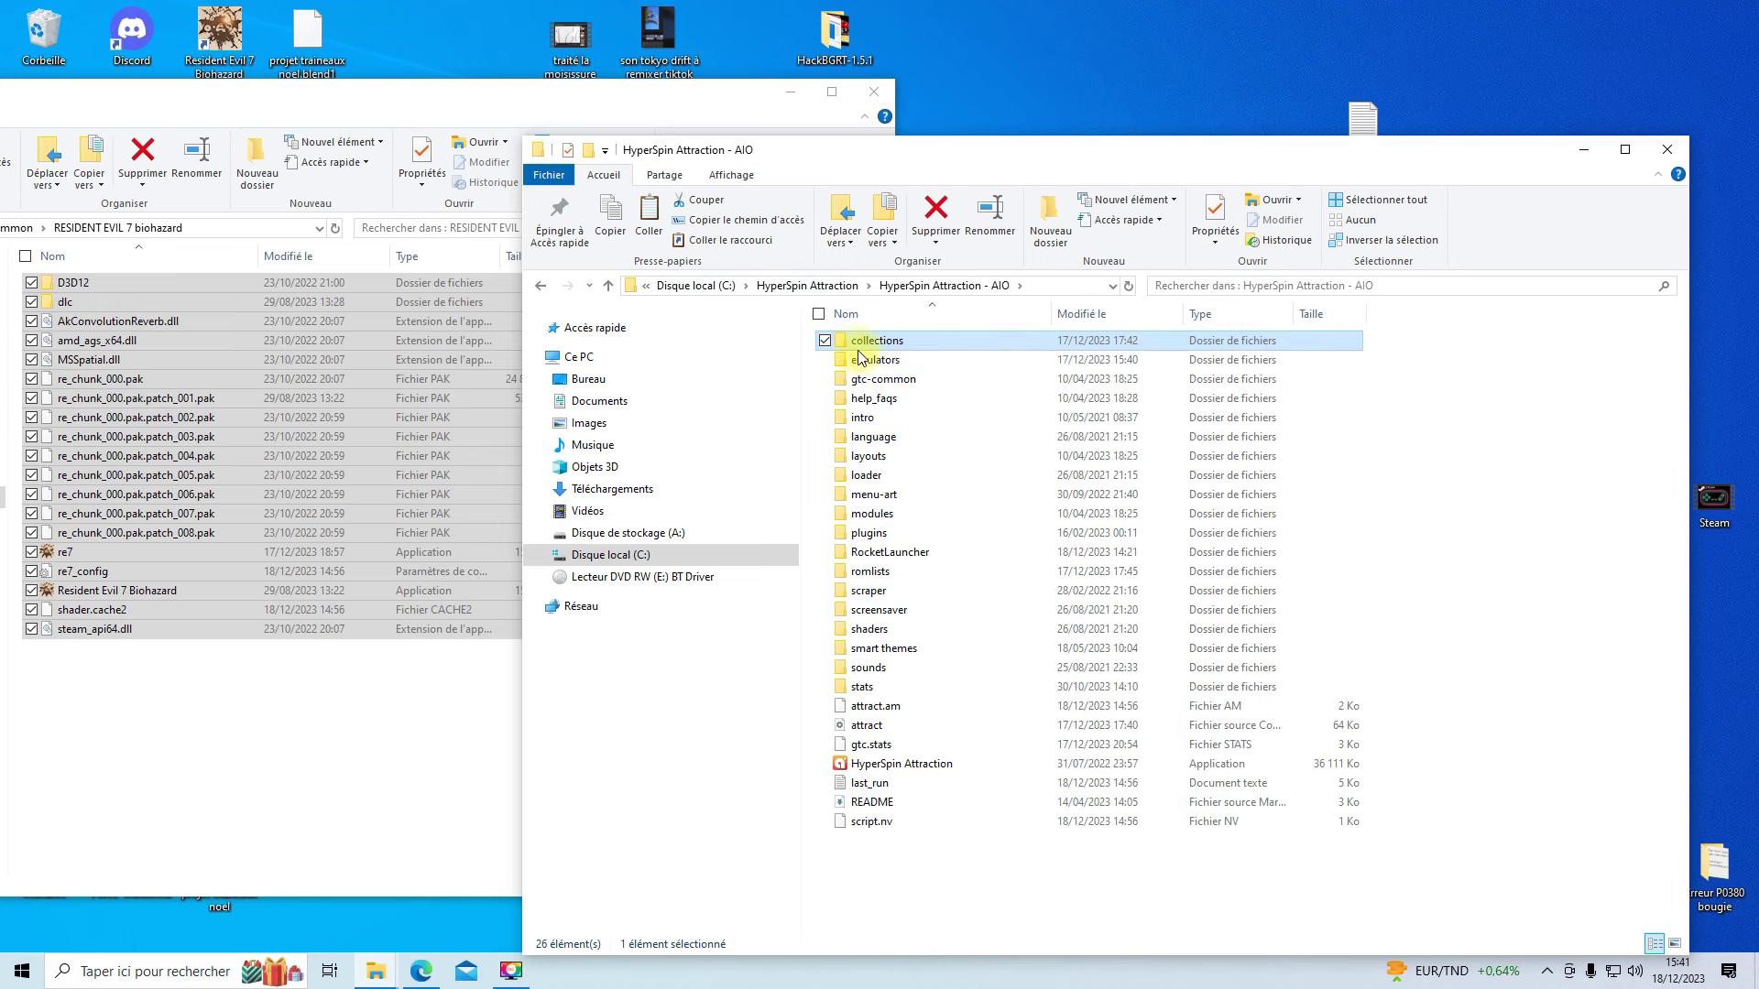
{"action": "double_click", "coordinate": [894, 555]}
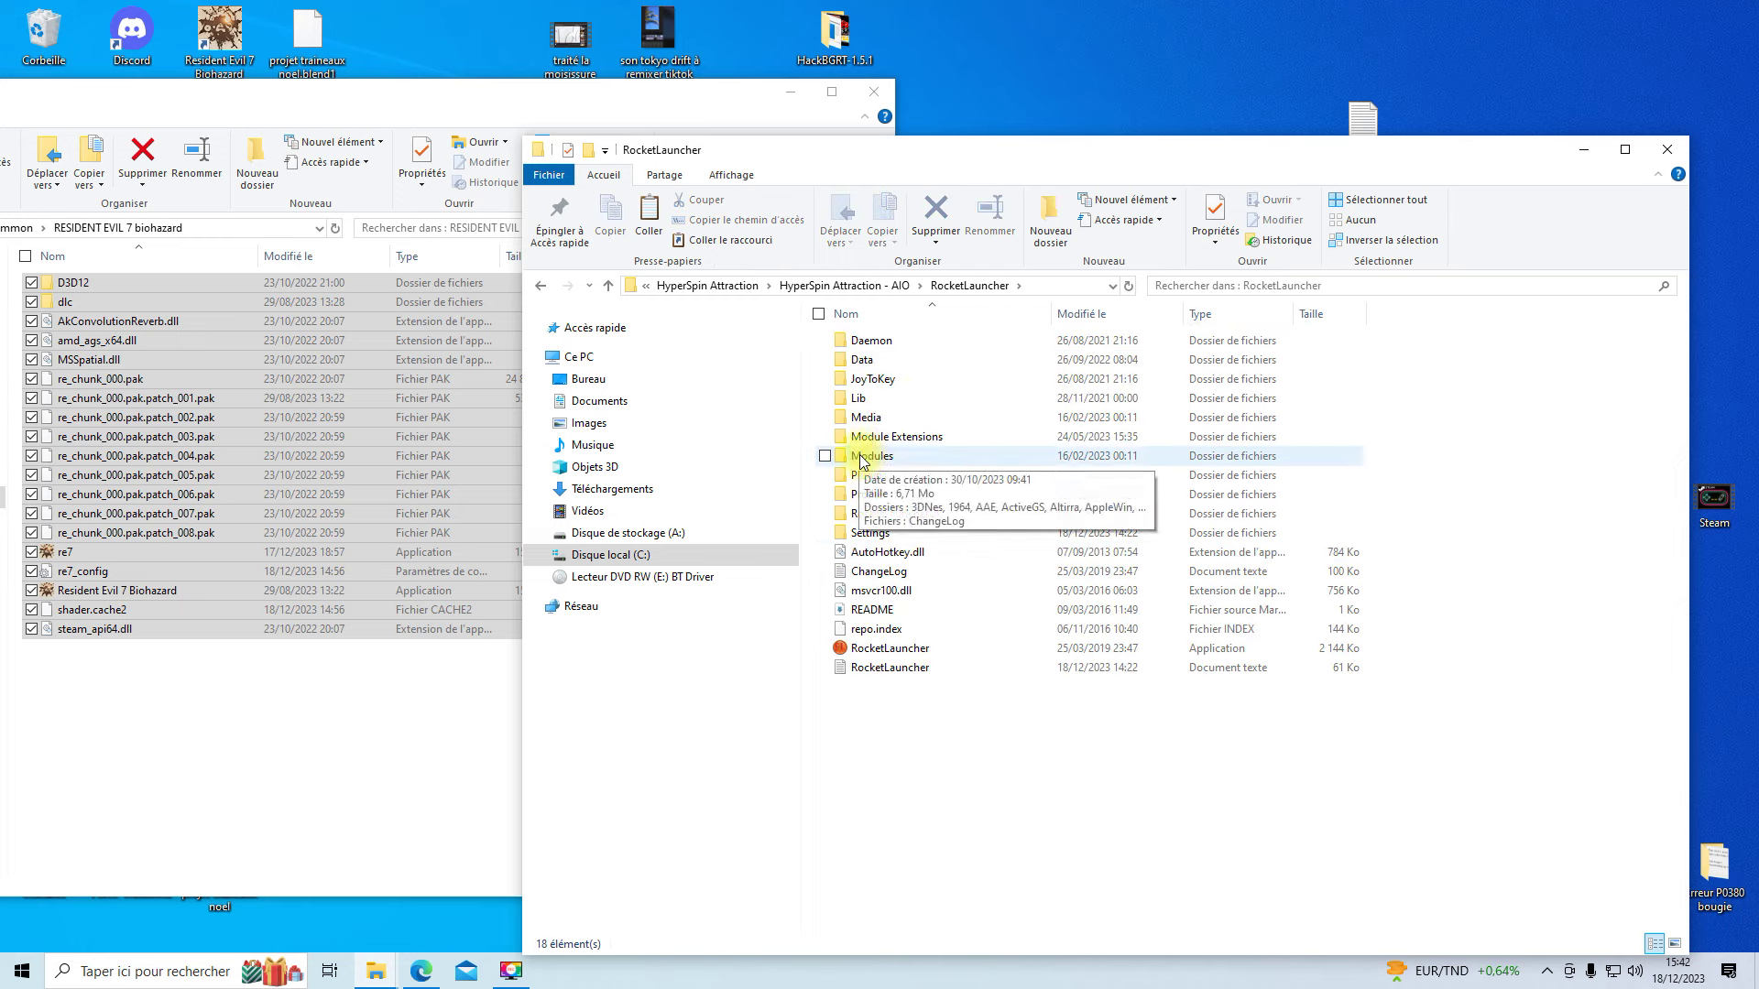
{"action": "double_click", "coordinate": [900, 515]}
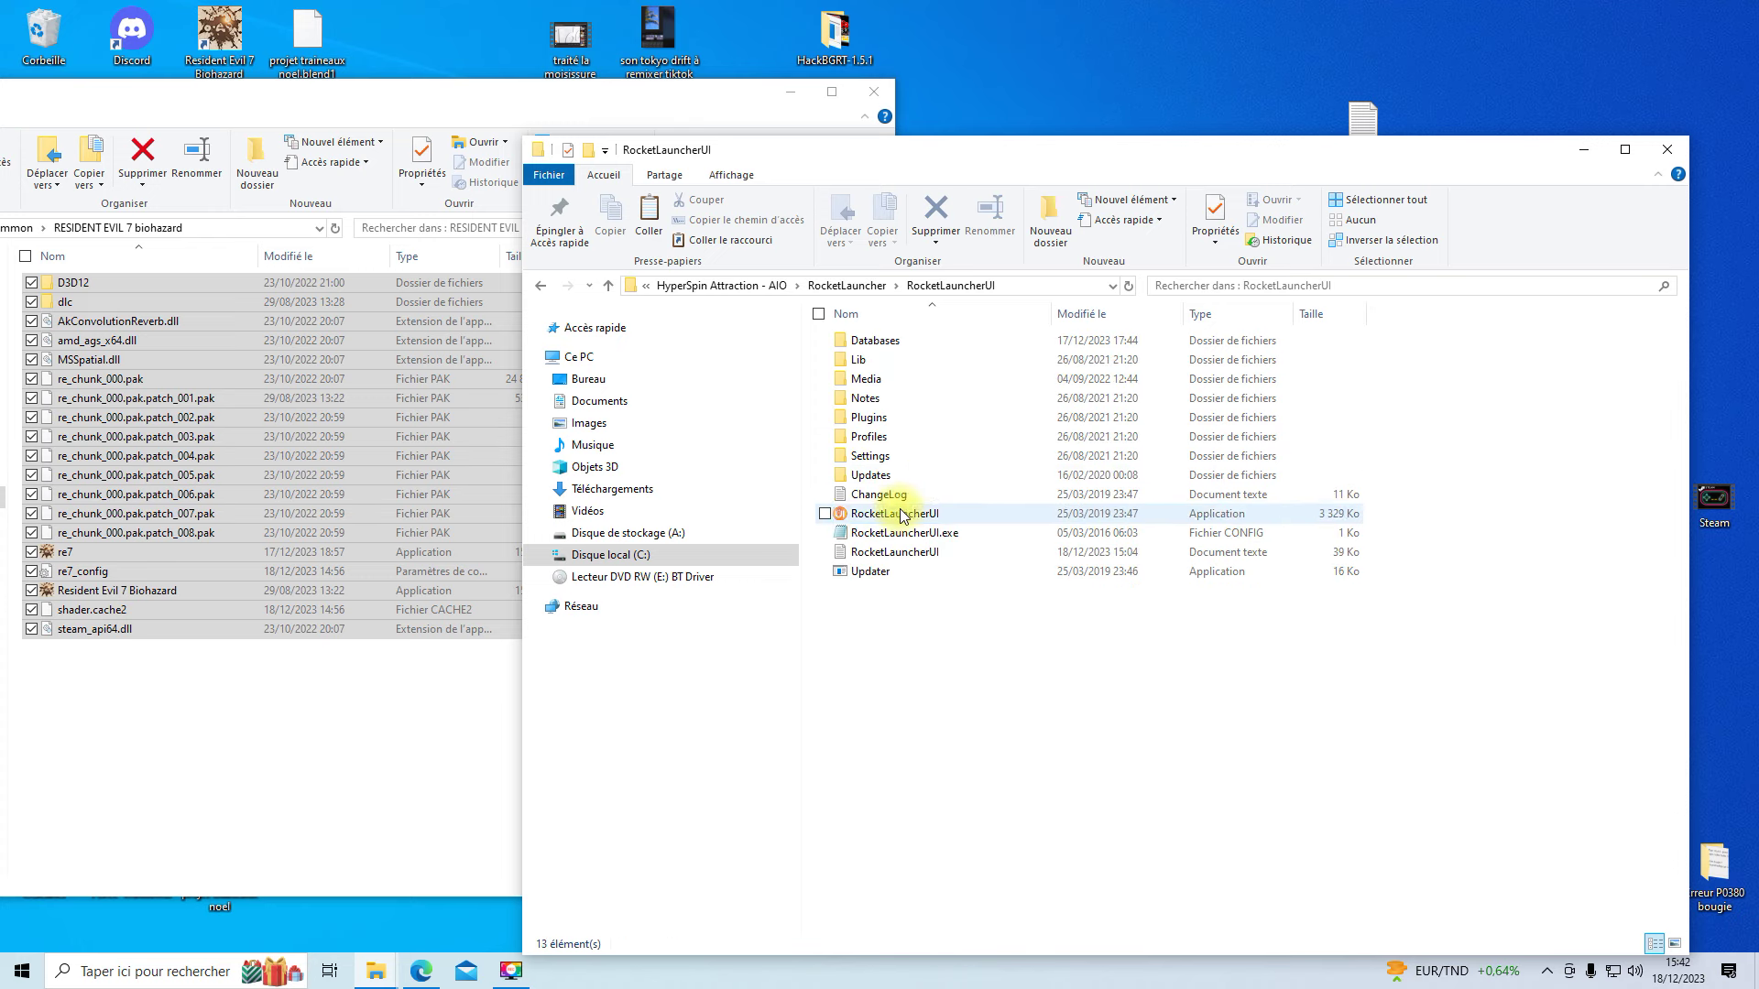
{"action": "double_click", "coordinate": [916, 515]}
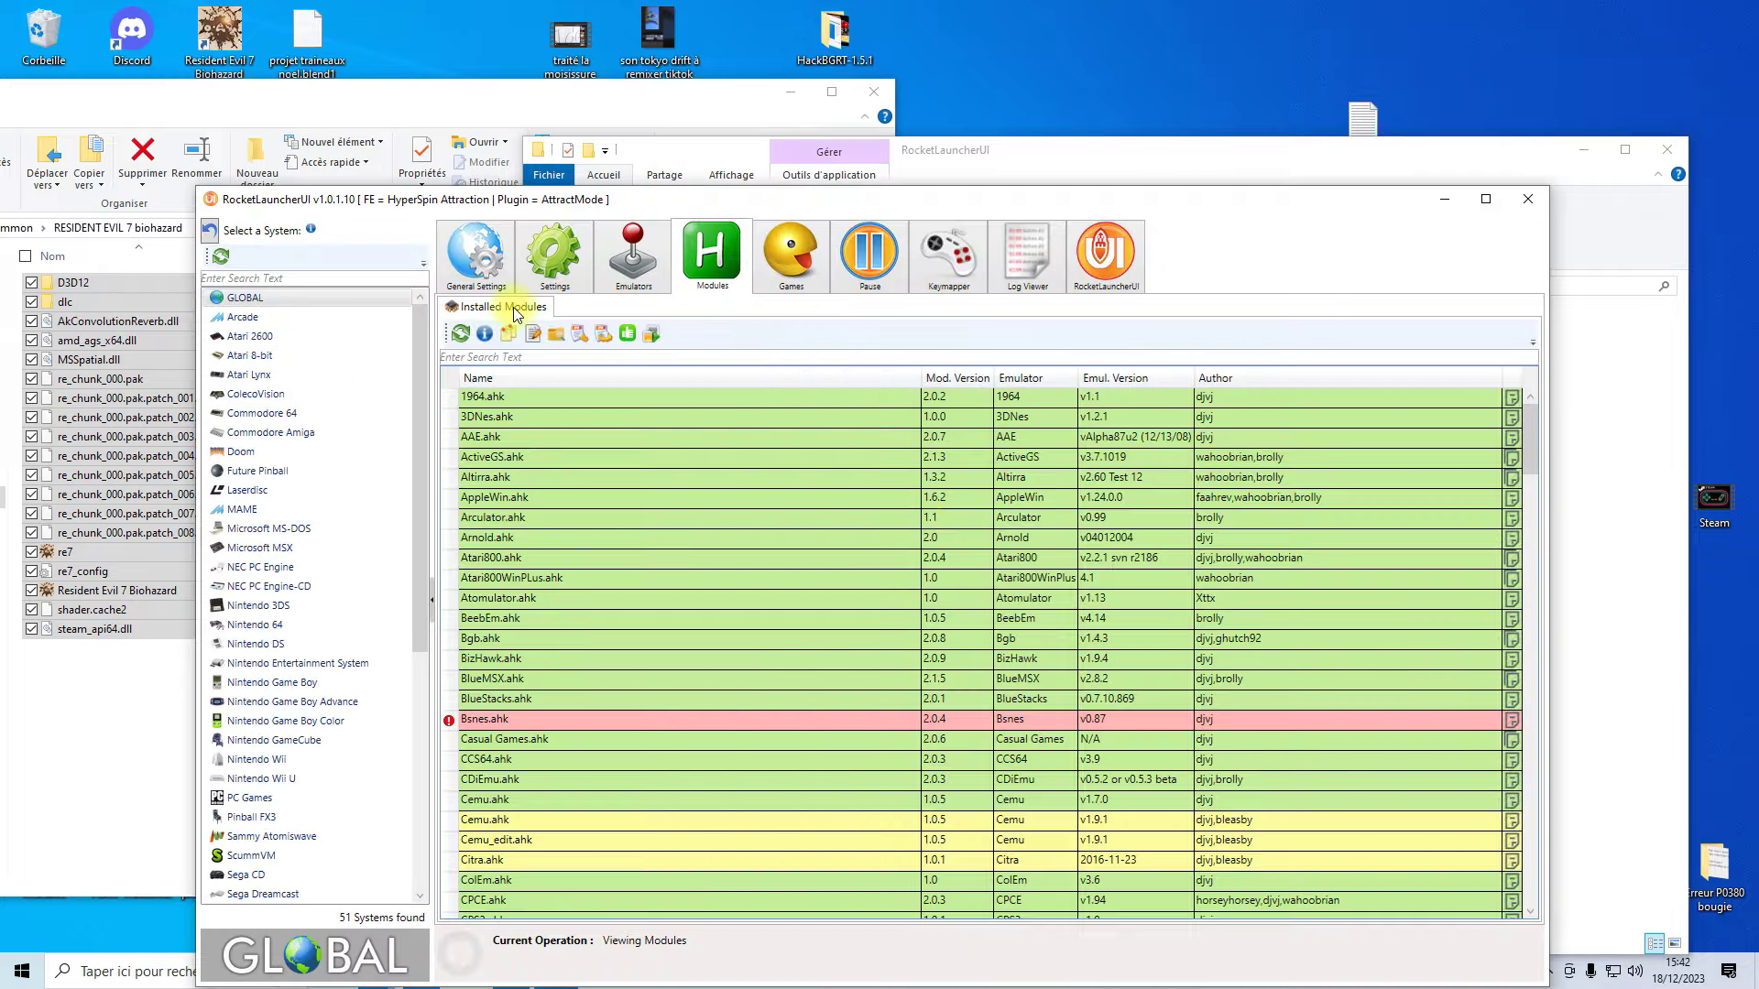
- Open the PCLauncher.ahk system settings editor for PC Games and begin adding a rom entry
{"action": "left_click", "coordinate": [242, 798]}
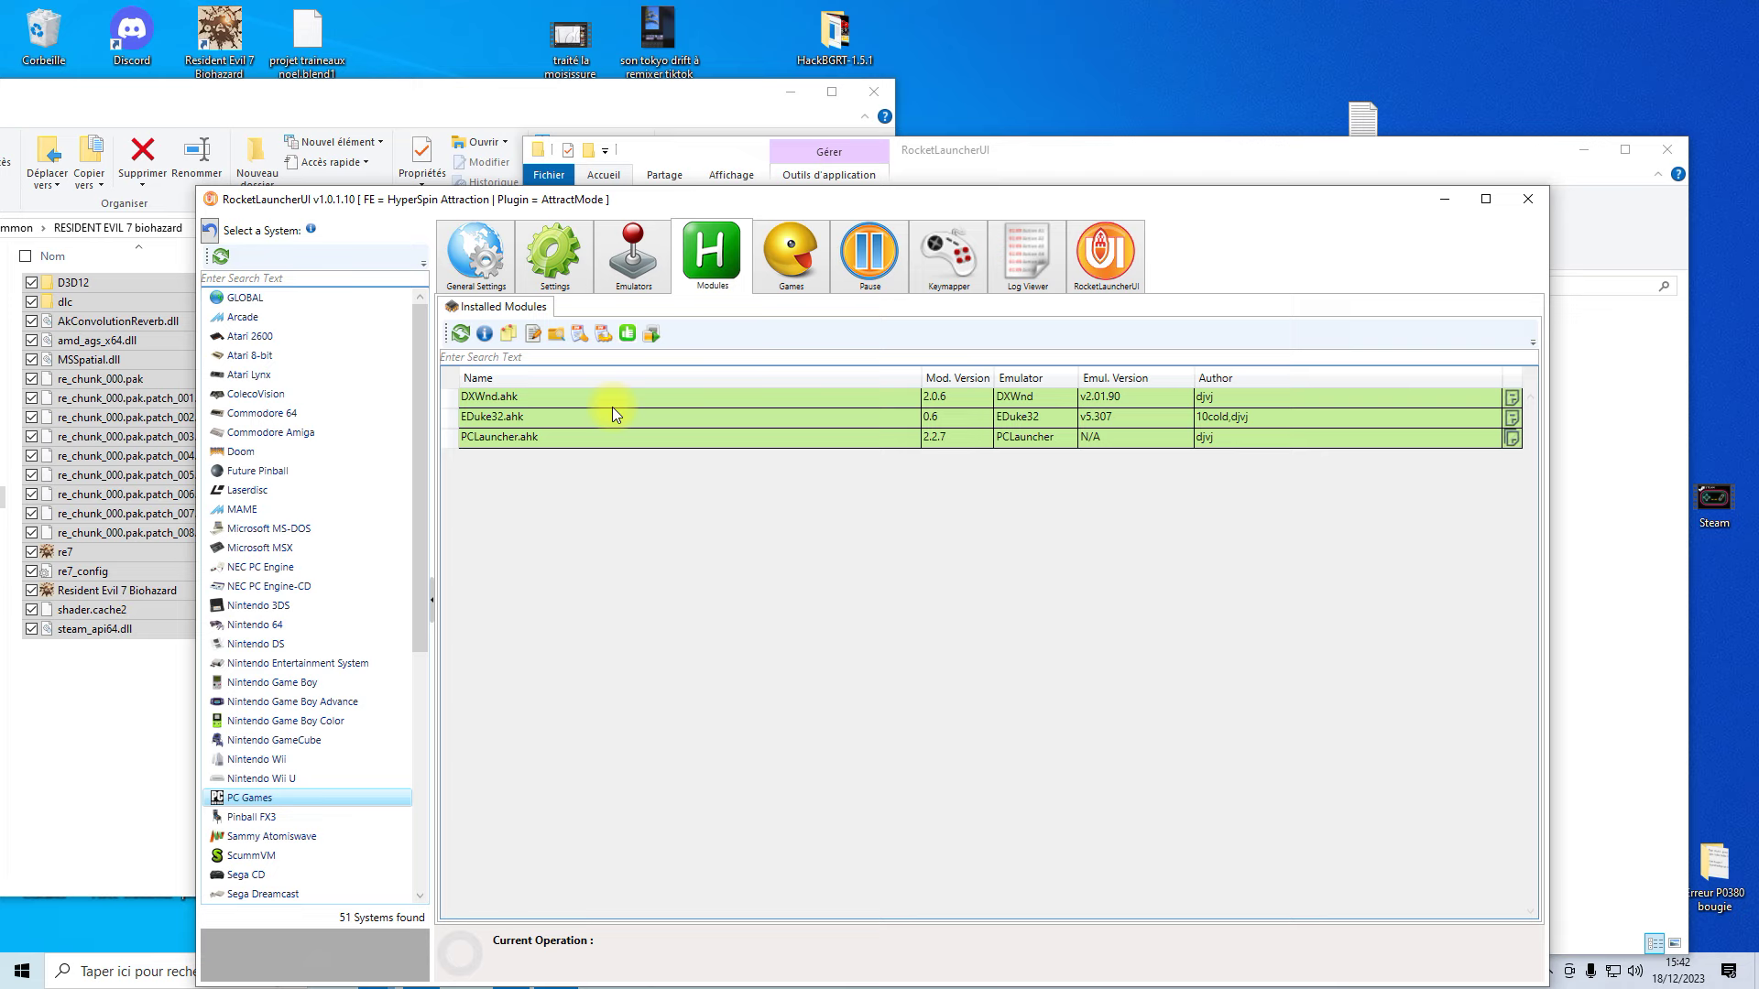
{"action": "left_click", "coordinate": [545, 443]}
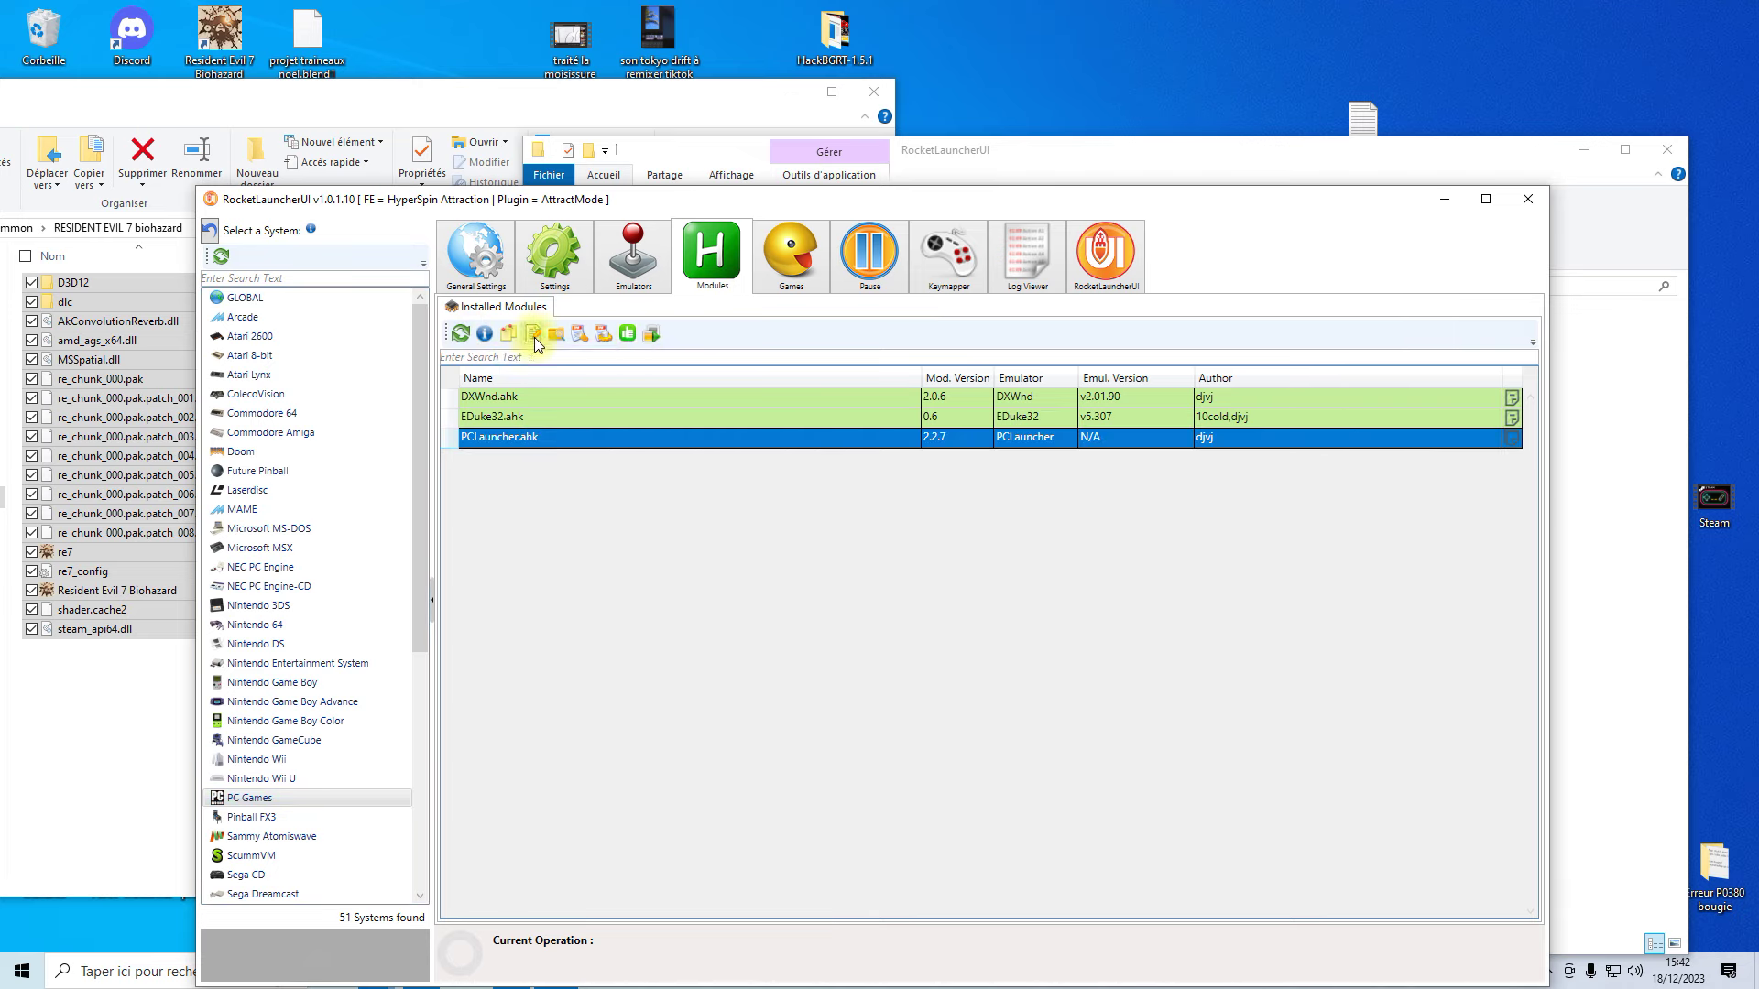
{"action": "left_click", "coordinate": [604, 333]}
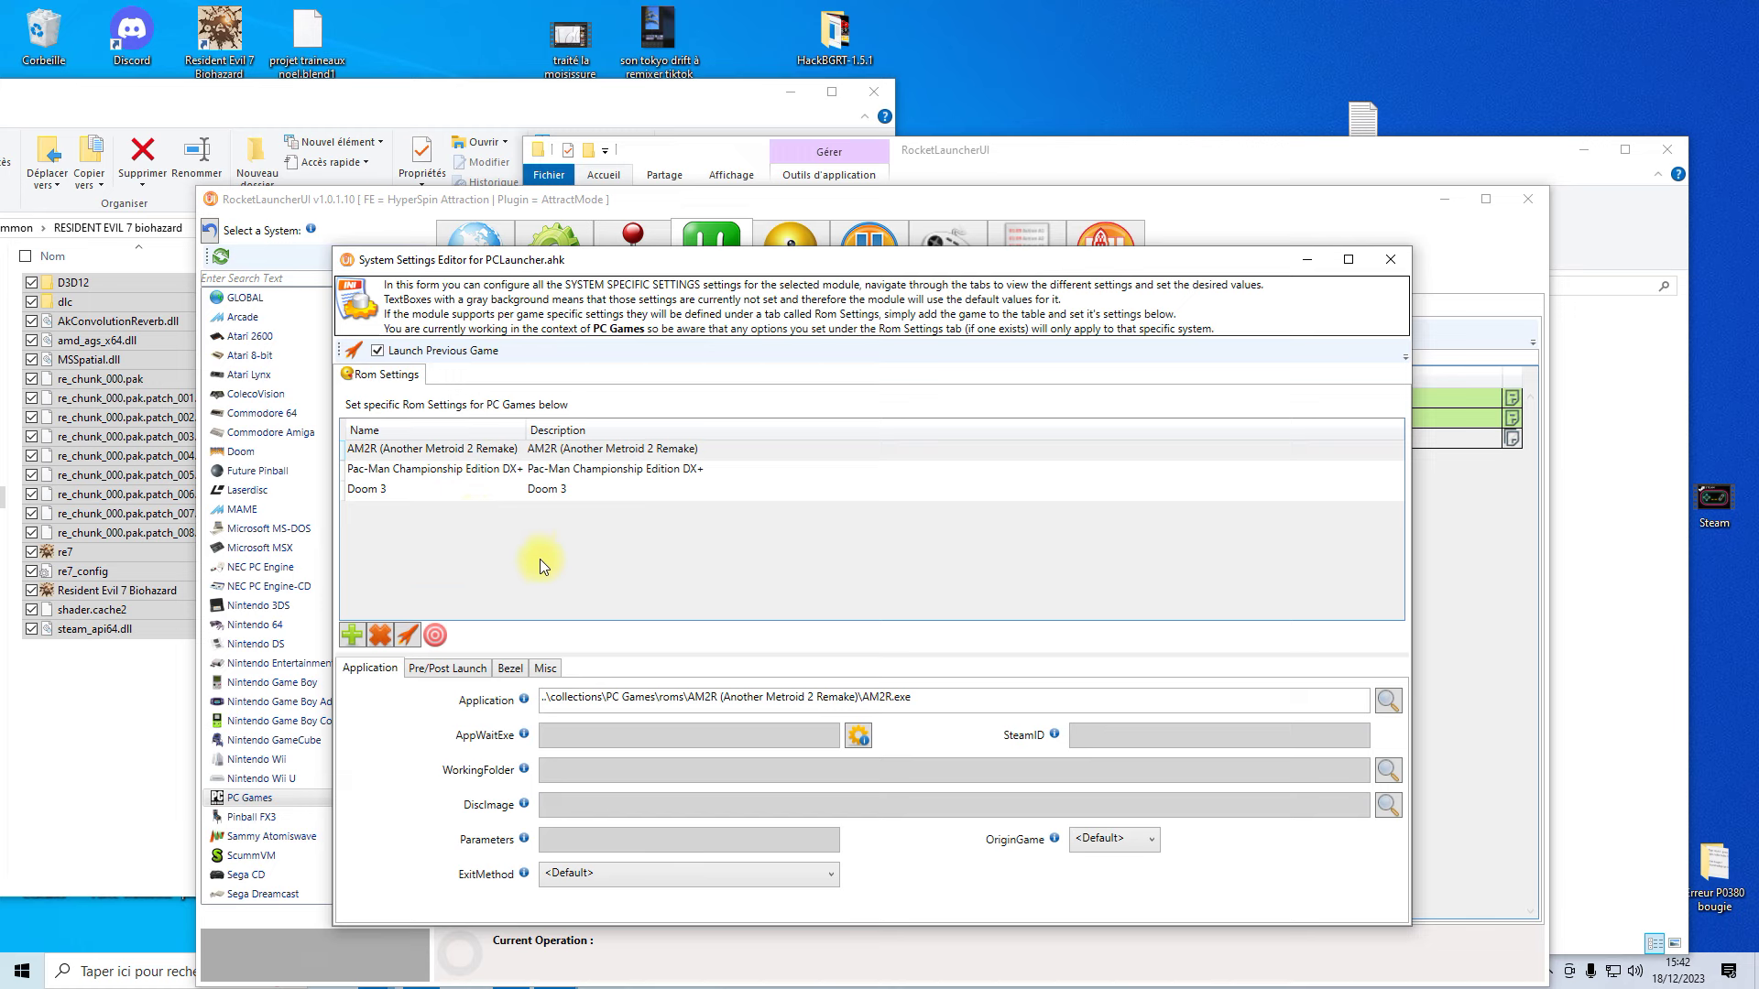
{"action": "left_click", "coordinate": [352, 635]}
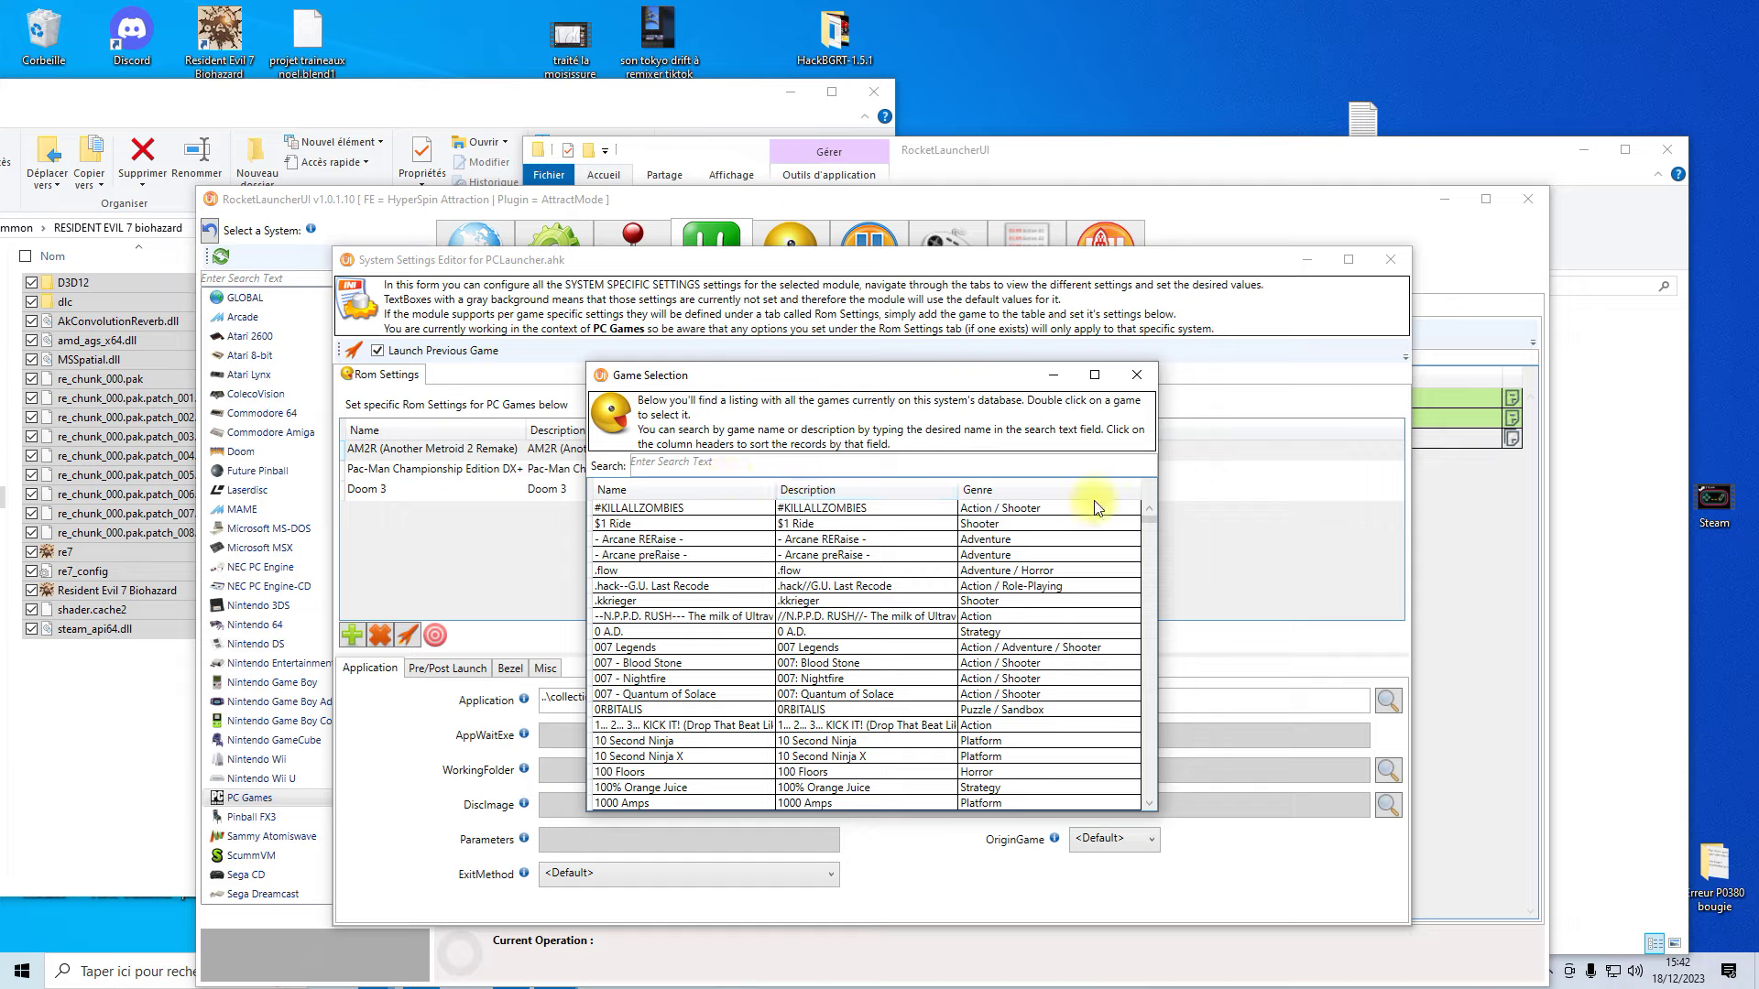
- Add Resident Evil 7 Biohazard from the Game Selection list as a new PC Games rom entry
{"action": "left_click_drag", "start_coordinate": [1157, 517], "coordinate": [1150, 701]}
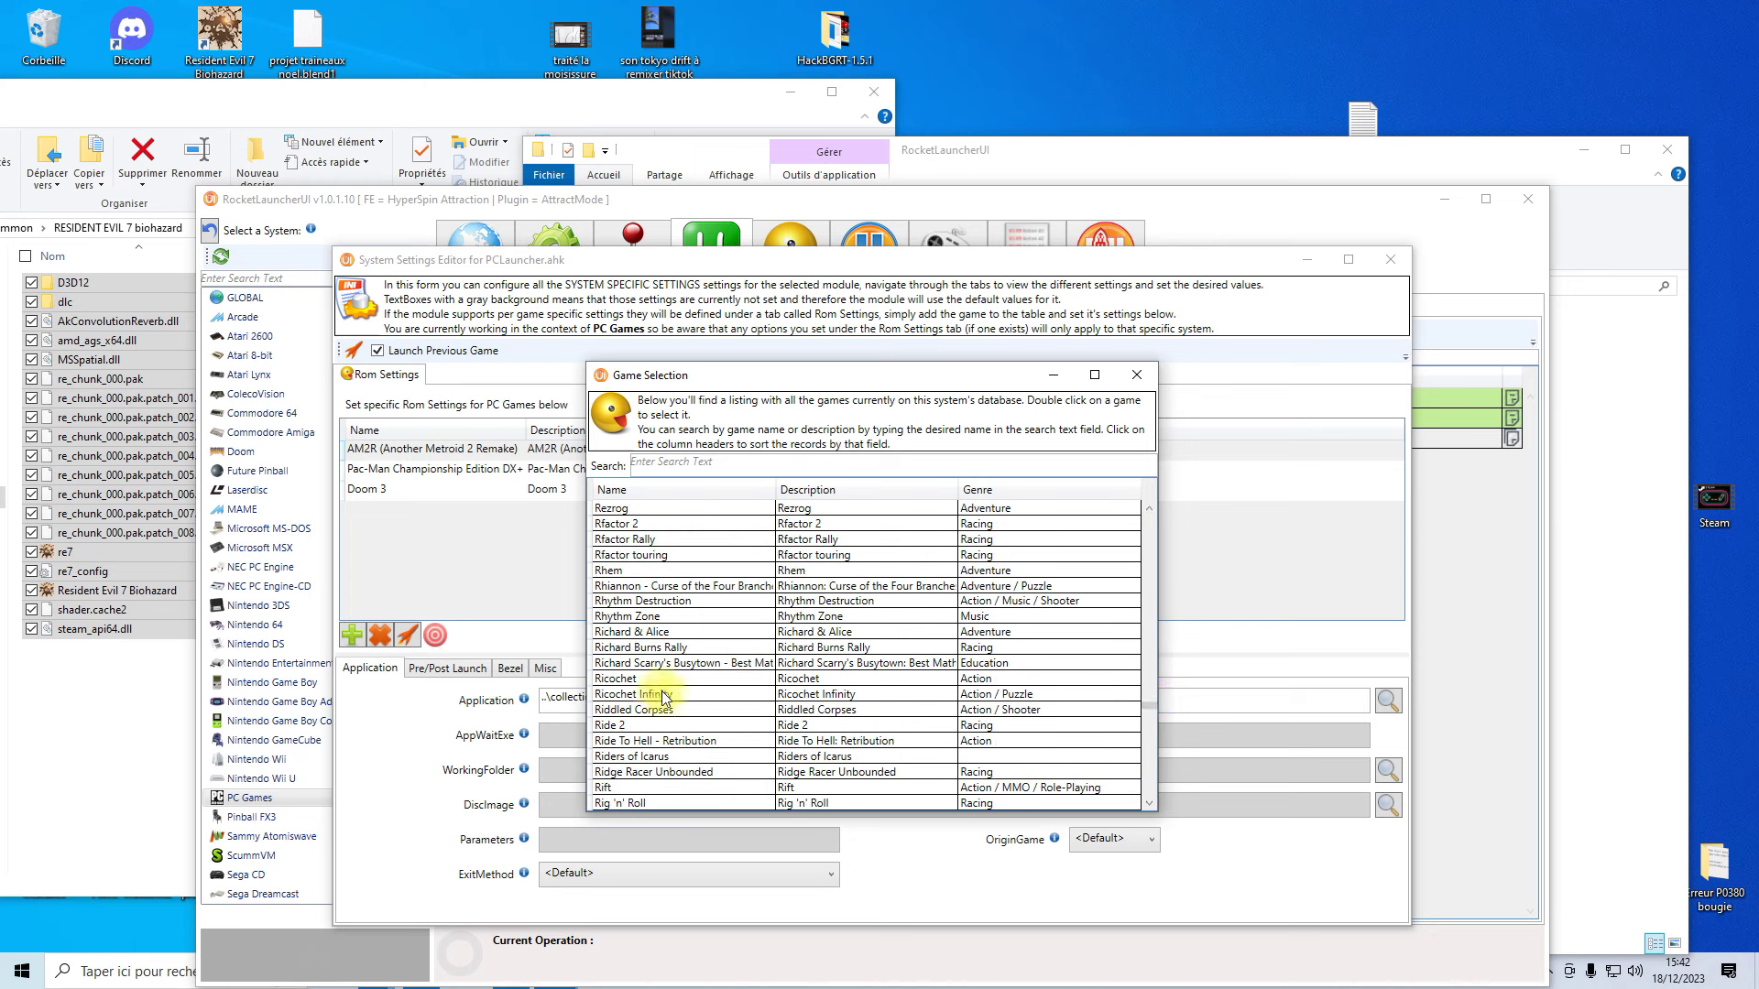
{"action": "scroll", "coordinate": [666, 696], "scroll_direction": "up", "scroll_amount": 6}
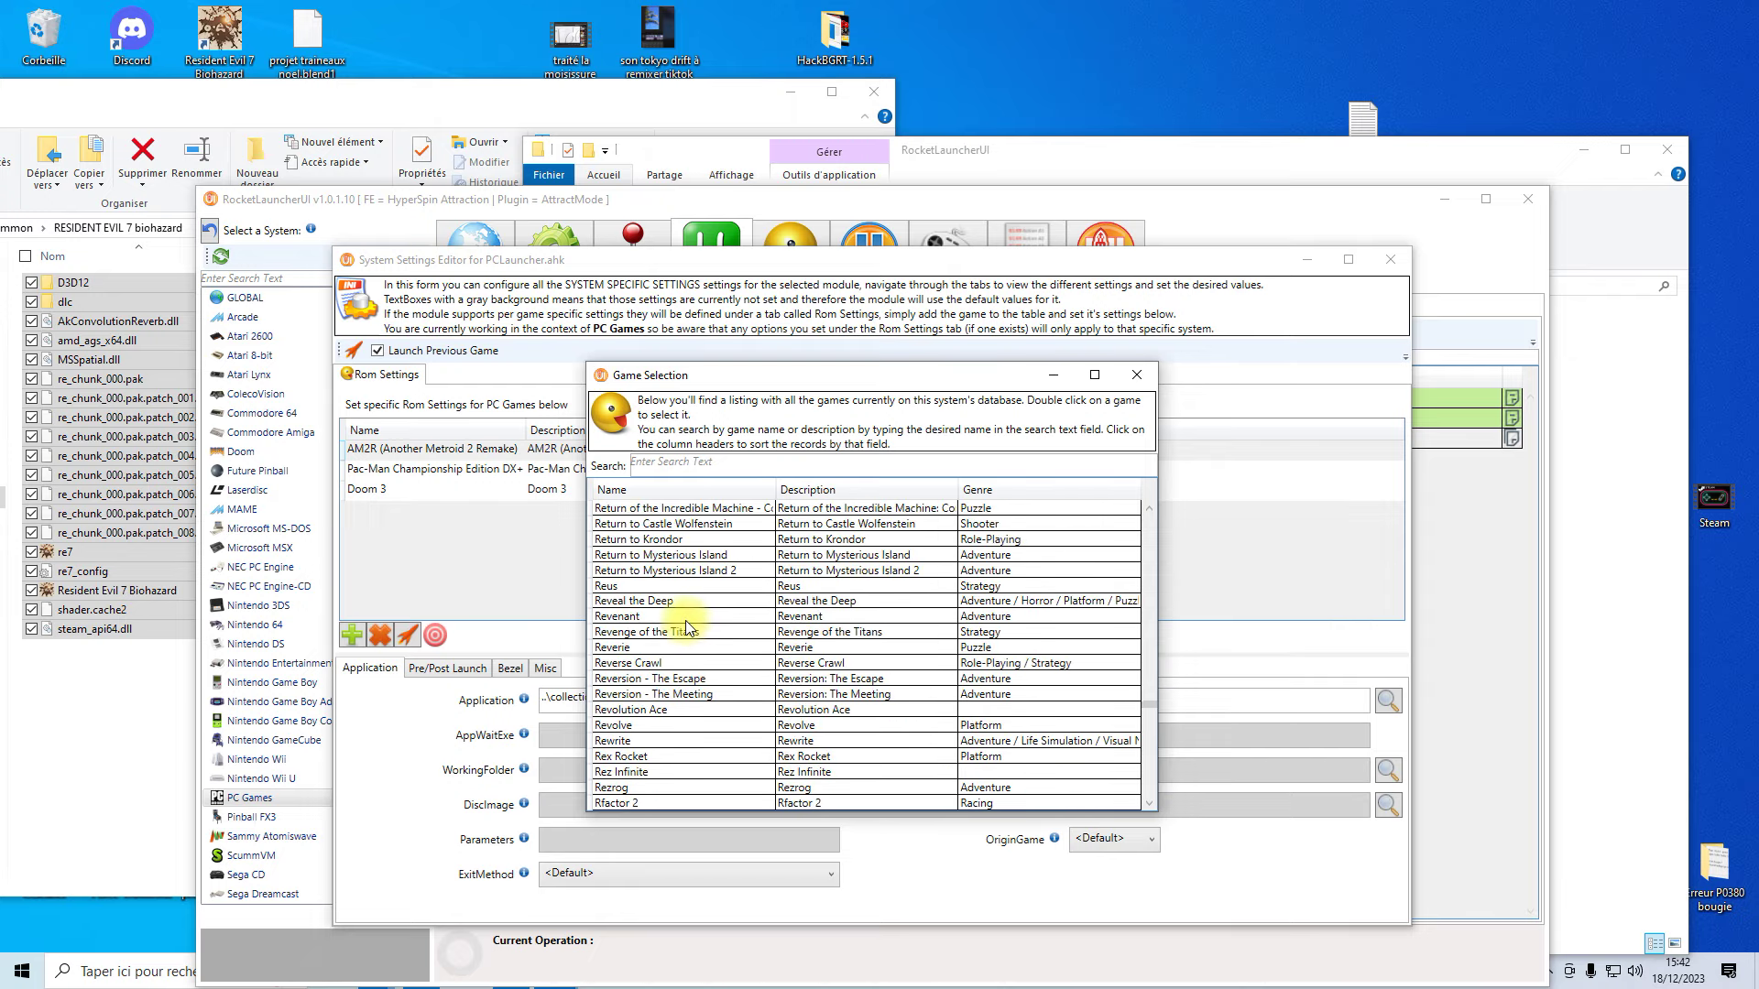
{"action": "scroll", "coordinate": [687, 628], "scroll_direction": "up", "scroll_amount": 7}
{"action": "scroll", "coordinate": [682, 530], "scroll_direction": "up", "scroll_amount": 2}
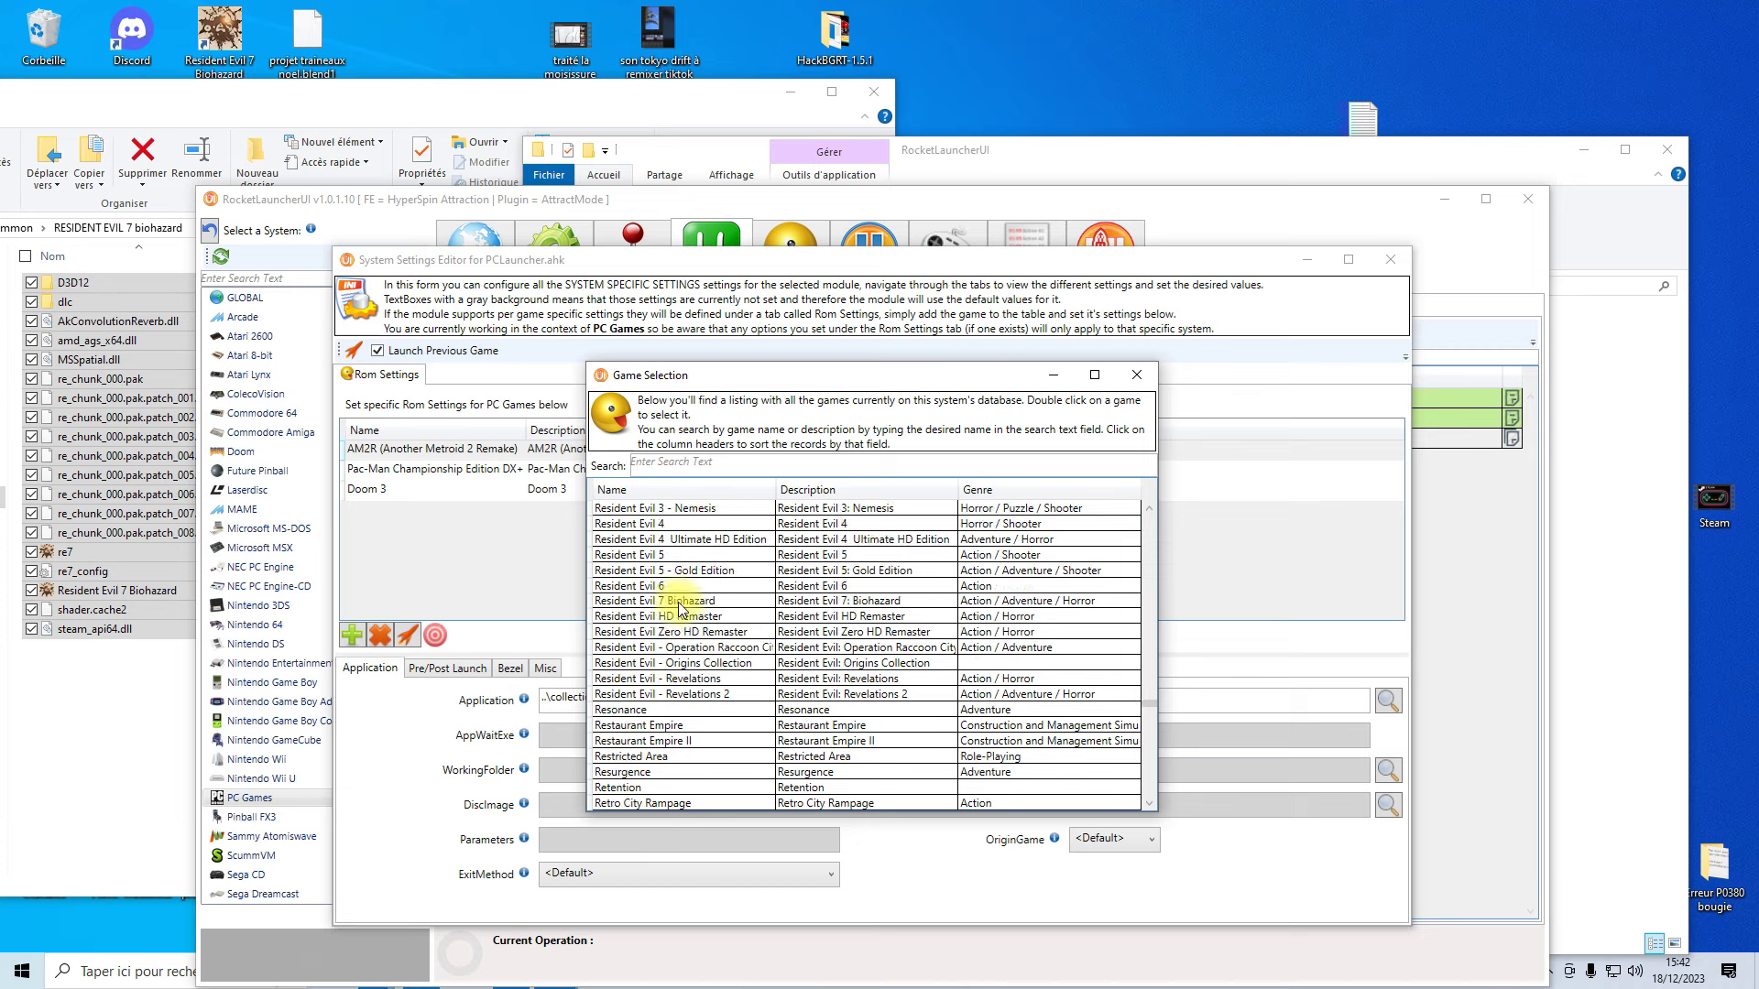
{"action": "left_click", "coordinate": [624, 601]}
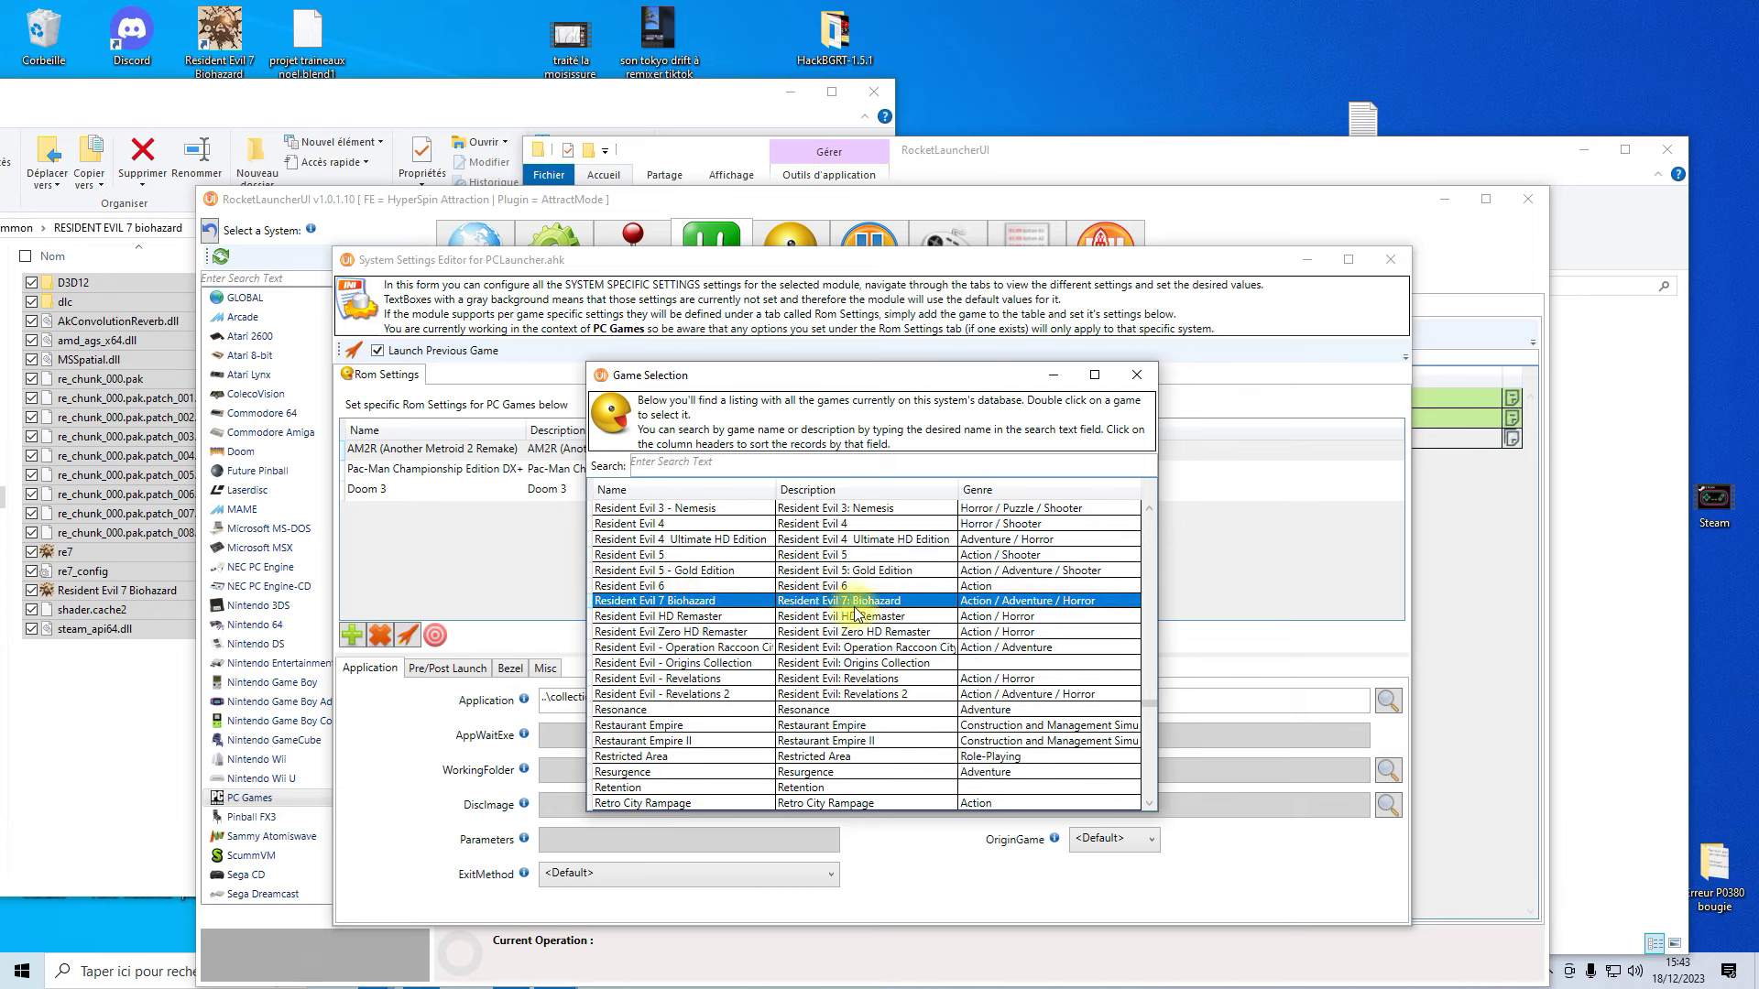
{"action": "double_click", "coordinate": [737, 601]}
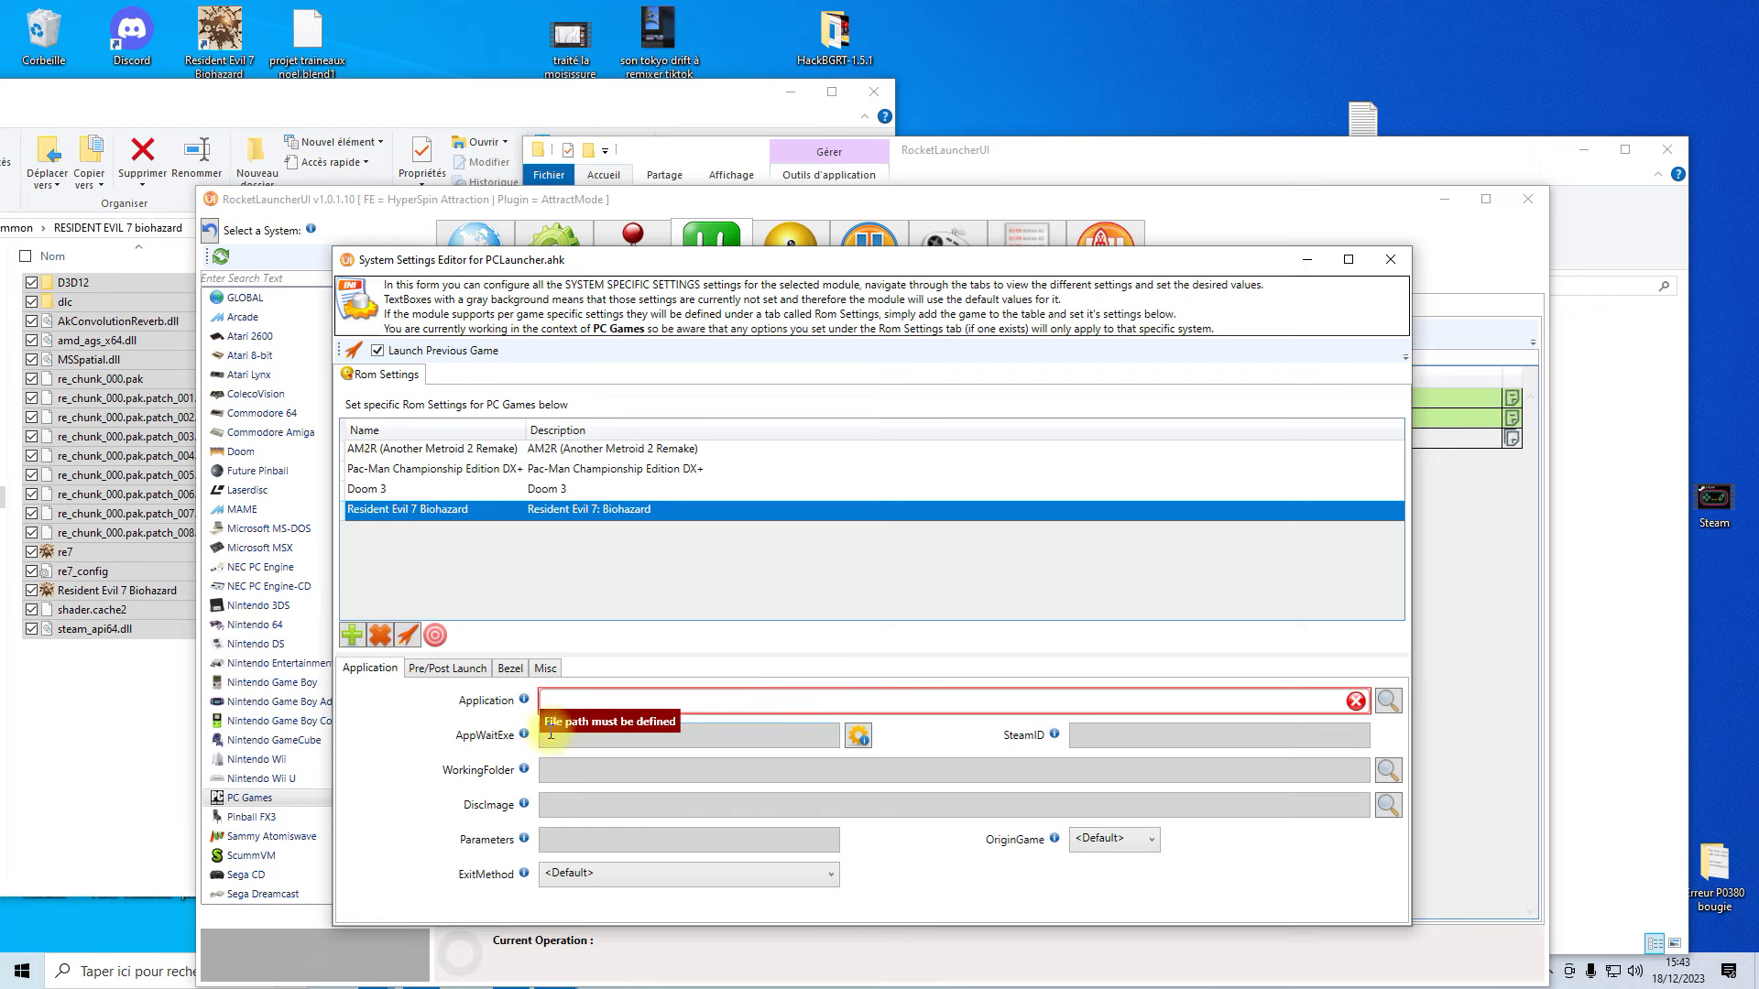
- Set AppWaitExe to Resident Evil 7 Biohazard.exe from collections\PC Games\roms\Resident Evil 7 Biohazard
{"action": "left_click", "coordinate": [859, 735]}
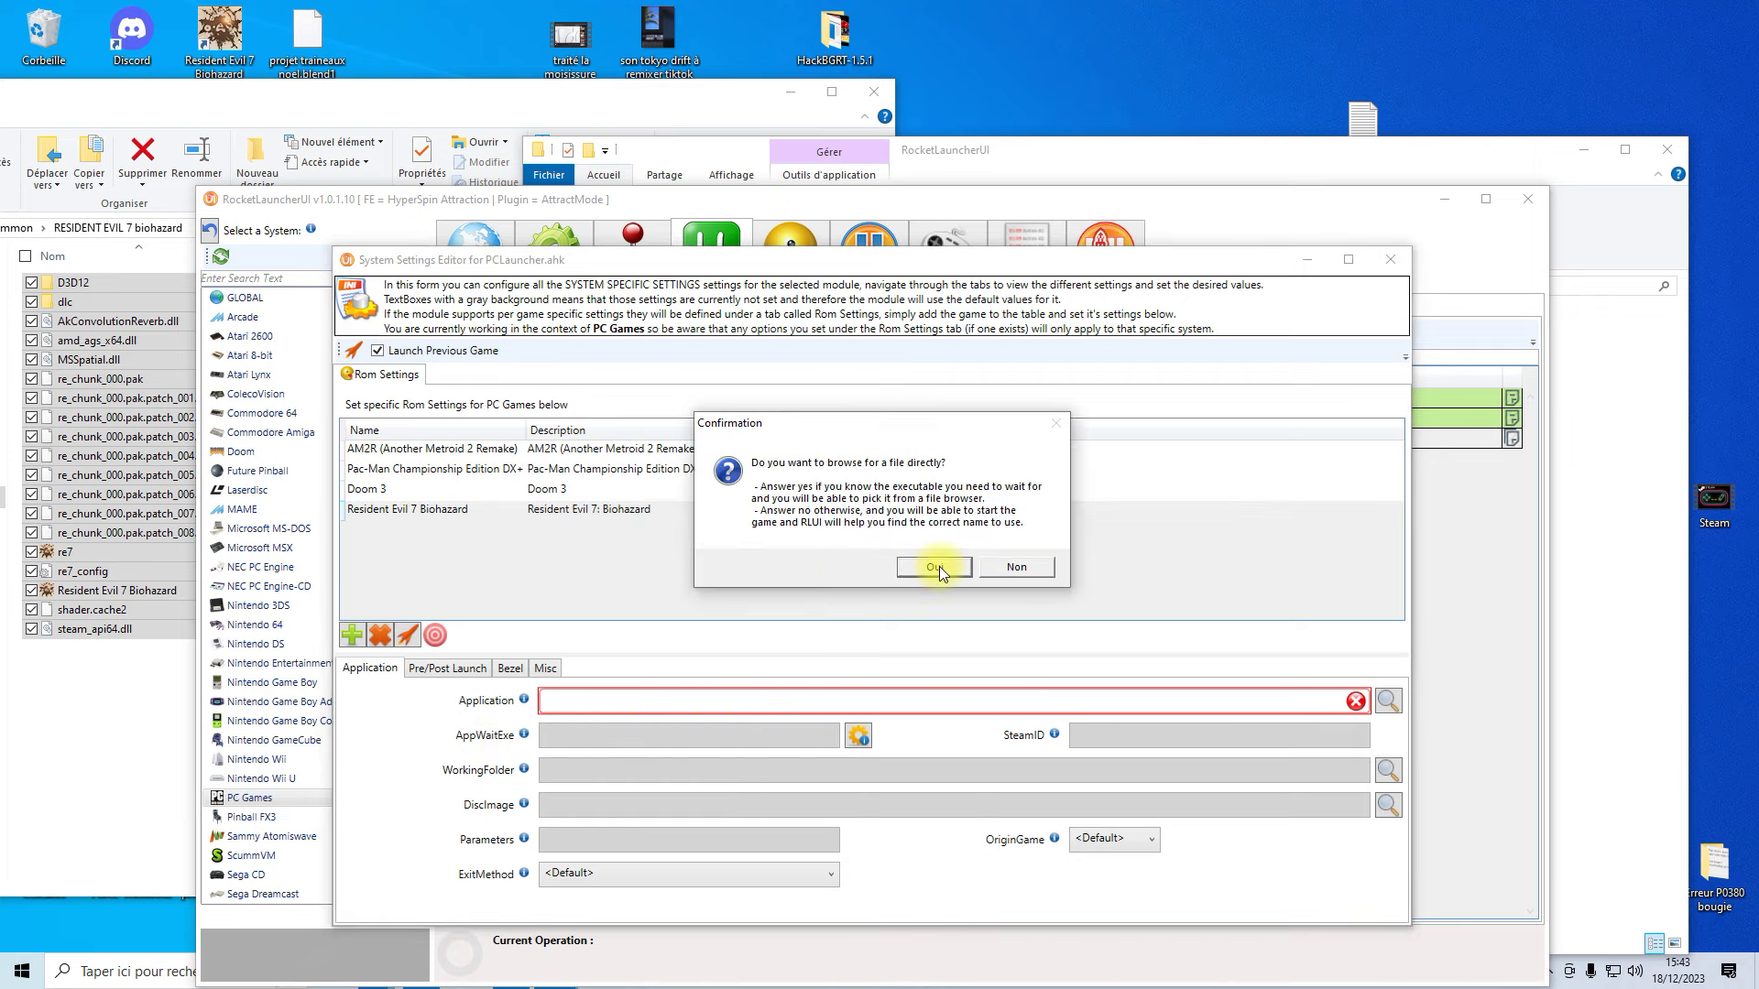
{"action": "left_click", "coordinate": [933, 567]}
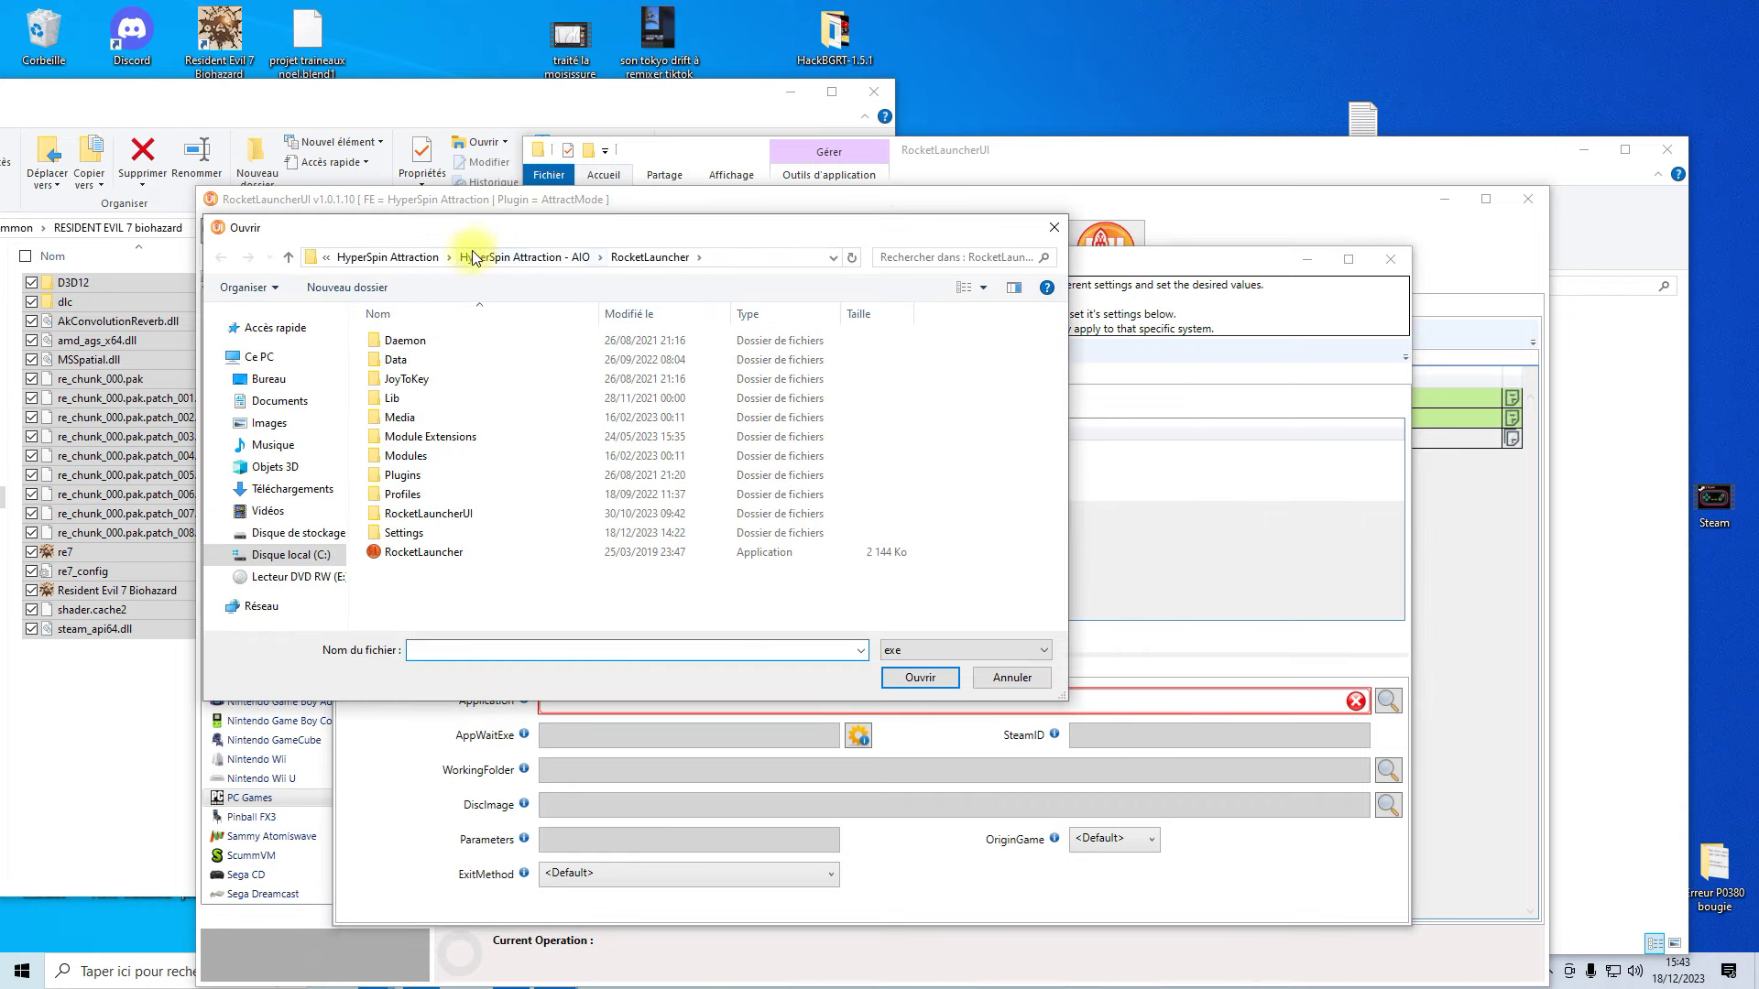
{"action": "left_click", "coordinate": [514, 260]}
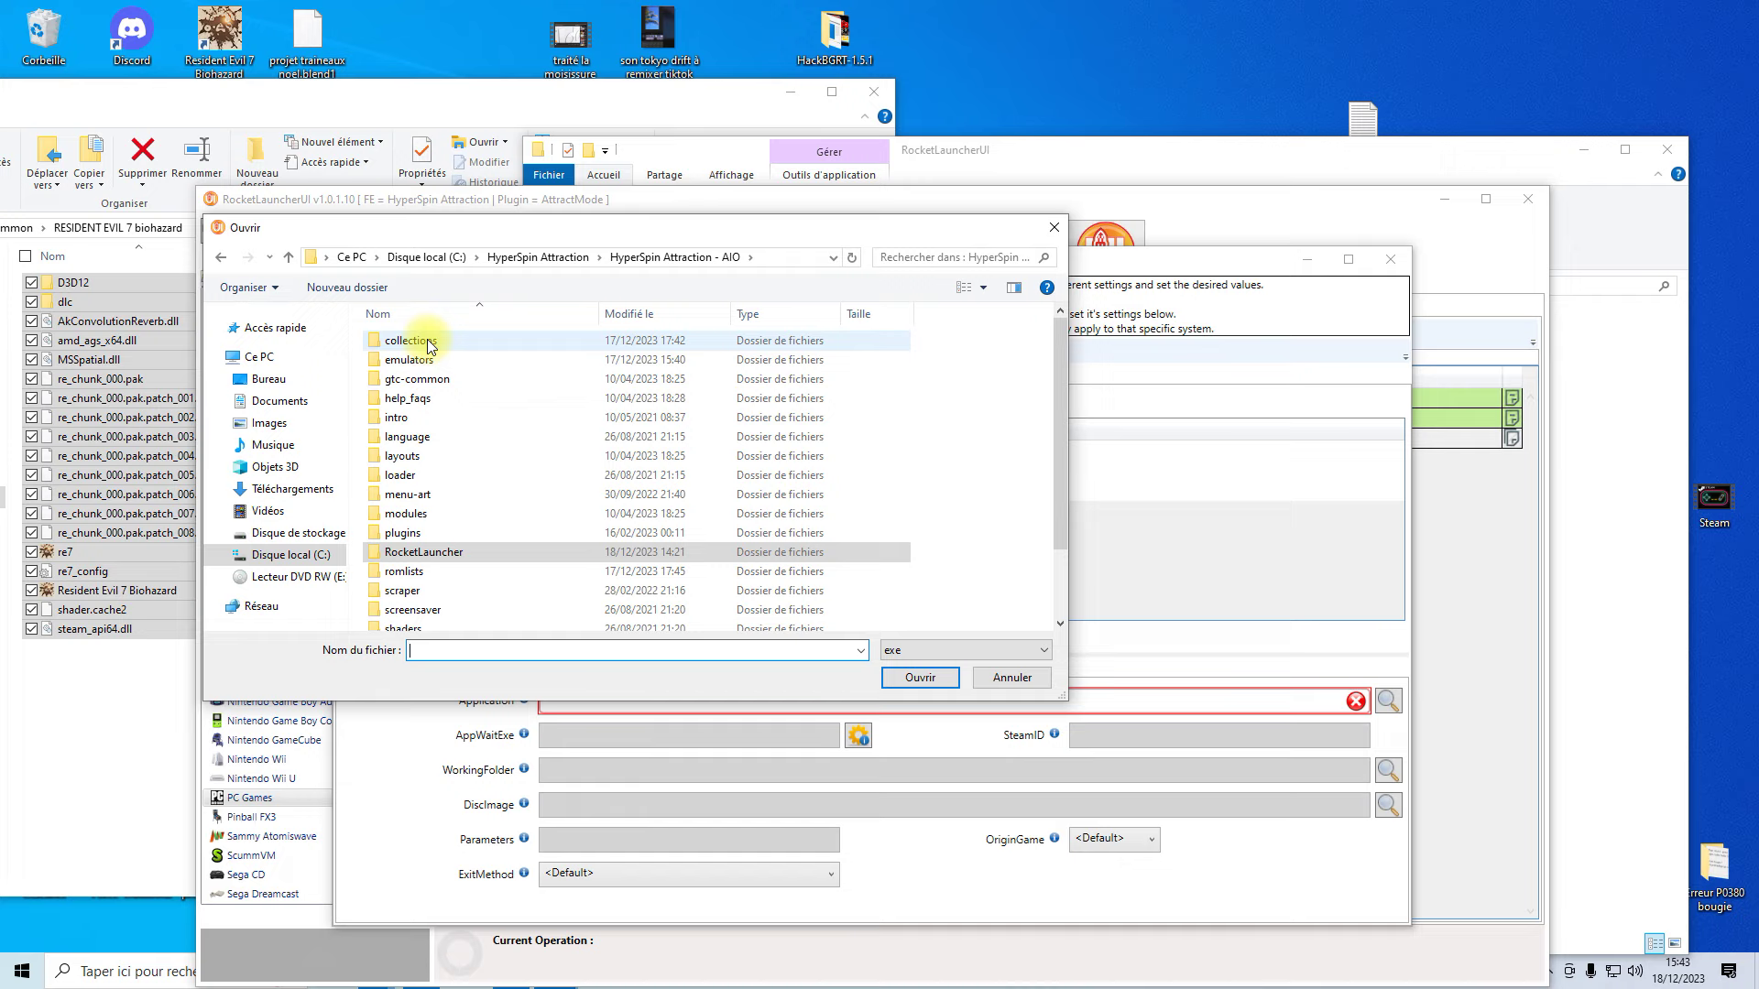
{"action": "double_click", "coordinate": [430, 344]}
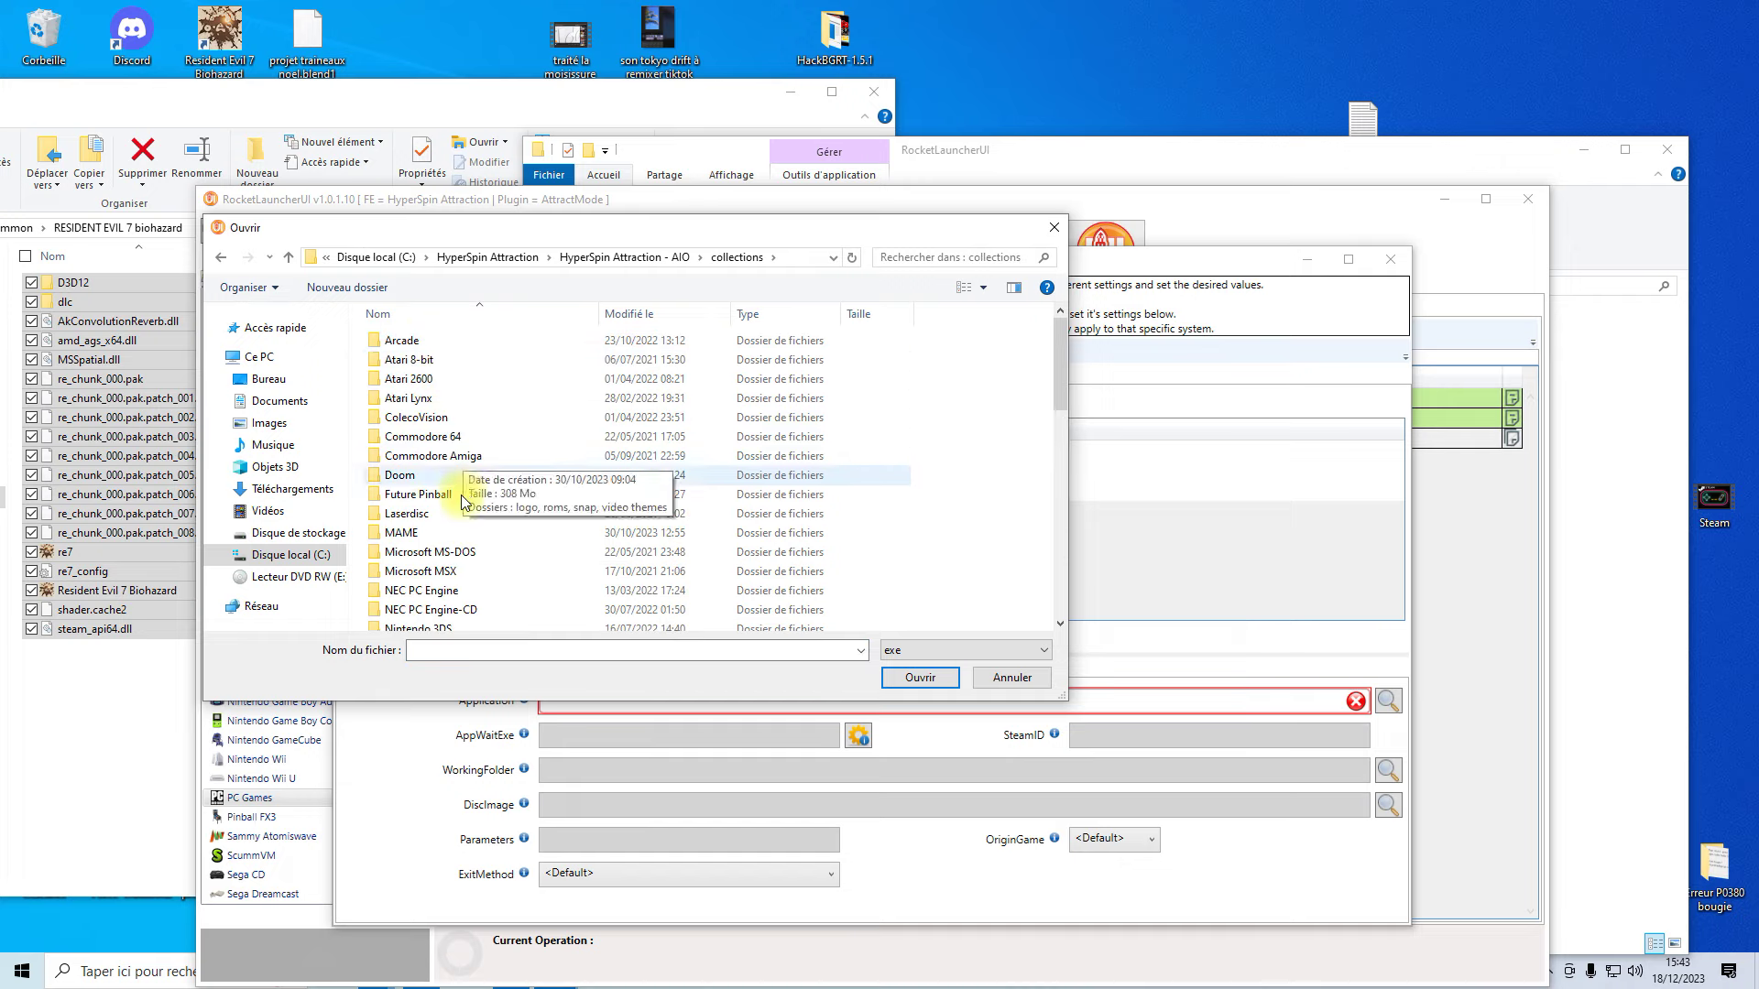
{"action": "scroll", "coordinate": [456, 595], "scroll_direction": "down", "scroll_amount": 4}
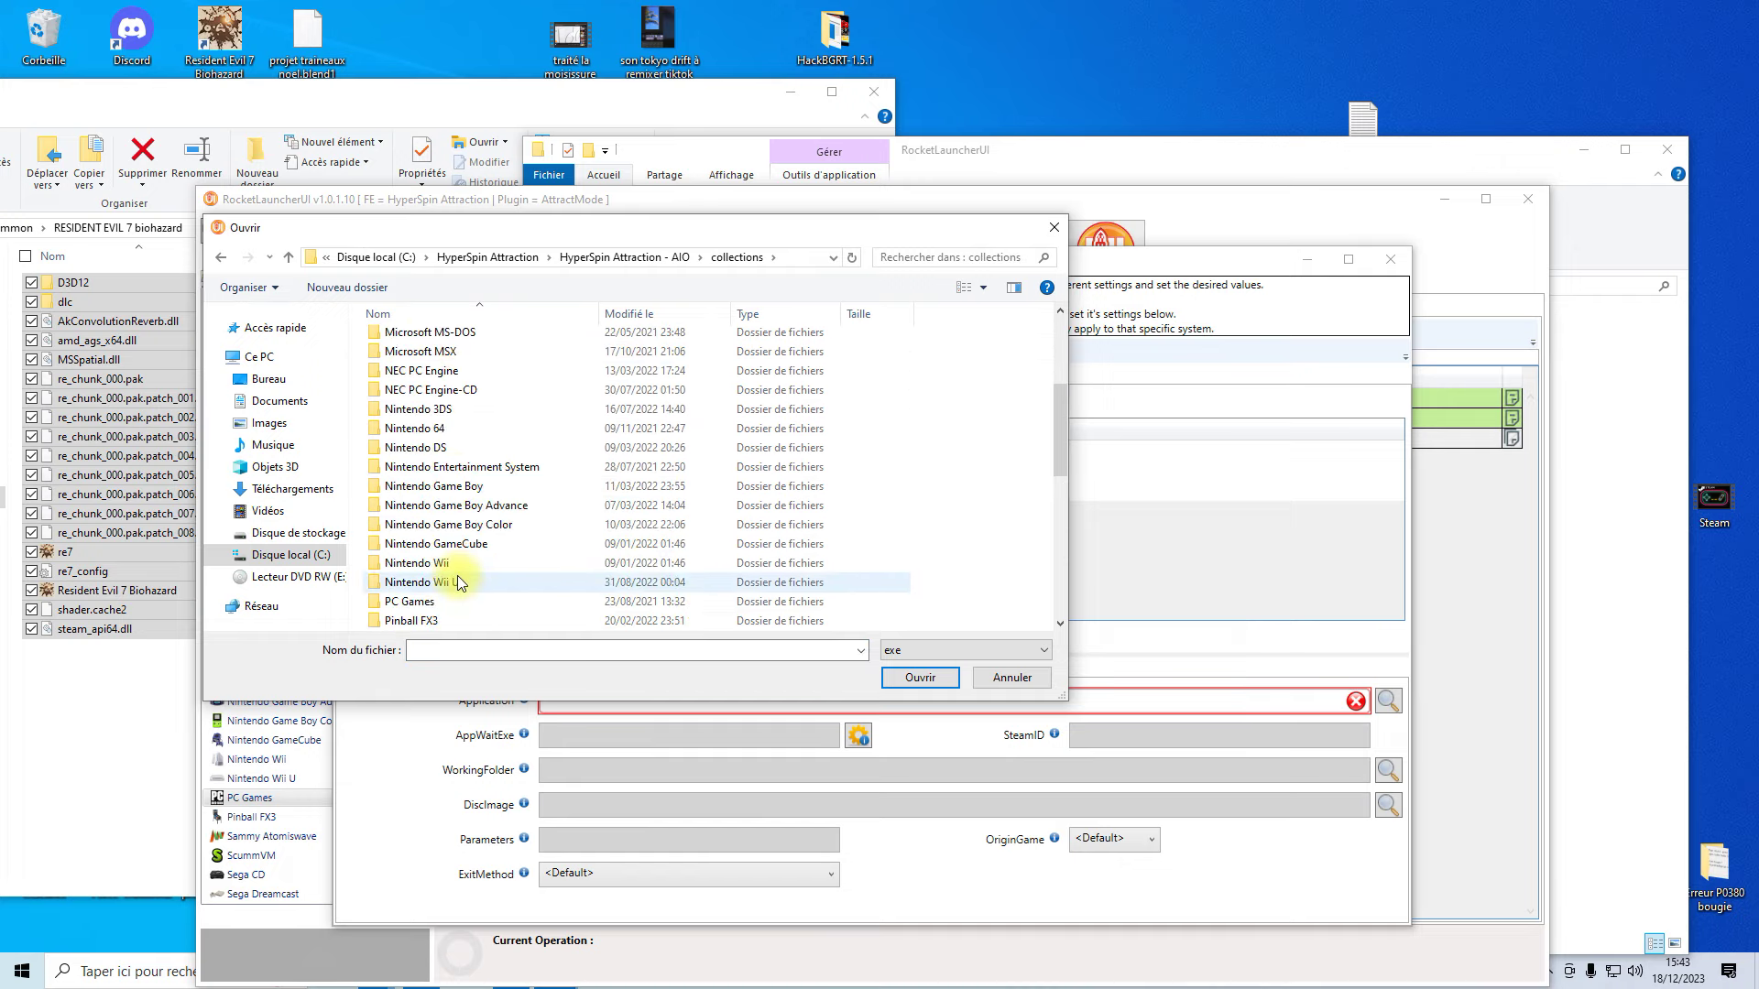
{"action": "double_click", "coordinate": [437, 595]}
{"action": "double_click", "coordinate": [423, 359]}
{"action": "double_click", "coordinate": [453, 397]}
{"action": "left_click", "coordinate": [453, 398]}
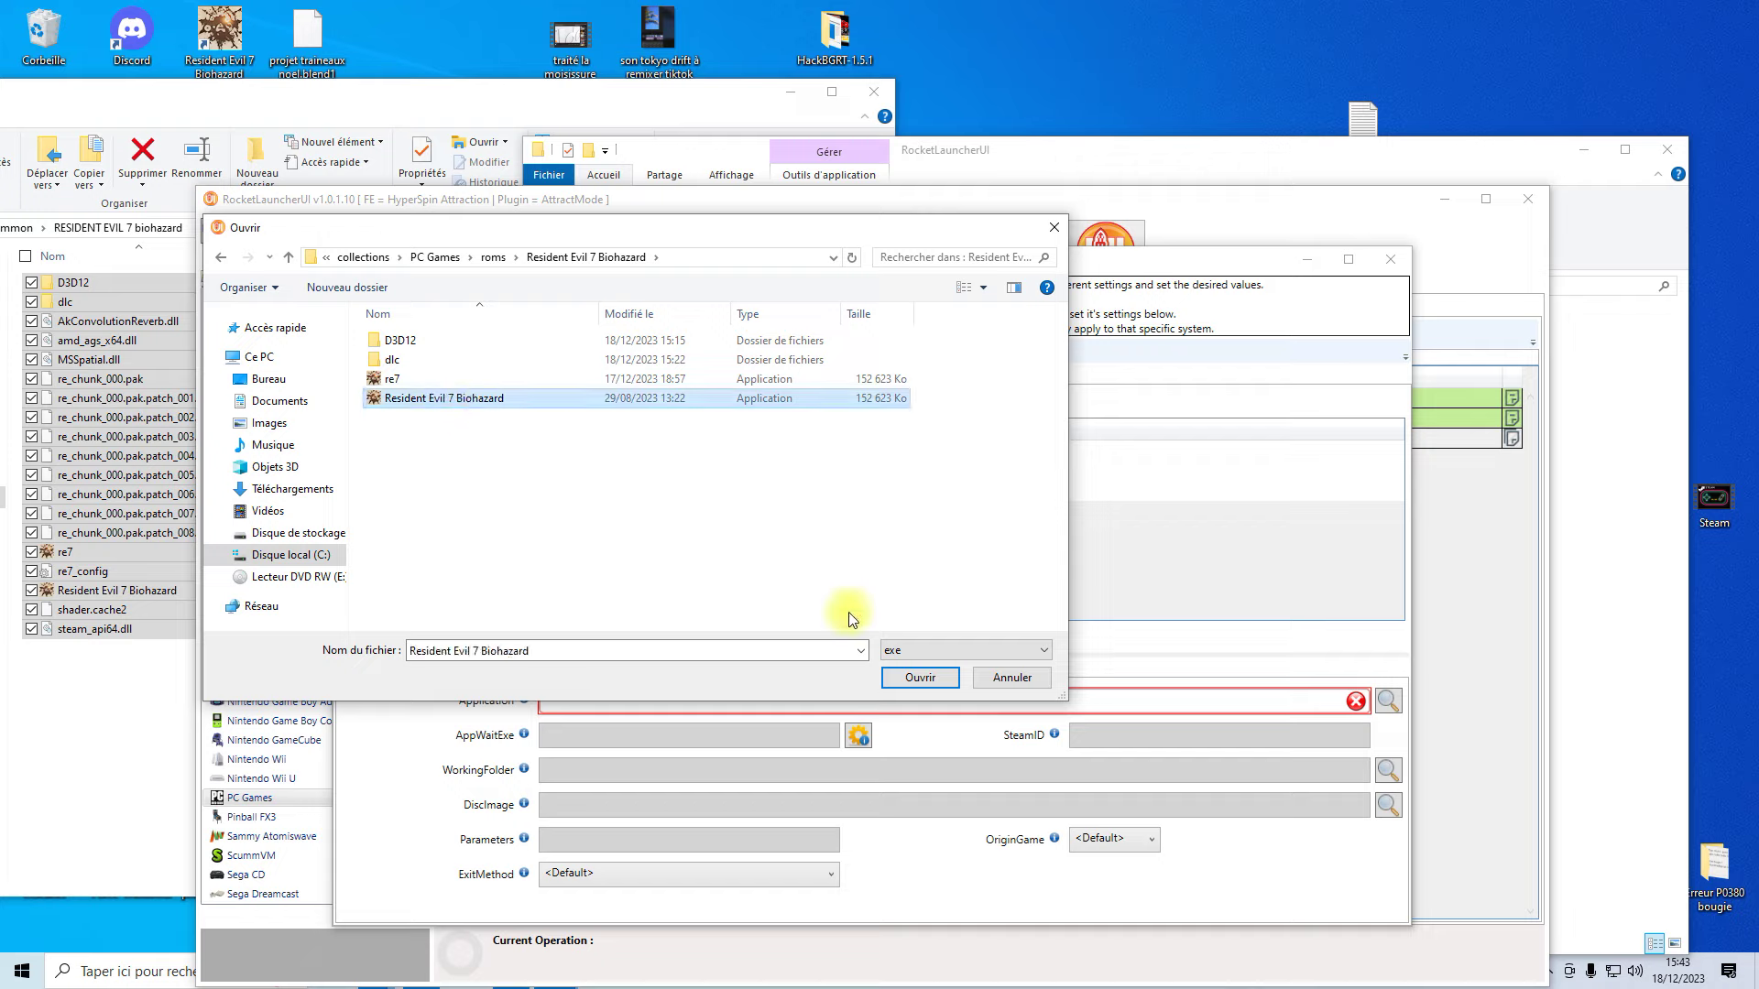
{"action": "left_click", "coordinate": [920, 677]}
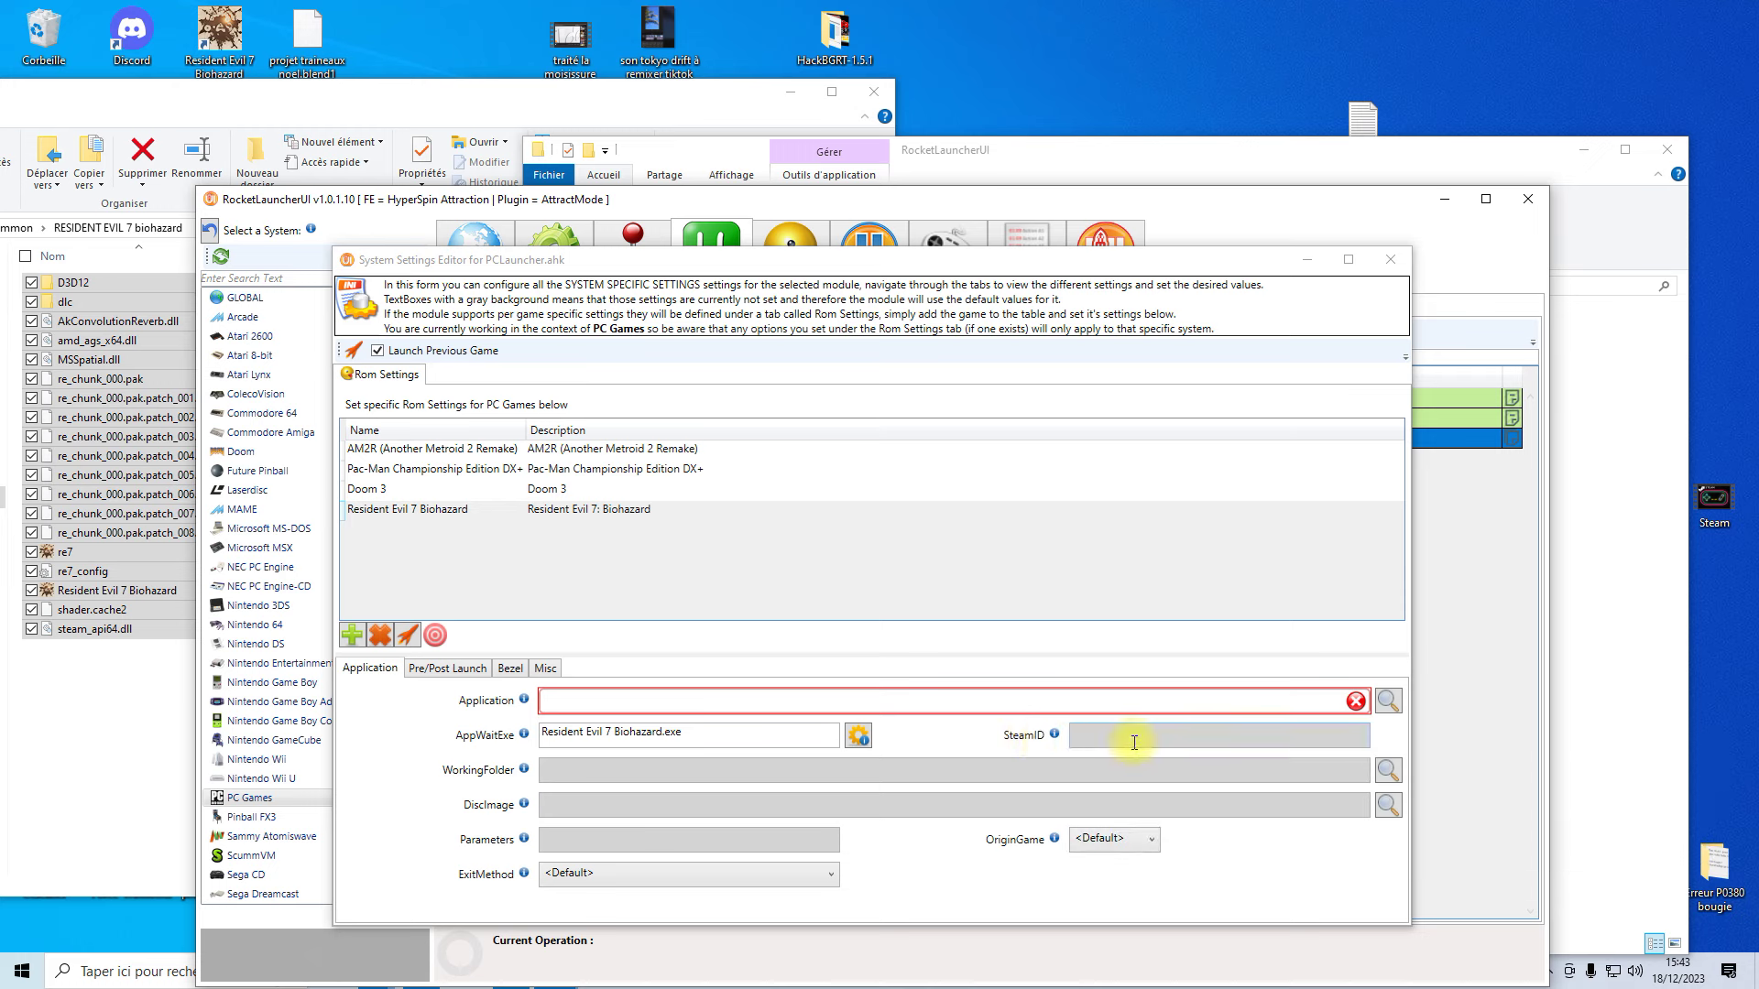
- Copy the Steam ID 418370 from the Resident Evil 7 desktop shortcut's URL property
{"action": "right_click", "coordinate": [220, 43]}
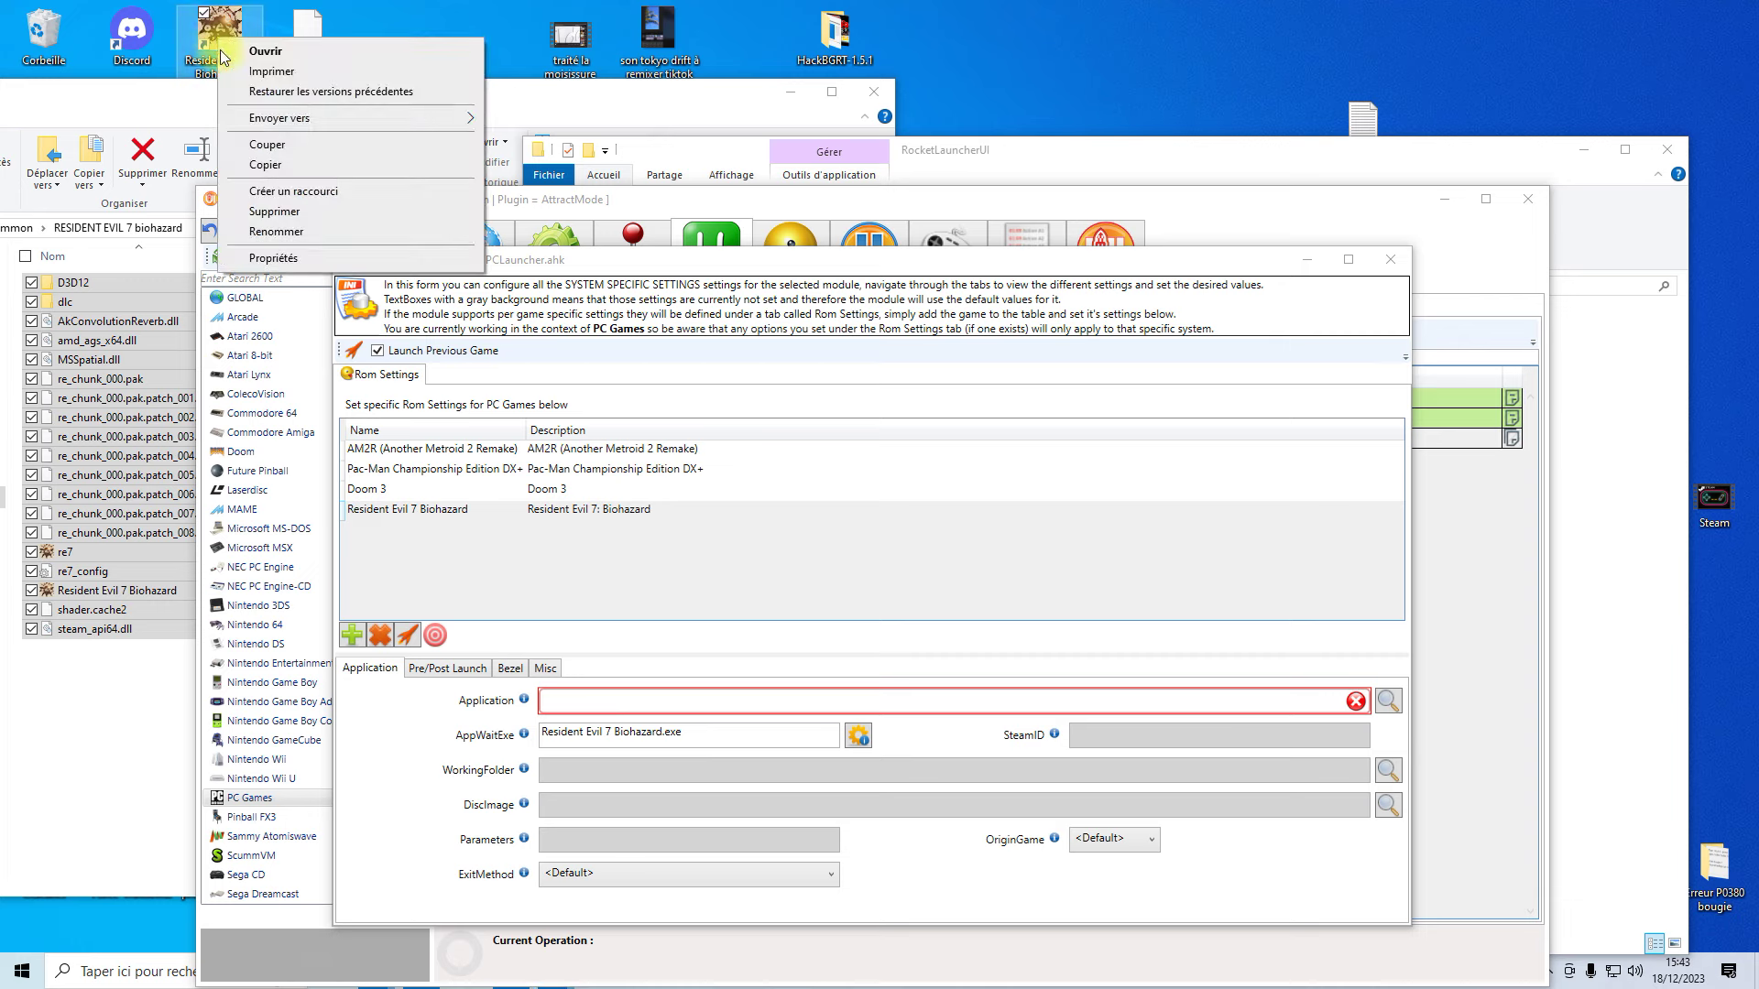
{"action": "left_click", "coordinate": [273, 258]}
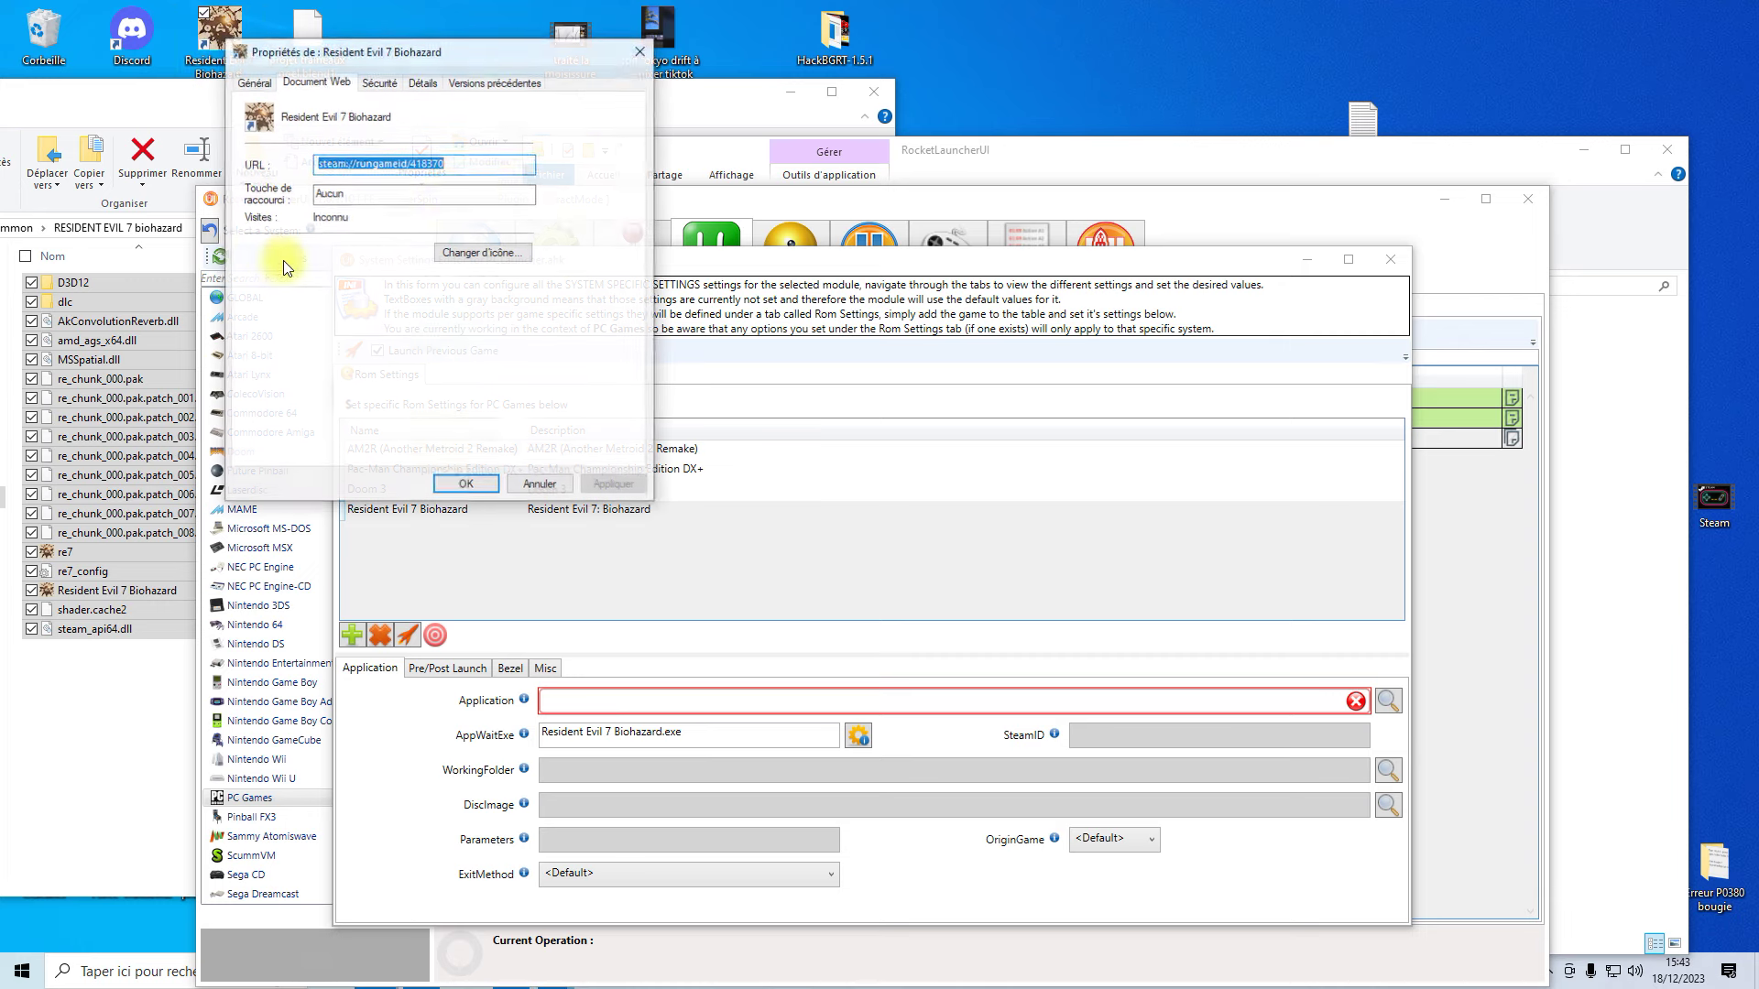
{"action": "left_click", "coordinate": [451, 166]}
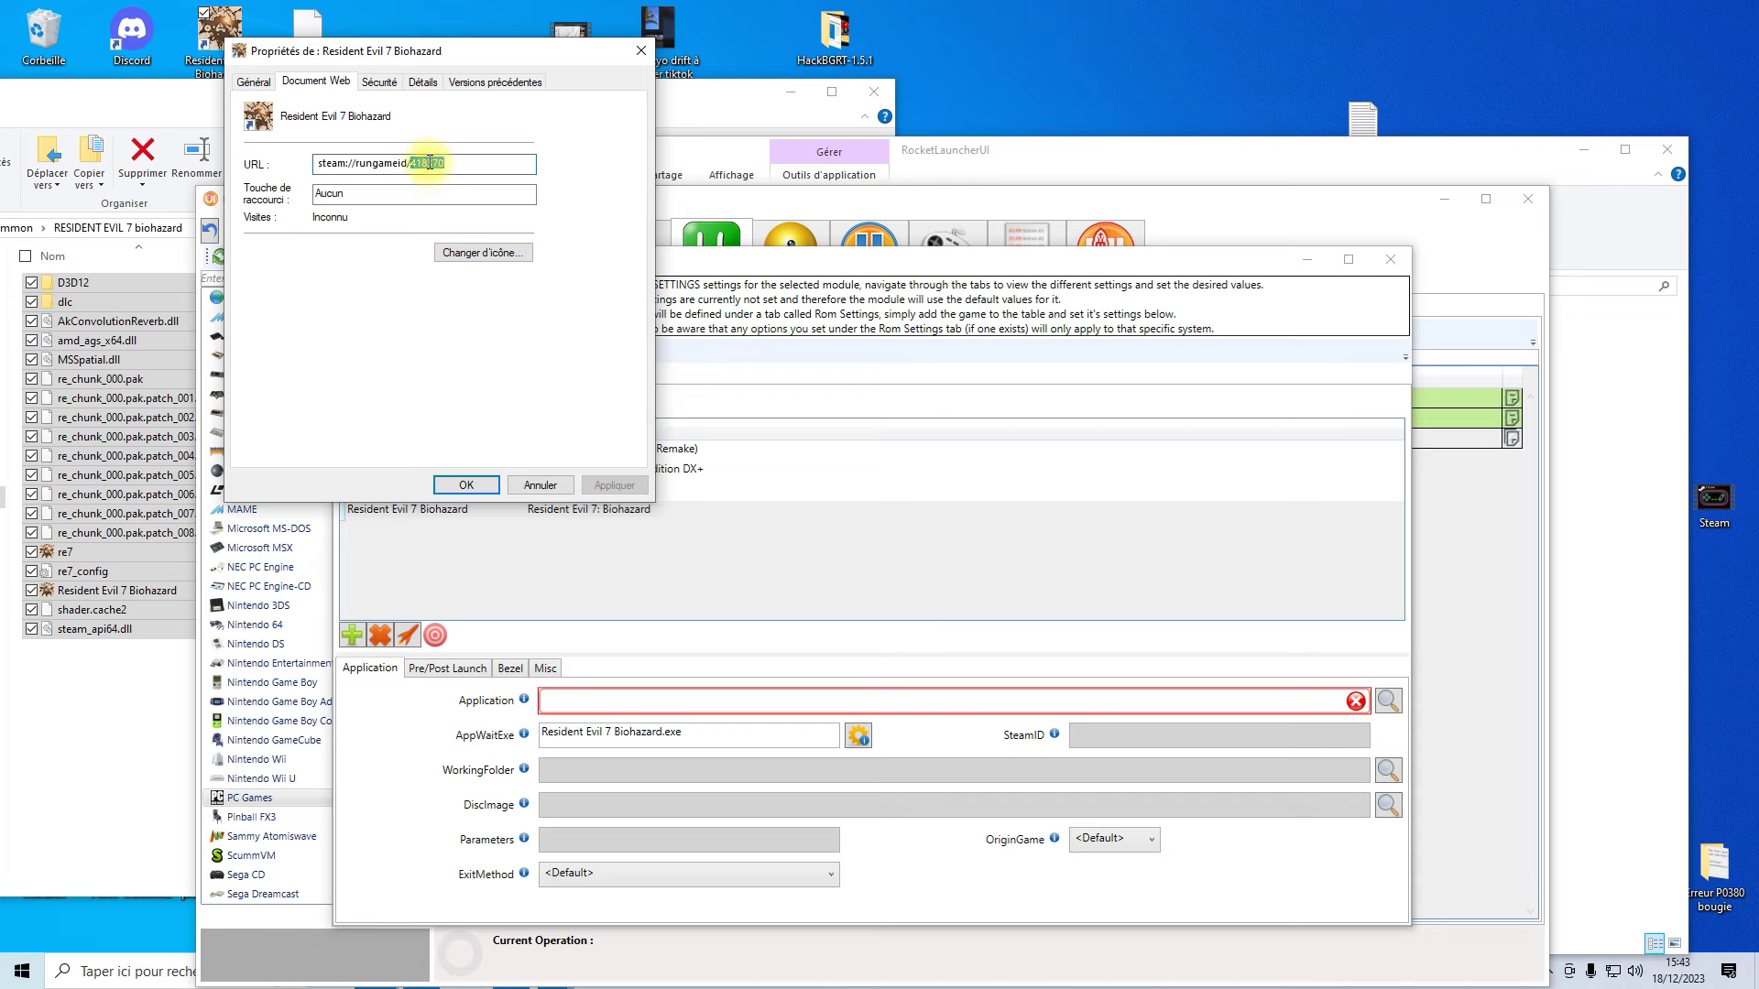
{"action": "right_click", "coordinate": [430, 162]}
{"action": "left_click", "coordinate": [480, 216]}
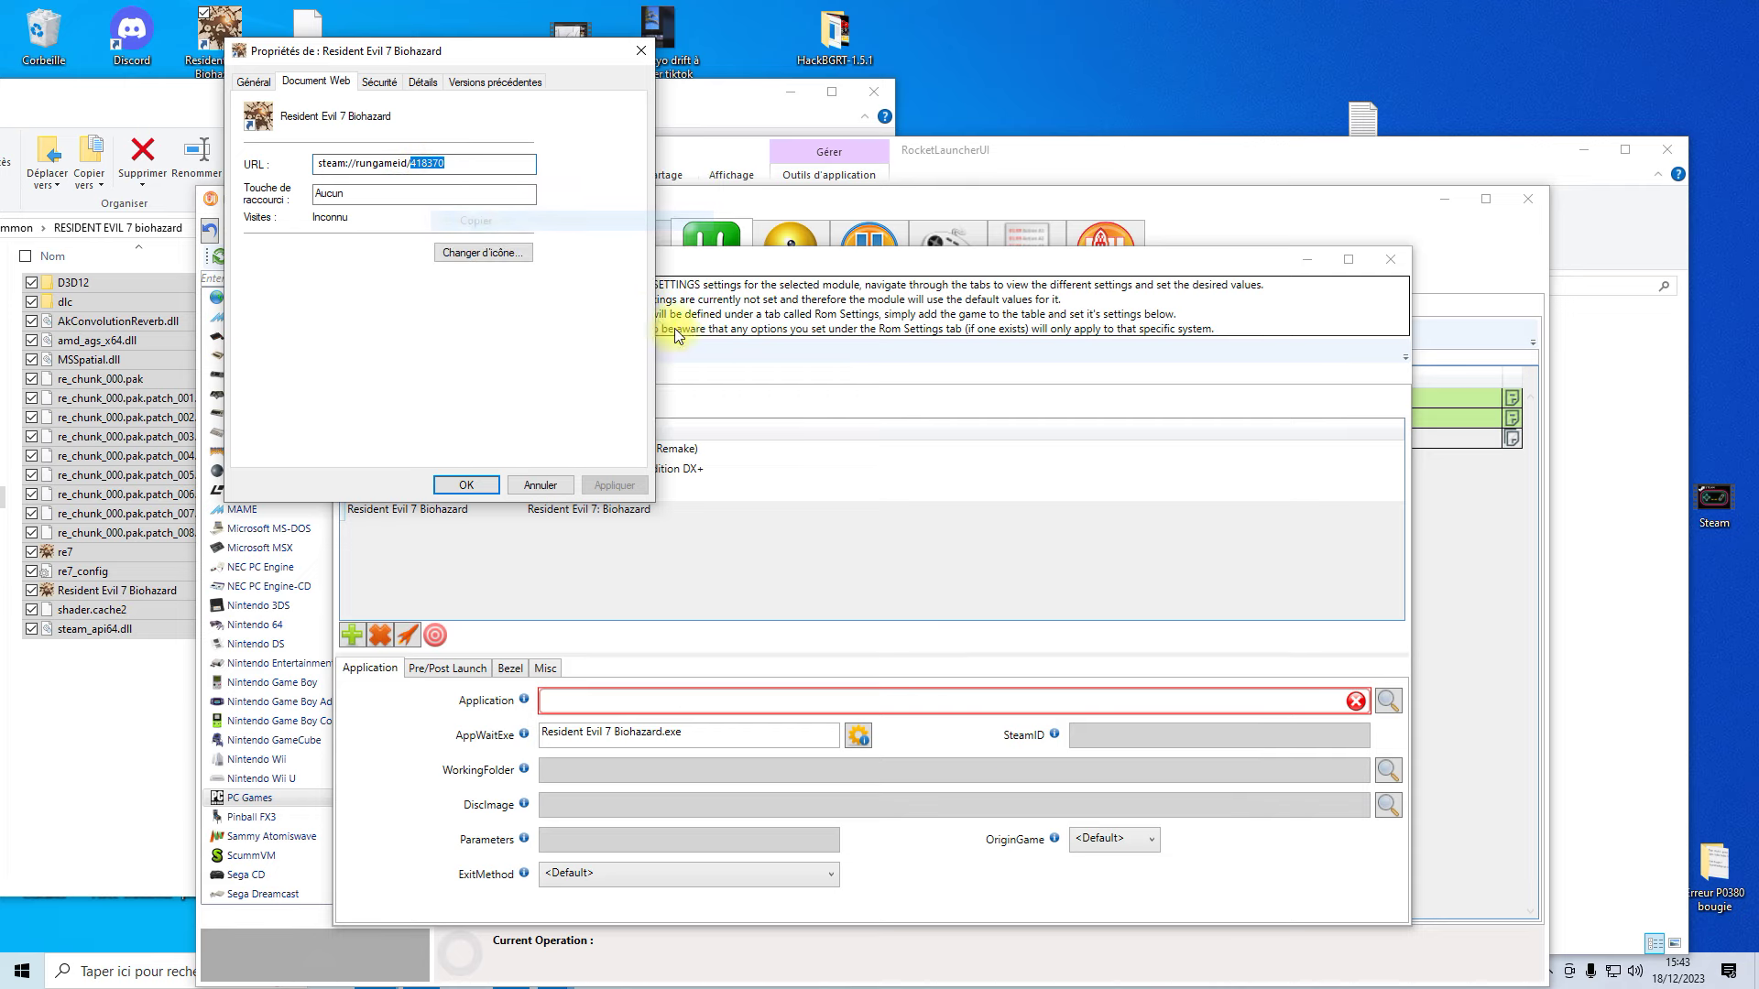
- Paste 418370 into the SteamID field and close the shortcut's Properties window
{"action": "left_click", "coordinate": [1087, 759]}
{"action": "left_click", "coordinate": [1100, 734]}
{"action": "right_click", "coordinate": [1101, 736]}
{"action": "left_click", "coordinate": [1147, 790]}
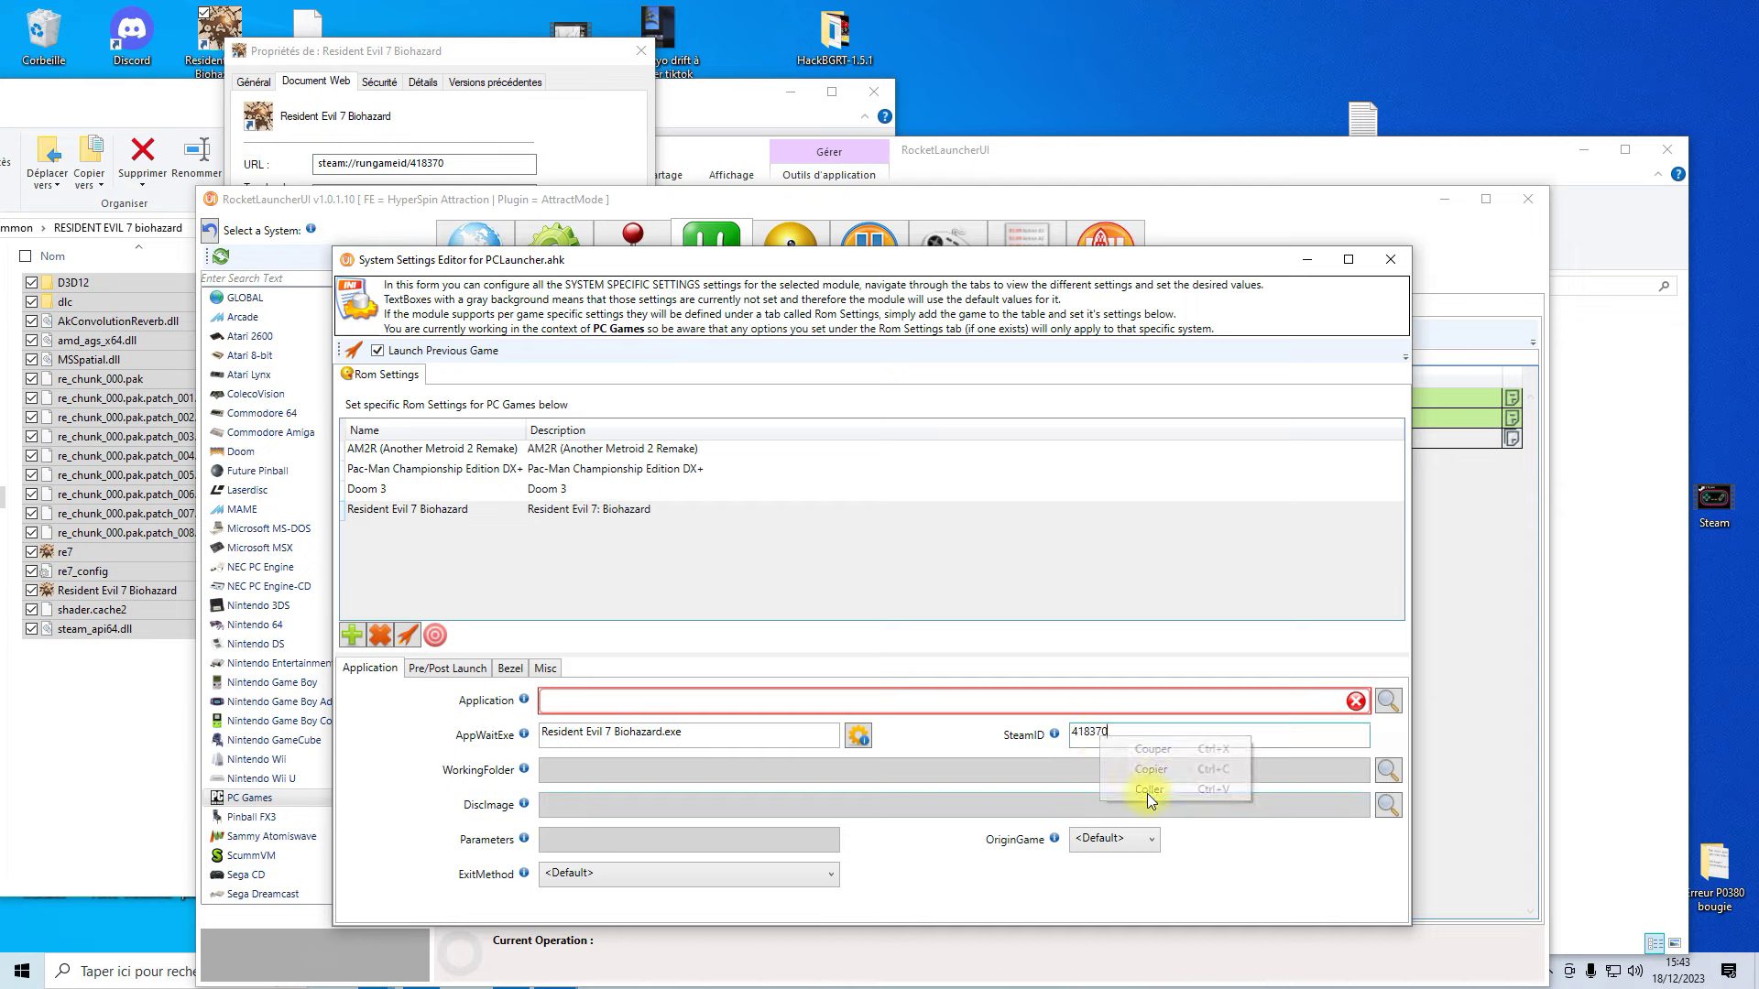
{"action": "left_click", "coordinate": [641, 52]}
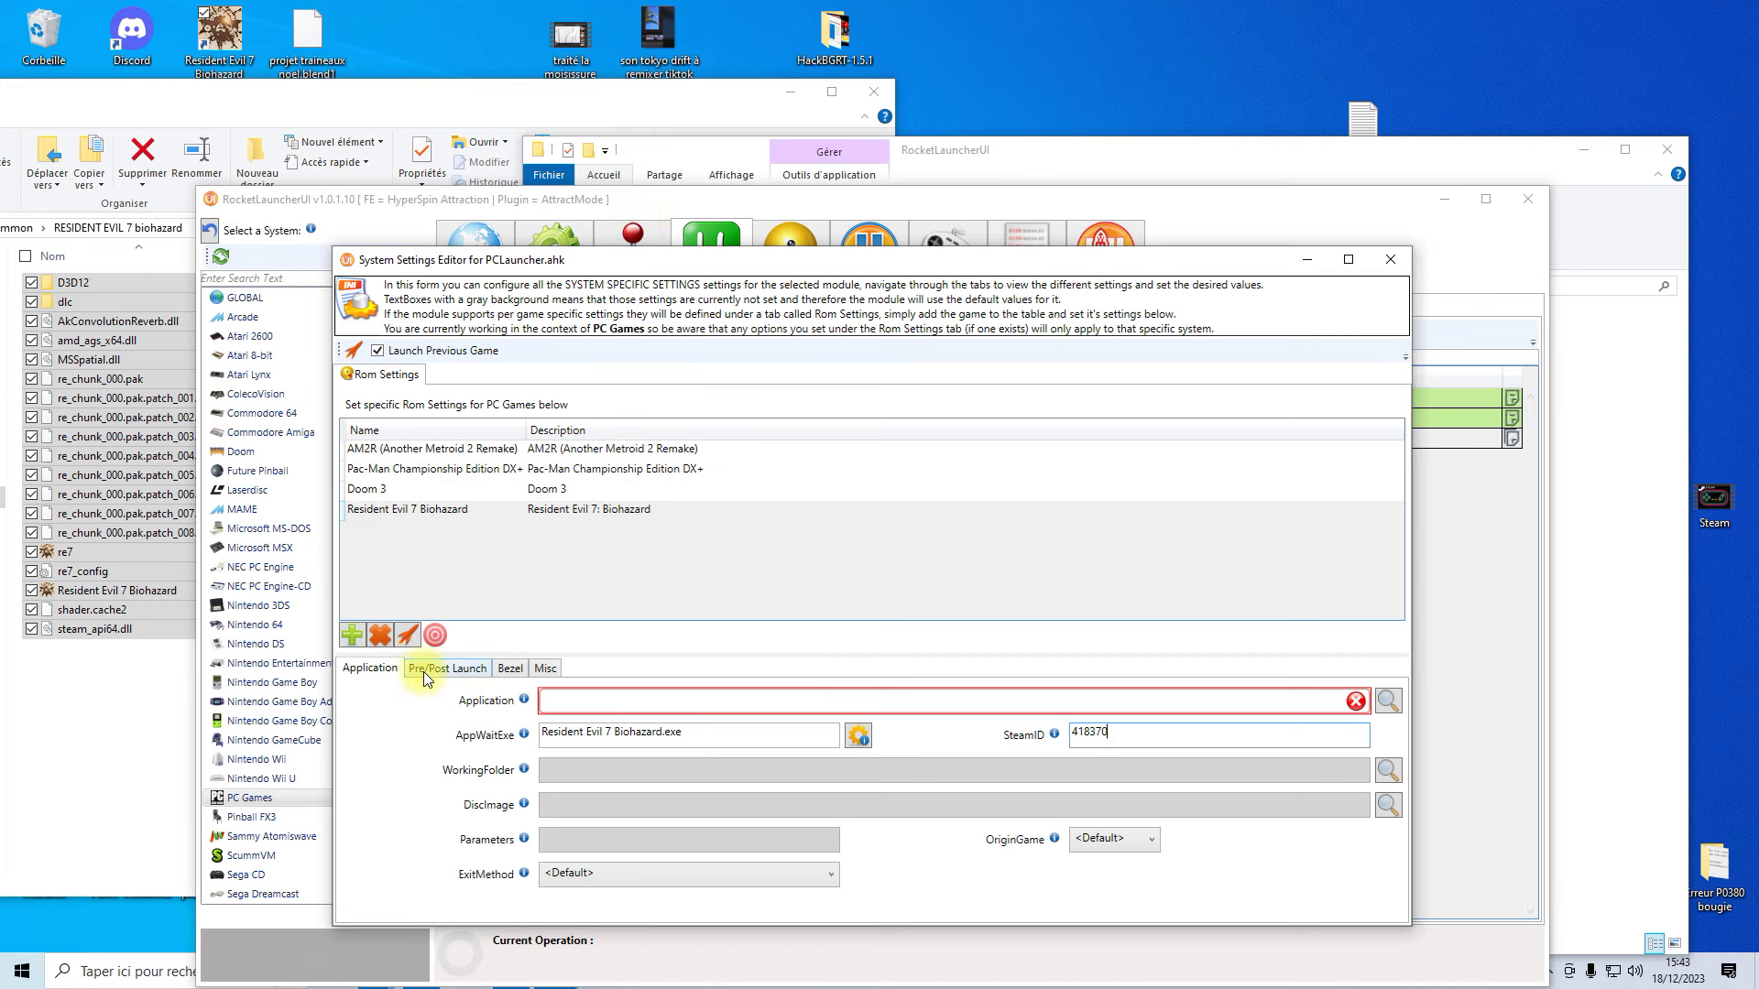
- Set PostExit to .\Module Extensions\delay.bat on the Pre/Post Launch tab and close the editor
{"action": "left_click", "coordinate": [467, 678]}
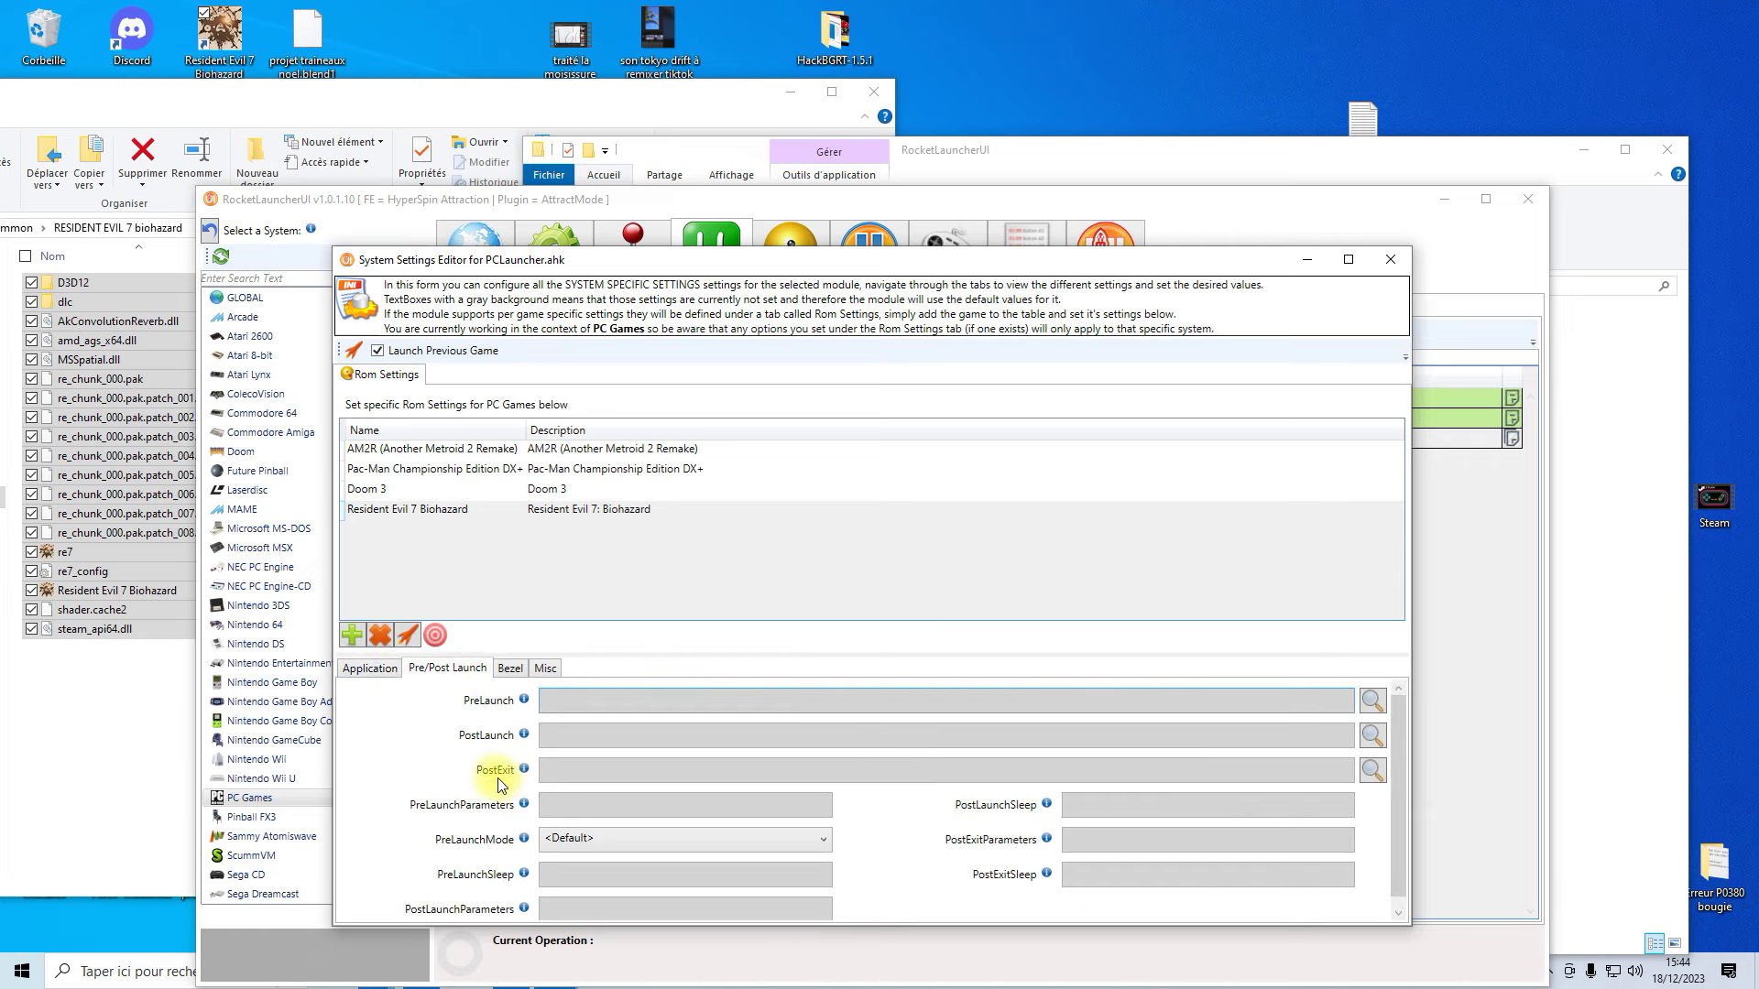
{"action": "left_click", "coordinate": [1374, 770]}
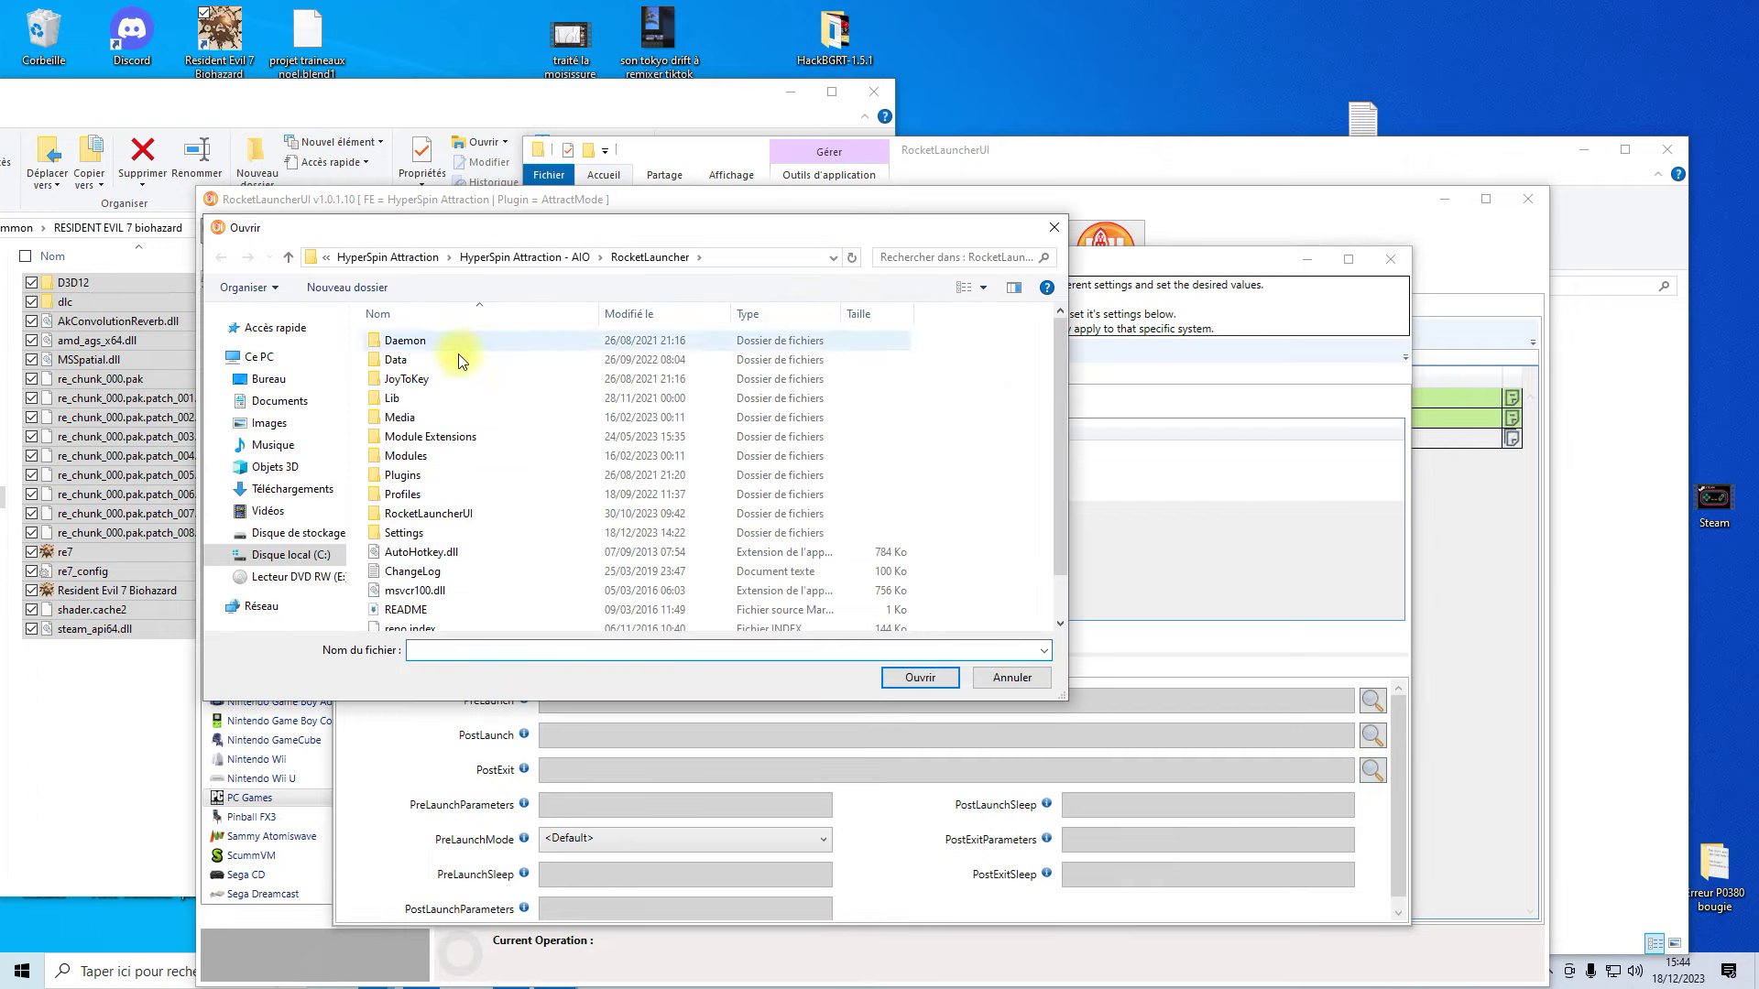
{"action": "double_click", "coordinate": [404, 441]}
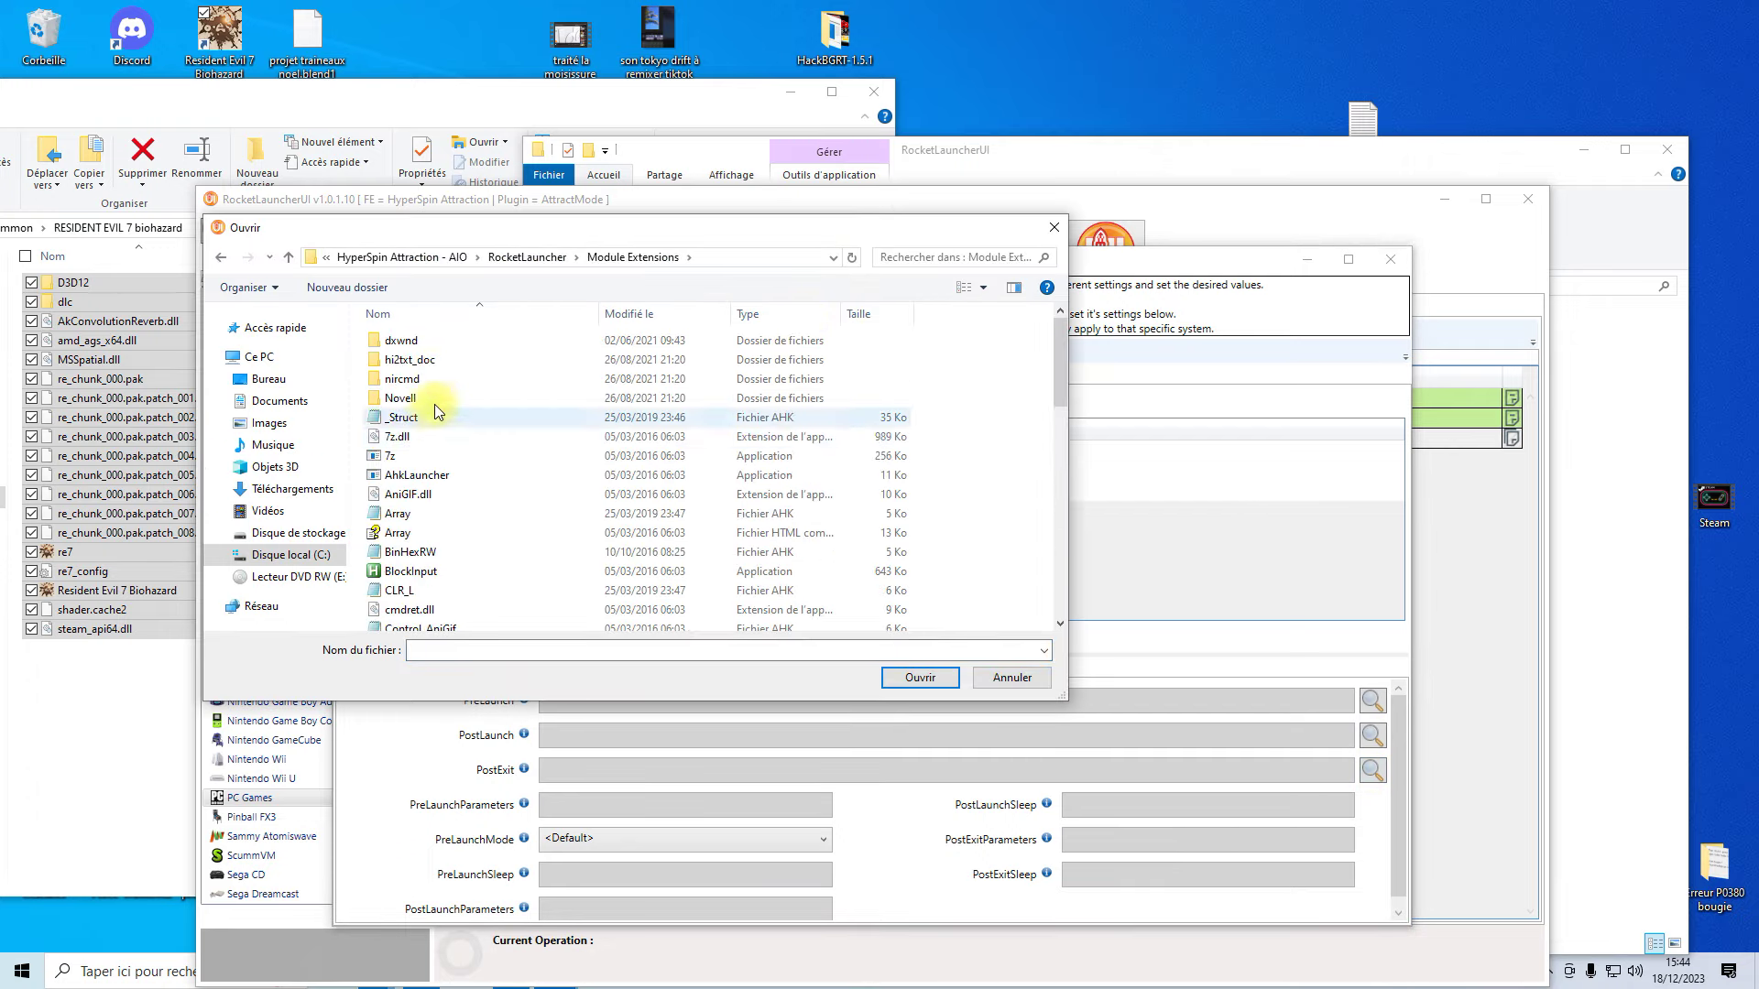
{"action": "scroll", "coordinate": [441, 528], "scroll_direction": "down", "scroll_amount": 3}
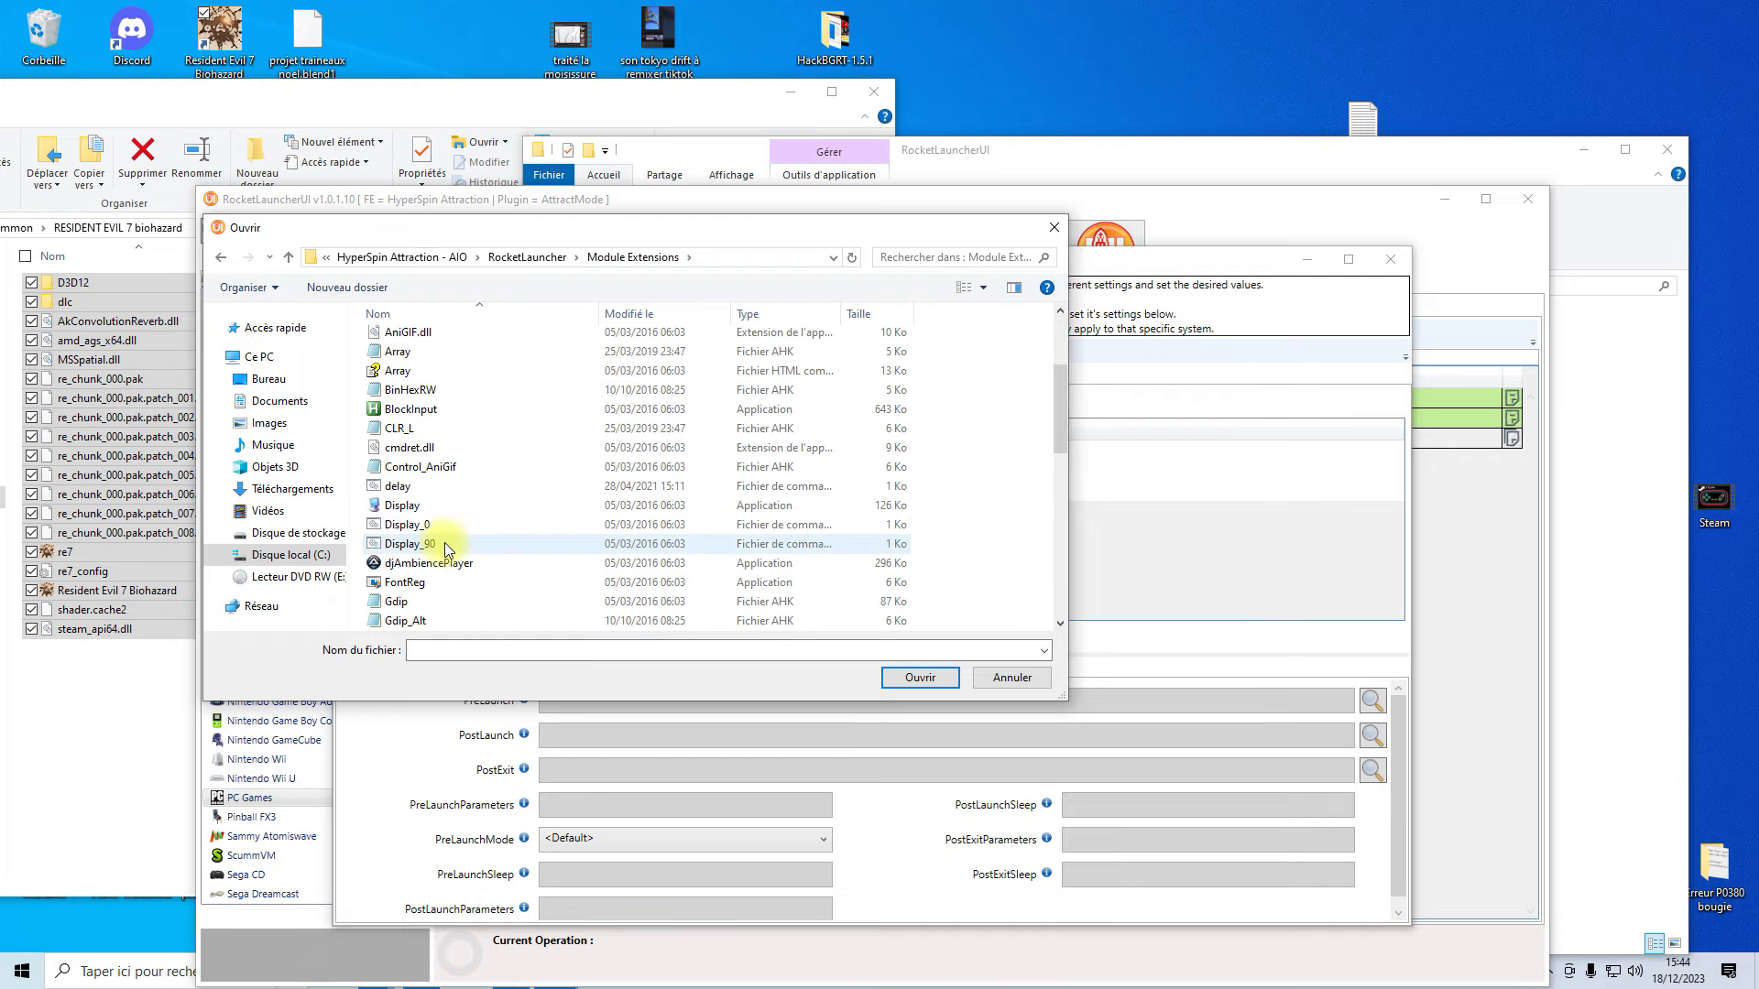
{"action": "left_click", "coordinate": [404, 491]}
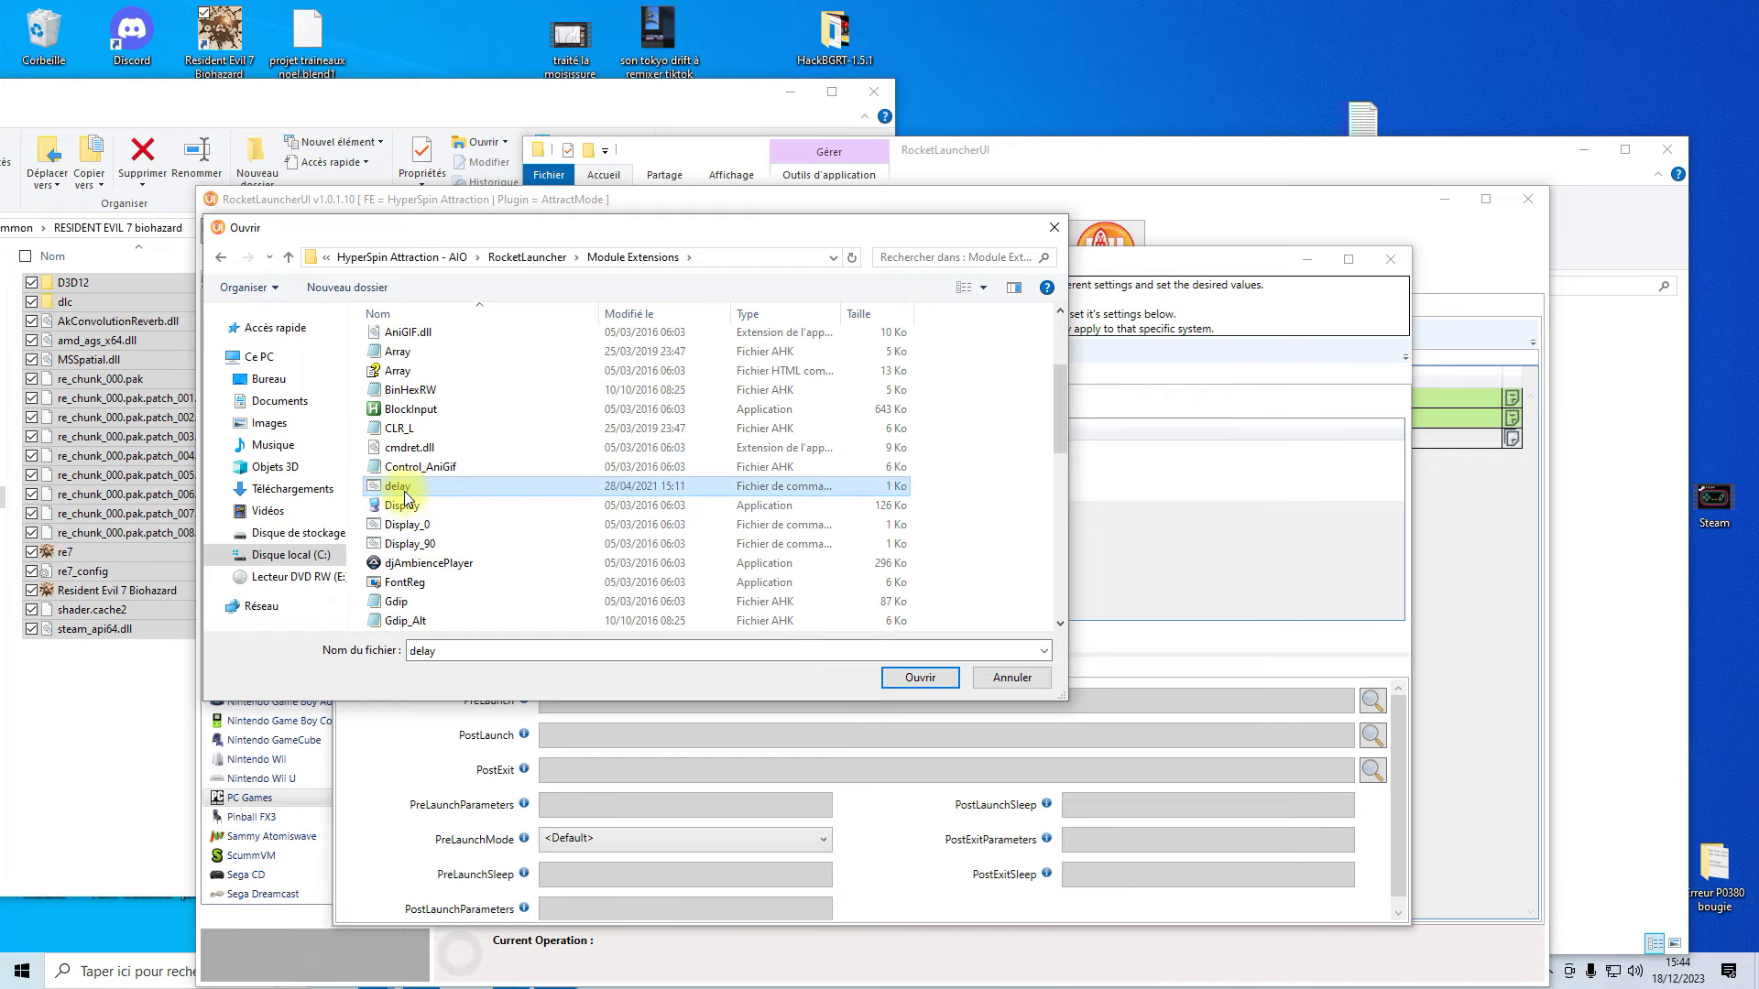
{"action": "left_click", "coordinate": [923, 680]}
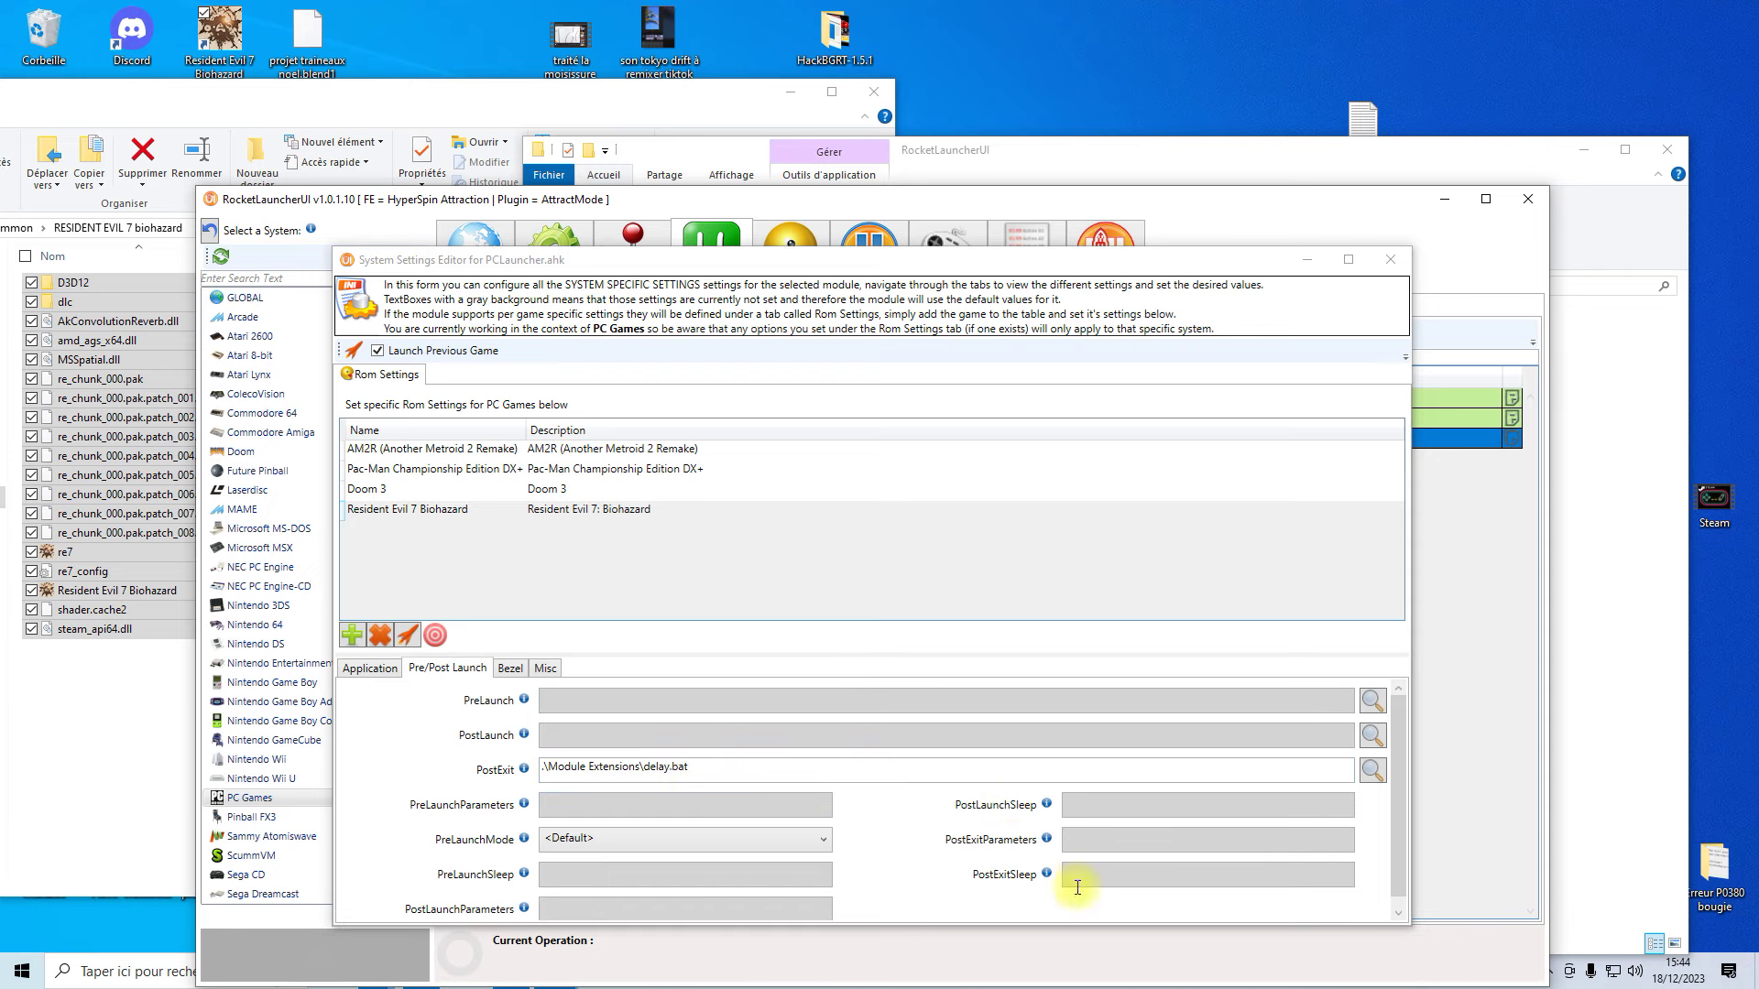
{"action": "left_click", "coordinate": [367, 673]}
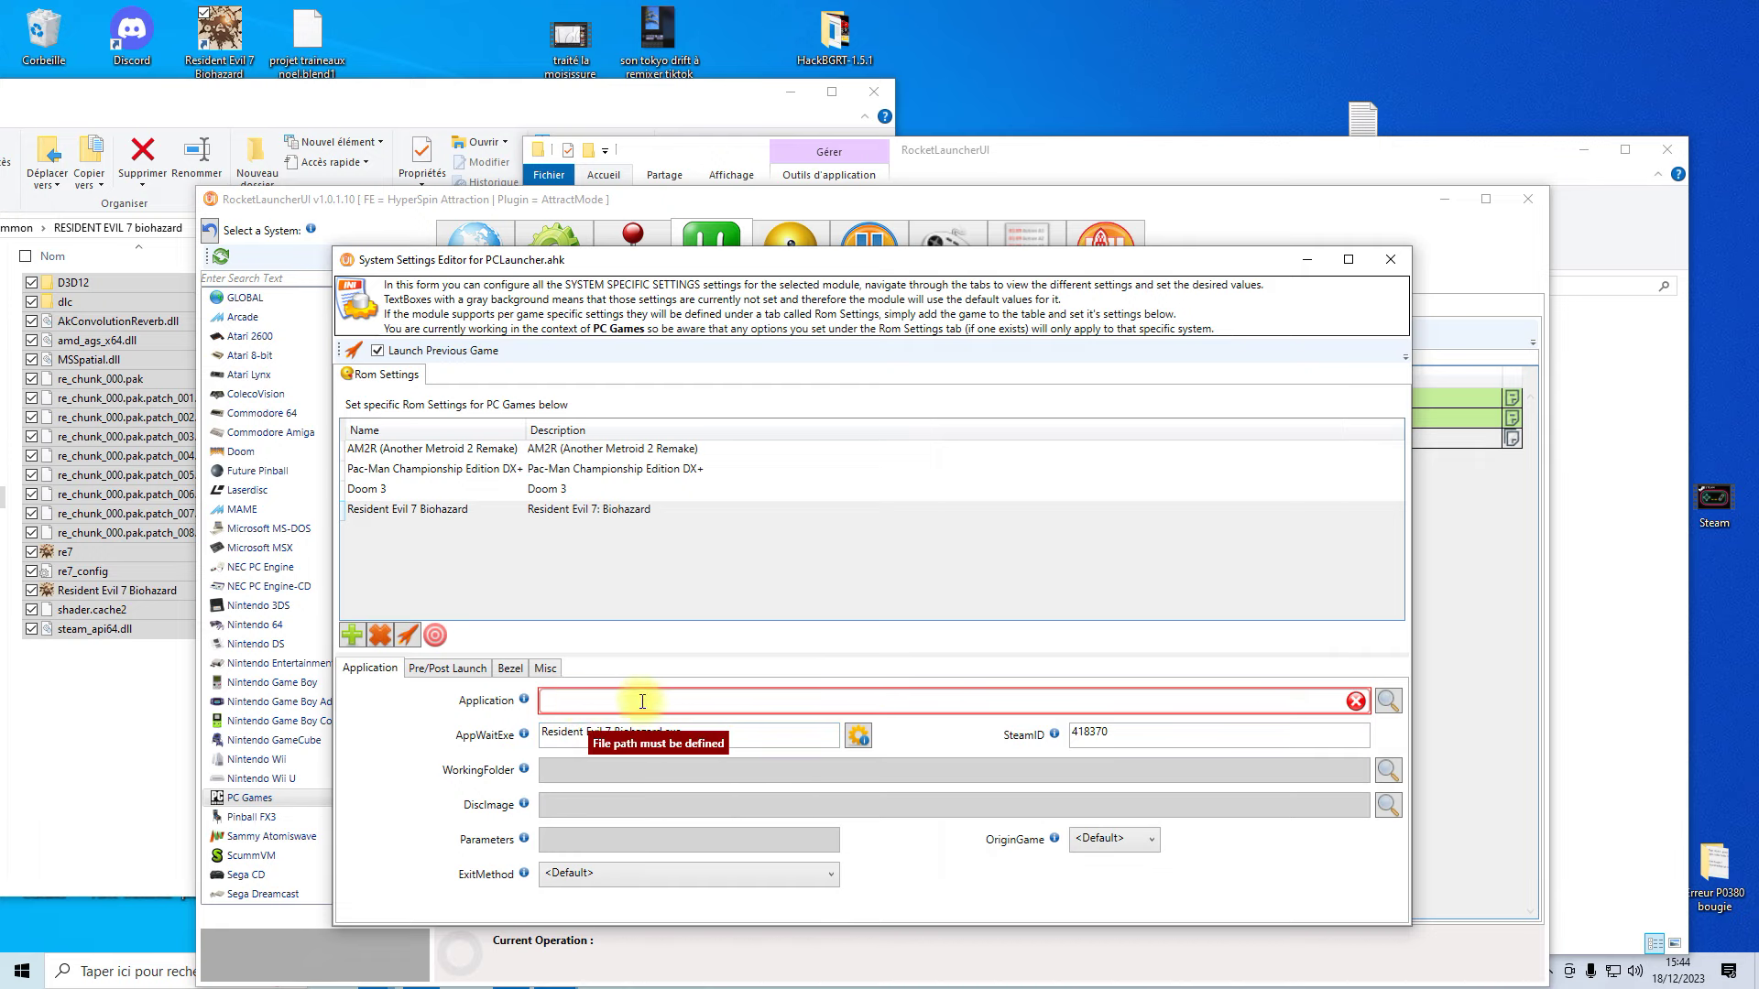
{"action": "left_click", "coordinate": [1390, 261]}
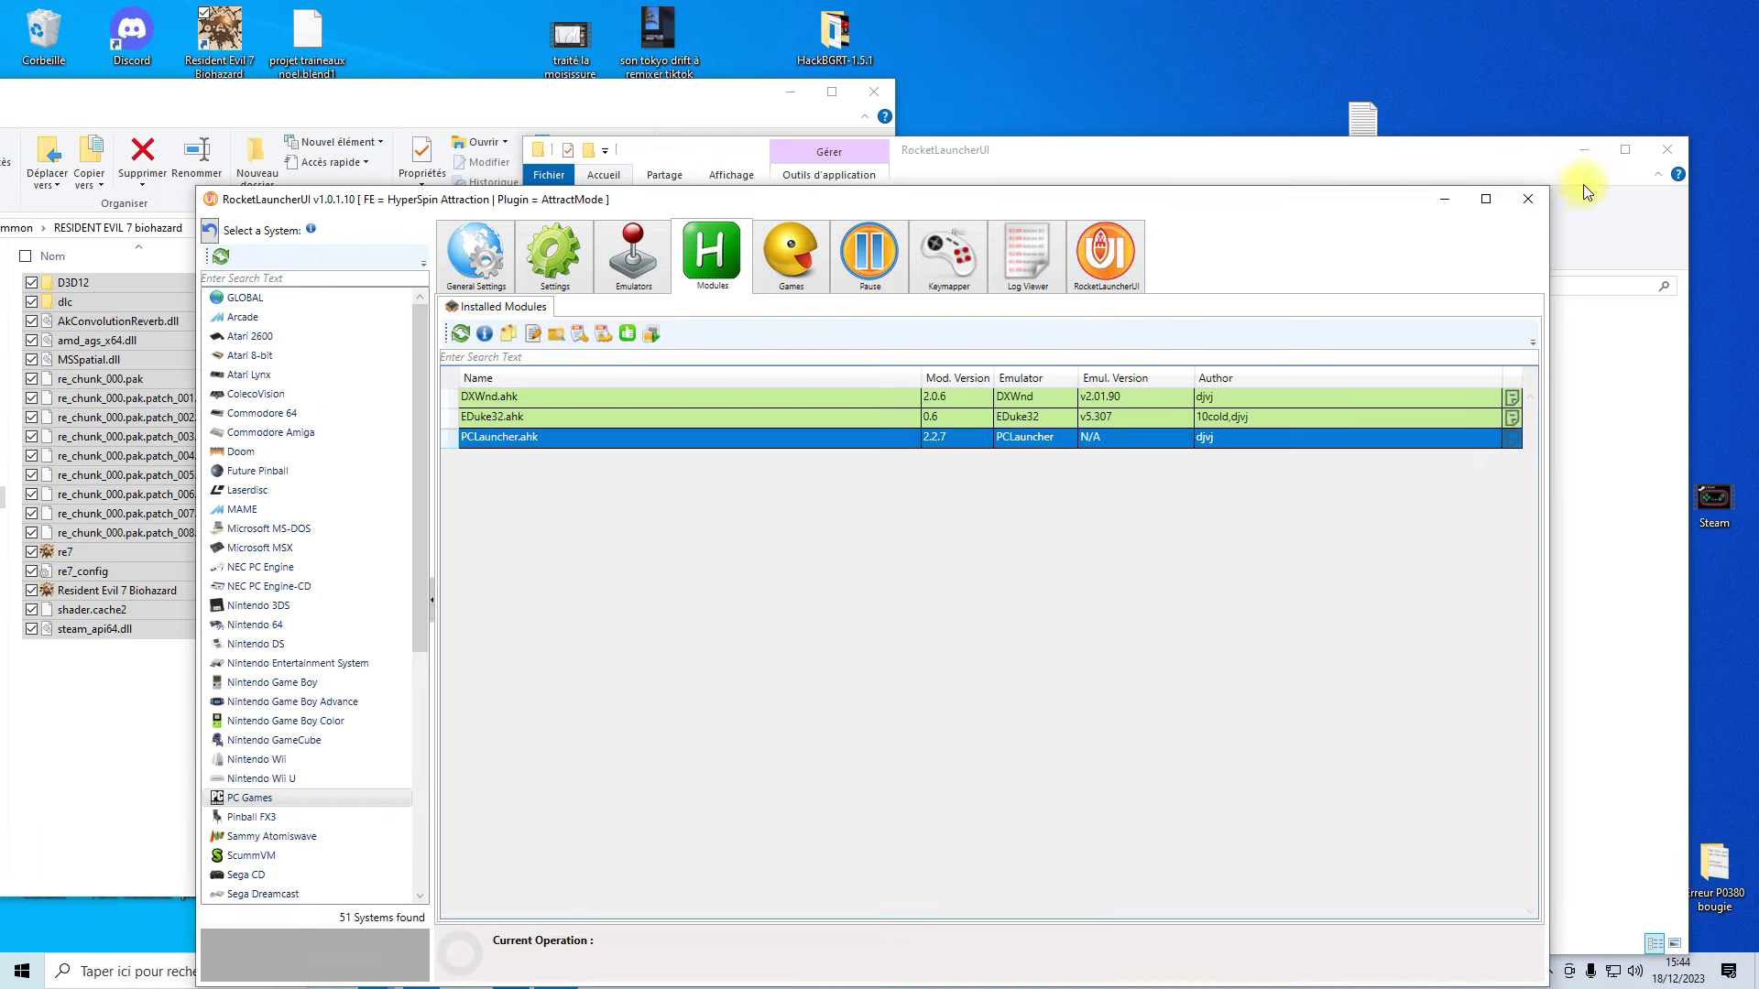
- Close RocketLauncherUI and browse to the RocketLauncher\Modules\PCLauncher folder
{"action": "left_click", "coordinate": [1526, 201]}
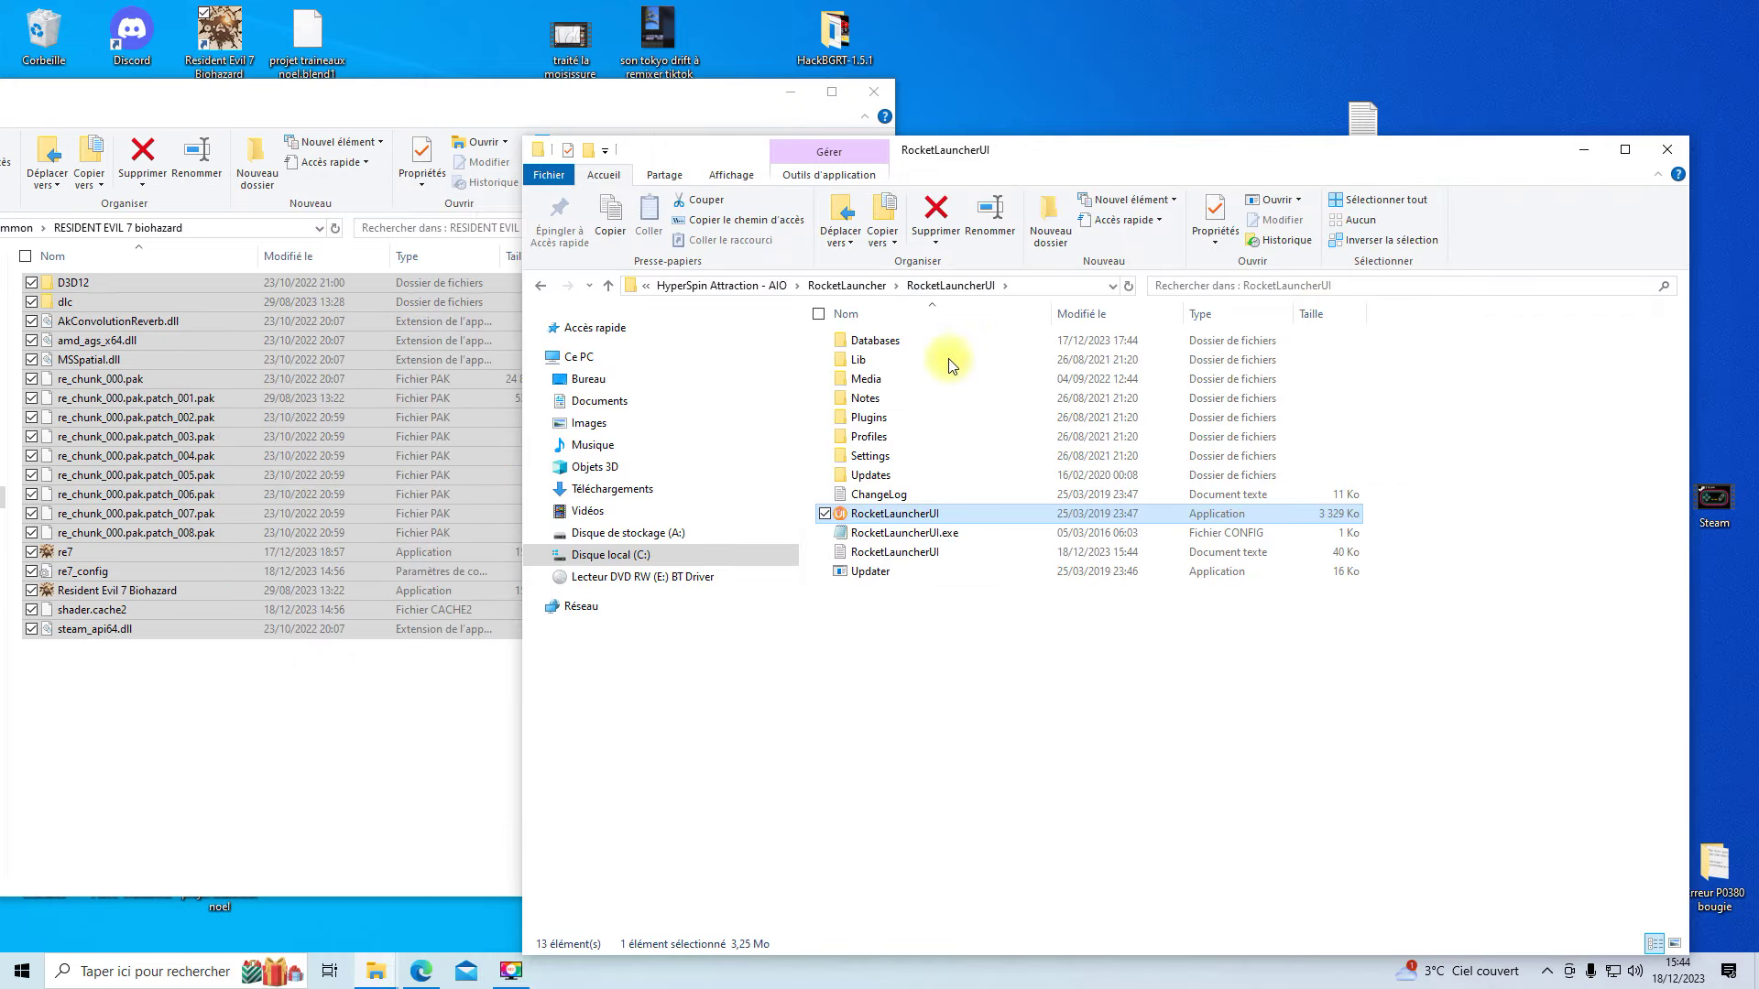
{"action": "left_click", "coordinate": [836, 286]}
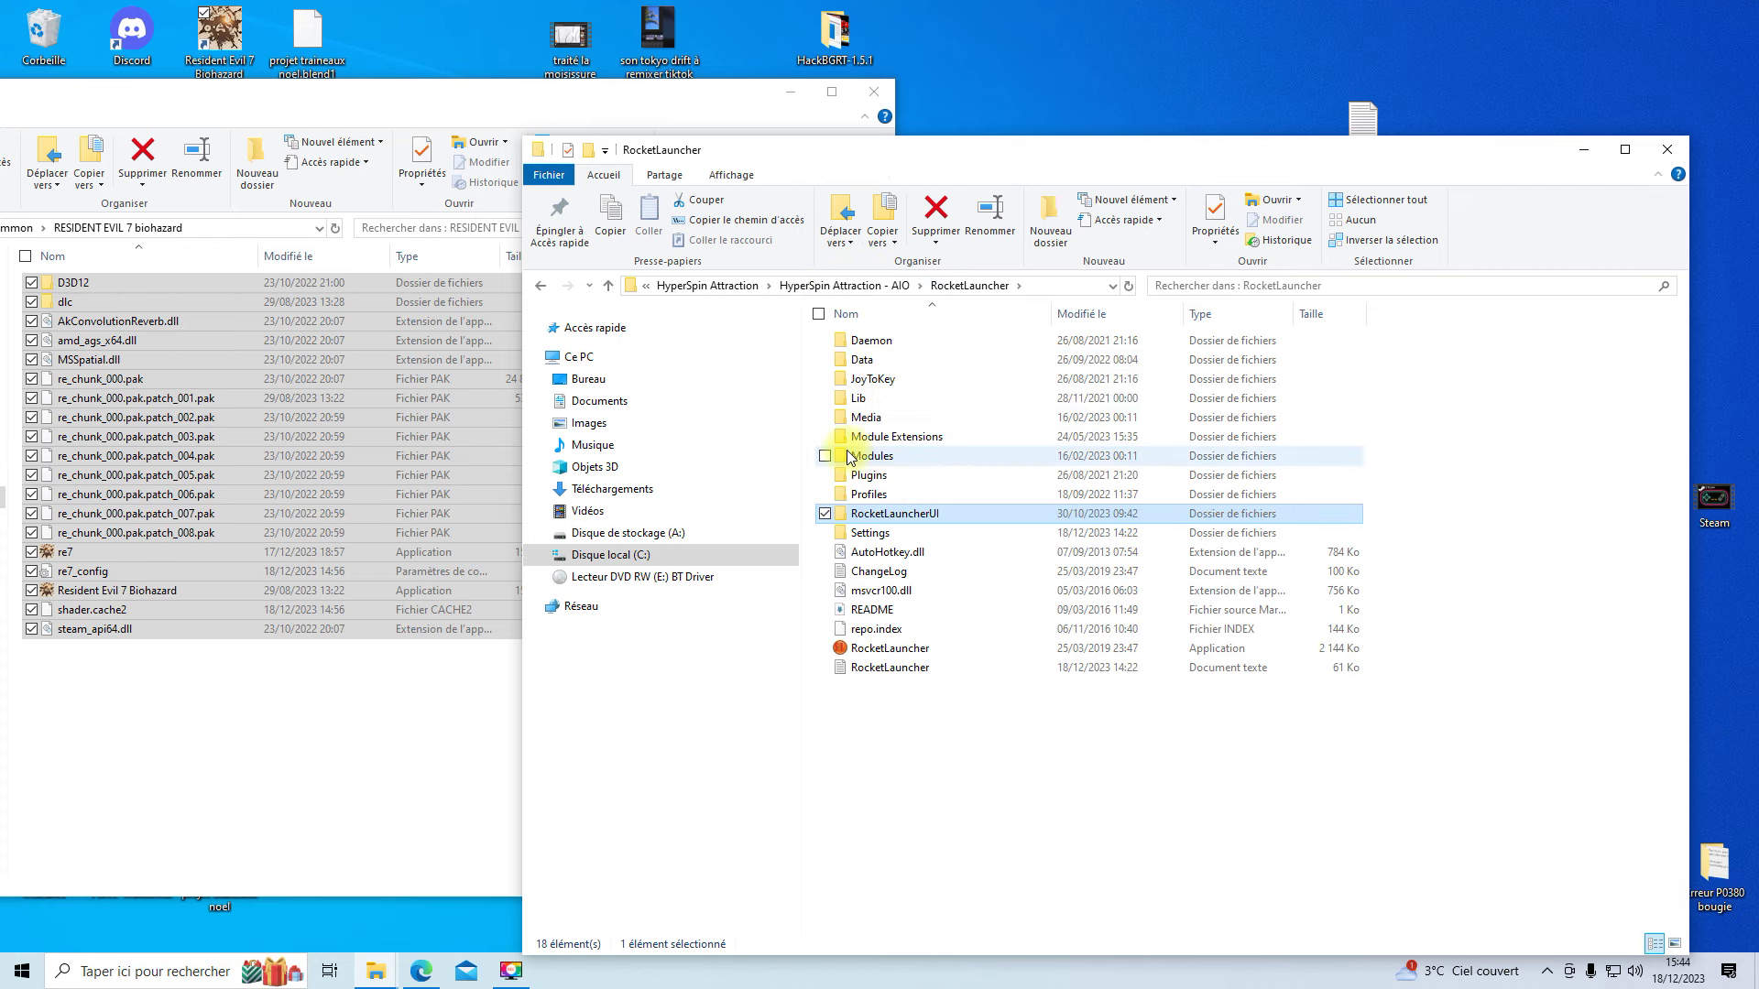
{"action": "double_click", "coordinate": [877, 458]}
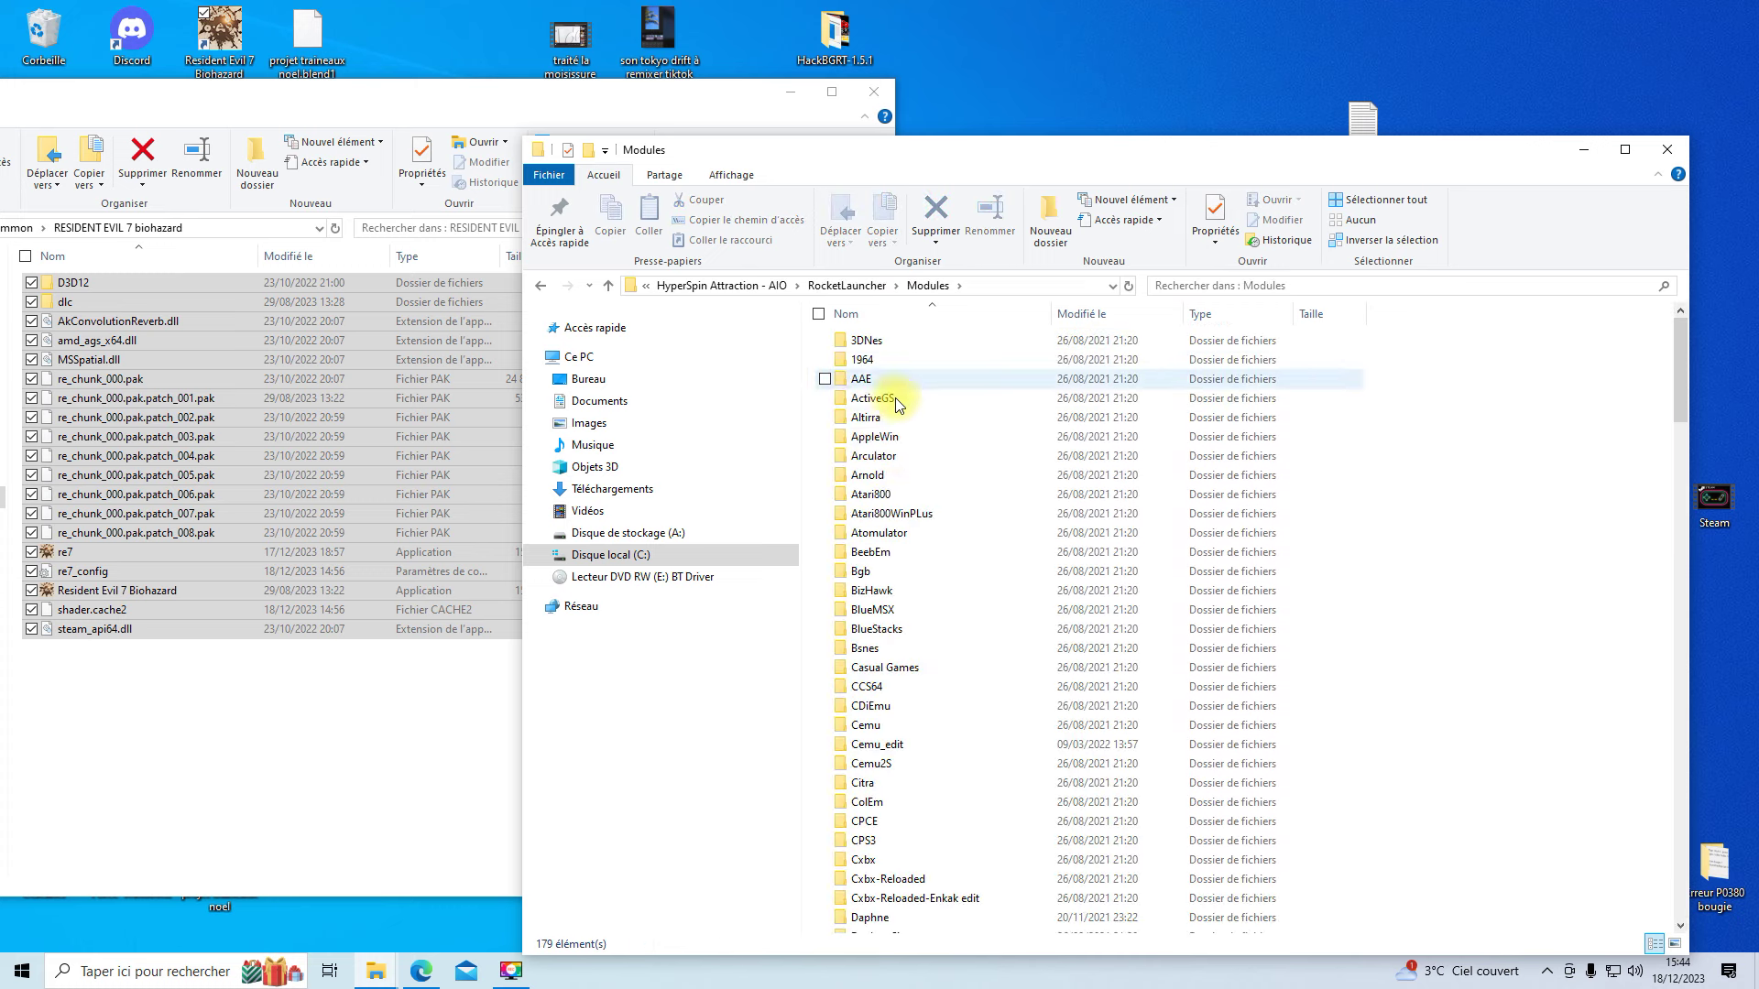
{"action": "scroll", "coordinate": [900, 566], "scroll_direction": "down", "scroll_amount": 5}
{"action": "scroll", "coordinate": [931, 715], "scroll_direction": "down", "scroll_amount": 15}
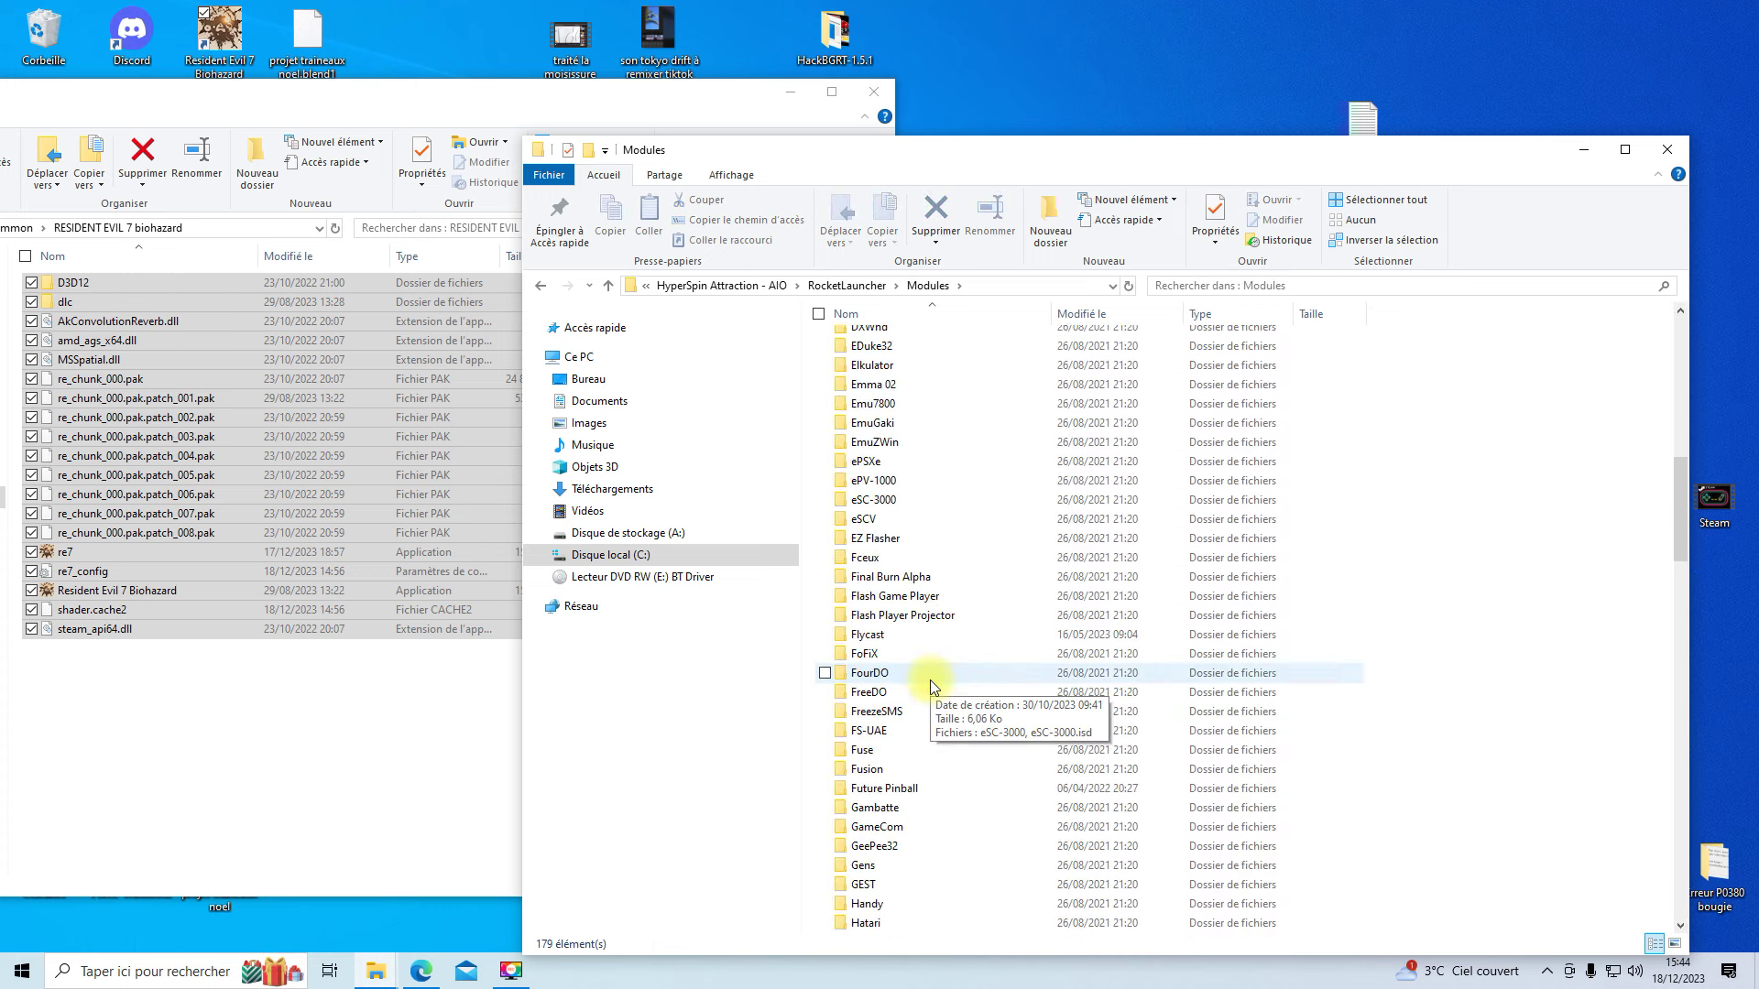
{"action": "scroll", "coordinate": [929, 715], "scroll_direction": "down", "scroll_amount": 11}
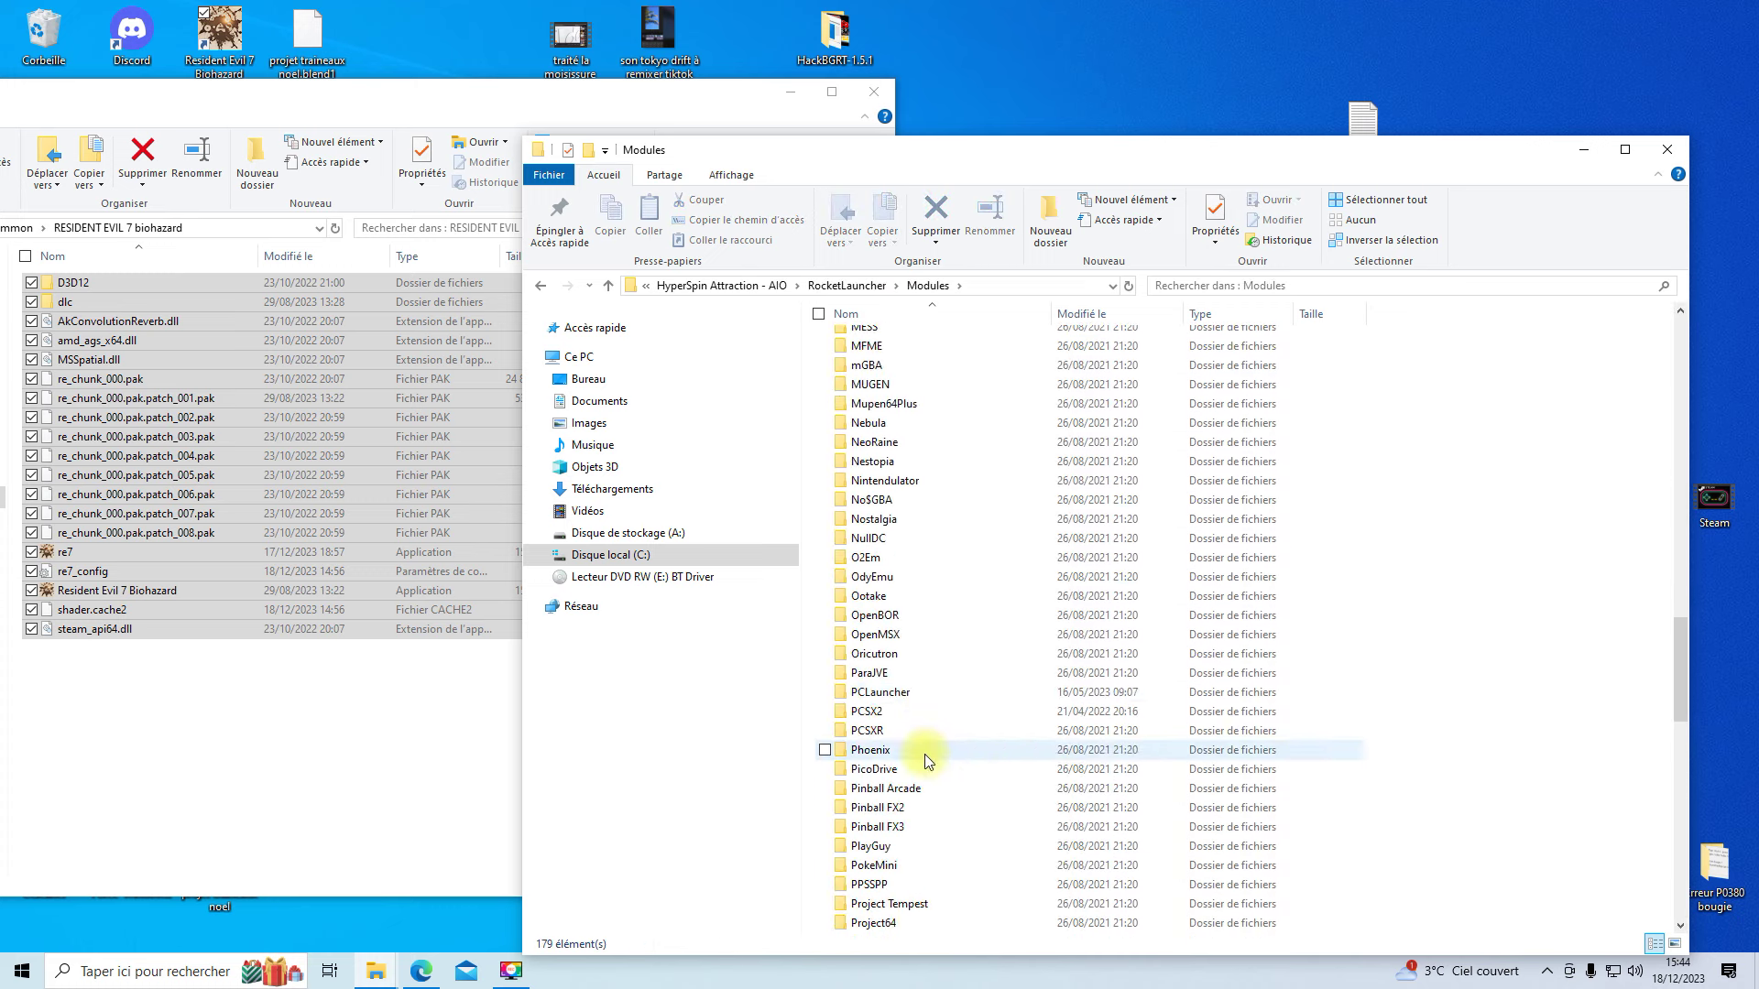
{"action": "double_click", "coordinate": [881, 634]}
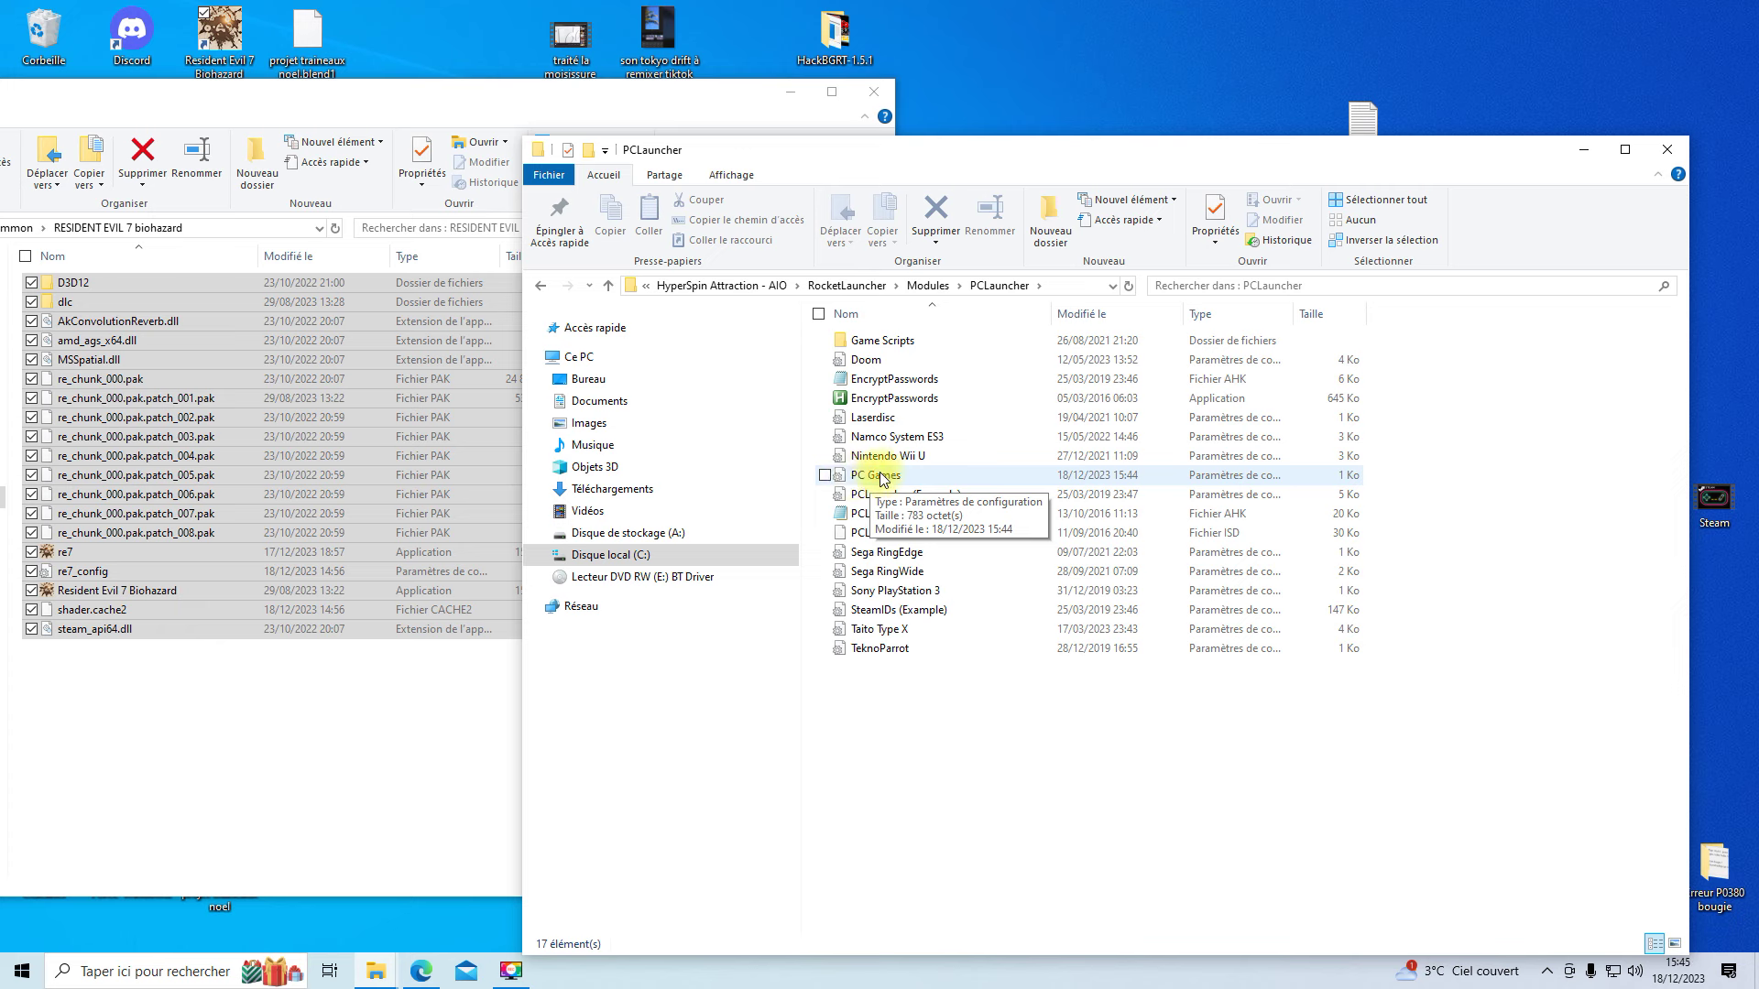
- Open PC Games.ini in Notepad++ and copy the FadeTitle= text from line 4
{"action": "right_click", "coordinate": [881, 476]}
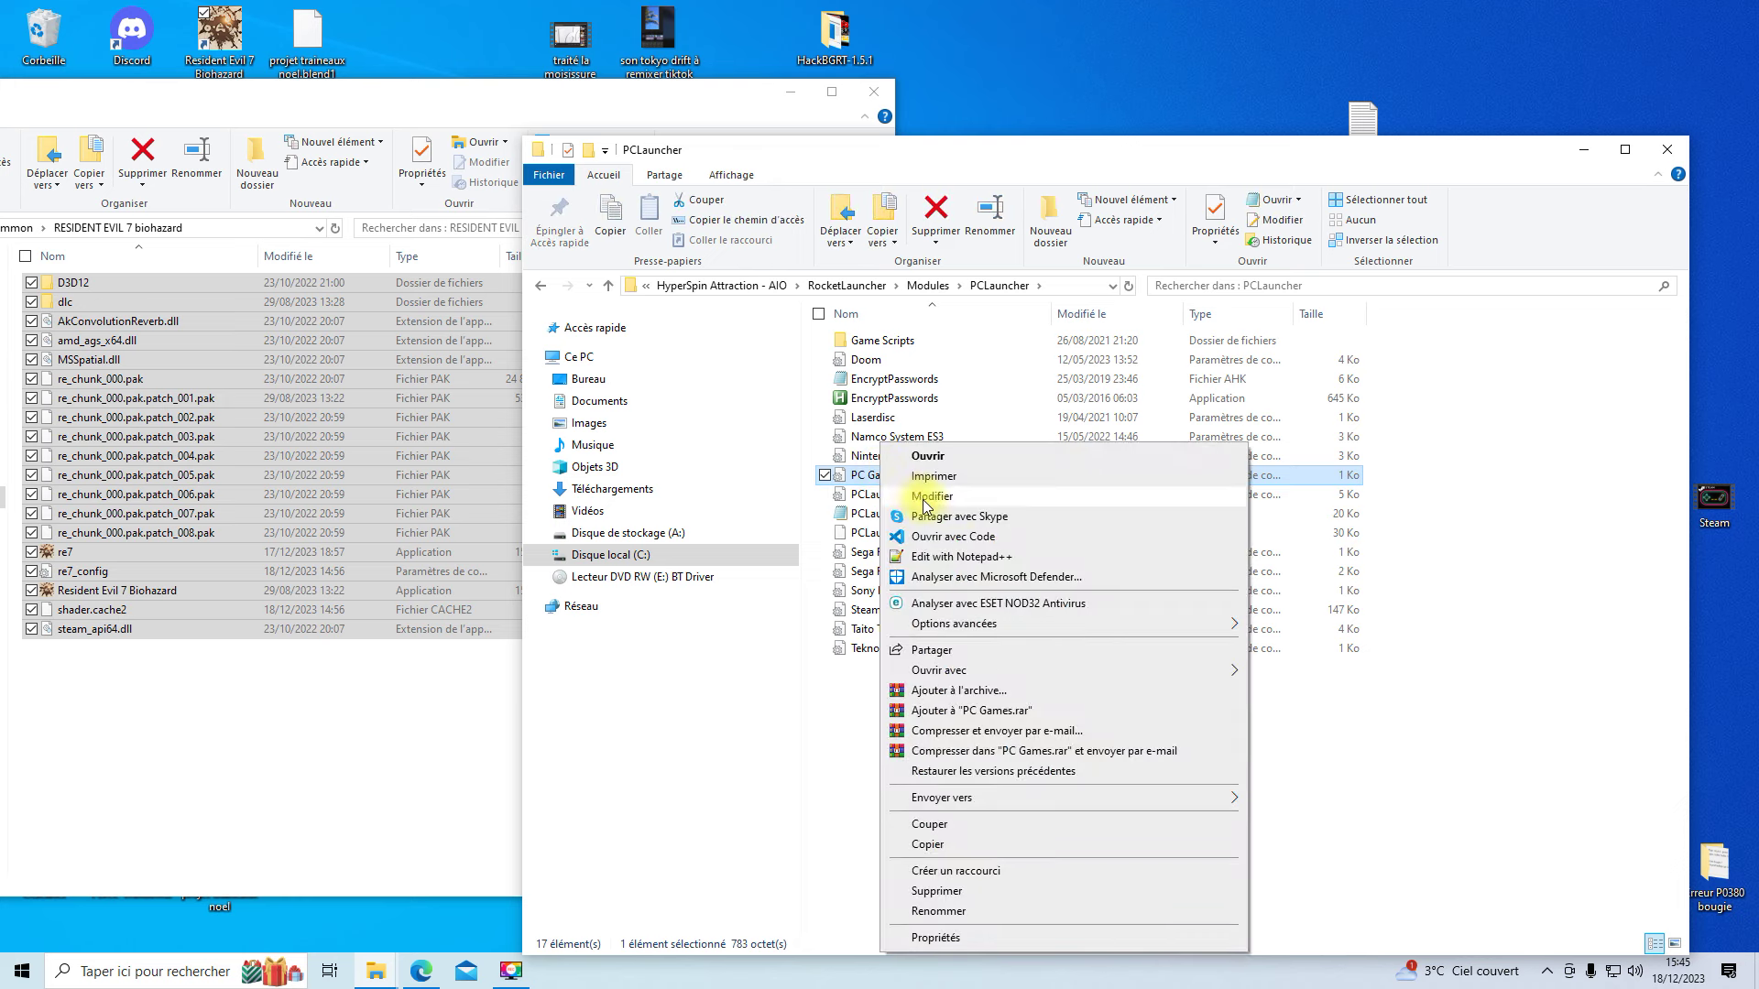
{"action": "left_click", "coordinate": [962, 557]}
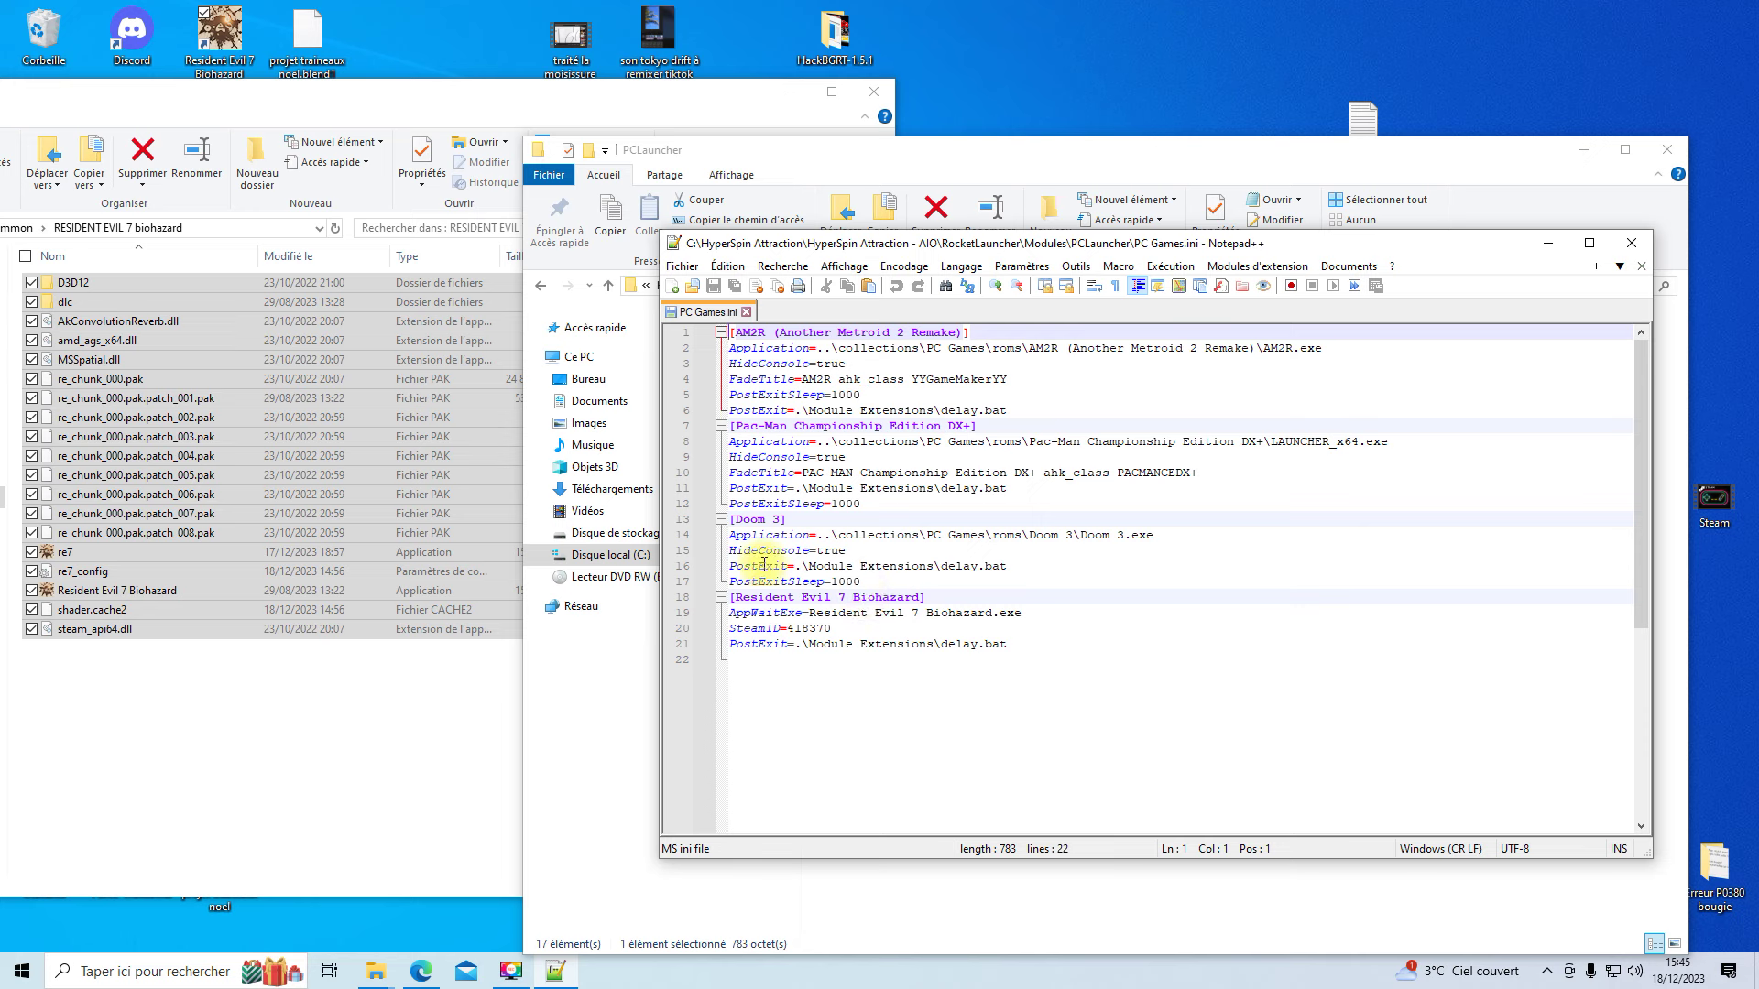
{"action": "left_click_drag", "start_coordinate": [730, 379], "coordinate": [1012, 385]}
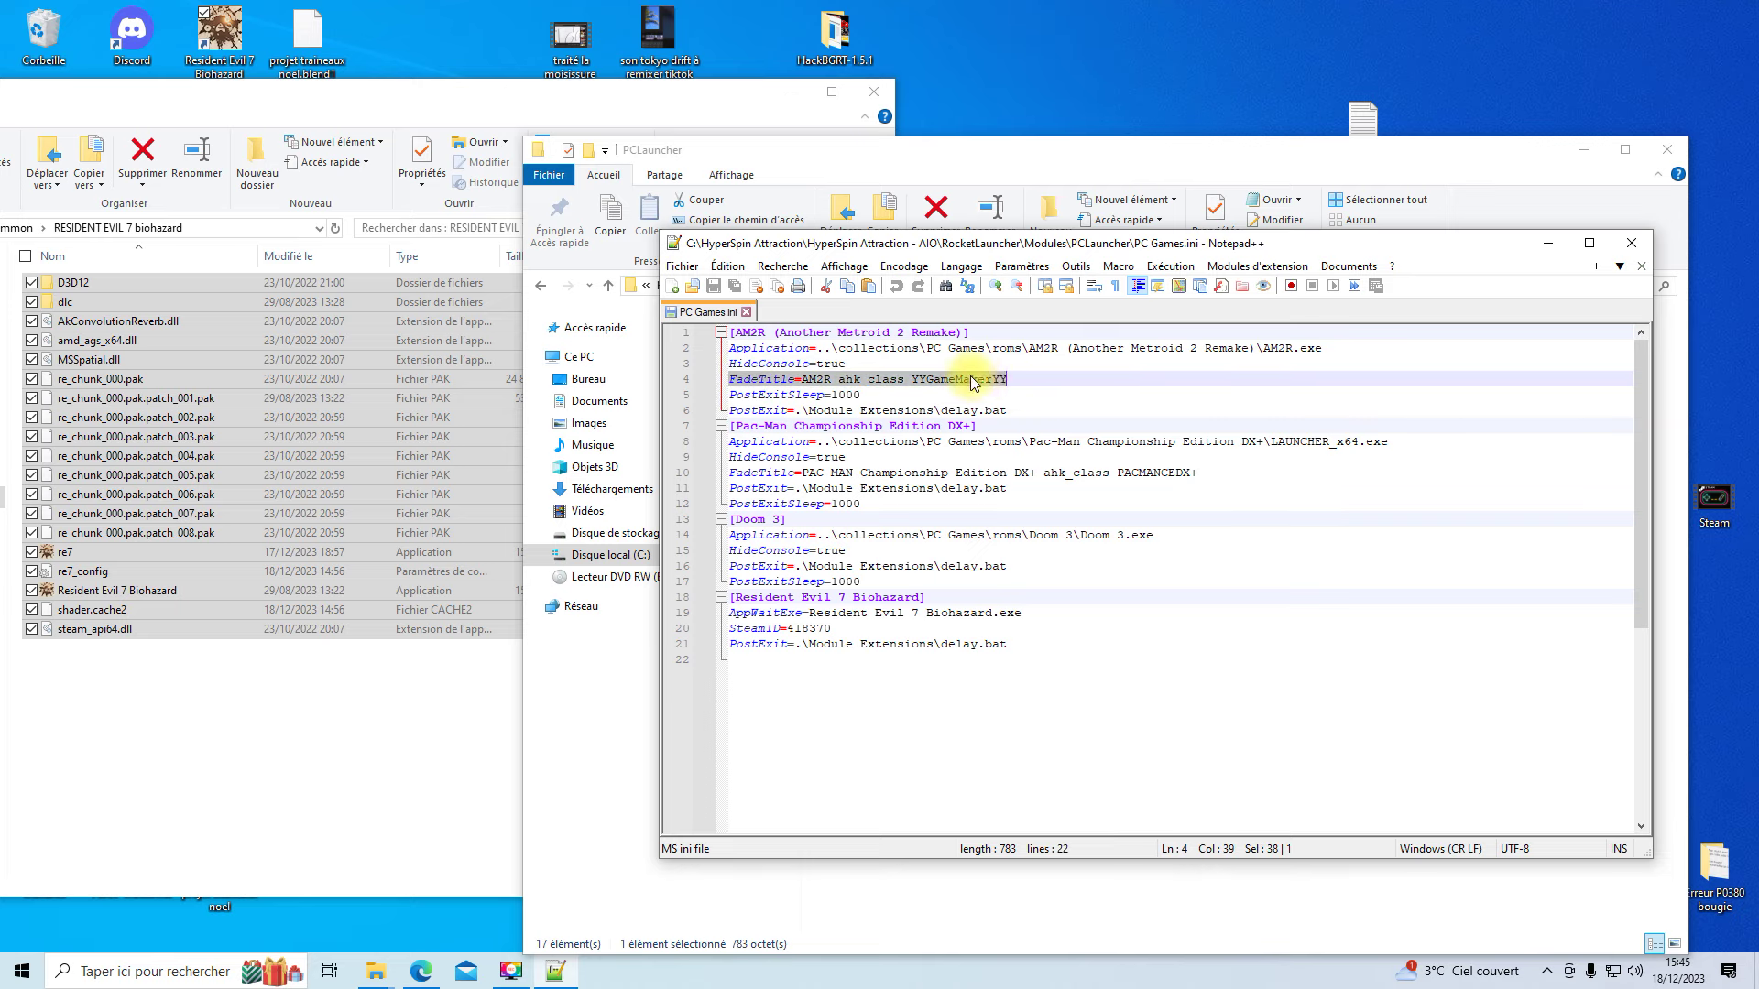
{"action": "right_click", "coordinate": [1009, 384]}
{"action": "left_click", "coordinate": [1000, 409]}
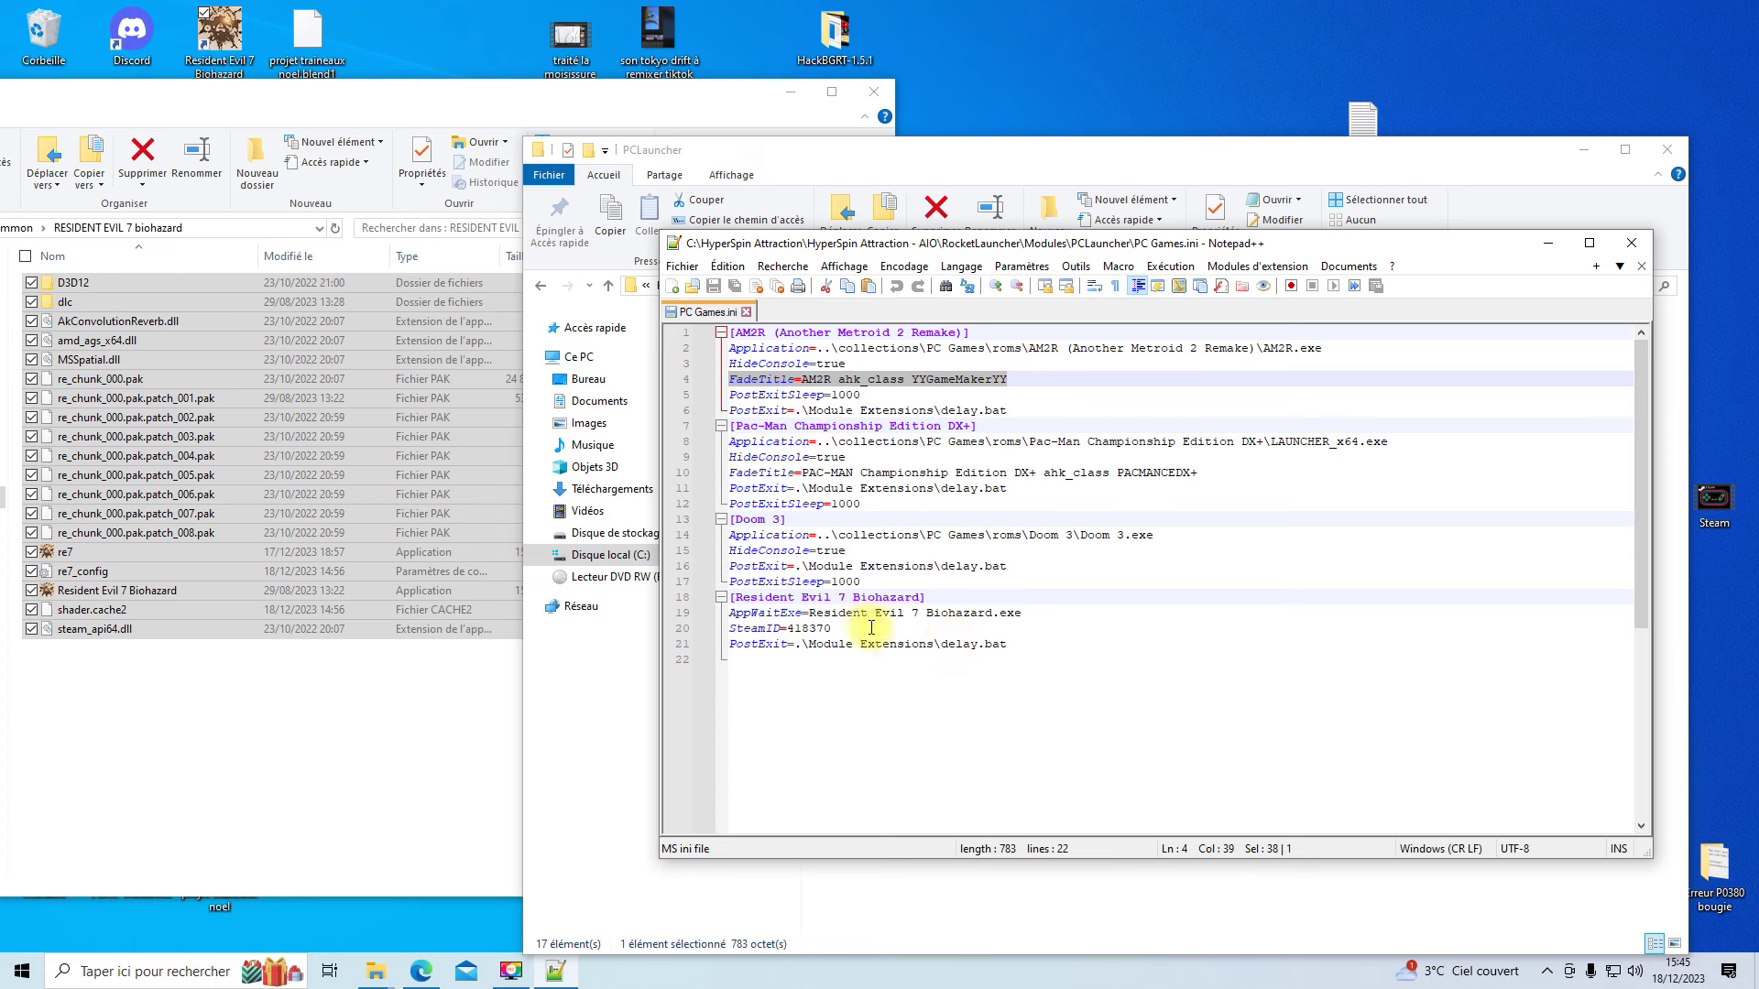
- Insert the copied FadeTitle line as new line 20 below the AppWaitExe line
{"action": "left_click", "coordinate": [1038, 611]}
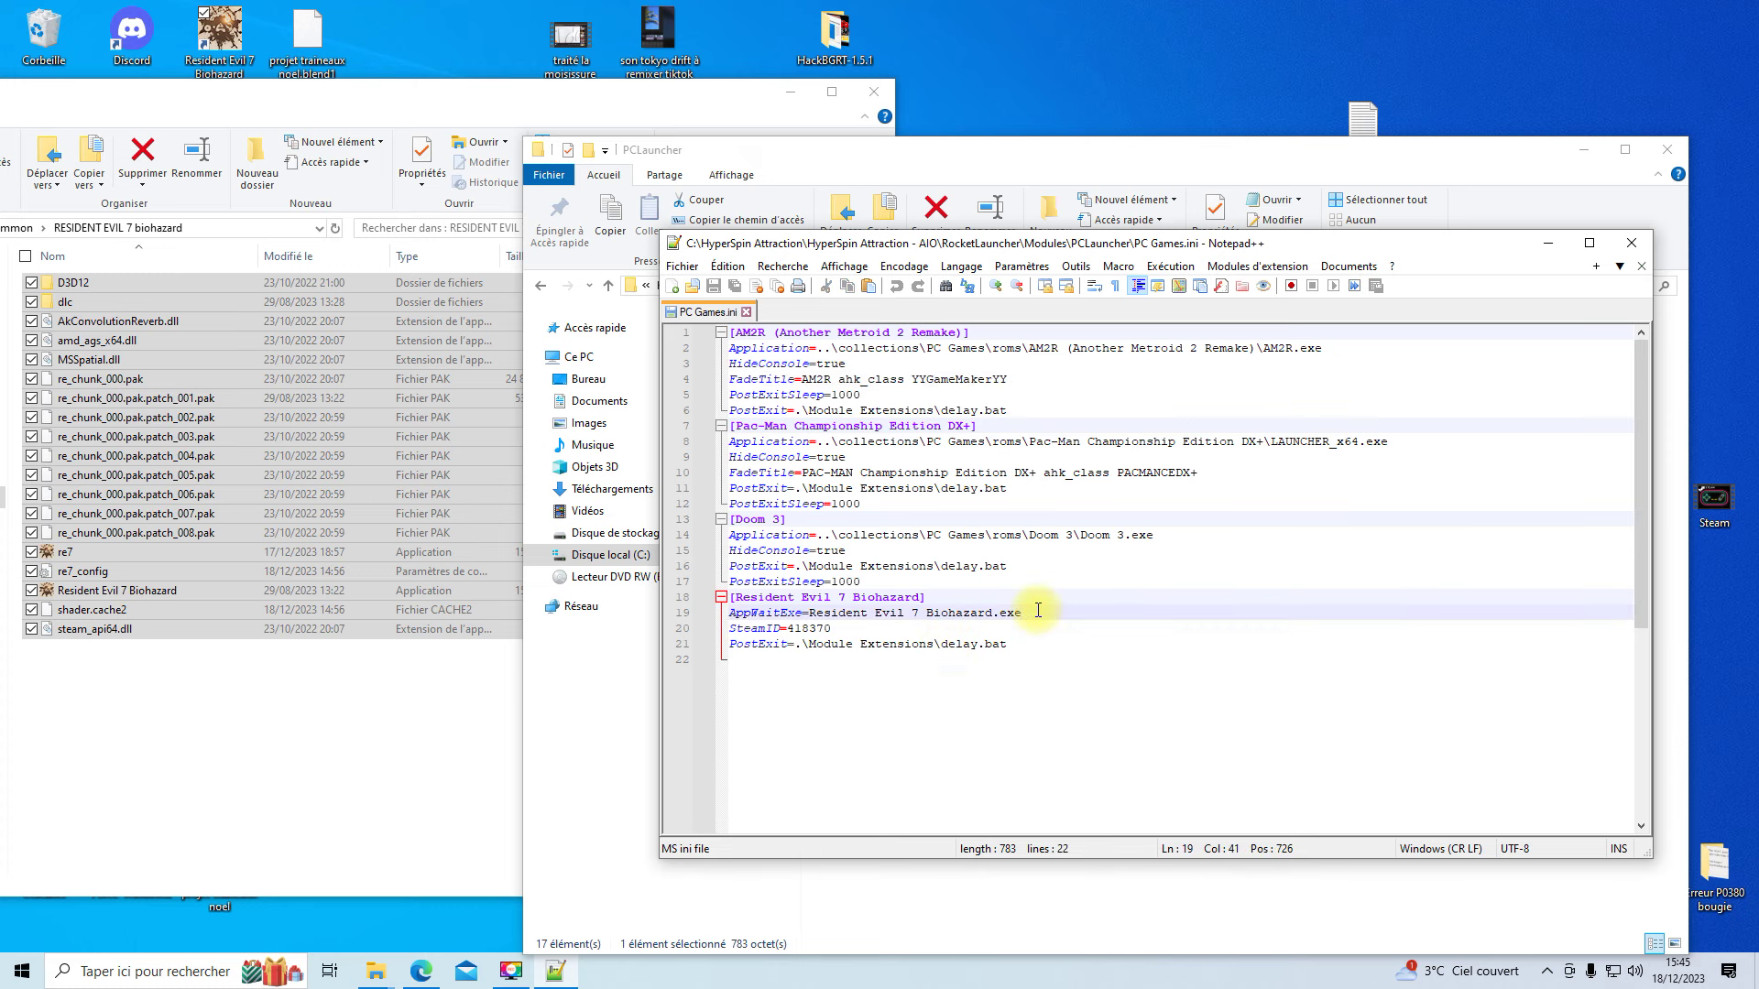
{"action": "key", "text": "Return"}
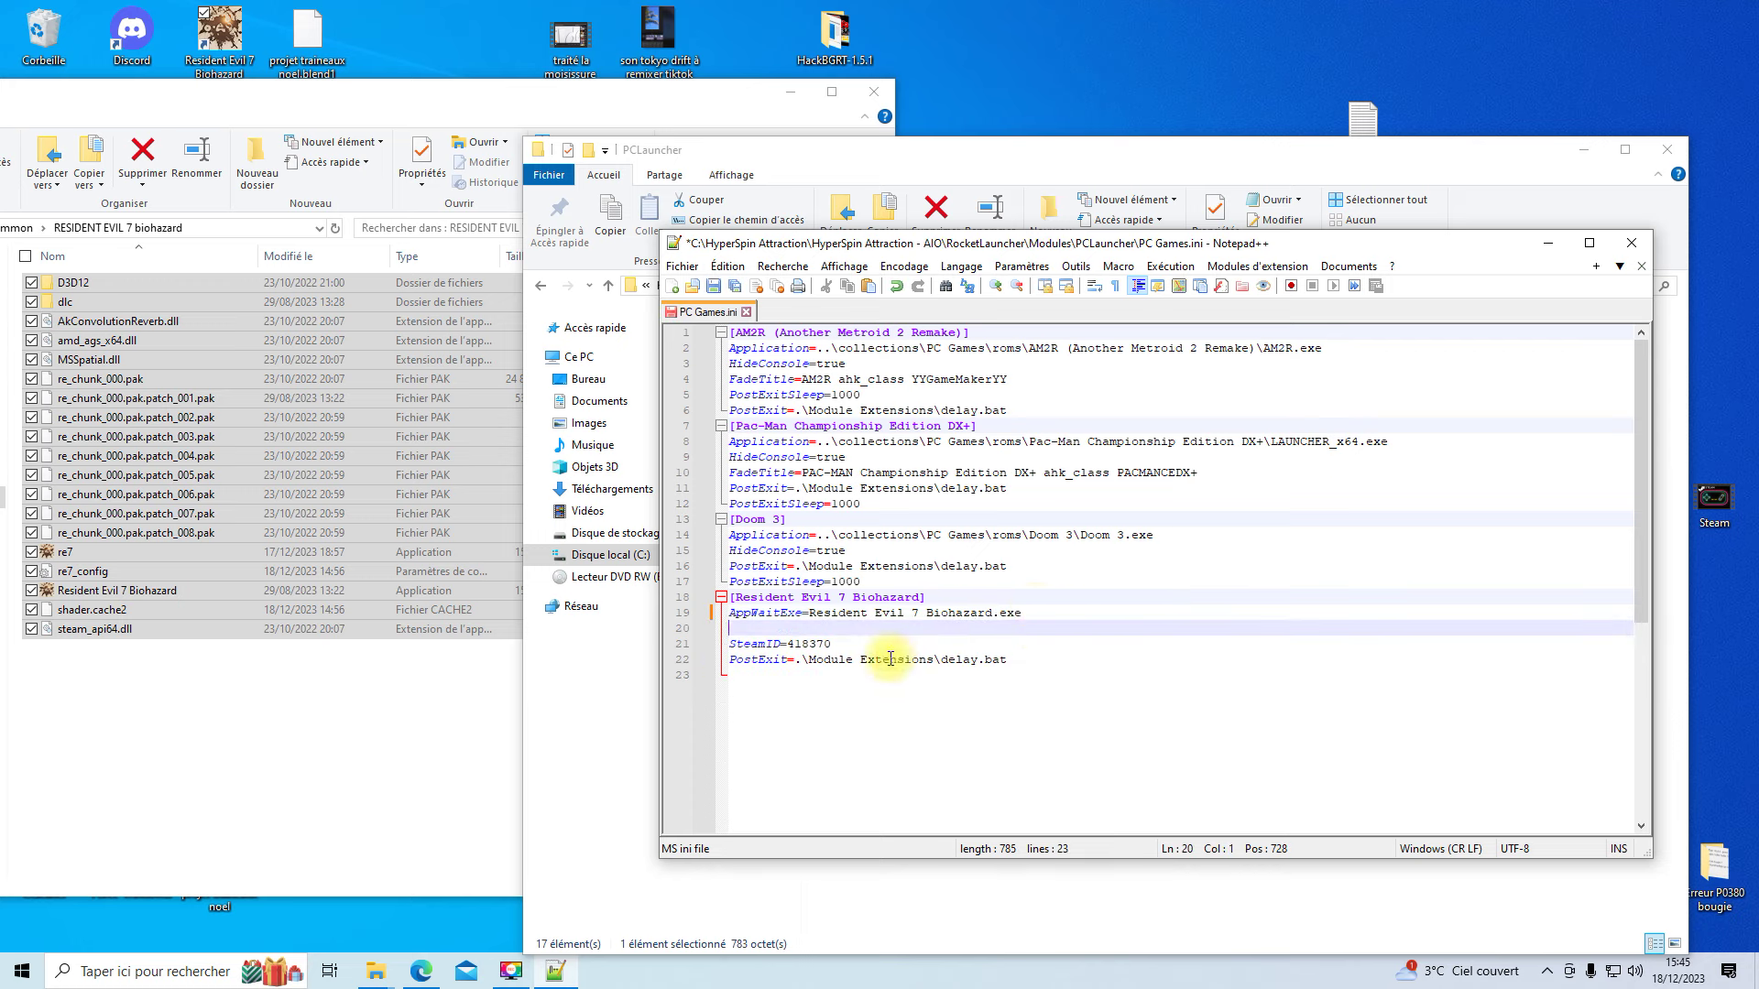
{"action": "right_click", "coordinate": [782, 627]}
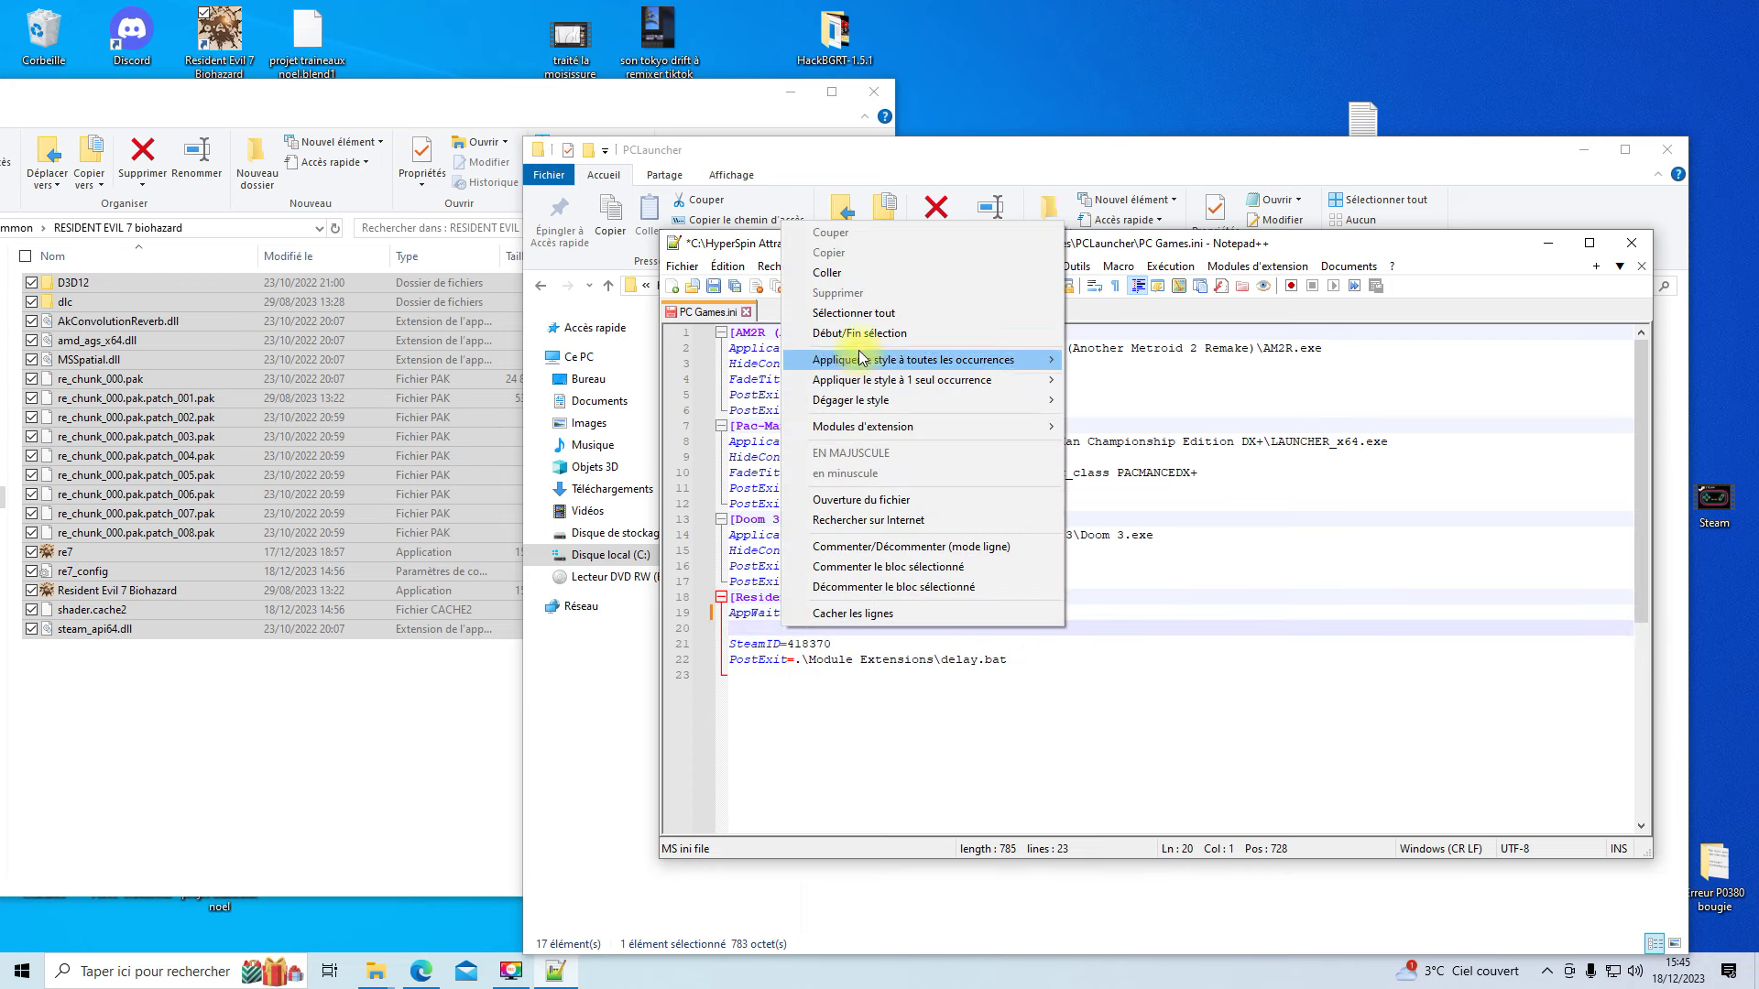
{"action": "left_click", "coordinate": [872, 273]}
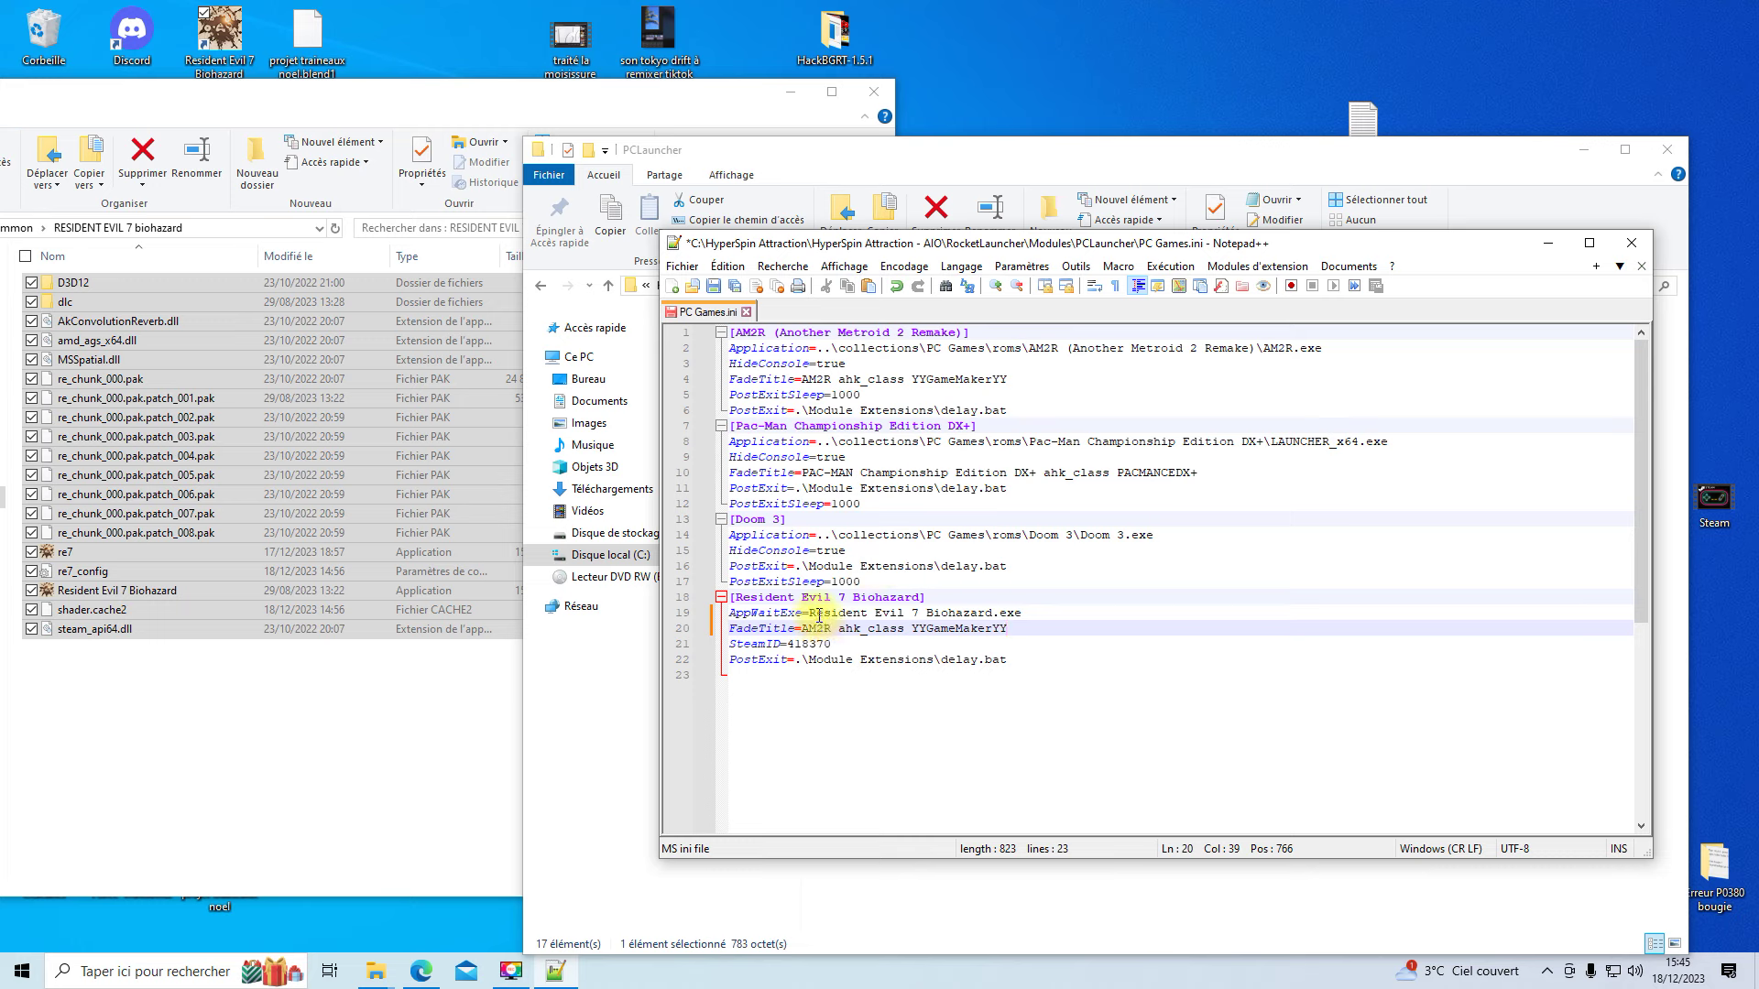
- Replace the FadeTitle value with Resident Evil 7 Biohazard and save PC Games.ini
{"action": "left_click_drag", "start_coordinate": [810, 612], "coordinate": [981, 610]}
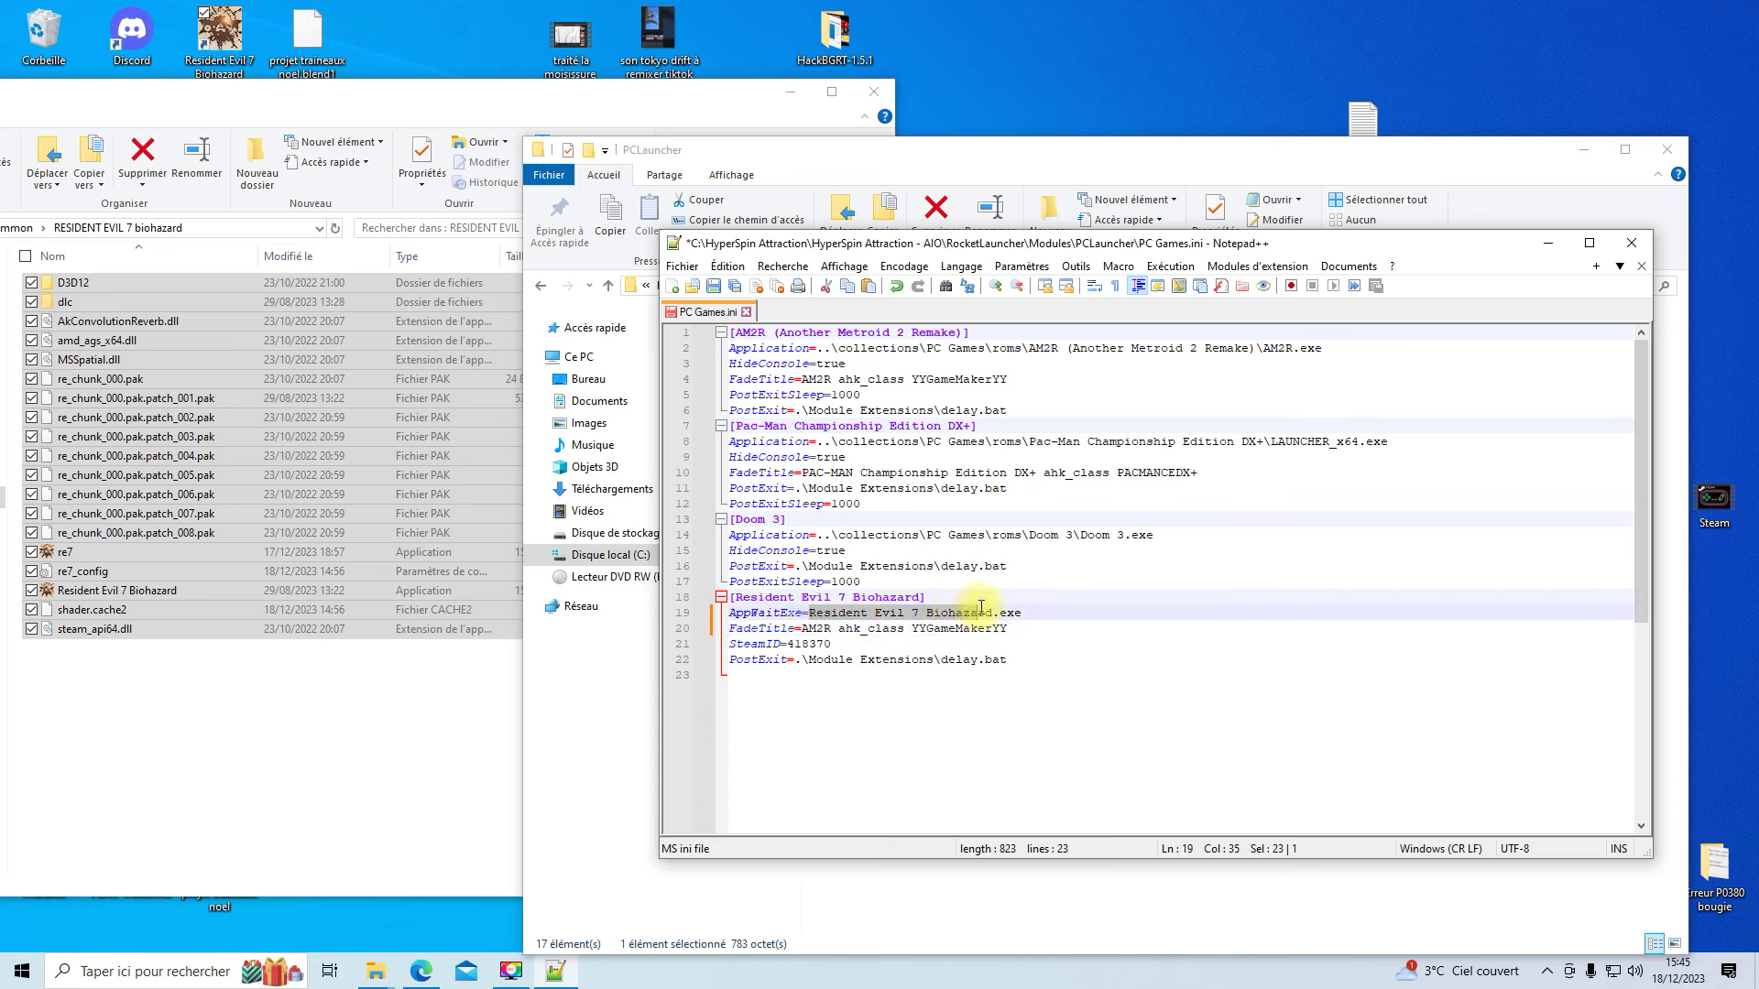
{"action": "right_click", "coordinate": [859, 614]}
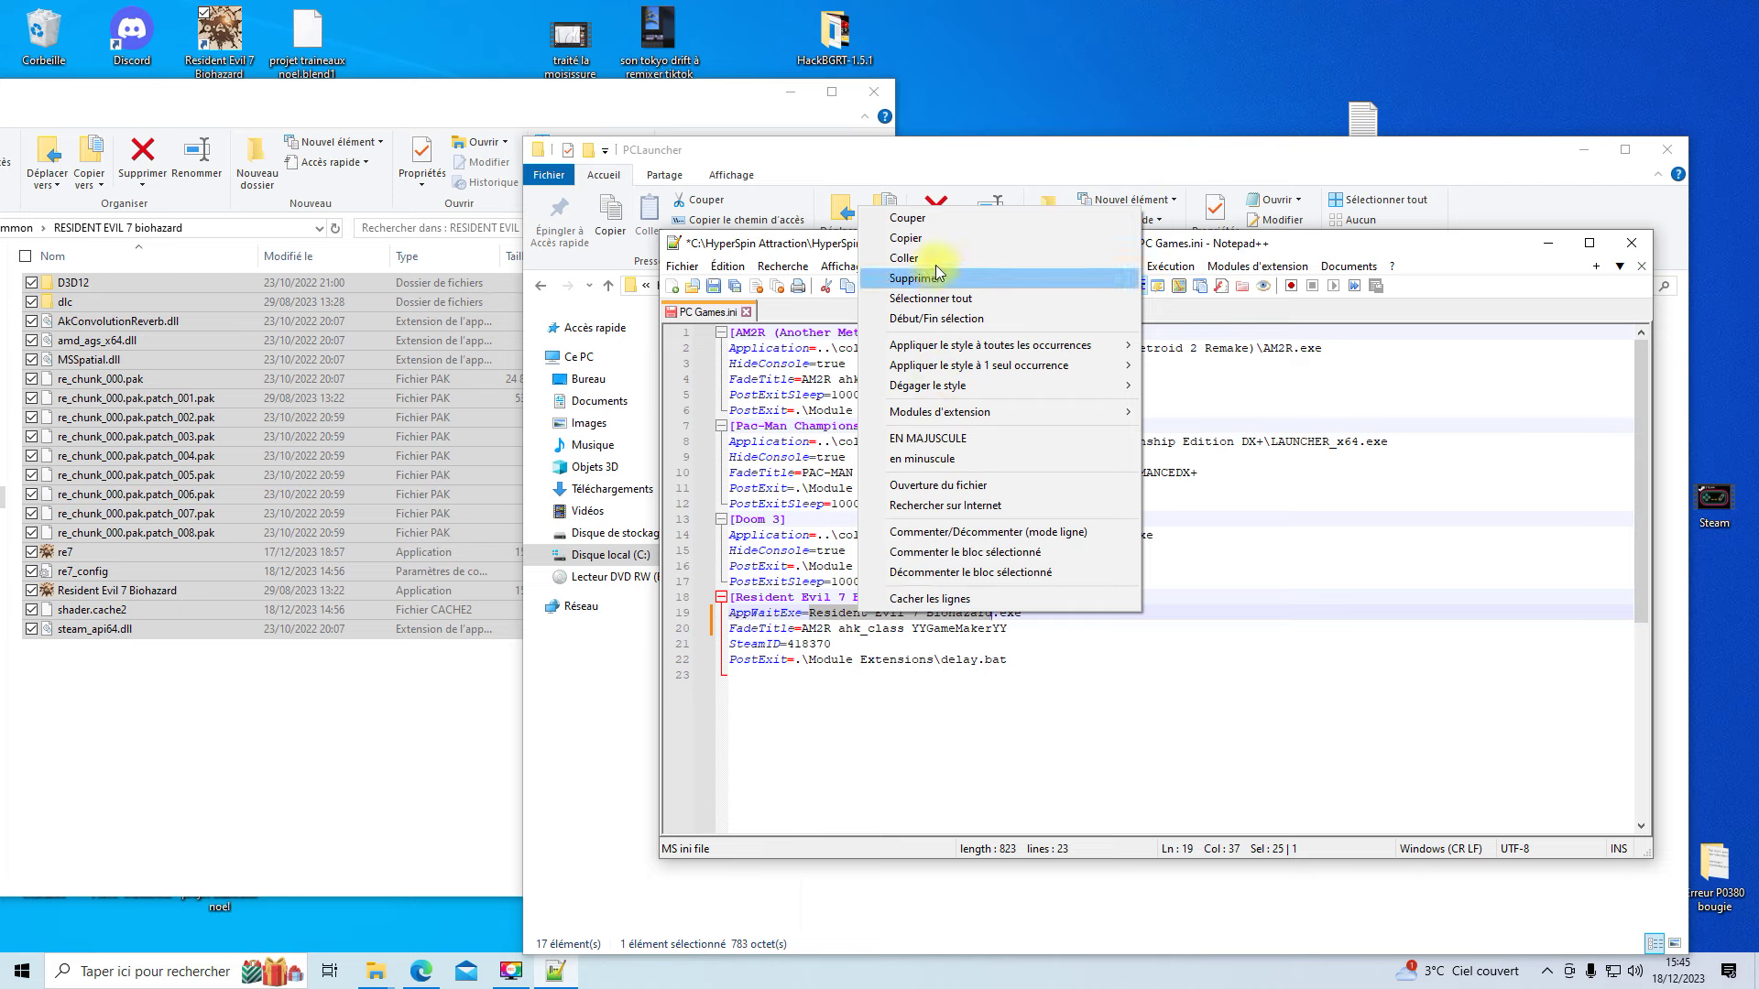
{"action": "left_click", "coordinate": [939, 240]}
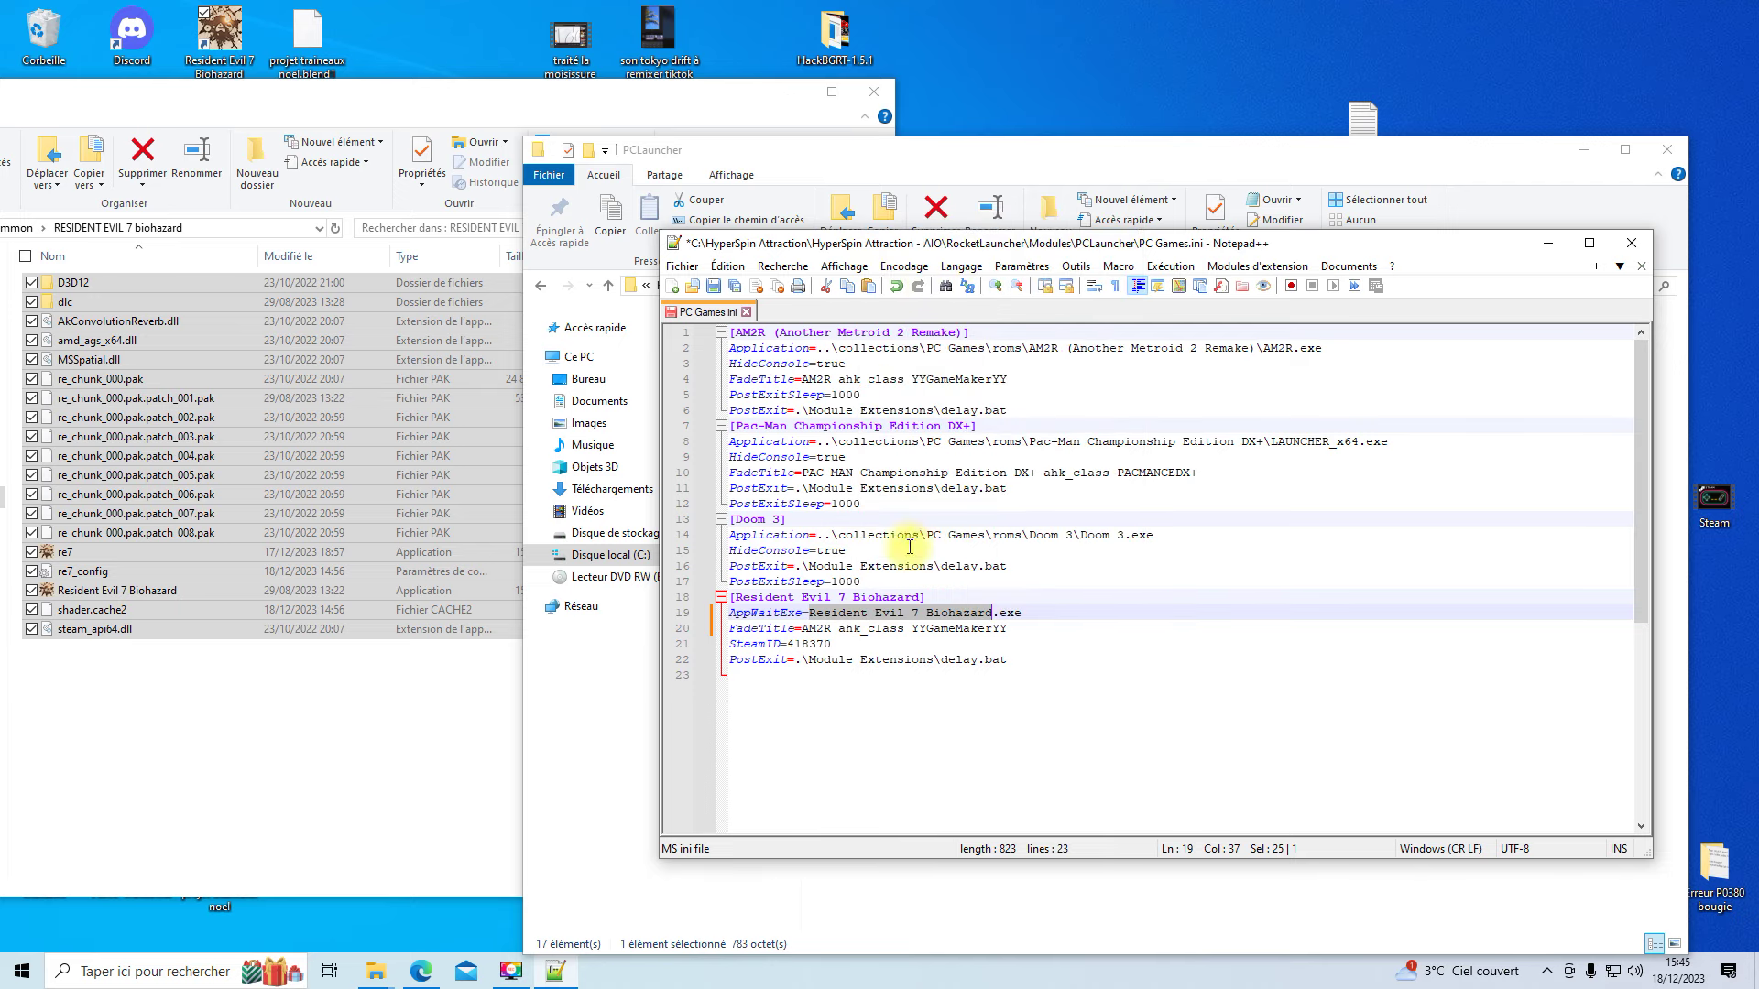
{"action": "left_click", "coordinate": [807, 629]}
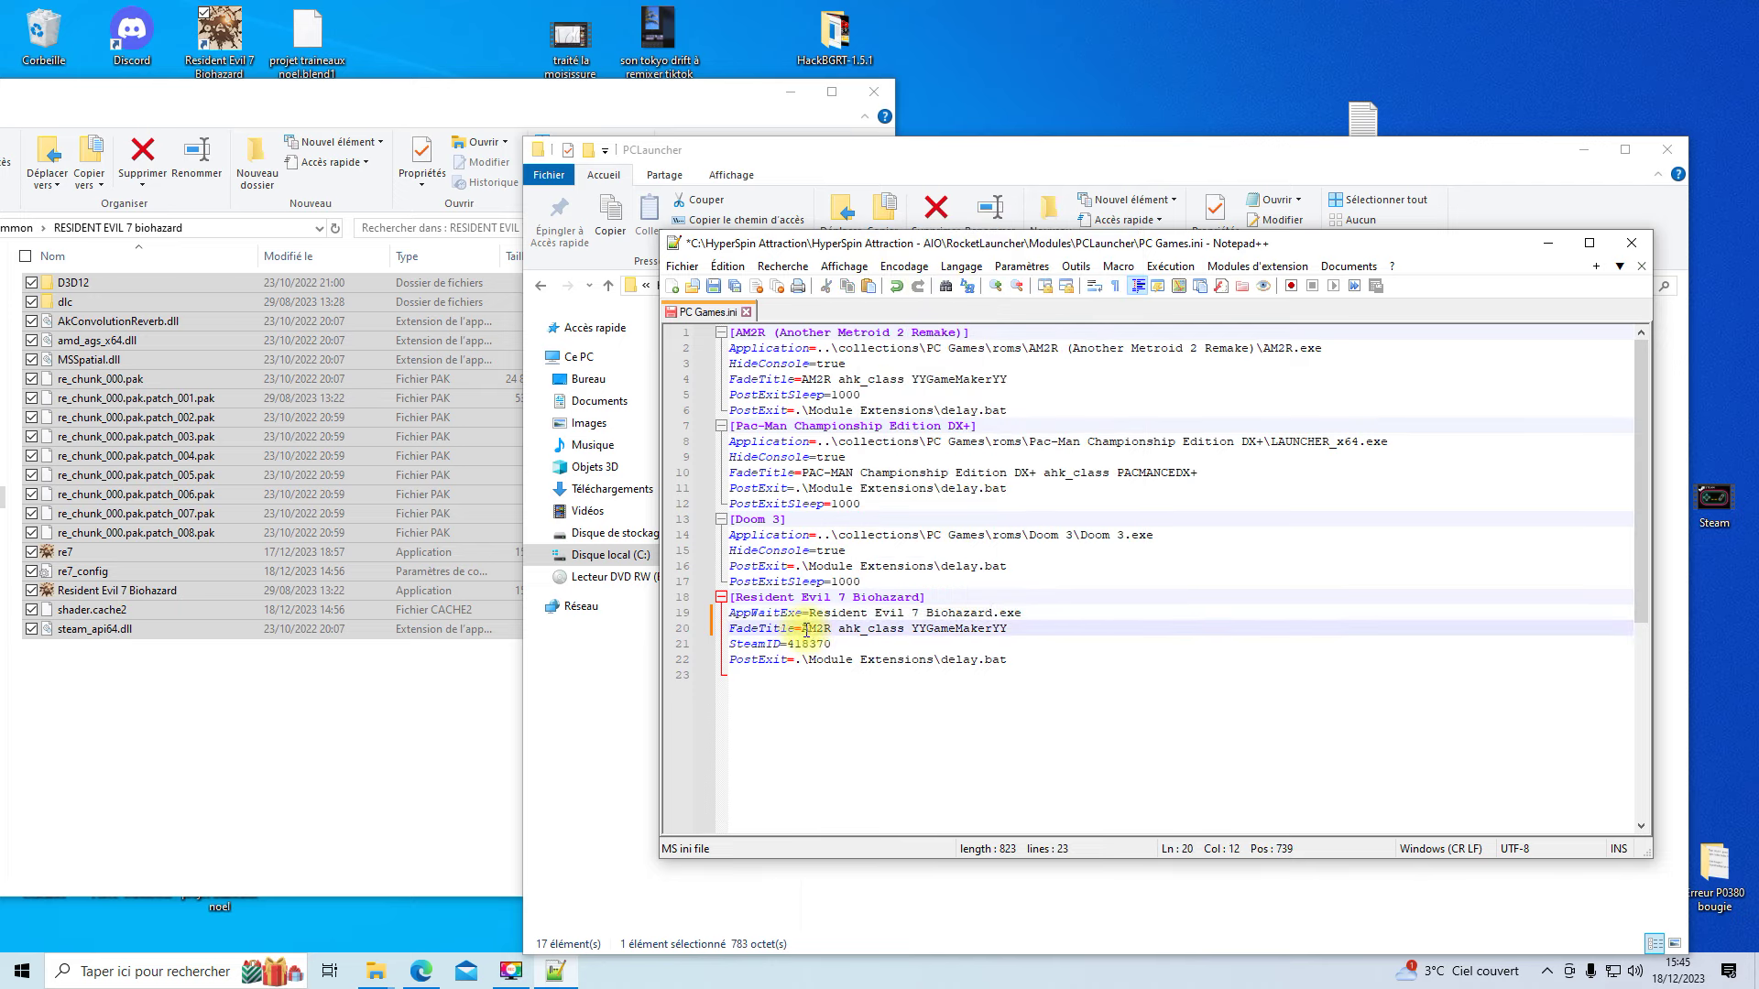
{"action": "left_click_drag", "start_coordinate": [803, 629], "coordinate": [1000, 623]}
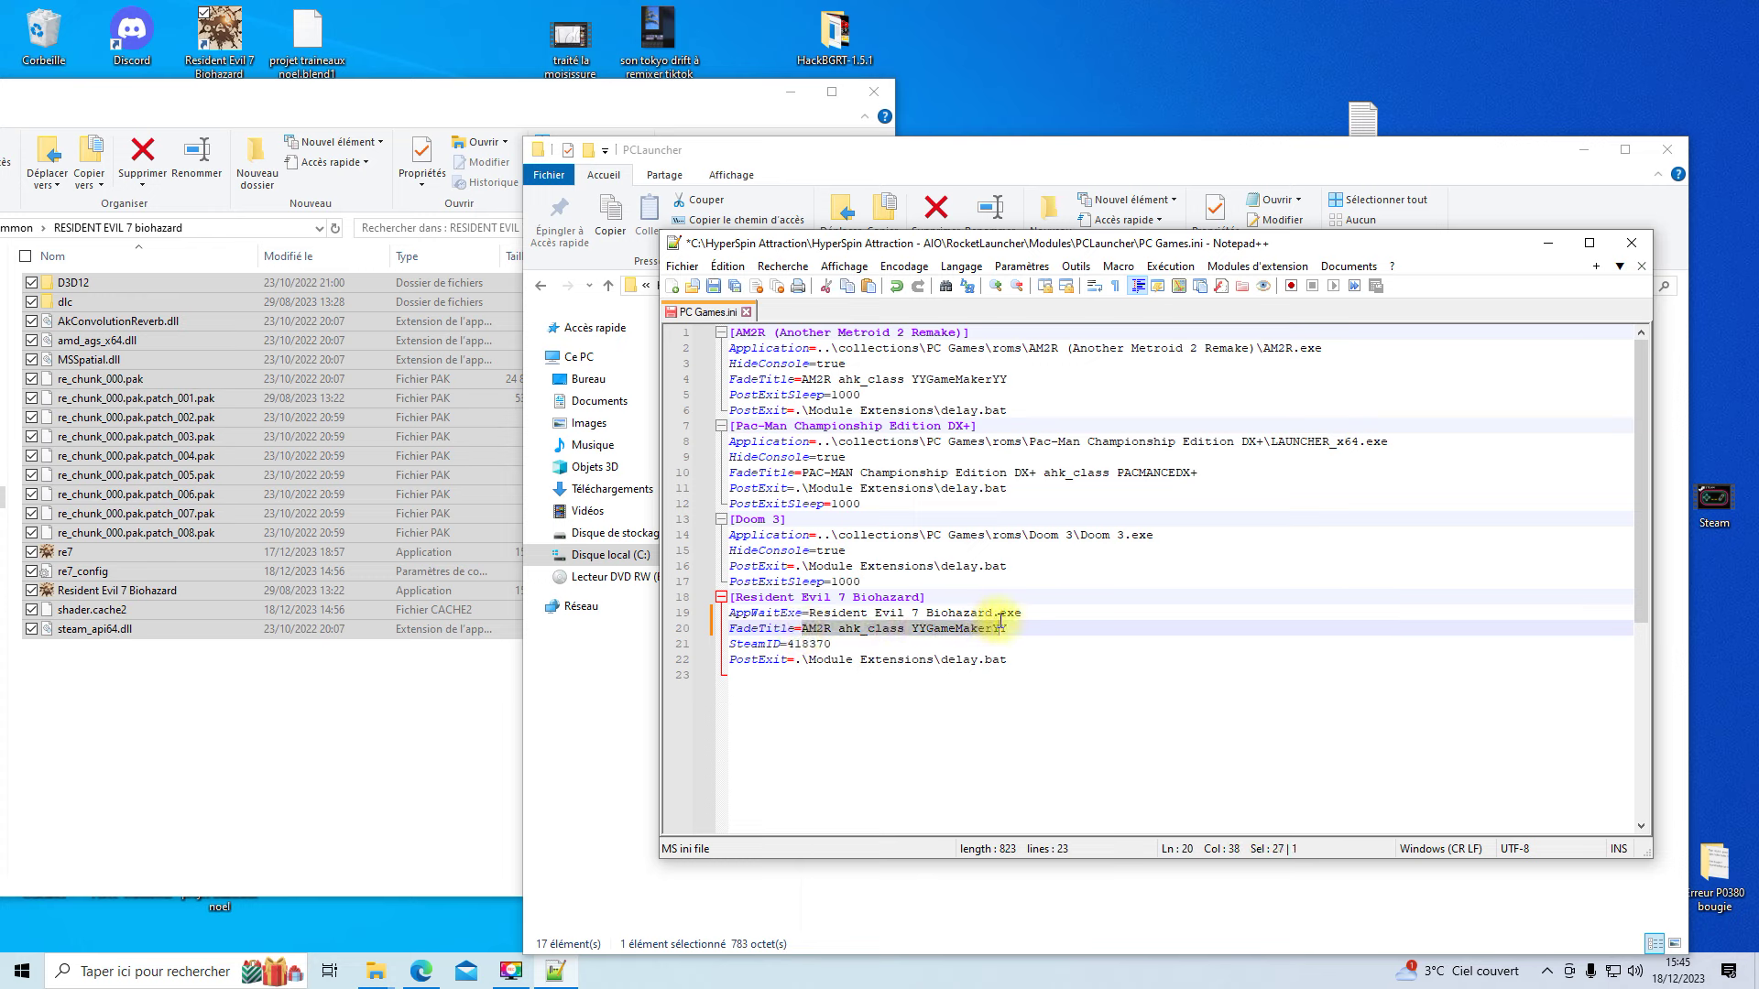
{"action": "right_click", "coordinate": [963, 628]}
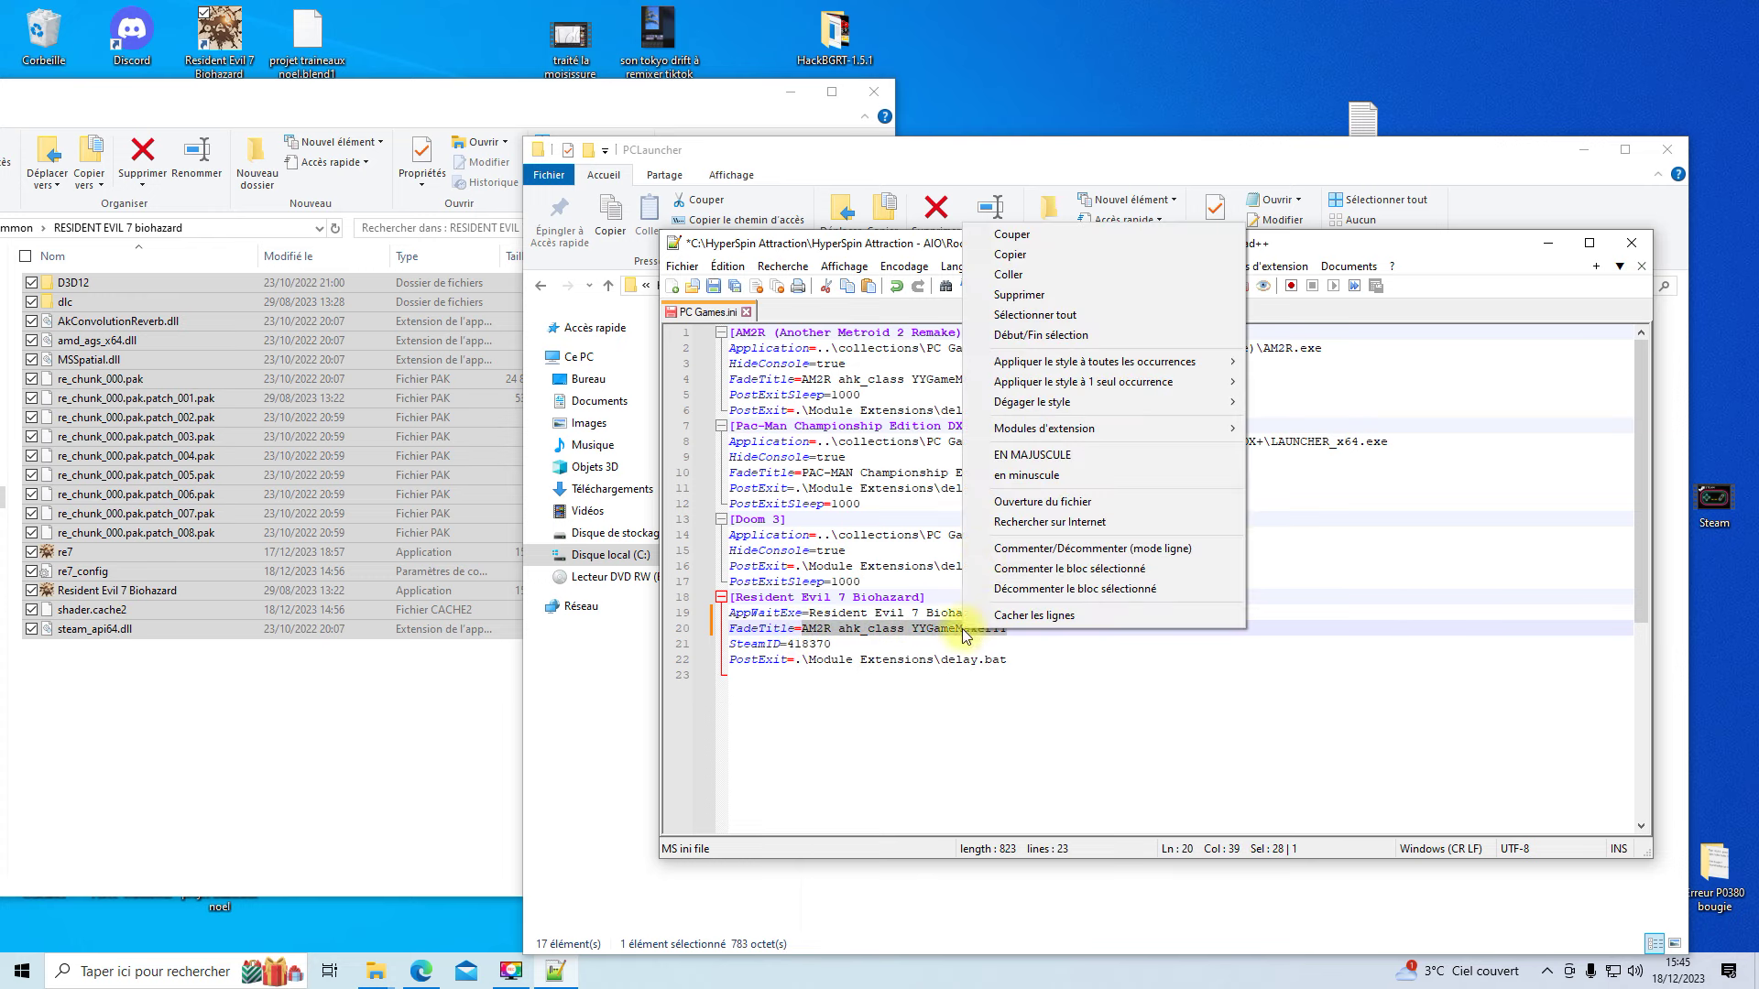
{"action": "left_click", "coordinate": [1020, 273]}
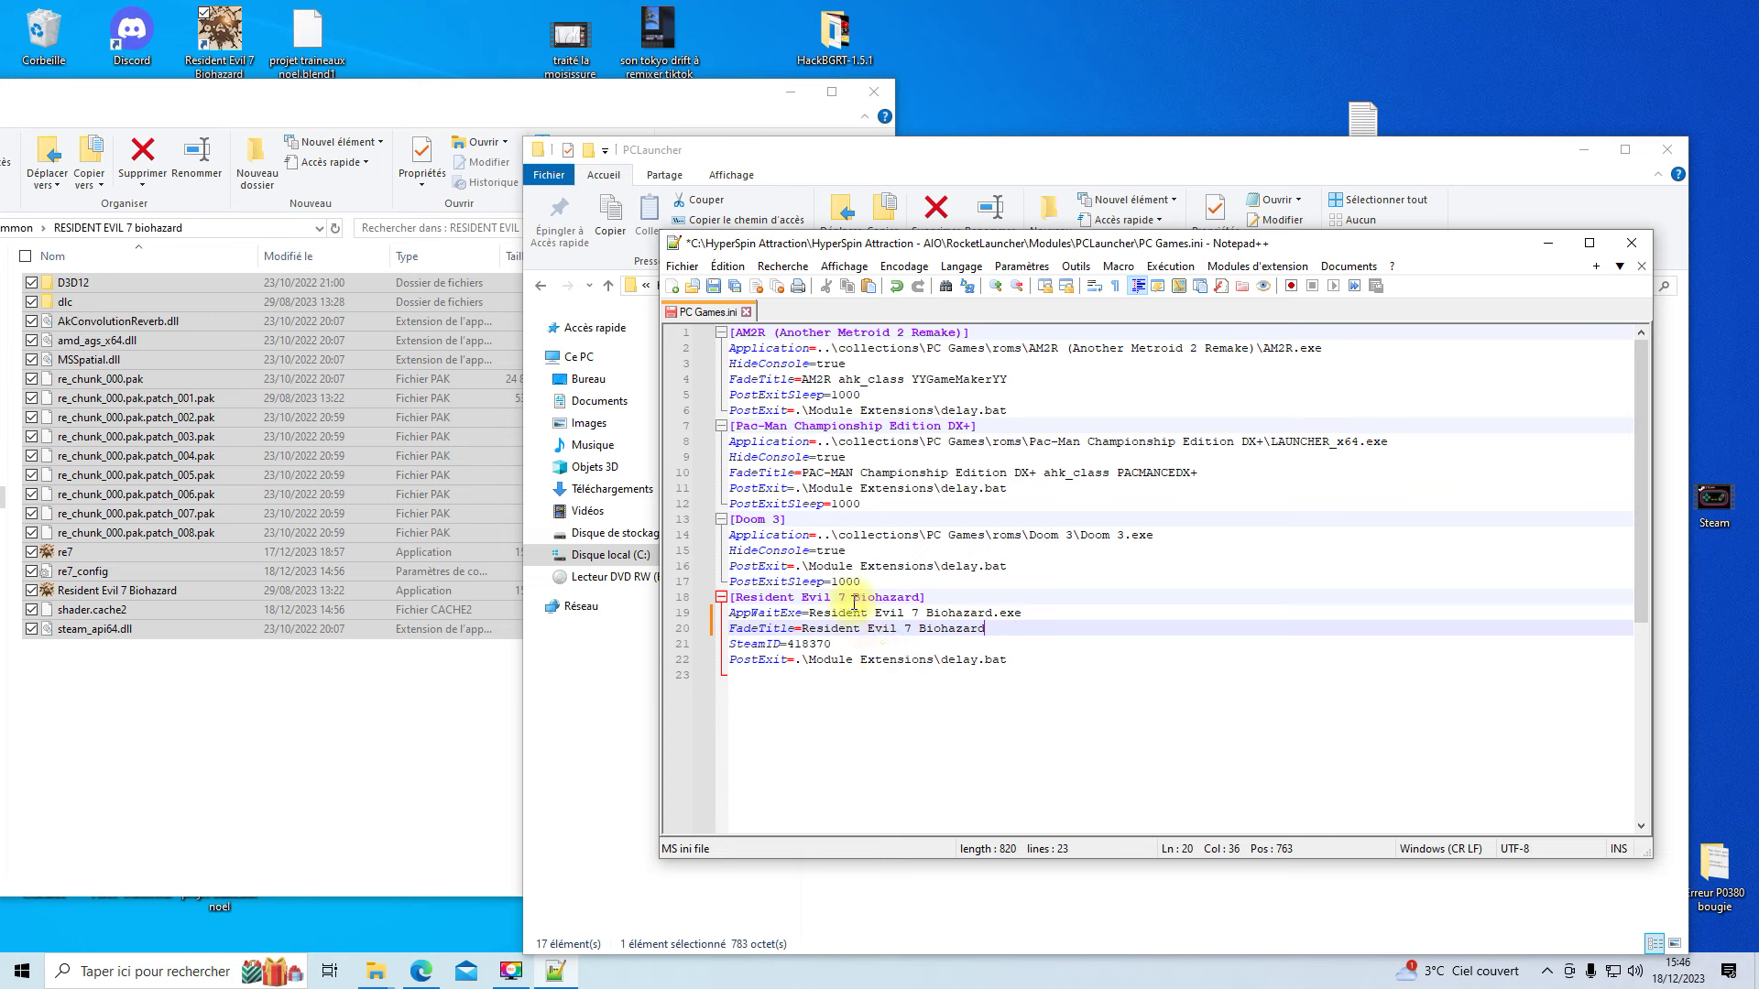
{"action": "left_click", "coordinate": [712, 288]}
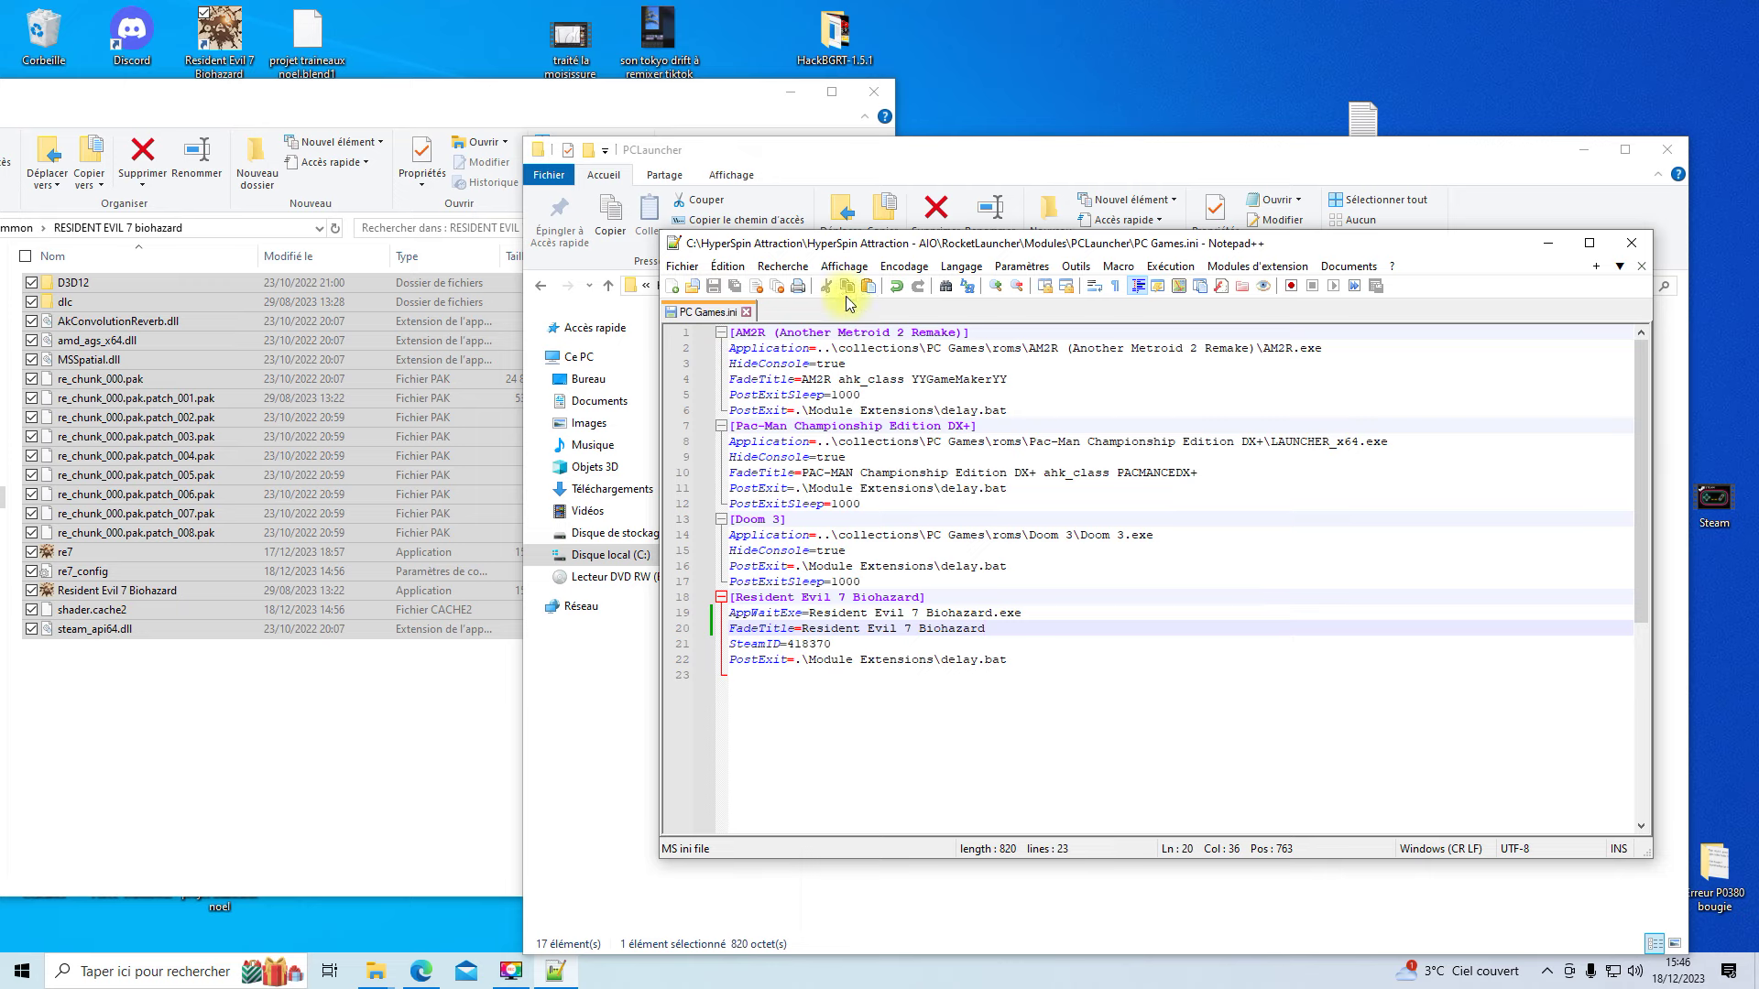
- Close Notepad++, launch EncryptPasswords.exe and enter the Steam username
{"action": "left_click", "coordinate": [1636, 242]}
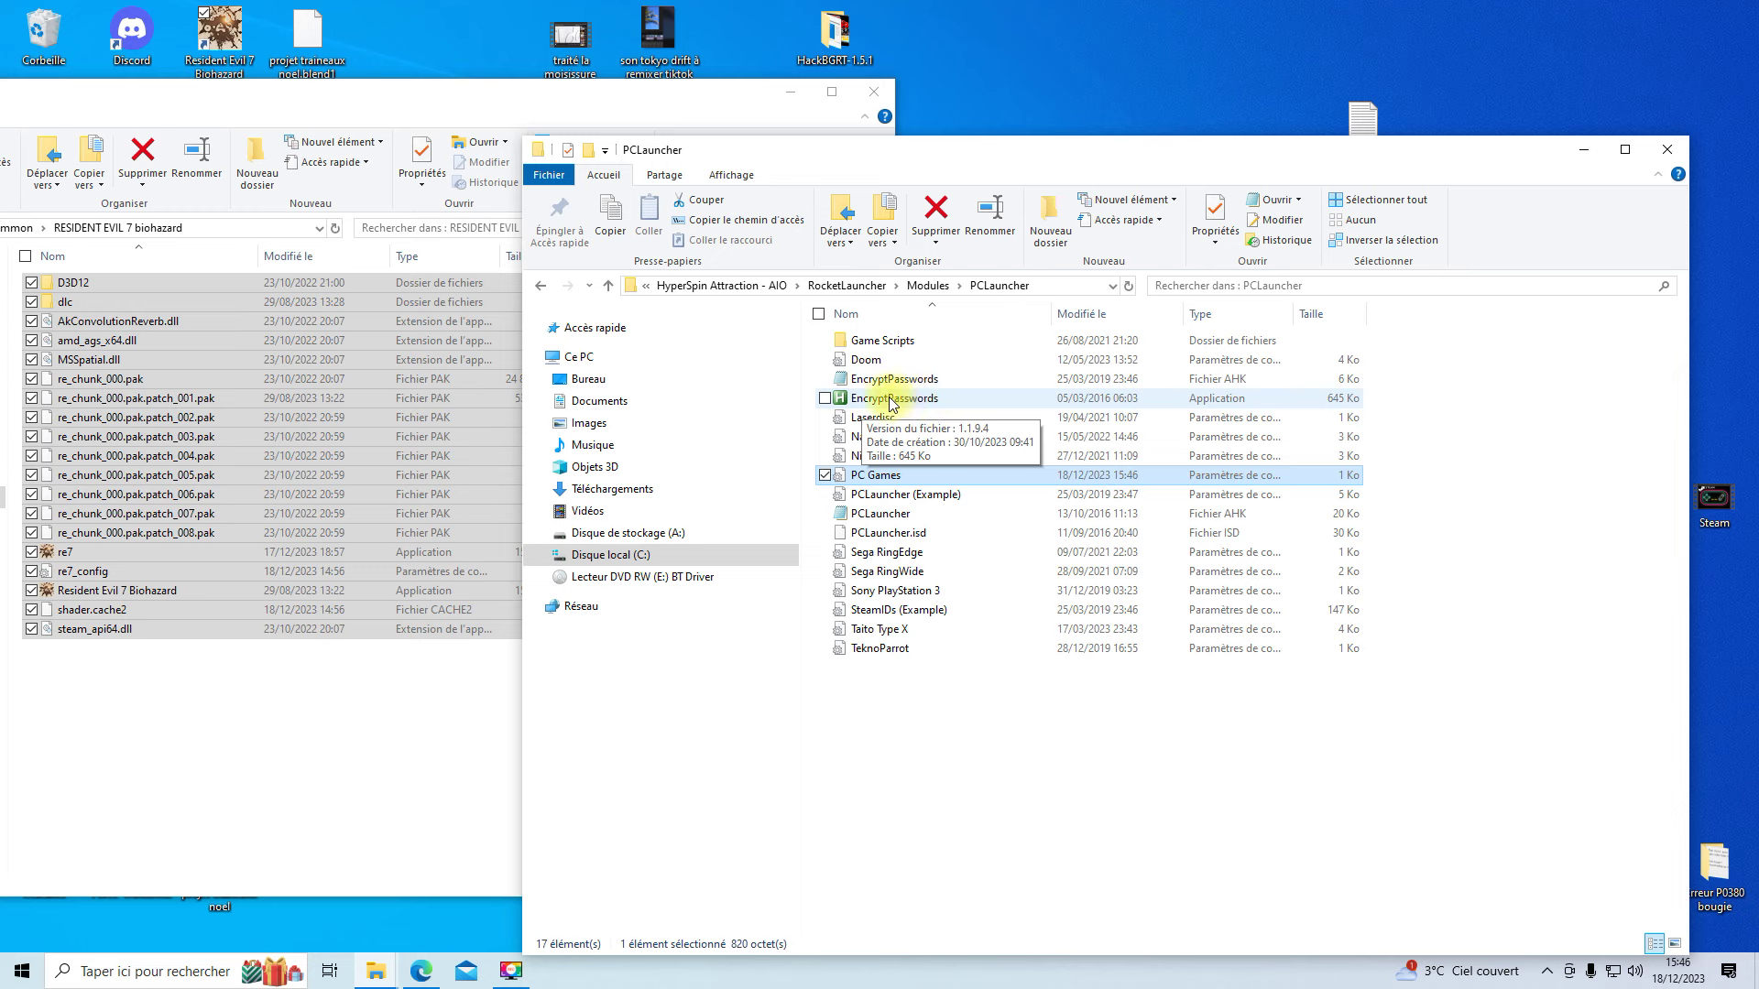
{"action": "double_click", "coordinate": [894, 404]}
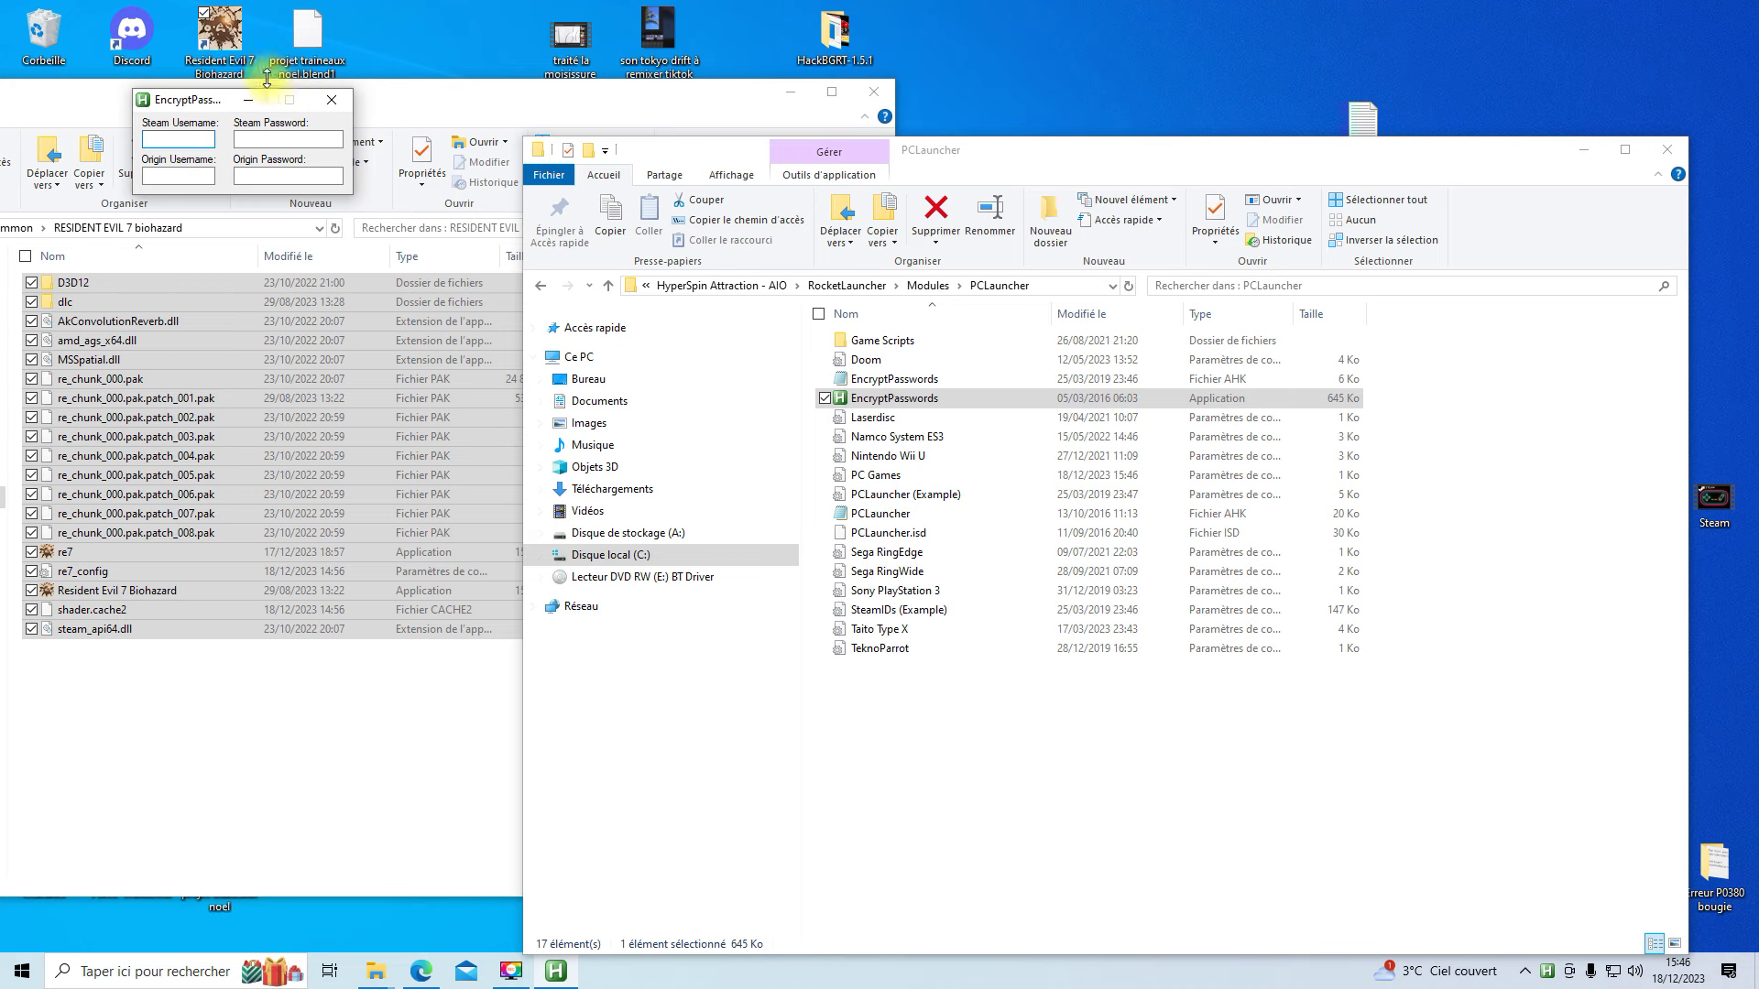
{"action": "left_click_drag", "start_coordinate": [207, 107], "coordinate": [774, 401]}
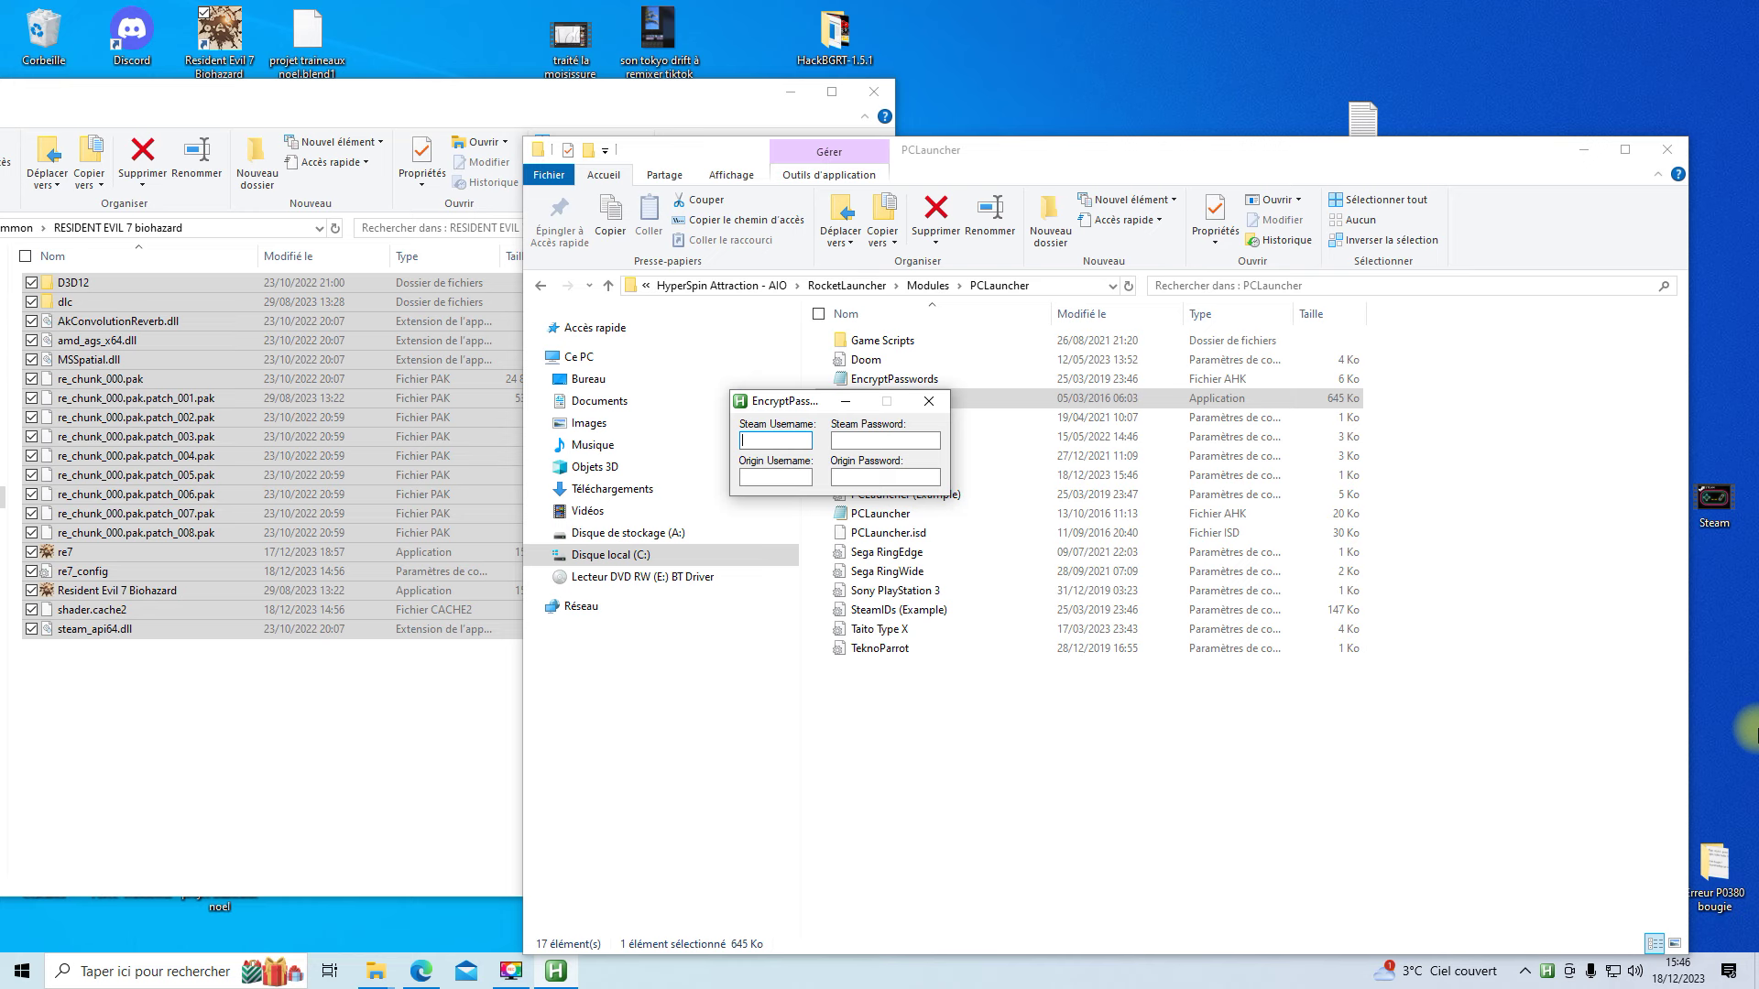
{"action": "type", "text": "élody16031989"}
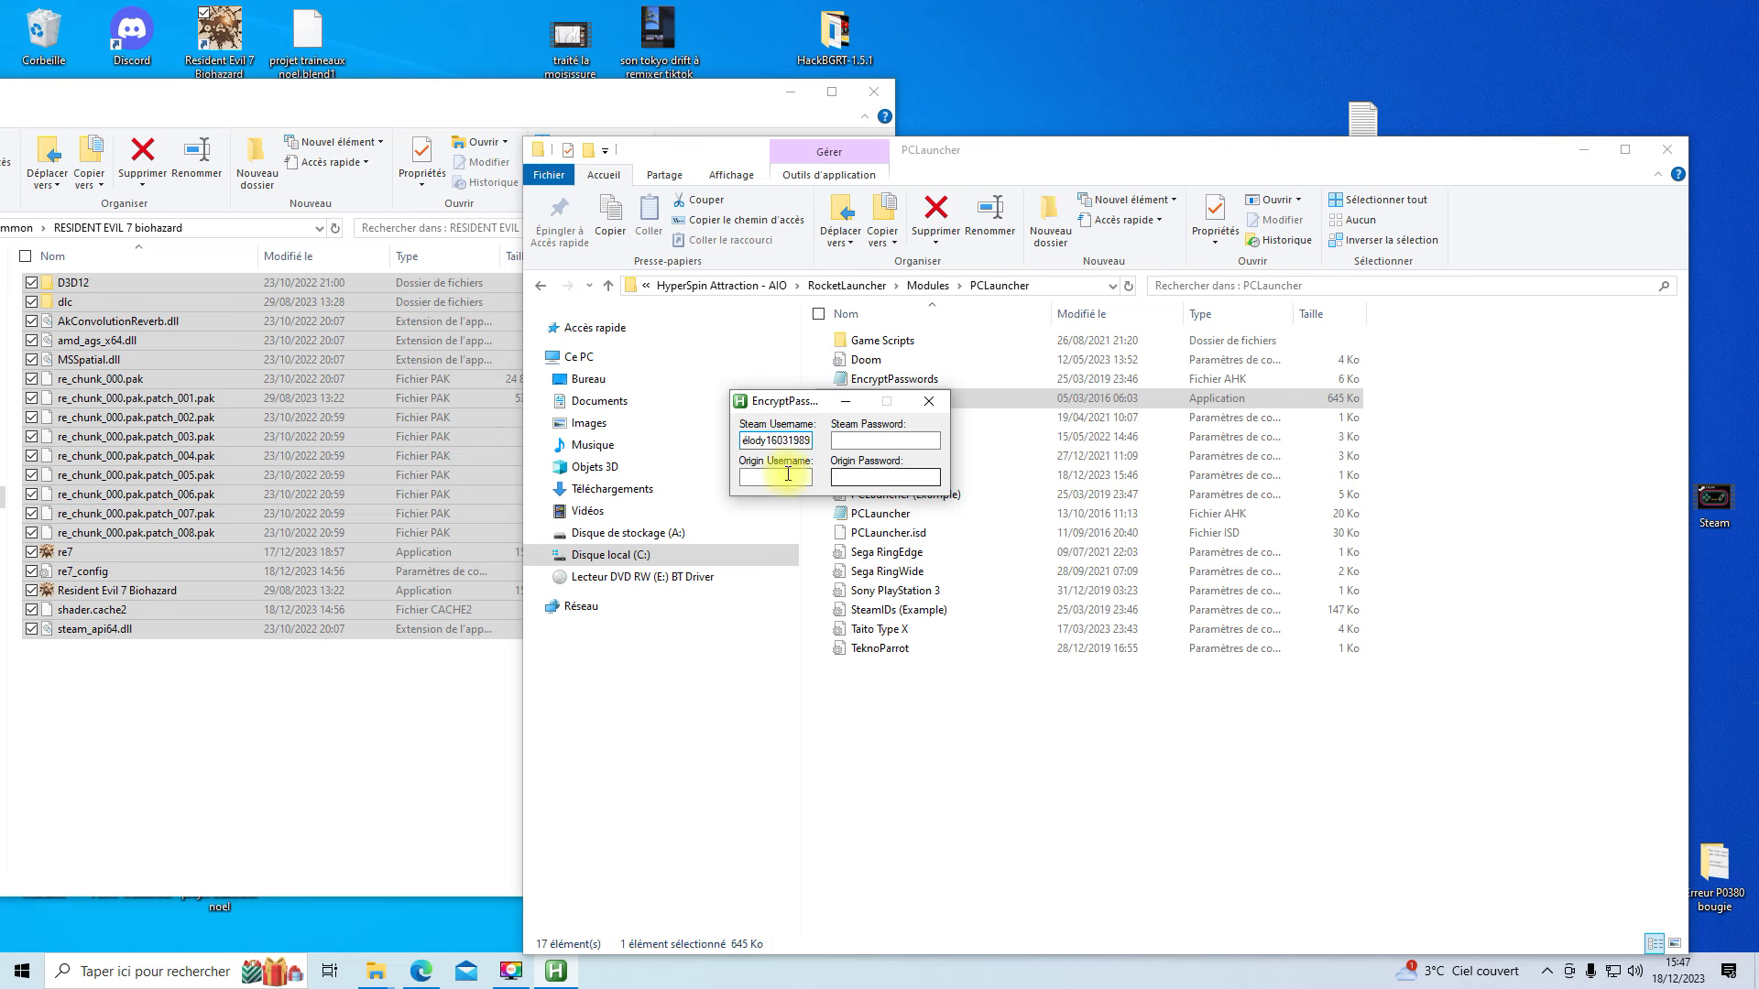
- Enter the Steam password, then close and reopen EncryptPasswords to verify the stored credentials
{"action": "left_click", "coordinate": [875, 442]}
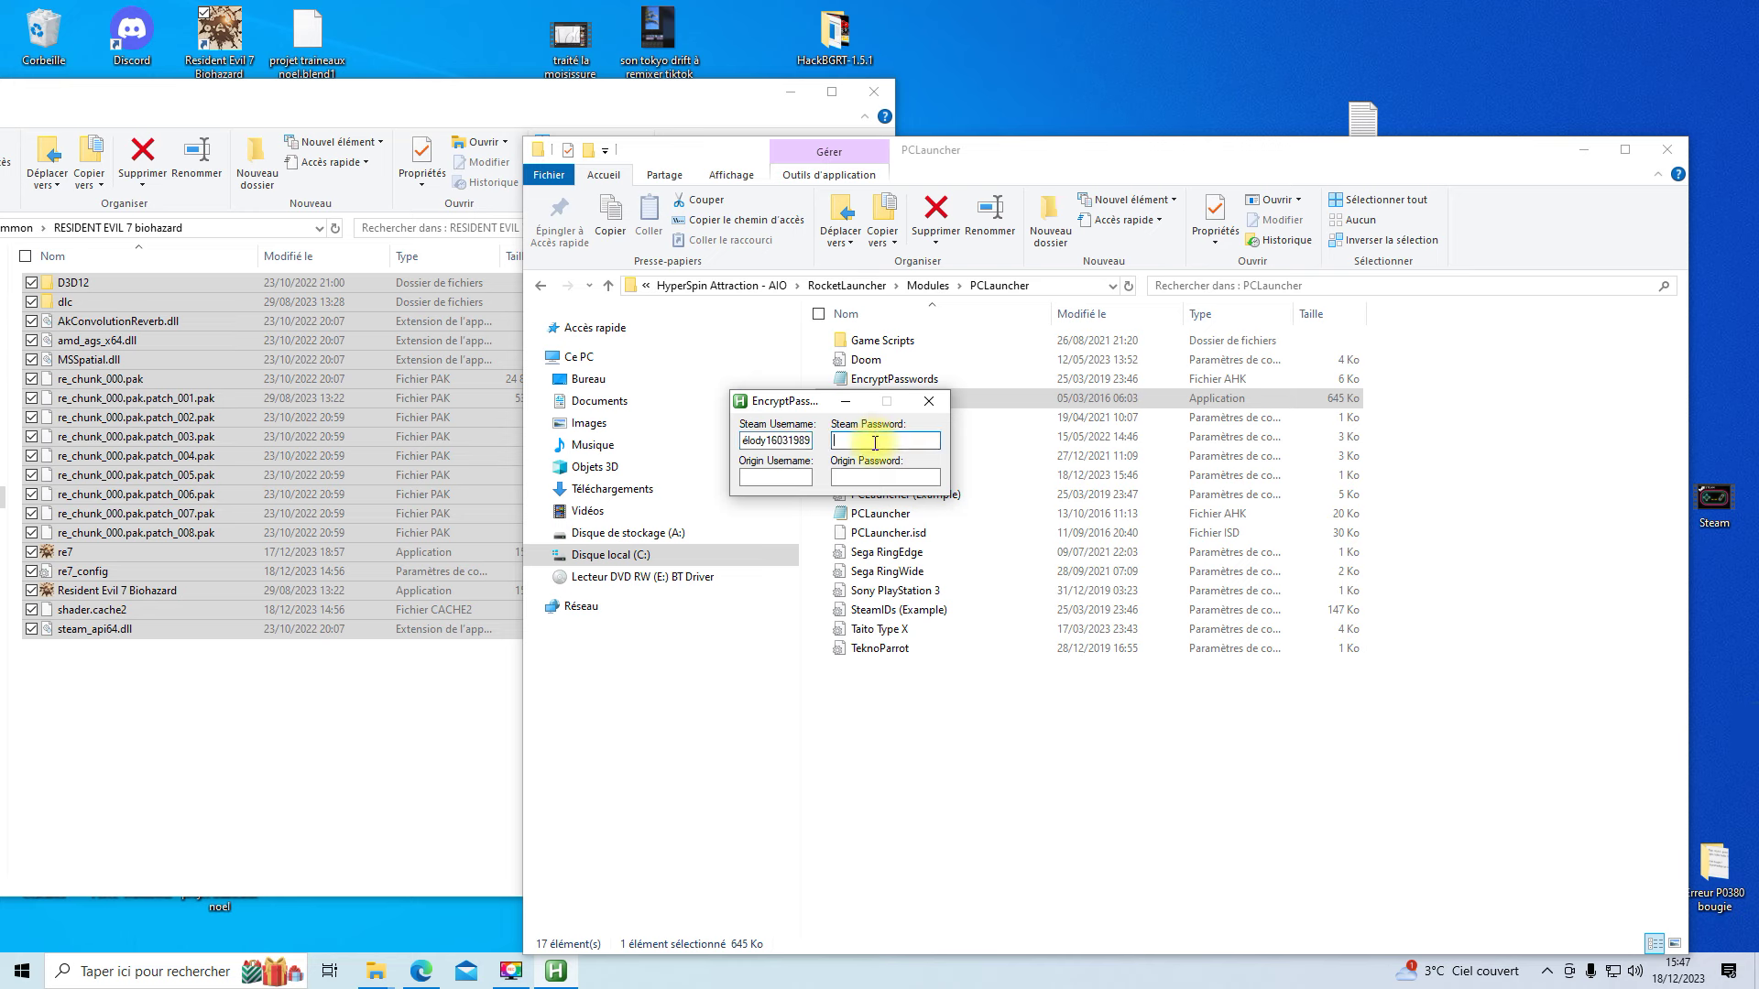
{"action": "type", "text": "•"}
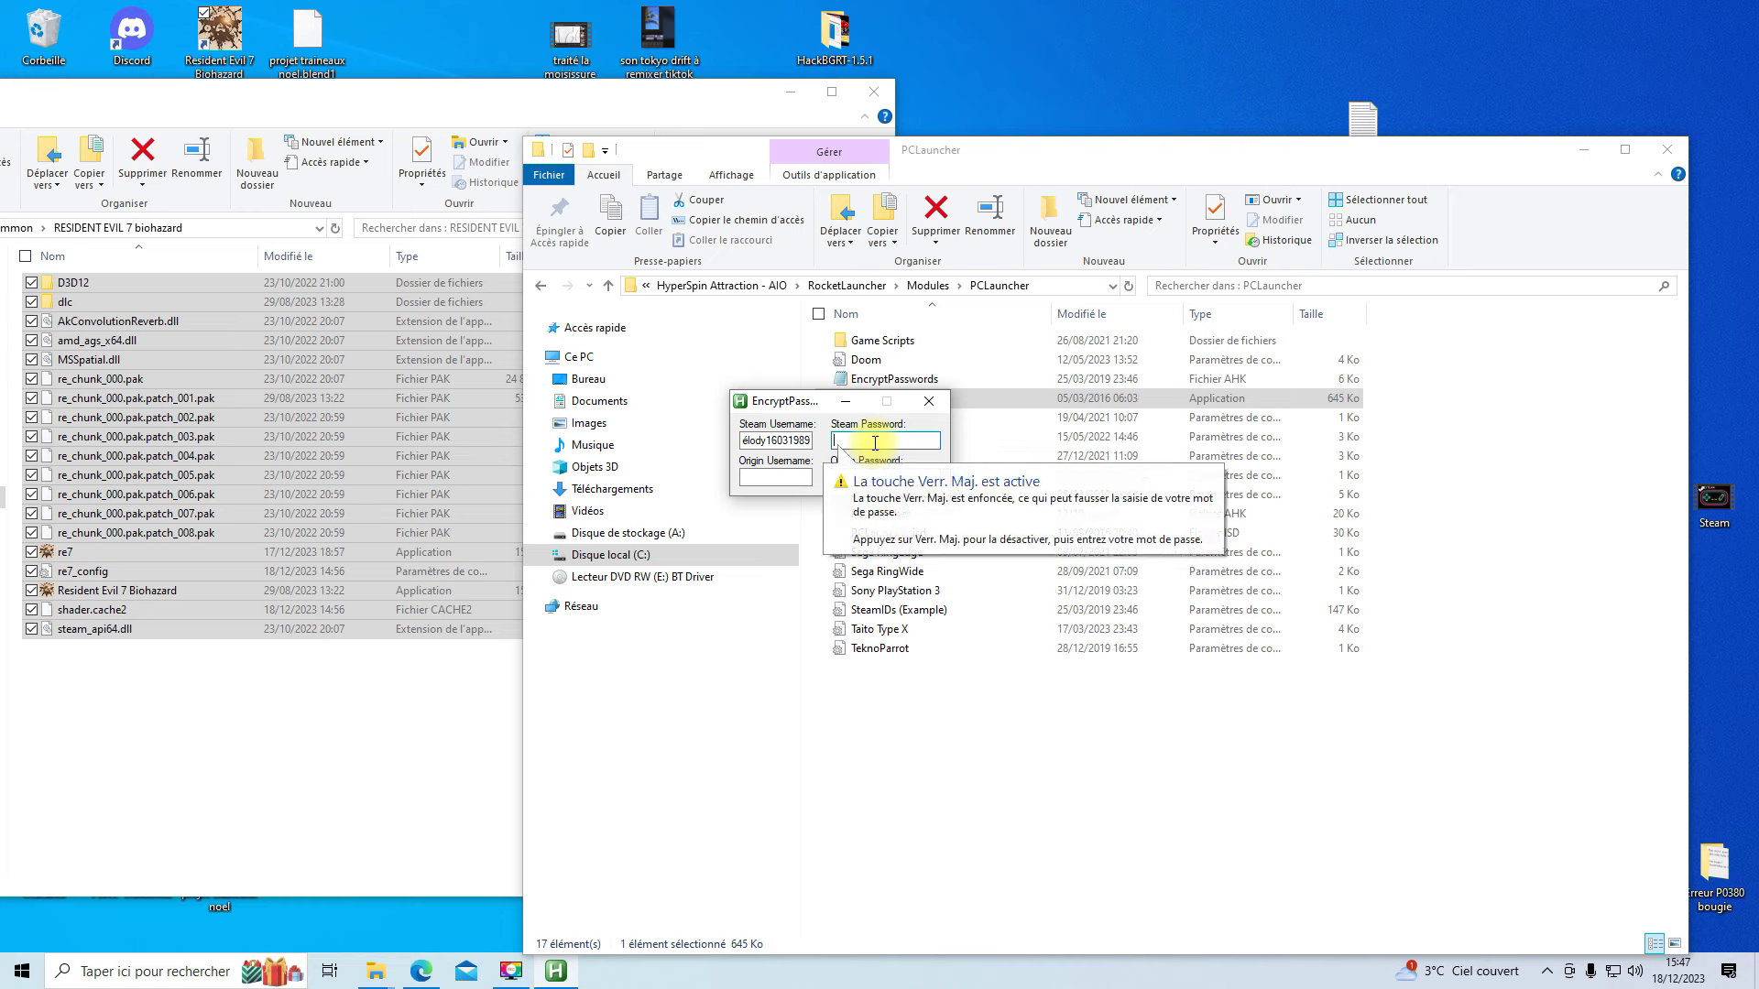
{"action": "type", "text": "••••"}
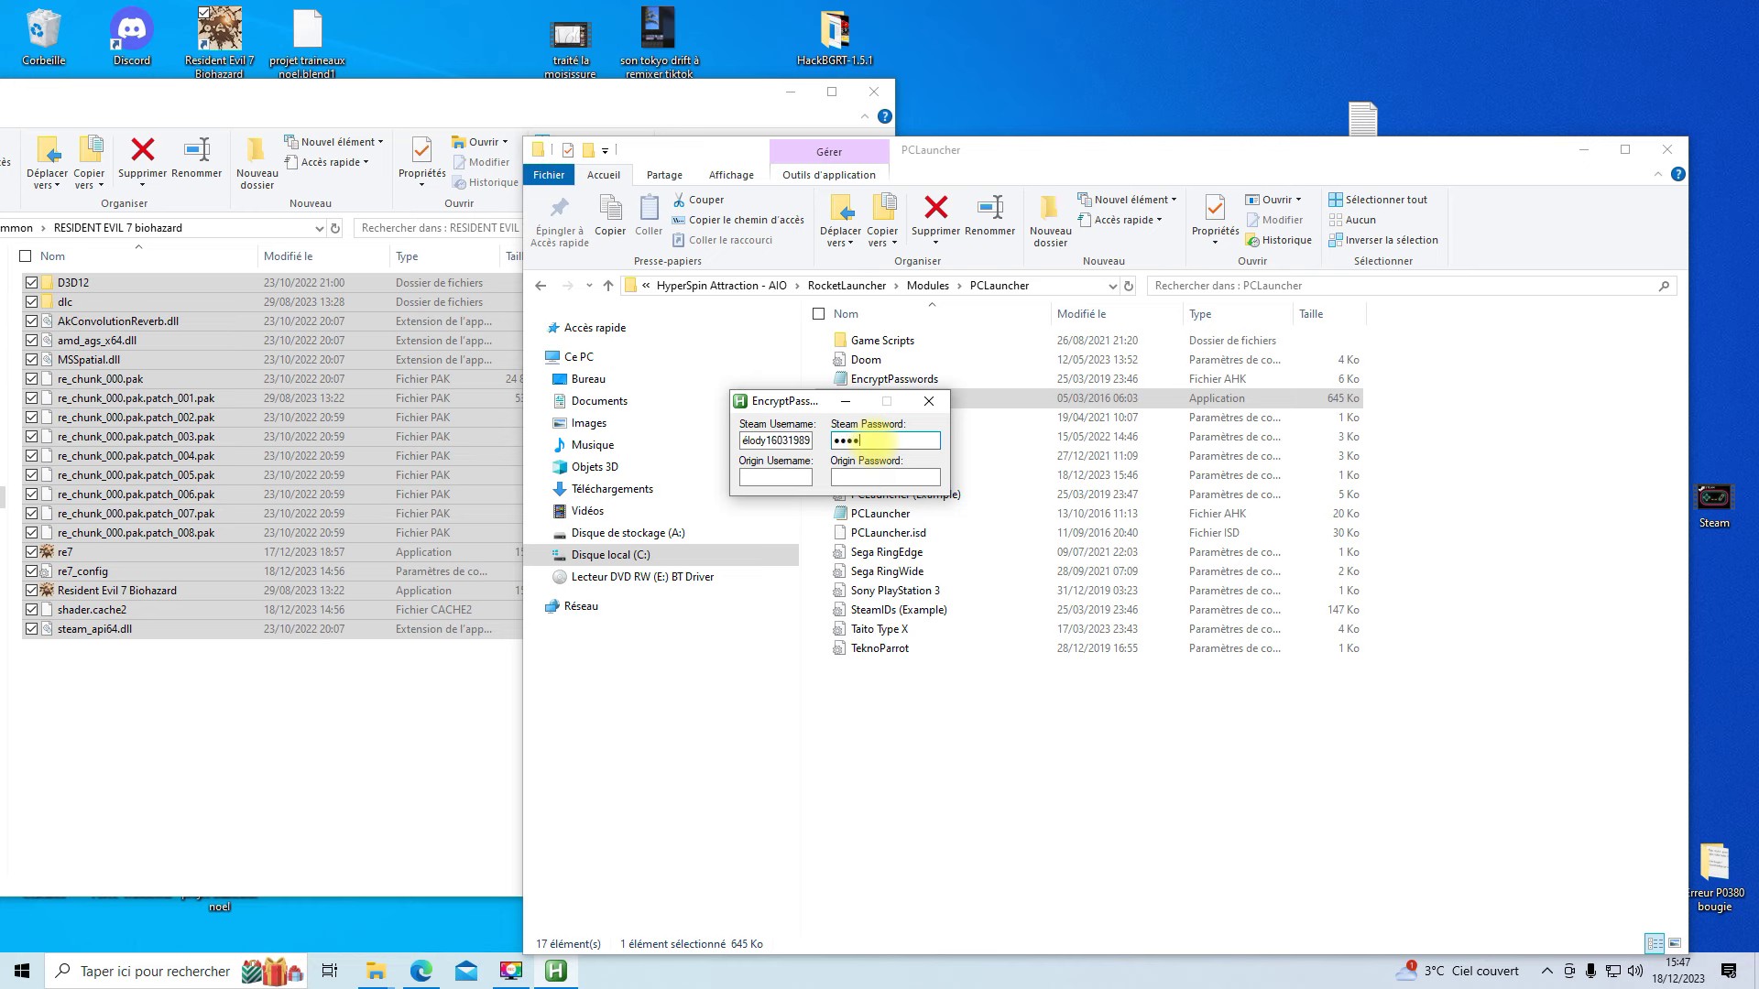
{"action": "type", "text": "••••••••••"}
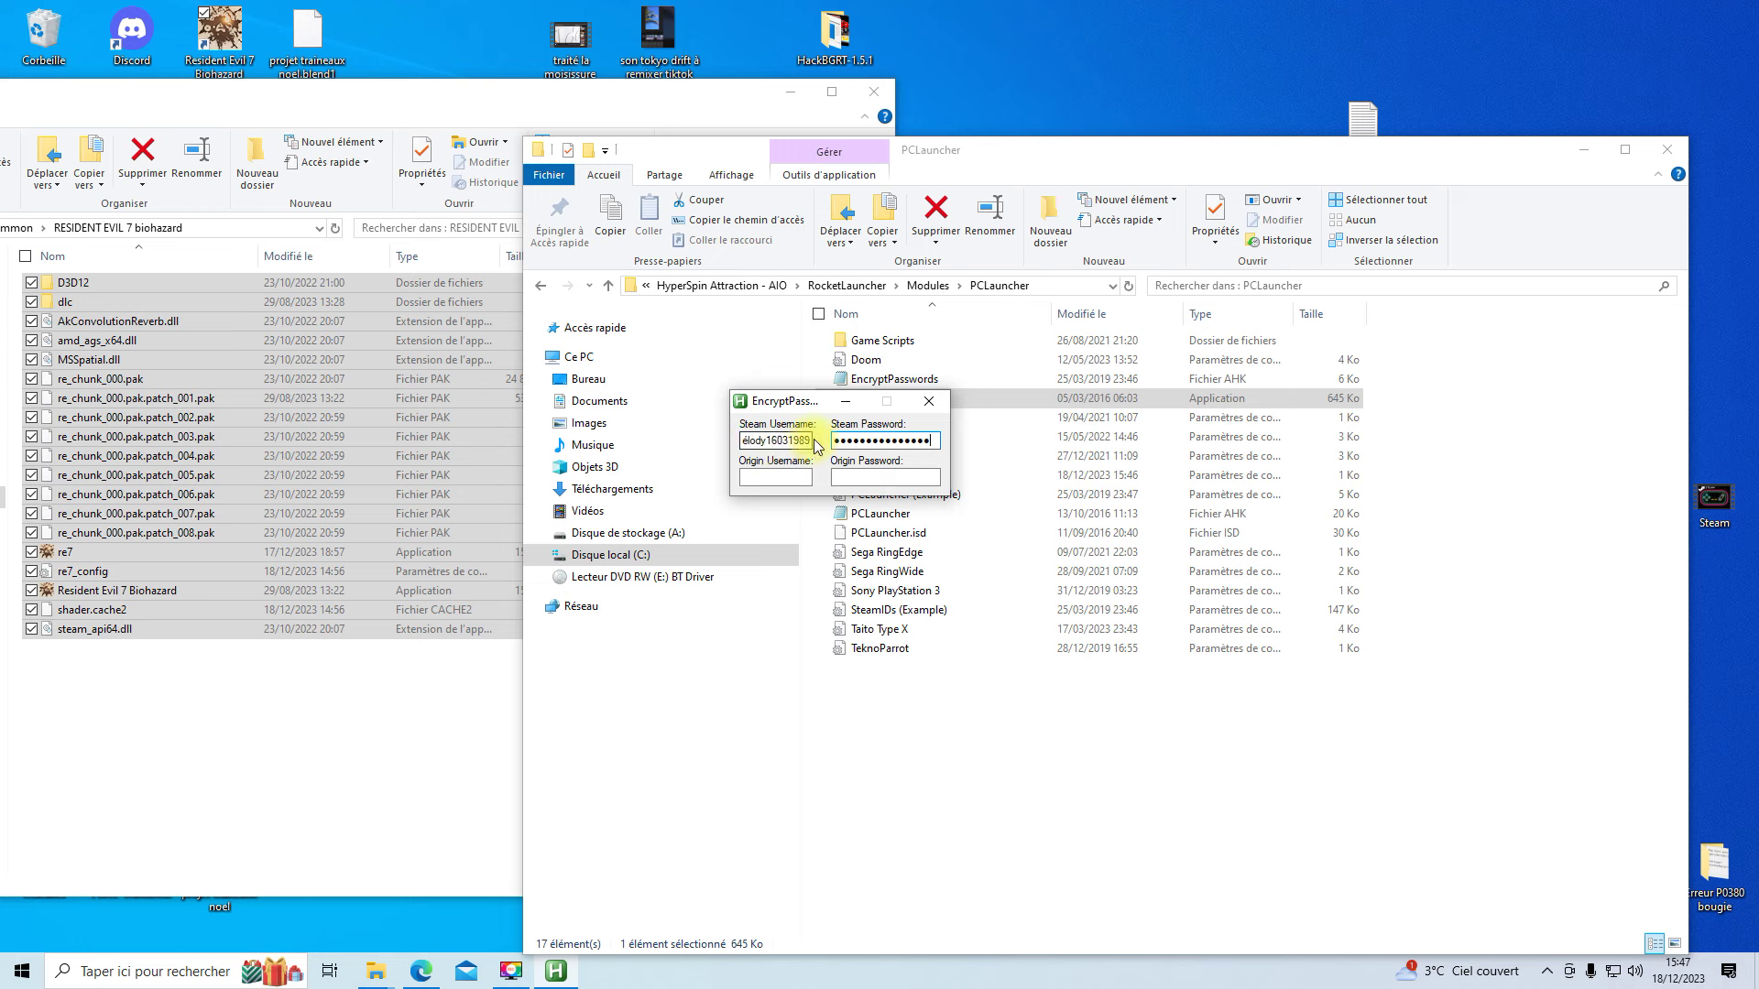
{"action": "left_click", "coordinate": [930, 402]}
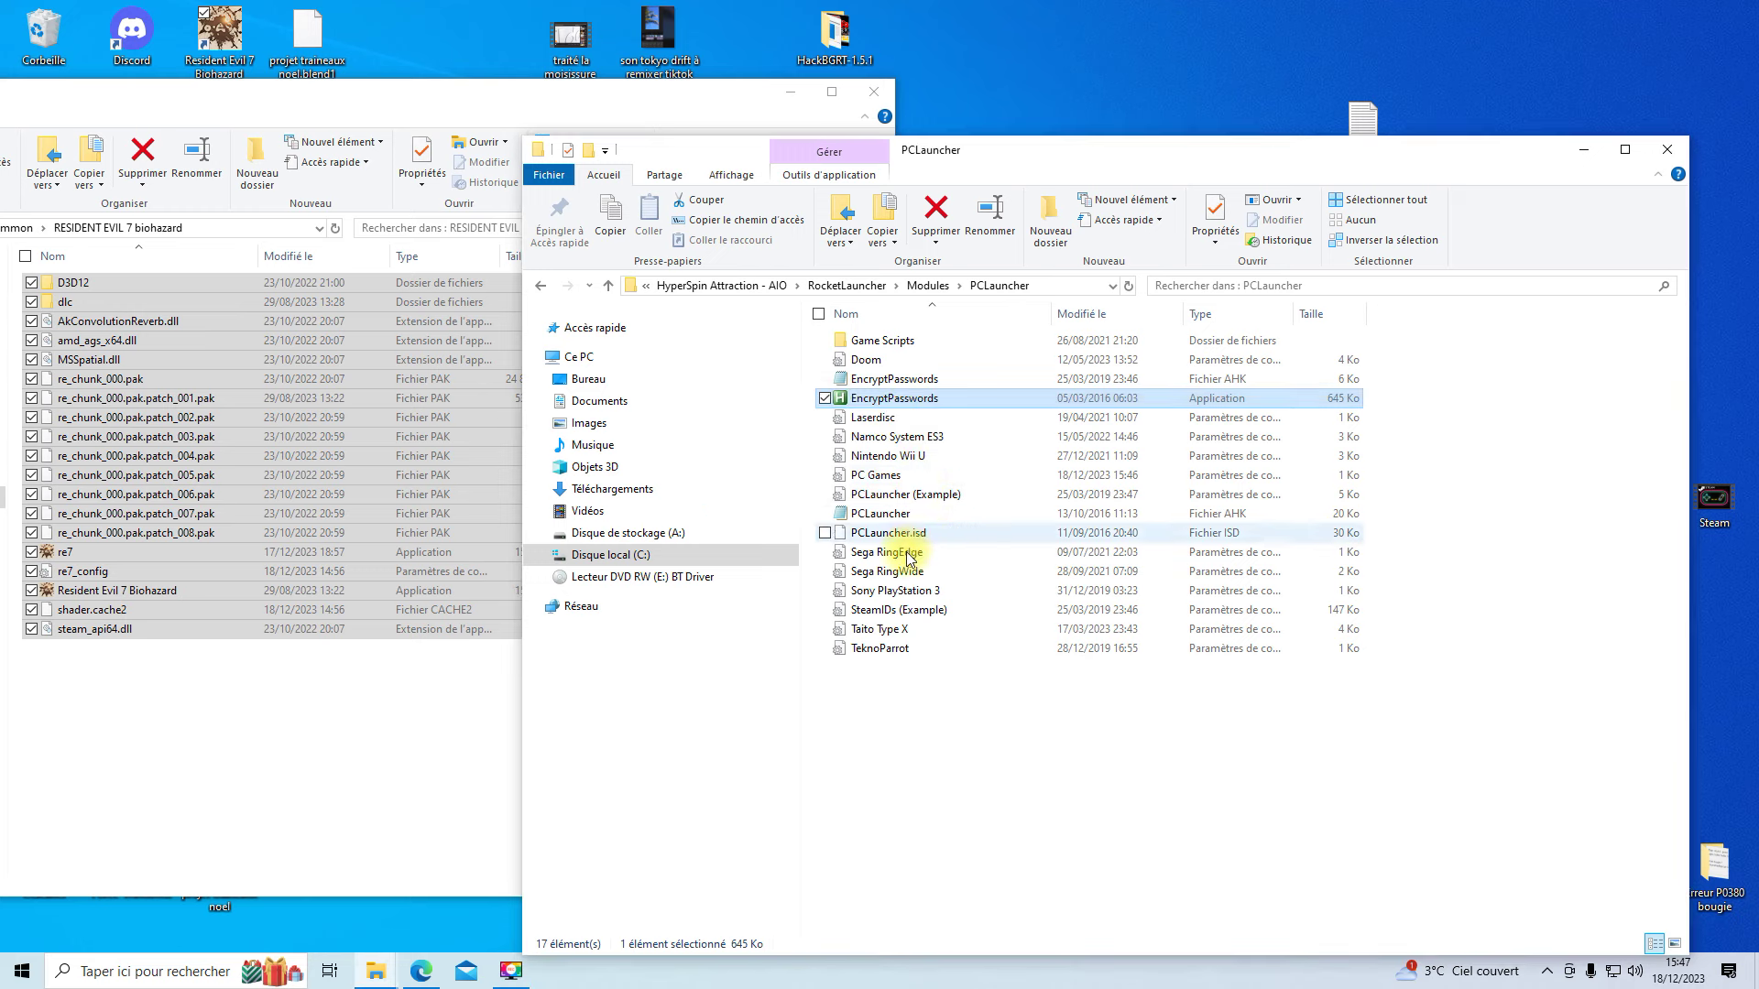
{"action": "double_click", "coordinate": [899, 402]}
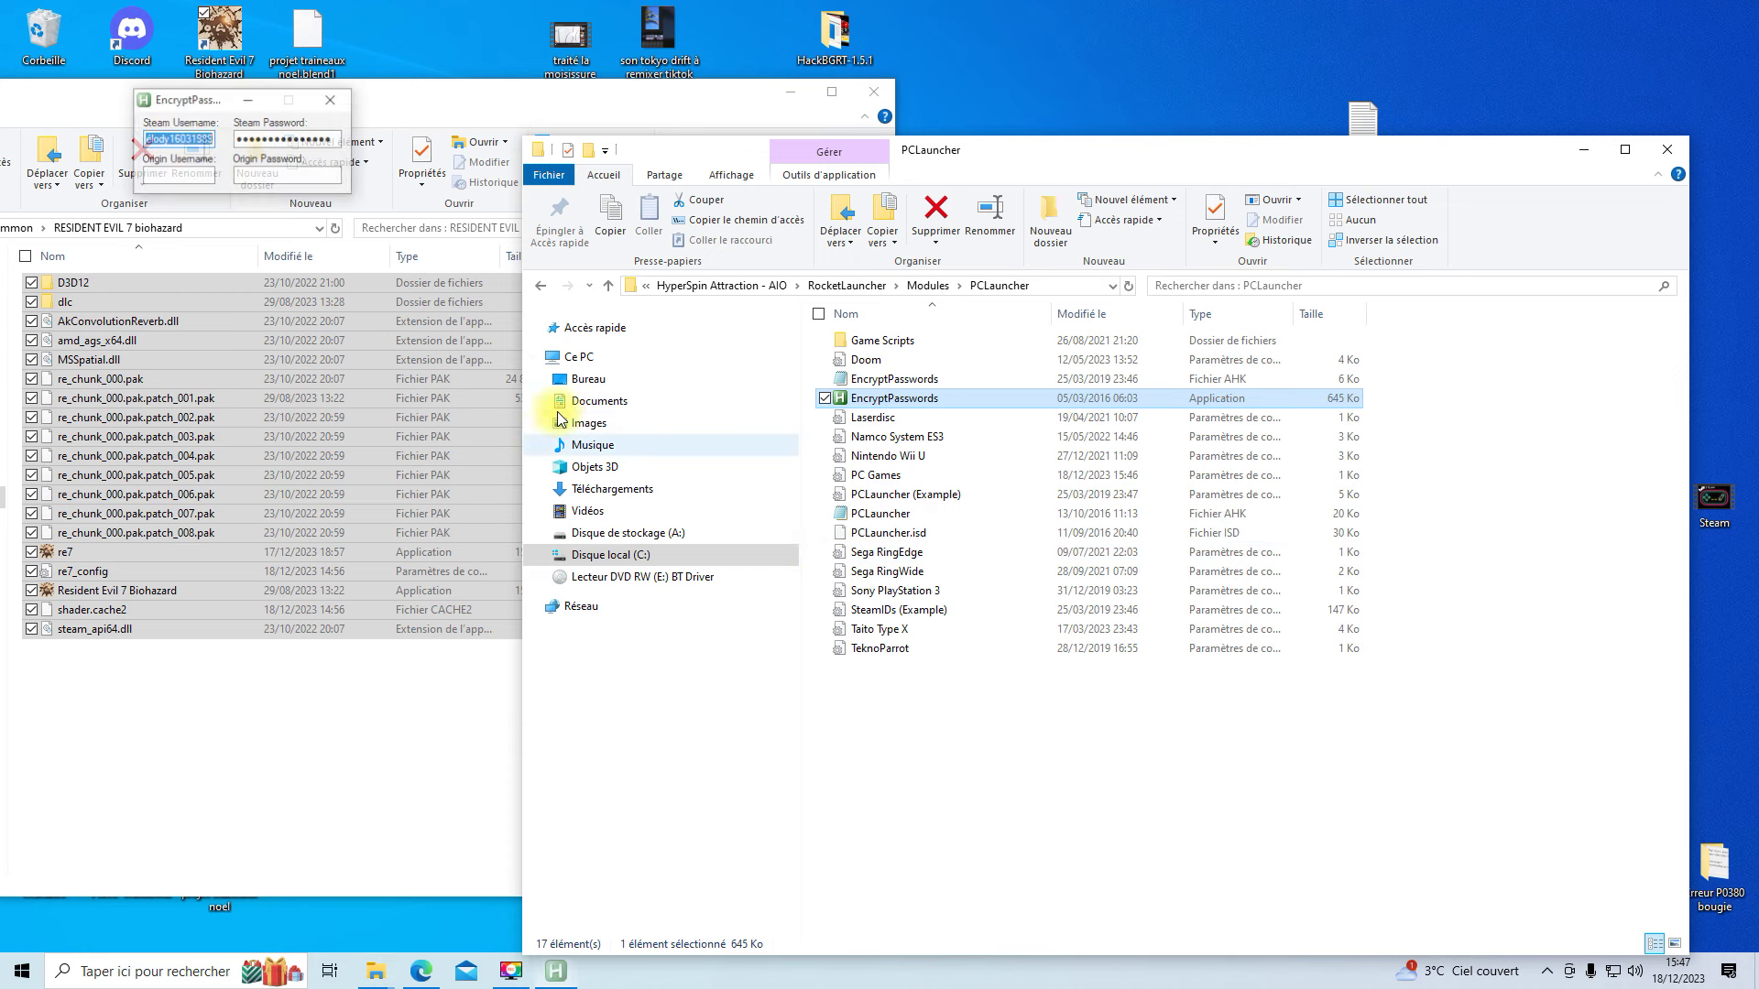
{"action": "left_click", "coordinate": [330, 101]}
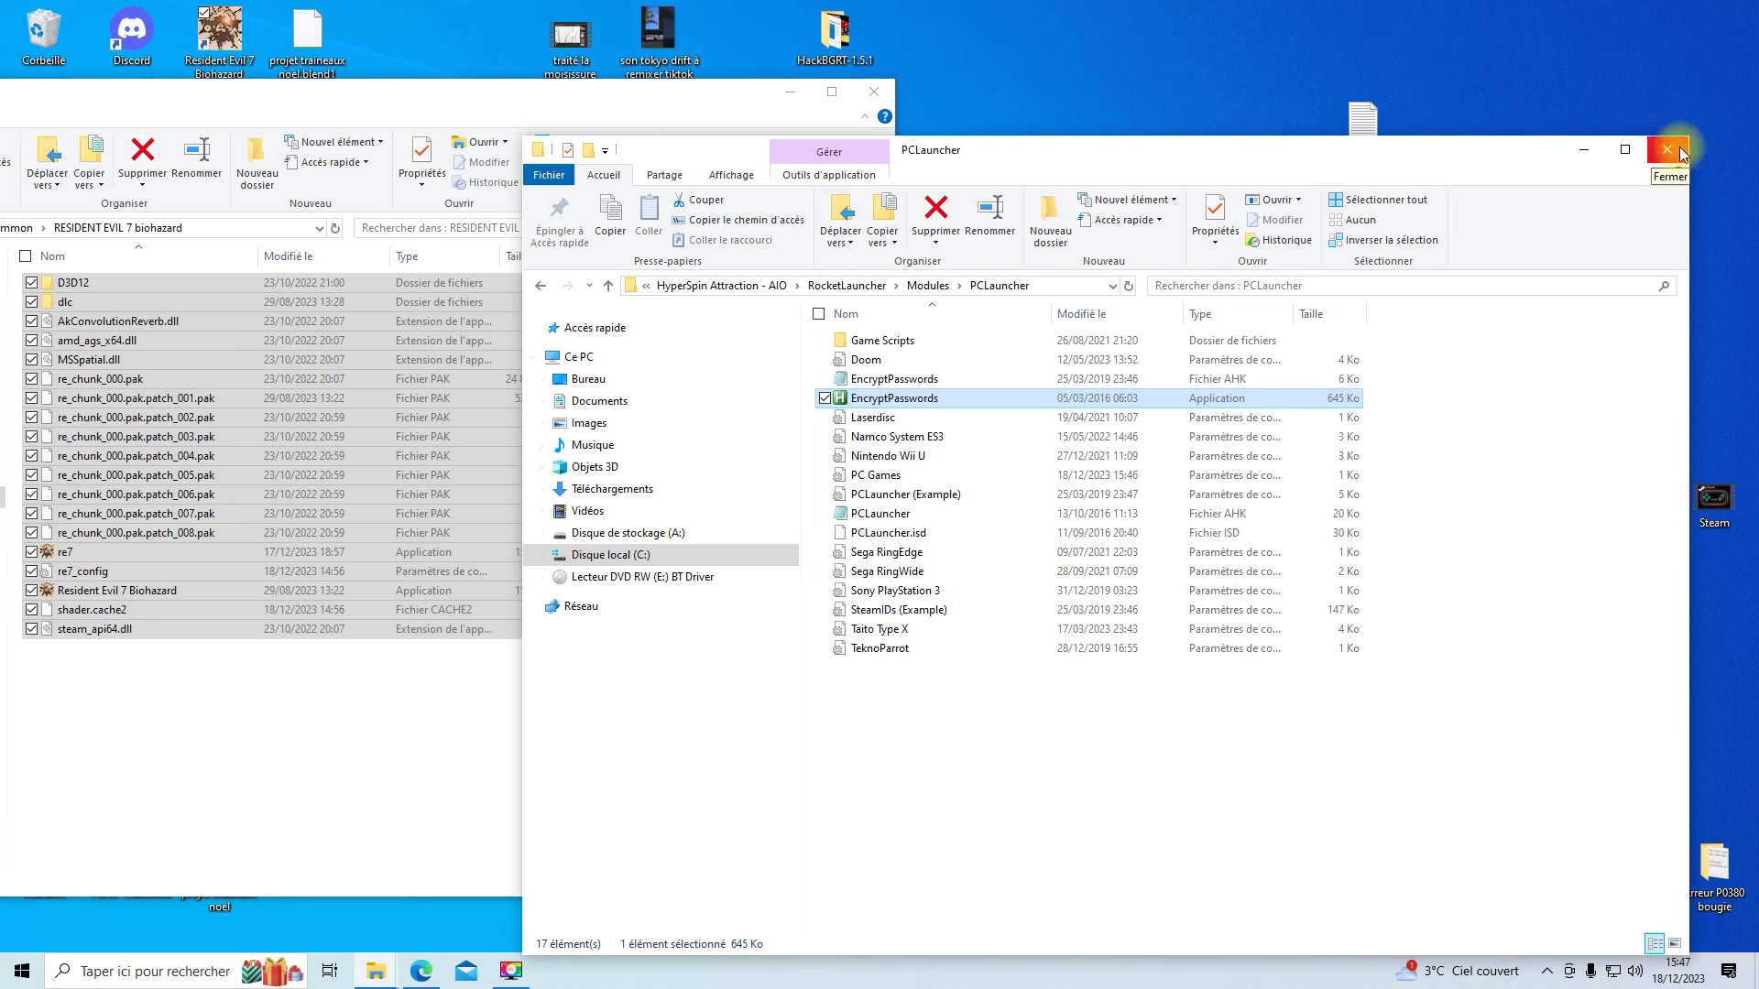
- Close the Resident Evil 7 folder window and launch HyperSpin Attraction.exe from the AIO folder
{"action": "left_click_drag", "start_coordinate": [519, 90], "coordinate": [844, 104]}
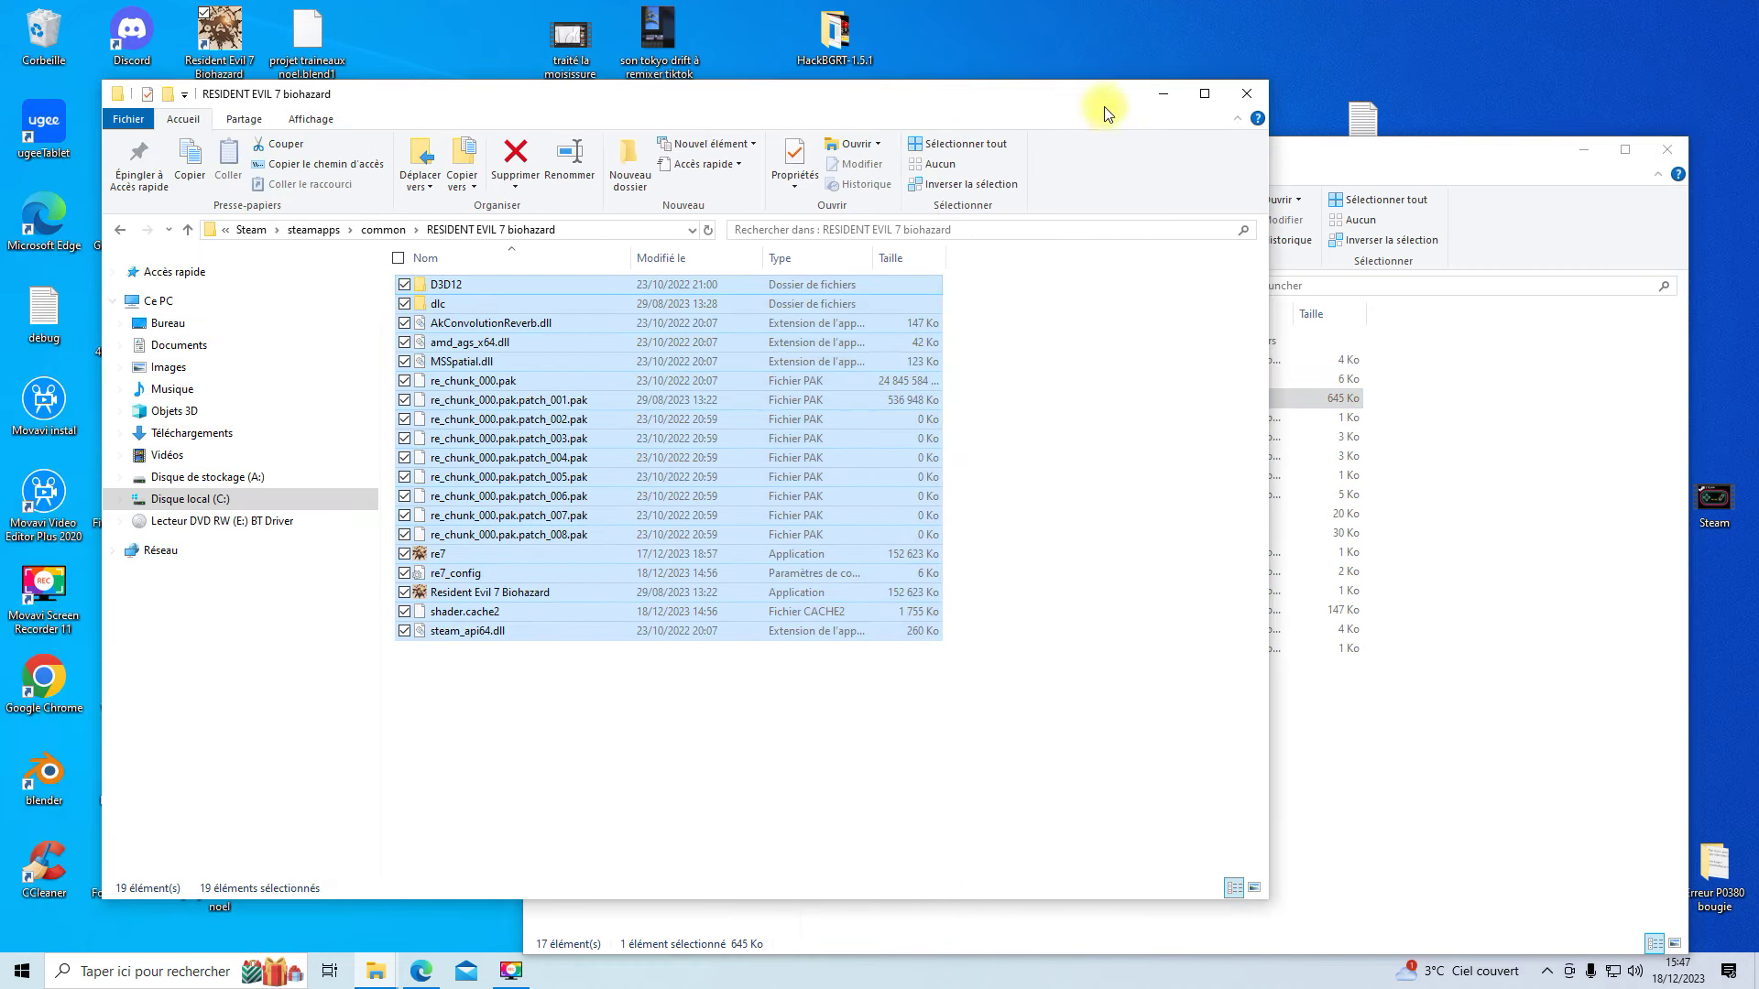
{"action": "left_click", "coordinate": [1249, 91]}
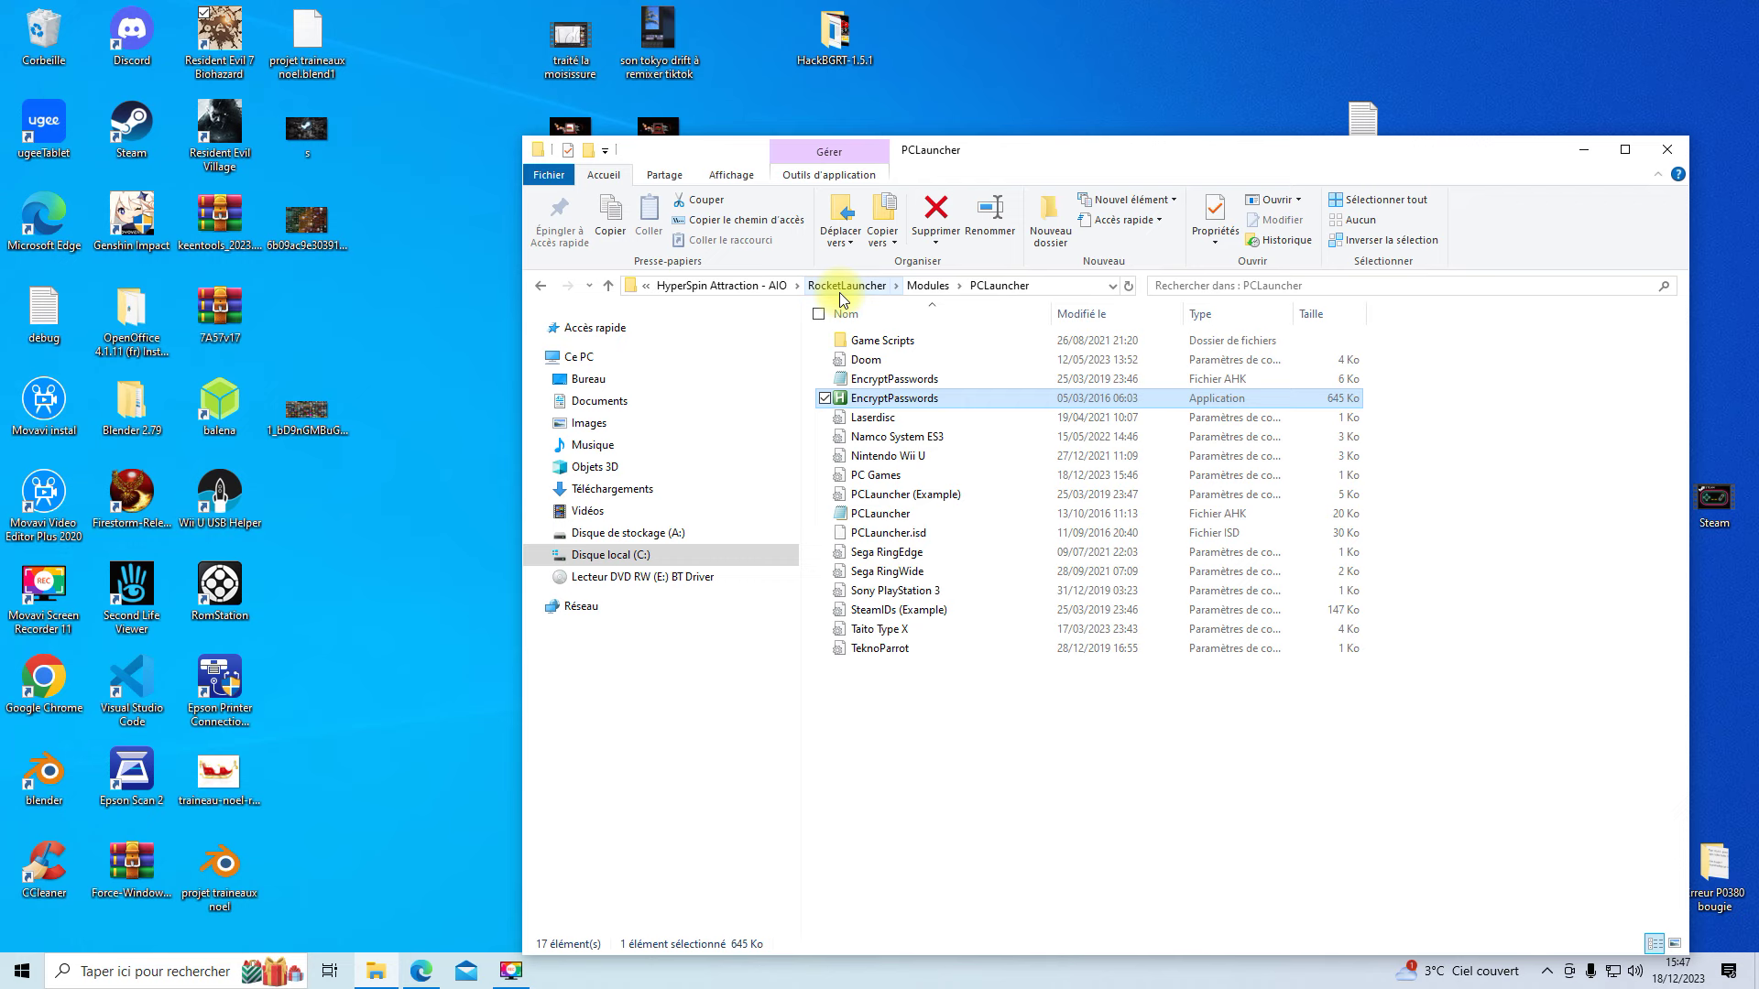
{"action": "left_click", "coordinate": [718, 286]}
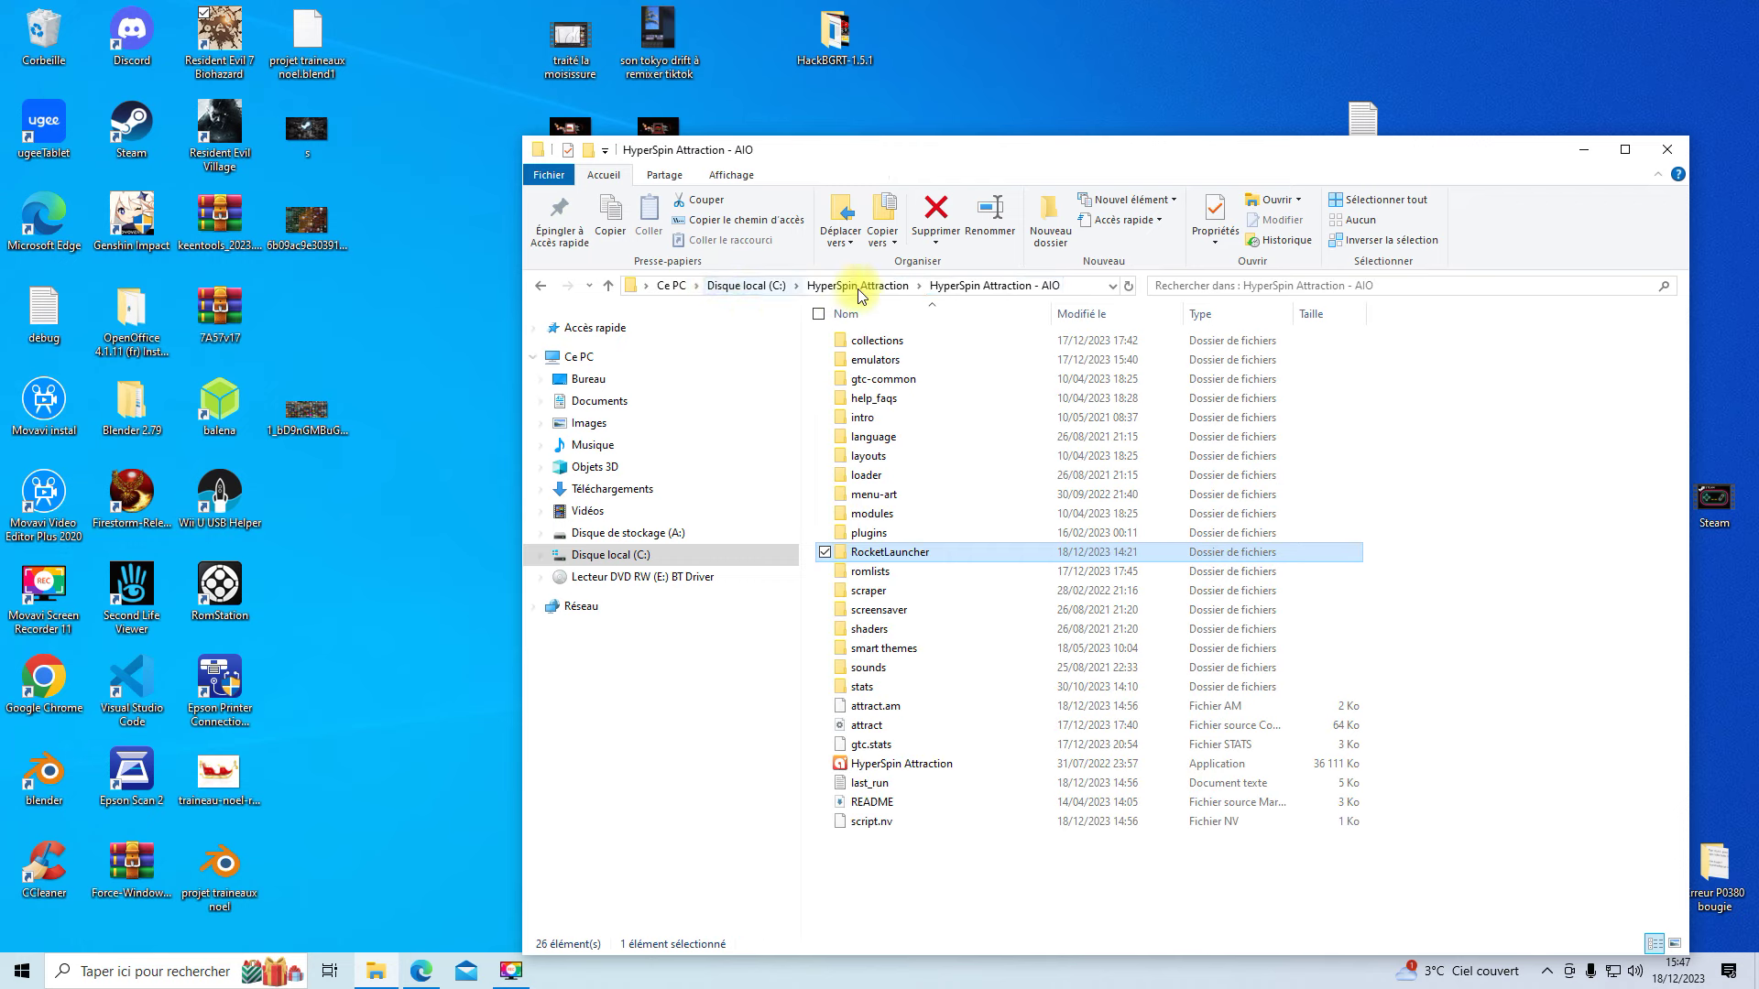
{"action": "double_click", "coordinate": [916, 764]}
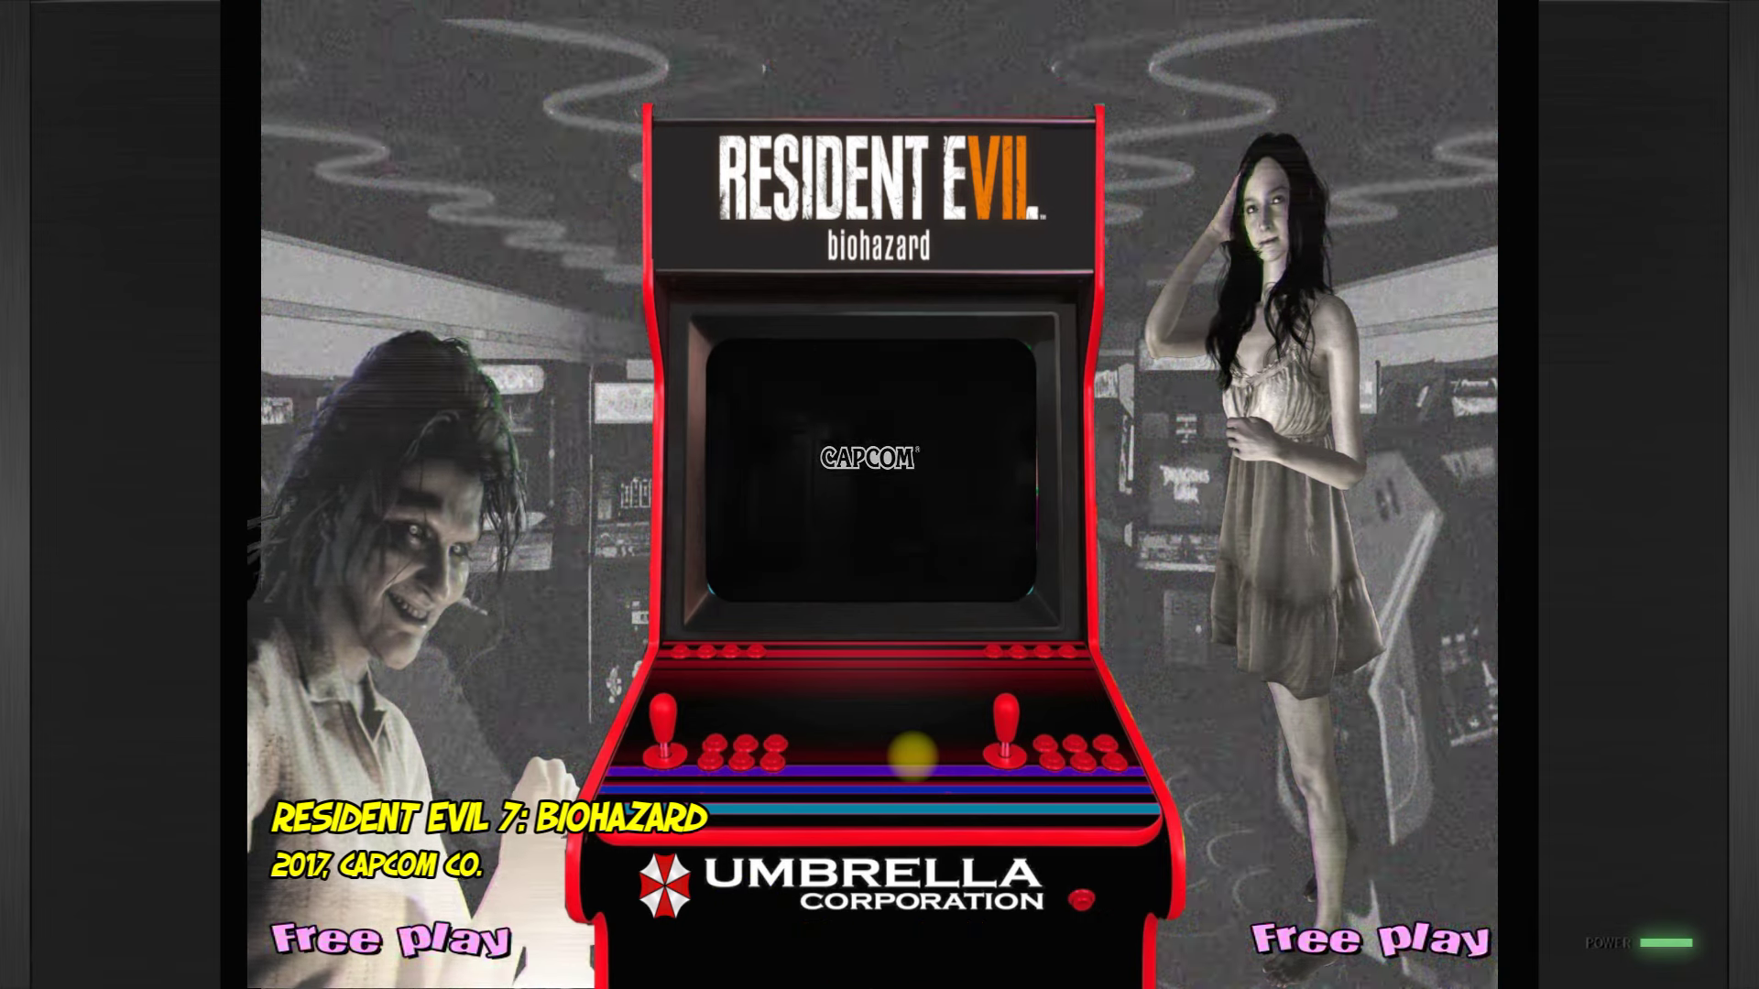
- Select Resident Evil 7 Biohazard on the PC Games wheel and launch it
{"action": "key", "text": "Up"}
{"action": "key", "text": "Down"}
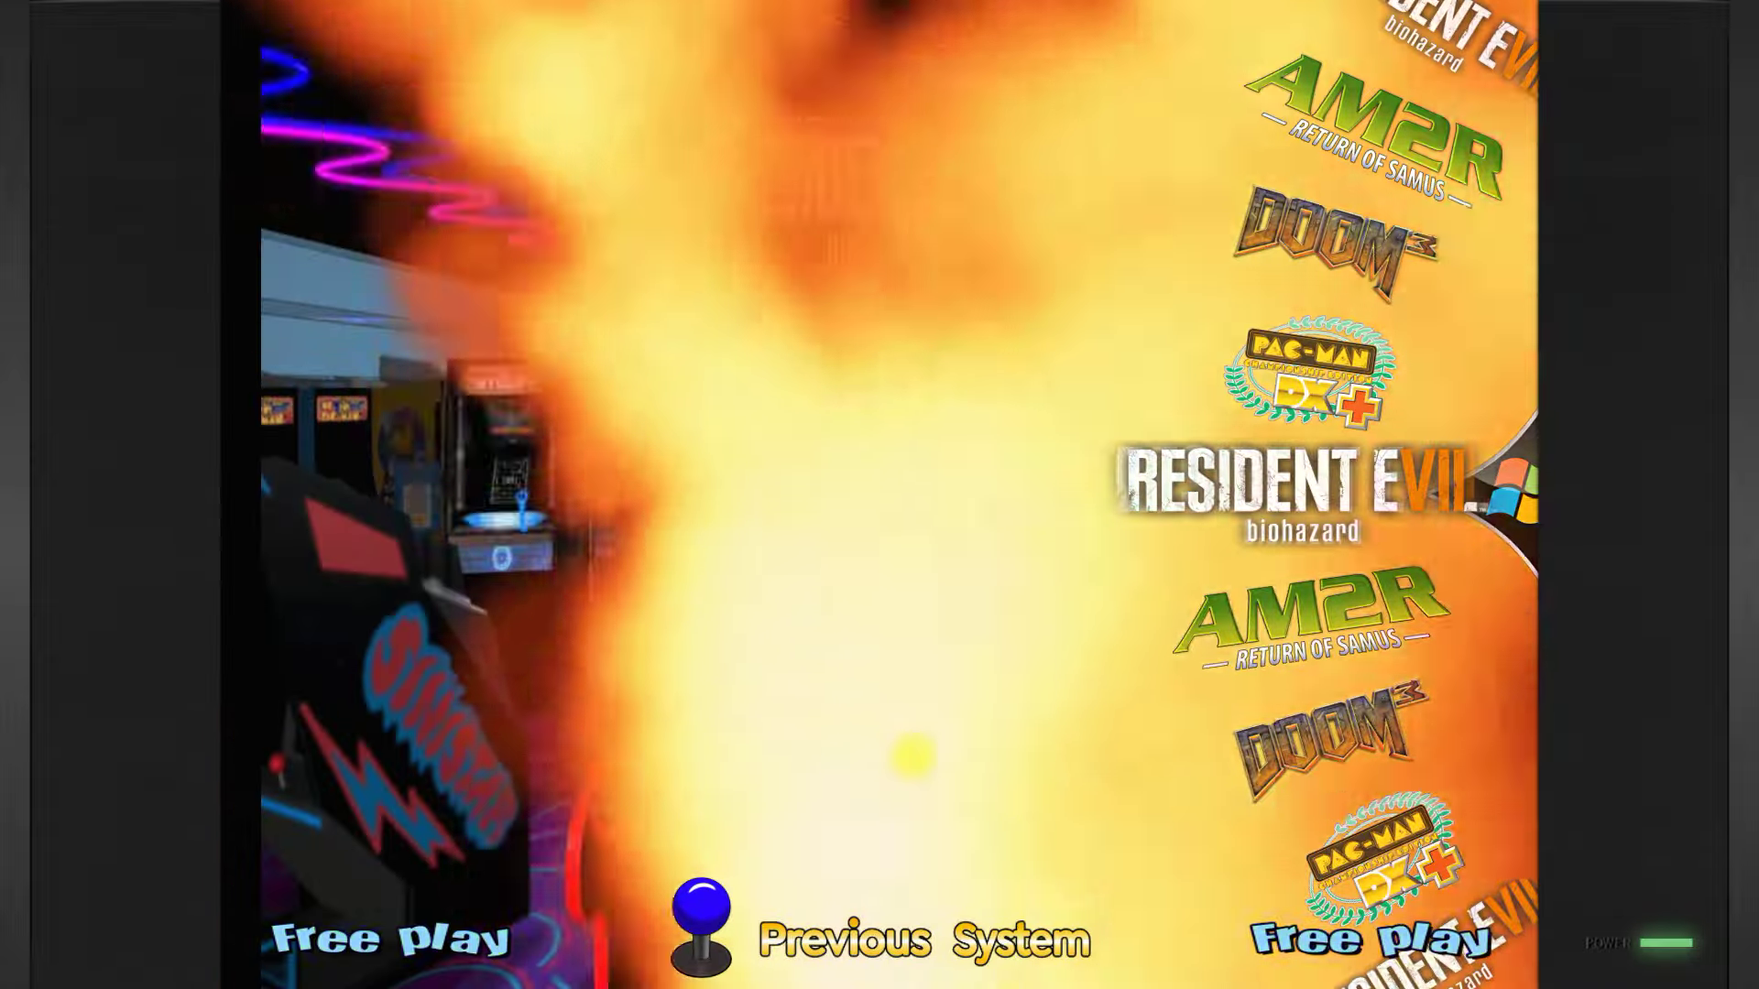
{"action": "key", "text": "Return"}
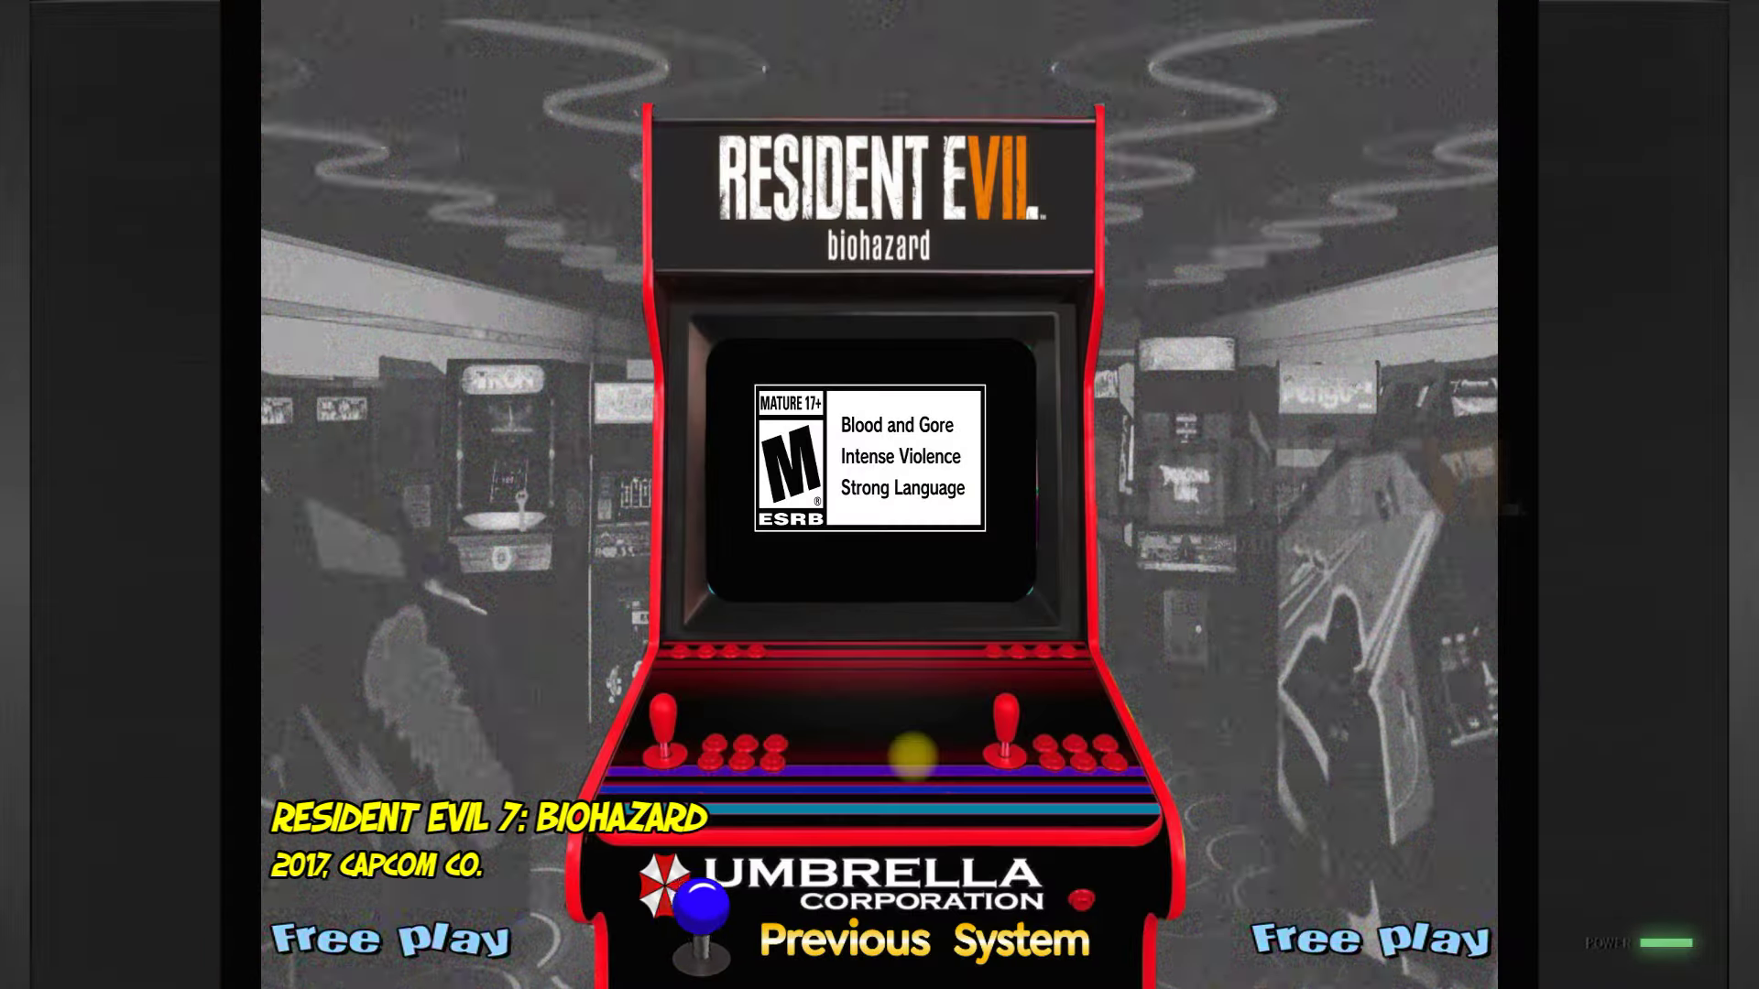